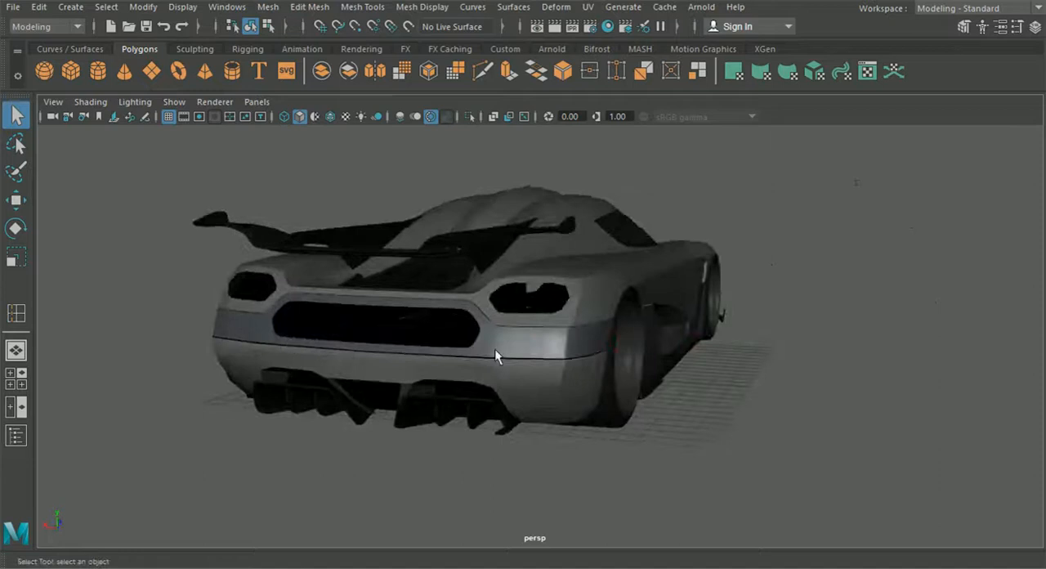
Examine the car body from the rear, the side and the front
alt+middle_drag(427, 358, 615, 358)
scroll(615, 358, up, 2)
alt+drag(615, 358, 600, 381)
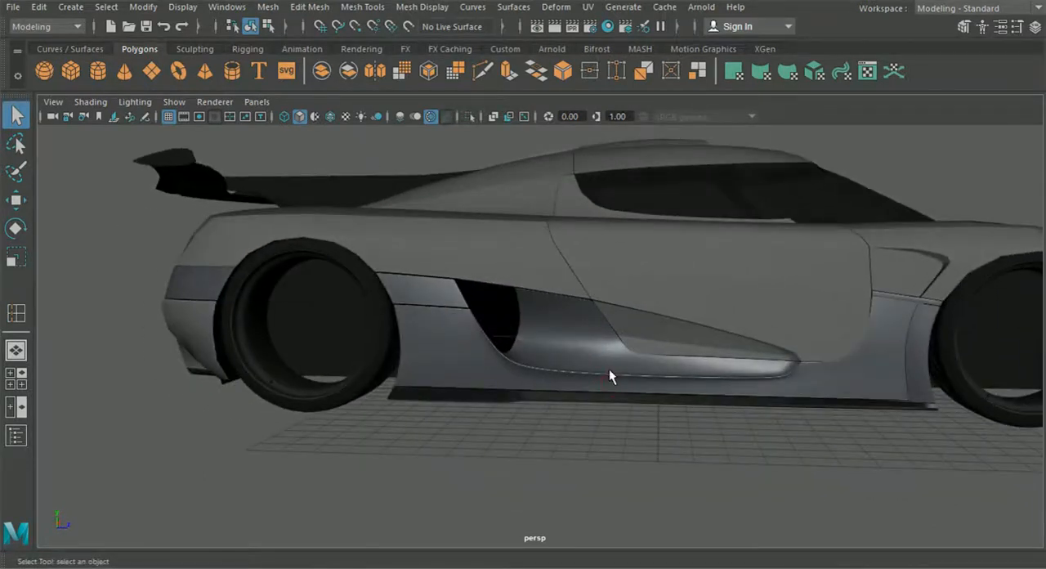
scroll(609, 369, down, 3)
alt+drag(590, 372, 503, 384)
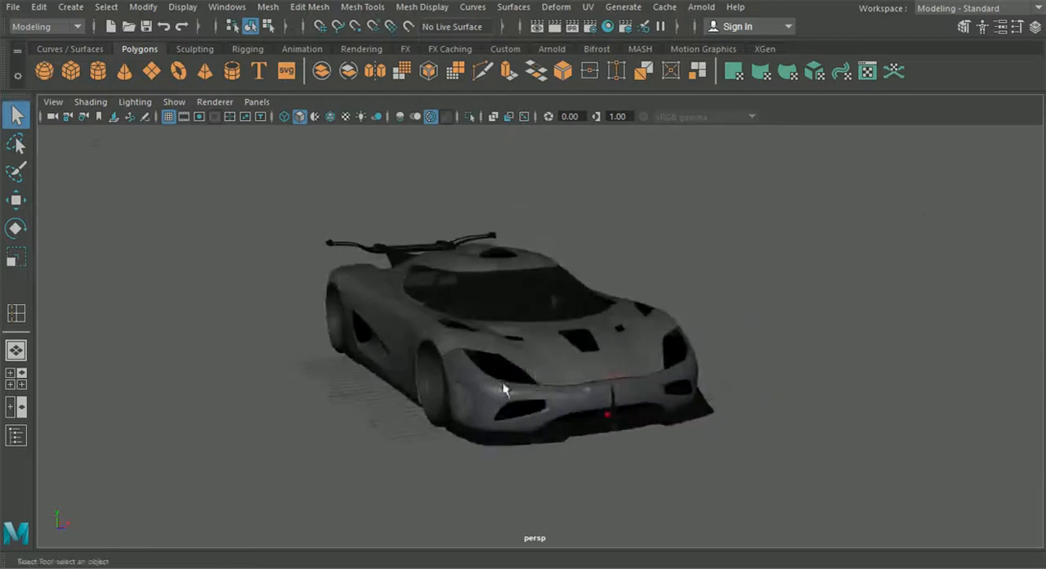
Select the modeled half of the hood panel and examine its topology around the vents, headlight opening and wheel arch
click(594, 372)
alt+drag(596, 364, 369, 374)
alt+middle_drag(370, 375, 532, 369)
scroll(532, 369, up, 5)
alt+drag(532, 368, 498, 368)
scroll(443, 364, down, 1)
alt+middle_drag(498, 368, 763, 393)
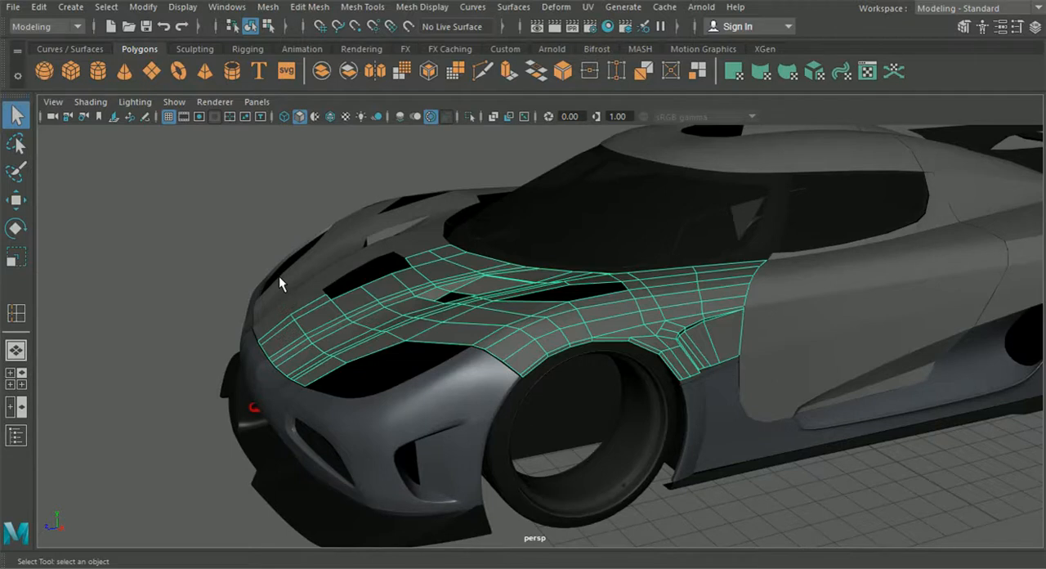
alt+drag(329, 410, 409, 407)
alt+middle_drag(361, 407, 402, 378)
alt+right_drag(401, 379, 450, 392)
alt+drag(450, 391, 480, 396)
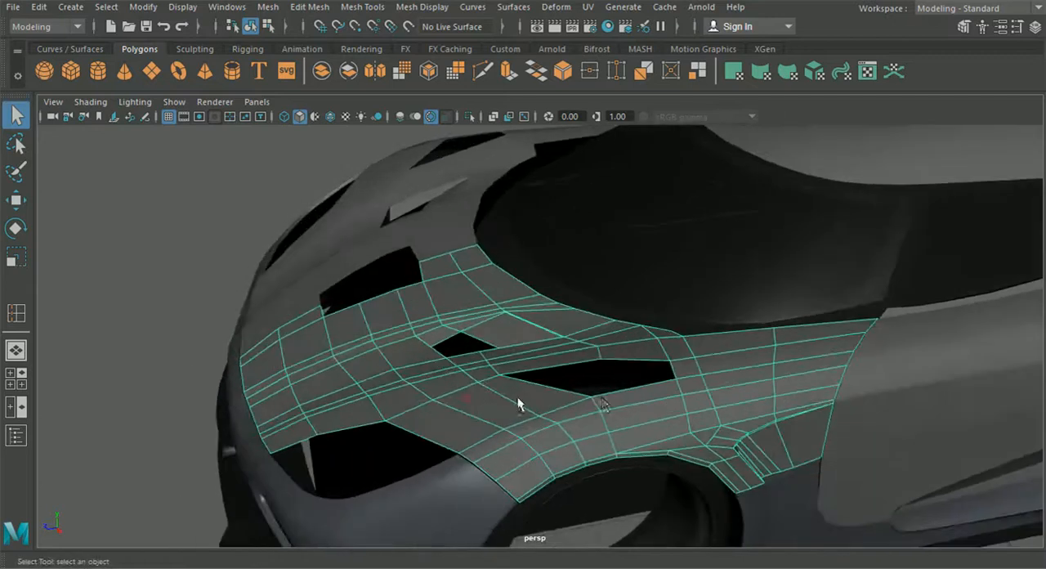
alt+drag(605, 396, 764, 397)
alt+drag(732, 367, 782, 428)
alt+middle_drag(782, 428, 568, 400)
scroll(558, 388, up, 4)
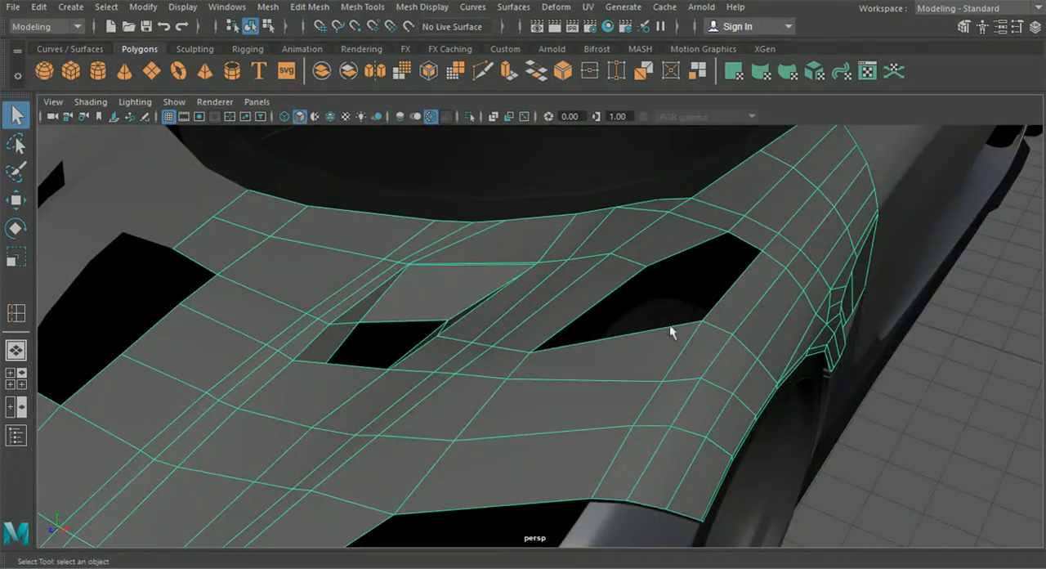
alt+drag(678, 307, 475, 221)
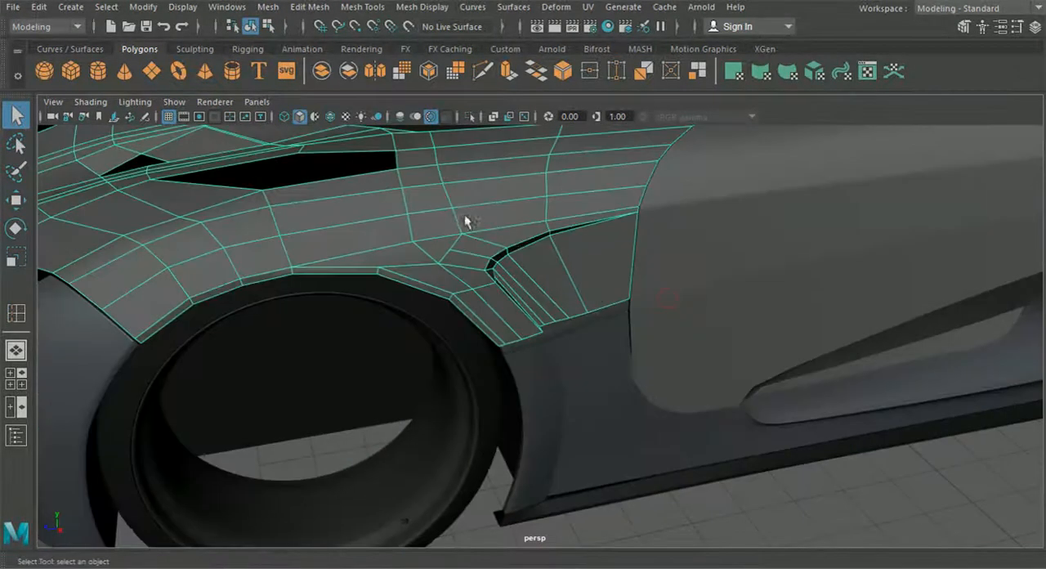
alt+drag(384, 219, 488, 246)
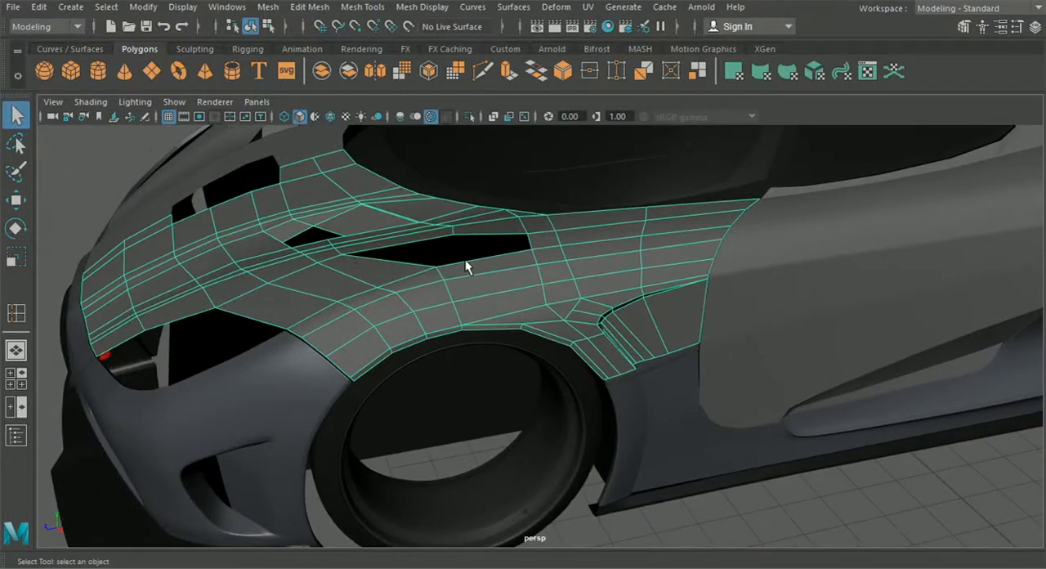
scroll(548, 239, down, 4)
alt+drag(549, 245, 488, 243)
alt+middle_drag(488, 243, 255, 245)
scroll(255, 245, down, 4)
alt+drag(269, 245, 499, 308)
Select the rear body panel to examine its wireframe, clear the selection and review the whole car
click(625, 315)
key(f)
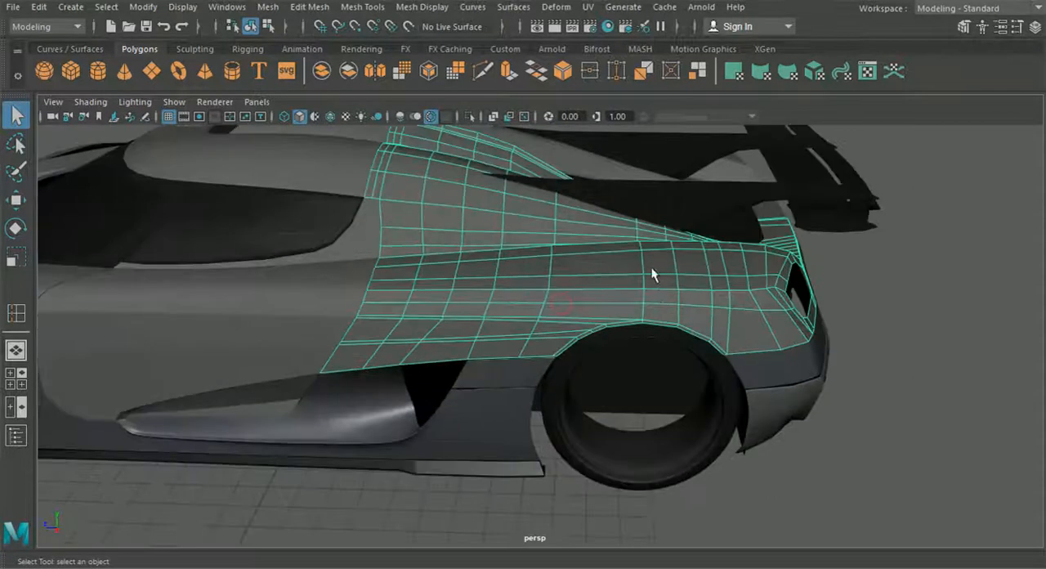
click(921, 355)
alt+drag(540, 327, 625, 348)
scroll(625, 348, down, 4)
alt+middle_drag(654, 351, 692, 357)
alt+drag(458, 356, 500, 370)
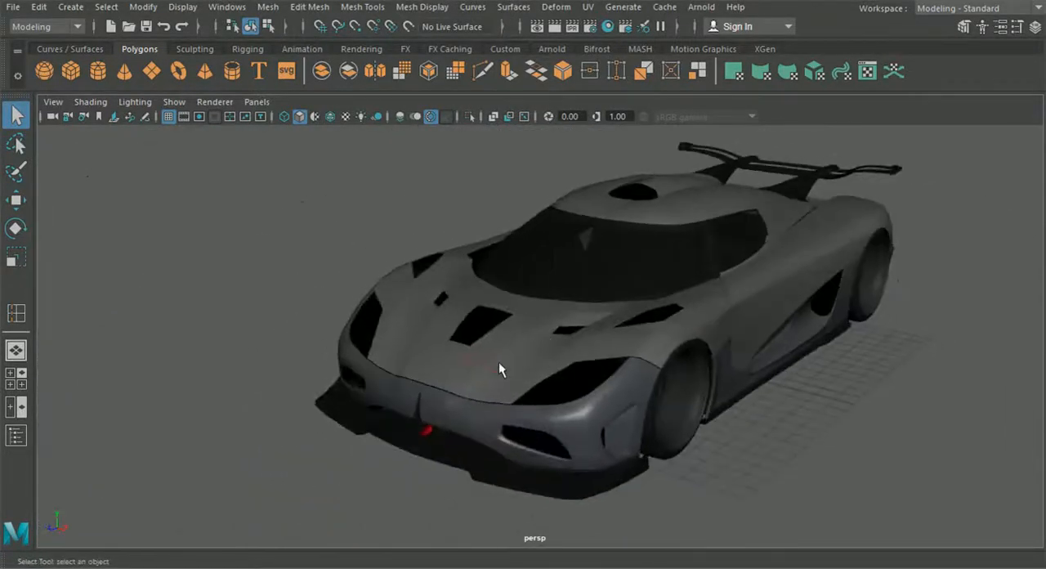
Select the rear and side border edges of the hood's central vent opening and extrude them
scroll(474, 362, up, 3)
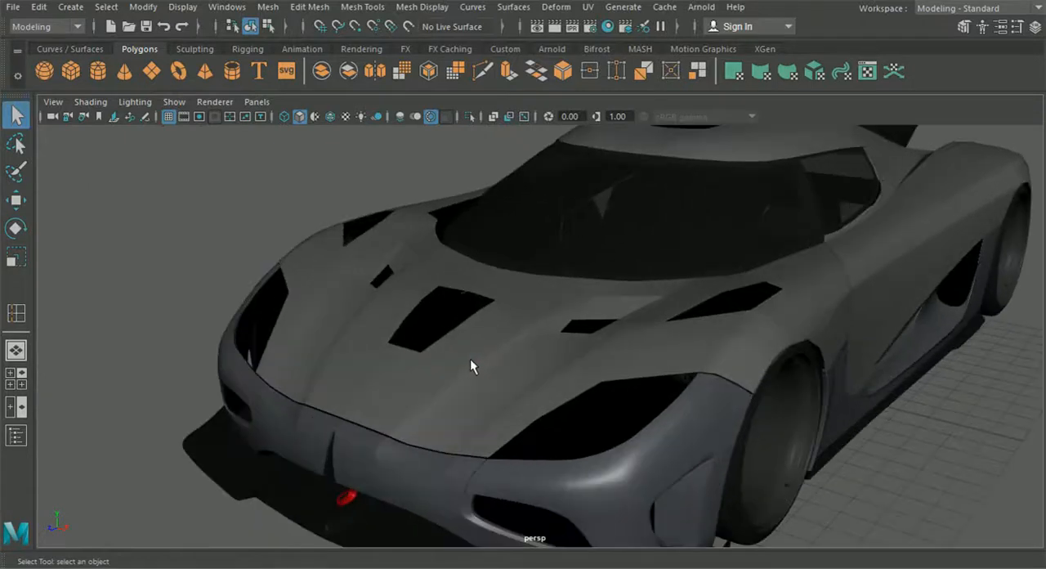
click(450, 328)
alt+drag(533, 337, 733, 333)
scroll(733, 331, up, 4)
alt+middle_drag(733, 331, 560, 305)
right_drag(621, 255, 620, 74)
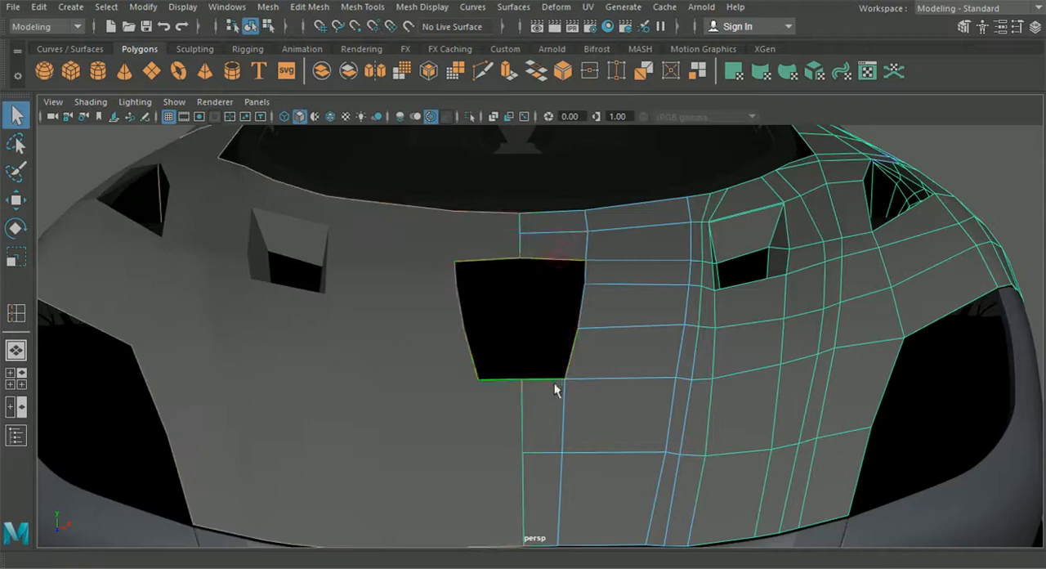
alt+drag(550, 385, 566, 385)
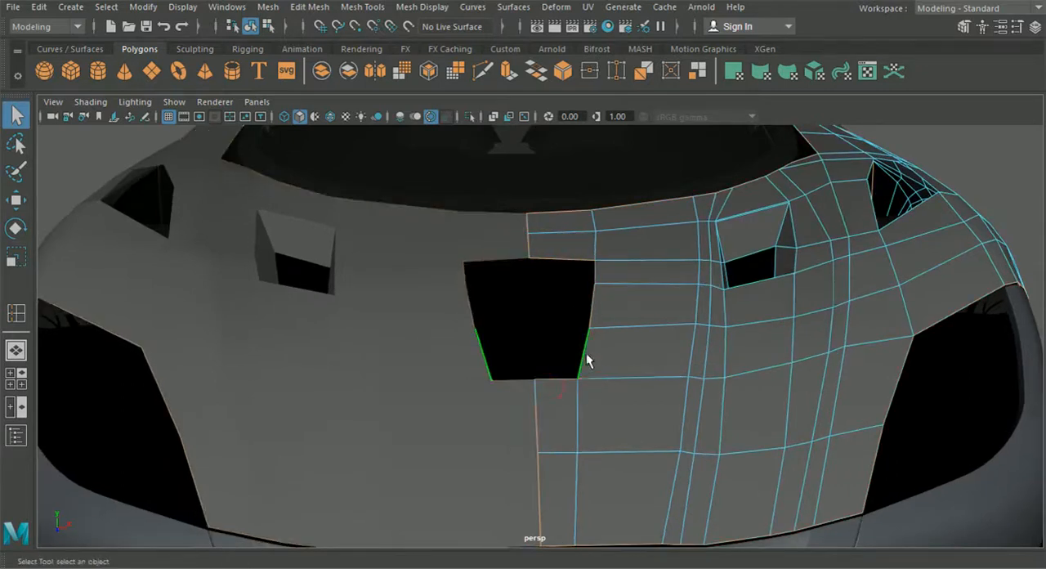
double_click(586, 348)
key(ctrl+e)
Lower the extruded vent edges below the hood surface and tilt them about 3 degrees to form the recess walls
alt+drag(577, 351, 743, 262)
scroll(577, 267, up, 3)
drag(553, 263, 554, 276)
click(551, 247)
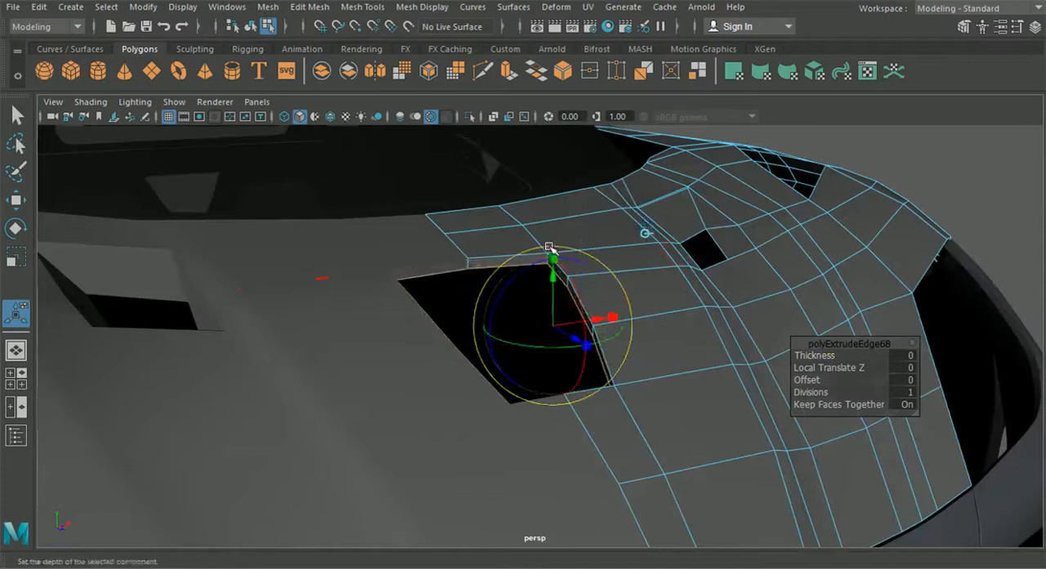
alt+drag(571, 295, 581, 277)
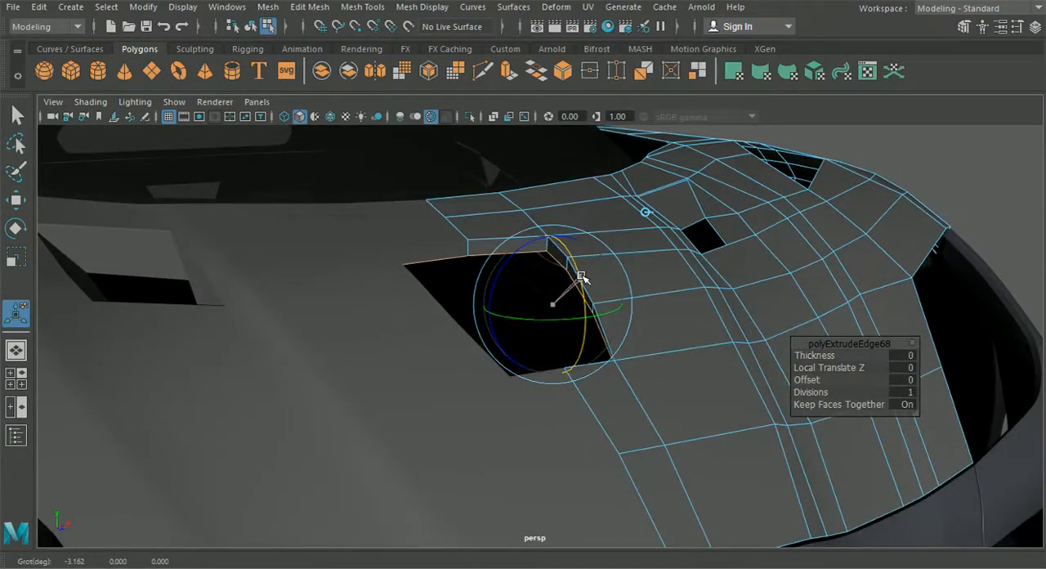
click(580, 274)
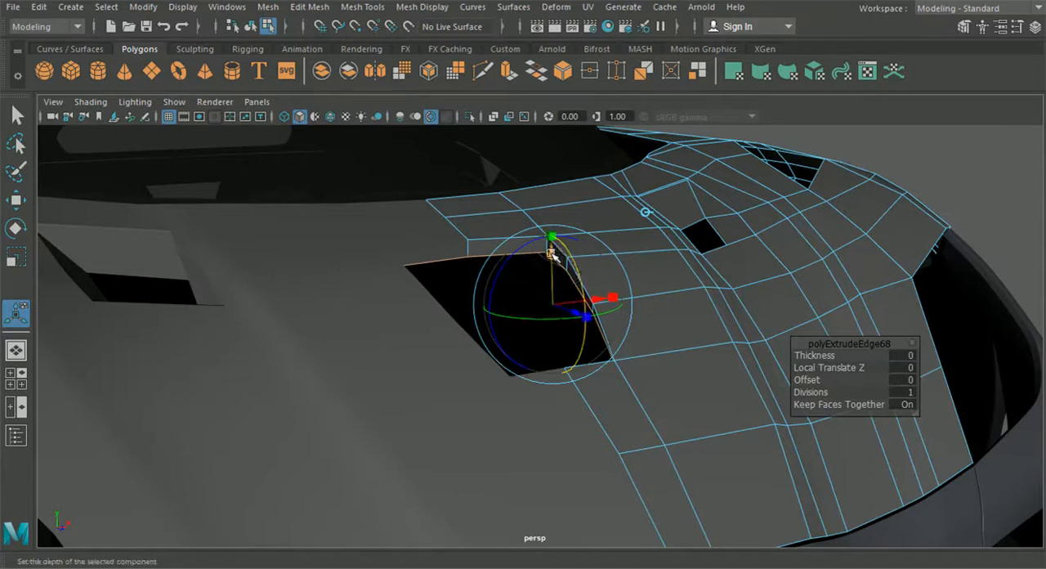
click(550, 252)
drag(550, 259, 588, 293)
Snap the front corner vertex of the vent wall onto the hood's opening corner and merge the vertices
right_drag(695, 266, 623, 143)
alt+drag(798, 241, 339, 434)
scroll(223, 355, down, 3)
scroll(379, 420, up, 5)
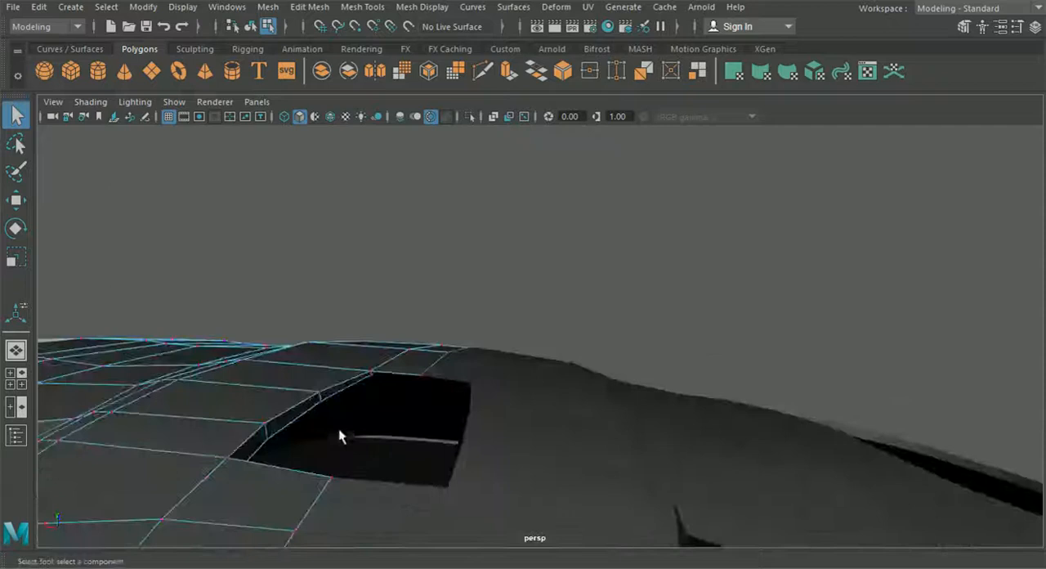
alt+middle_drag(339, 434, 475, 387)
scroll(475, 386, up, 3)
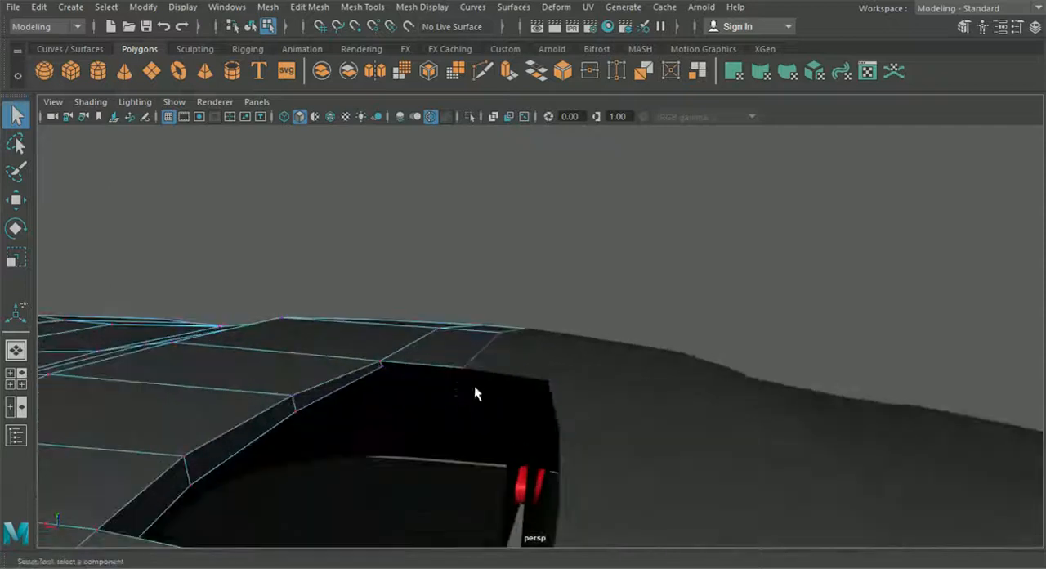
click(16, 201)
key(v)
drag(385, 366, 378, 361)
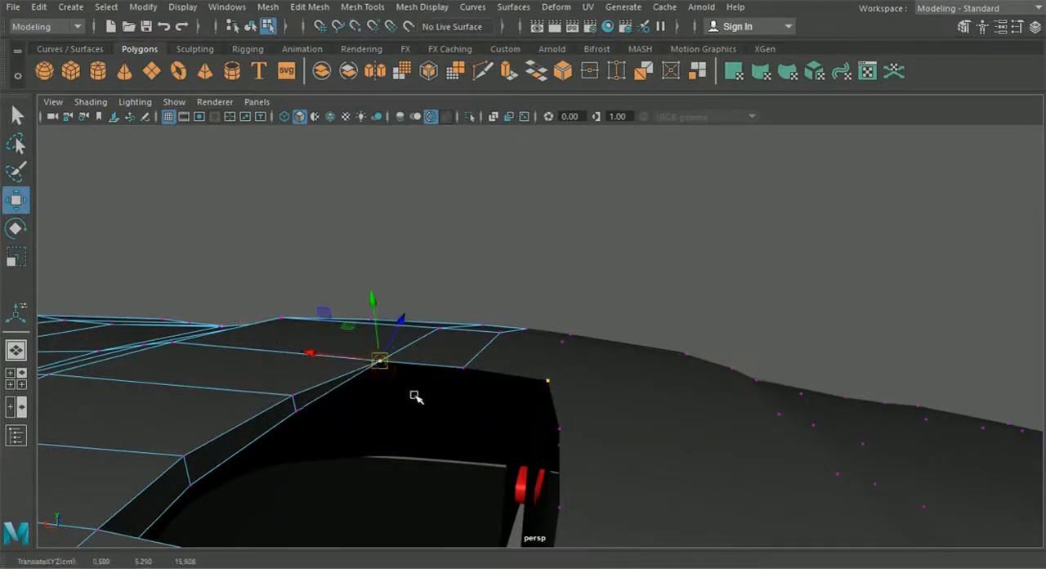
click(266, 7)
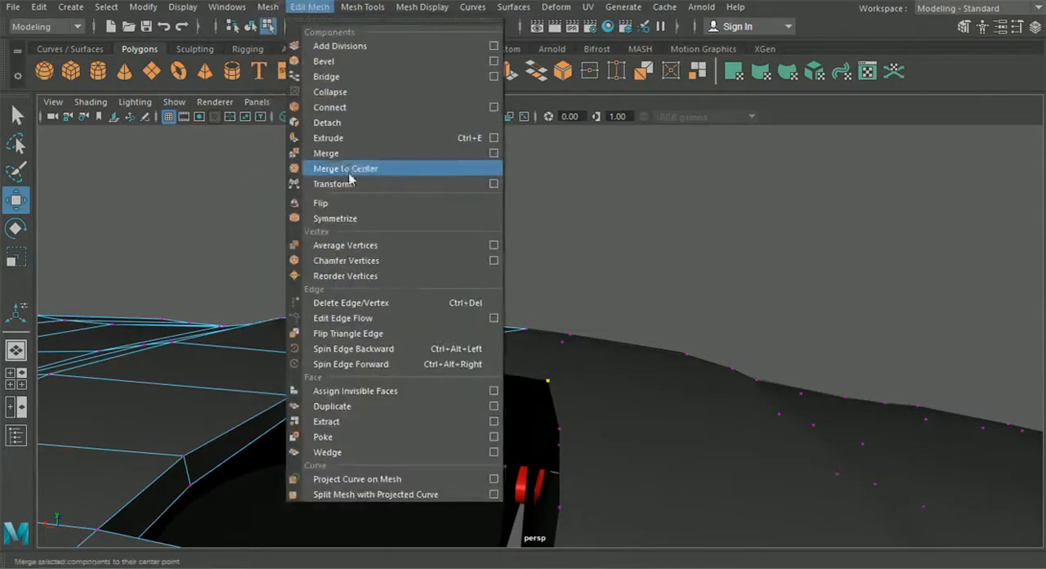
click(326, 153)
Extrude the lower side edges of the vent recess inward toward the hood's centerline to start its floor
scroll(595, 395, up, 3)
alt+drag(596, 395, 455, 264)
right_drag(345, 145, 342, 129)
click(330, 164)
key(ctrl+z)
alt+drag(422, 178, 523, 309)
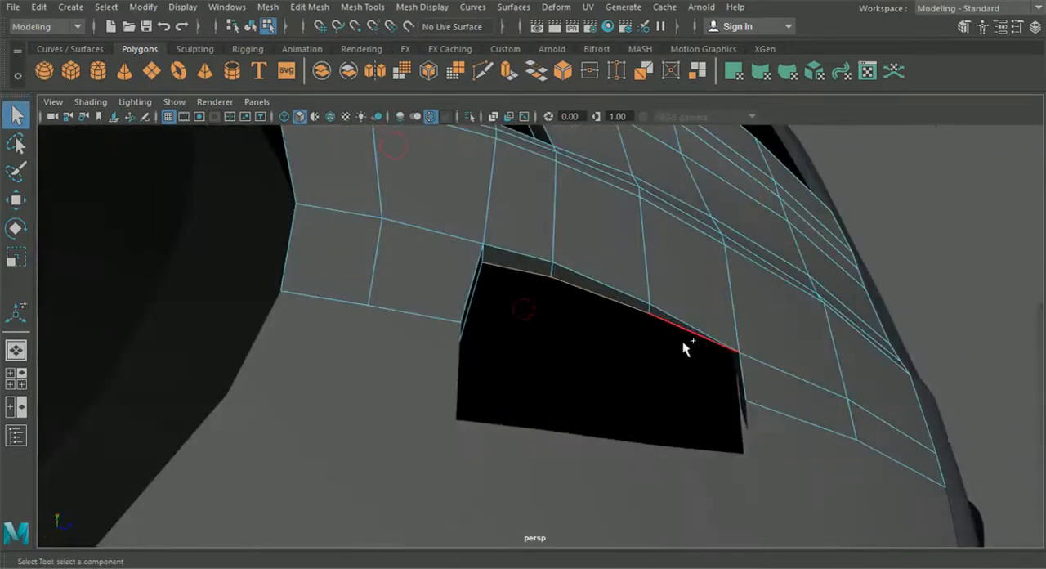
alt+drag(684, 353, 664, 333)
key(ctrl+e)
alt+drag(726, 367, 668, 328)
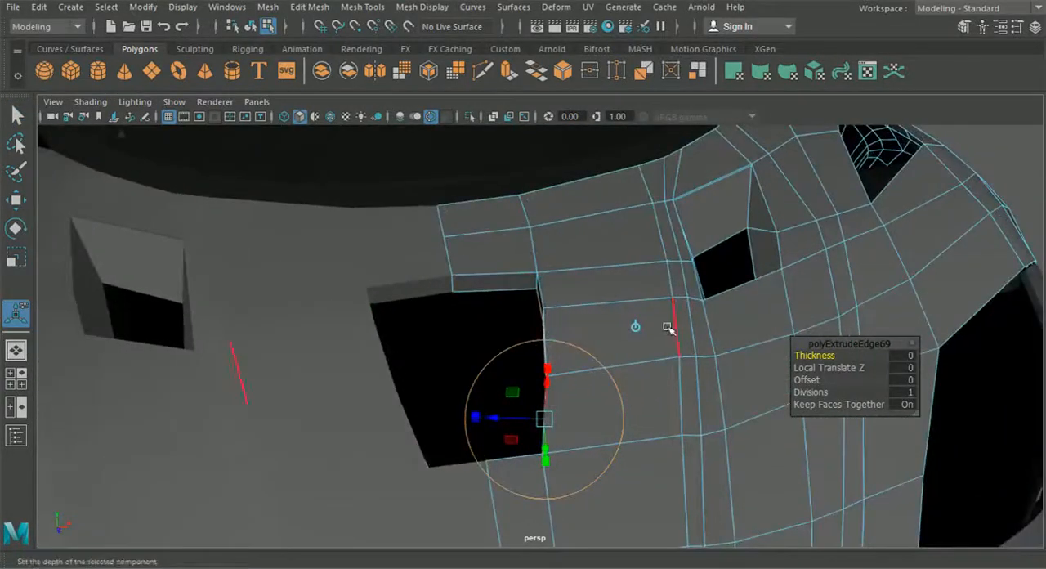
click(638, 327)
drag(585, 358, 536, 366)
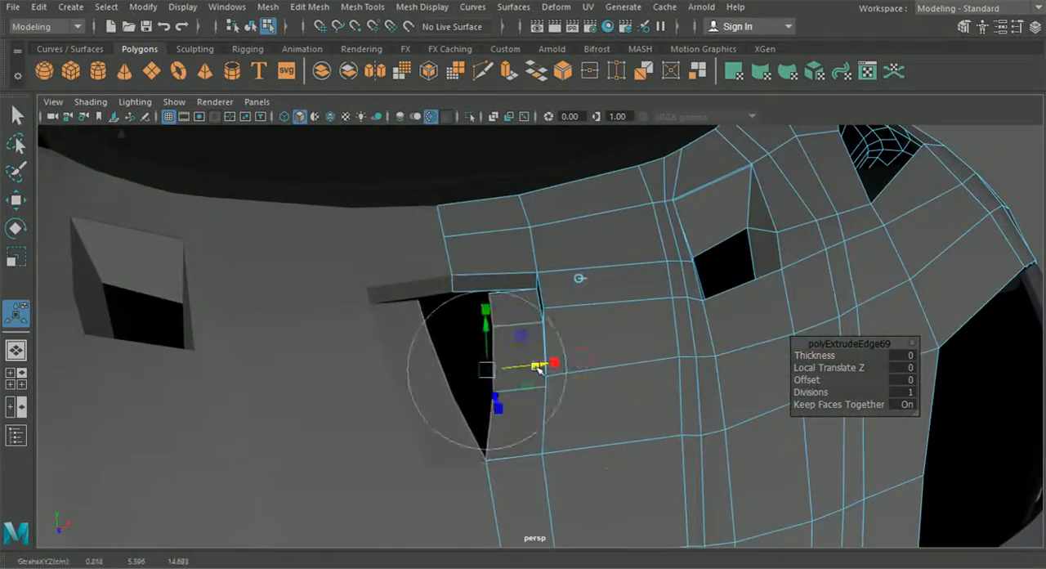
alt+drag(478, 391, 510, 400)
drag(566, 359, 517, 361)
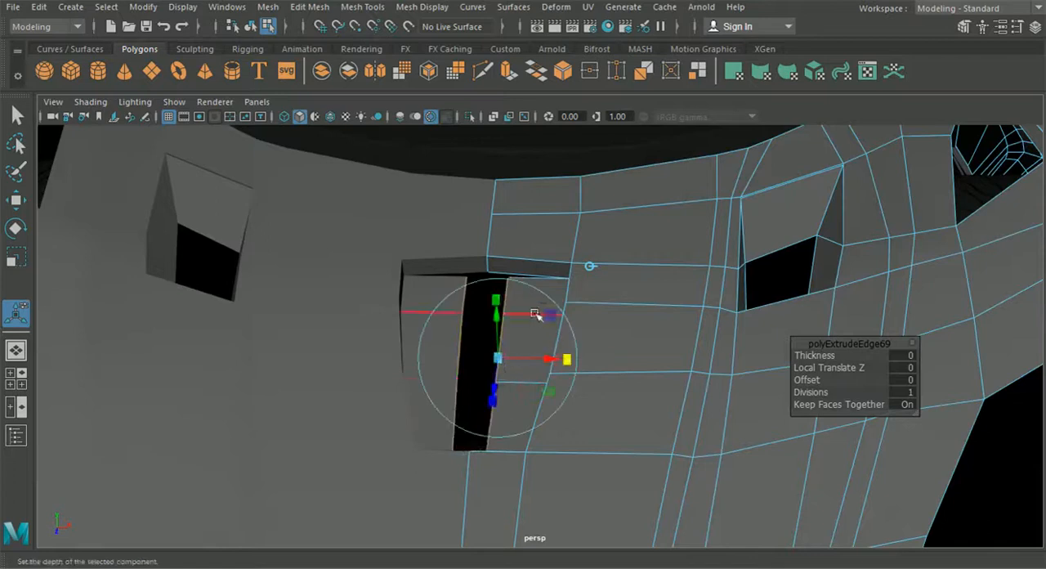
Snap the floor's inner rear vertex onto the bottom center vertex of the vent's rear wall and merge them
right_click(531, 324)
right_drag(530, 323, 460, 114)
click(18, 200)
alt+middle_drag(283, 233, 315, 265)
alt+right_drag(478, 360, 560, 393)
click(520, 296)
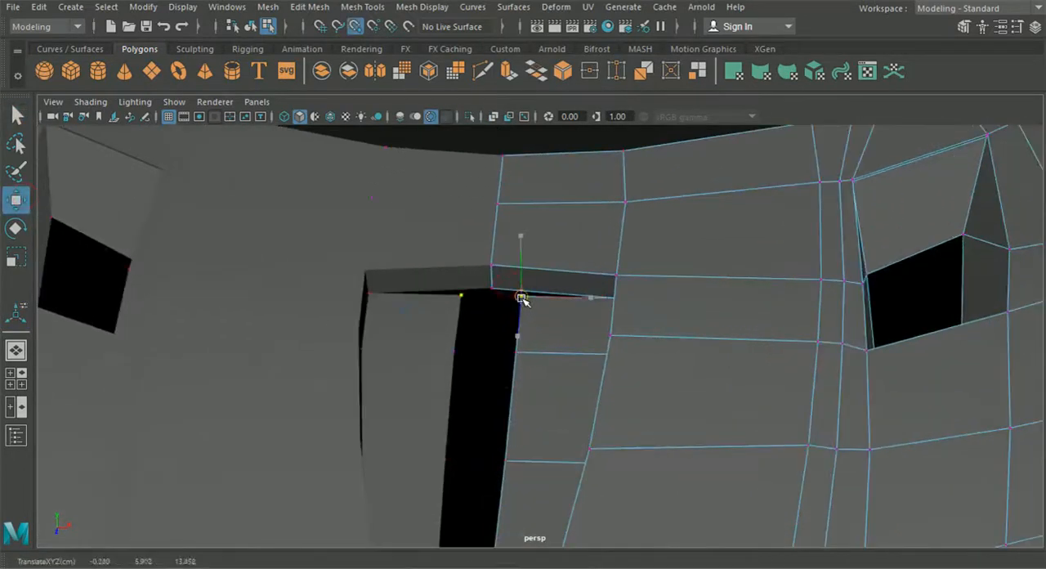
drag(523, 300, 490, 292)
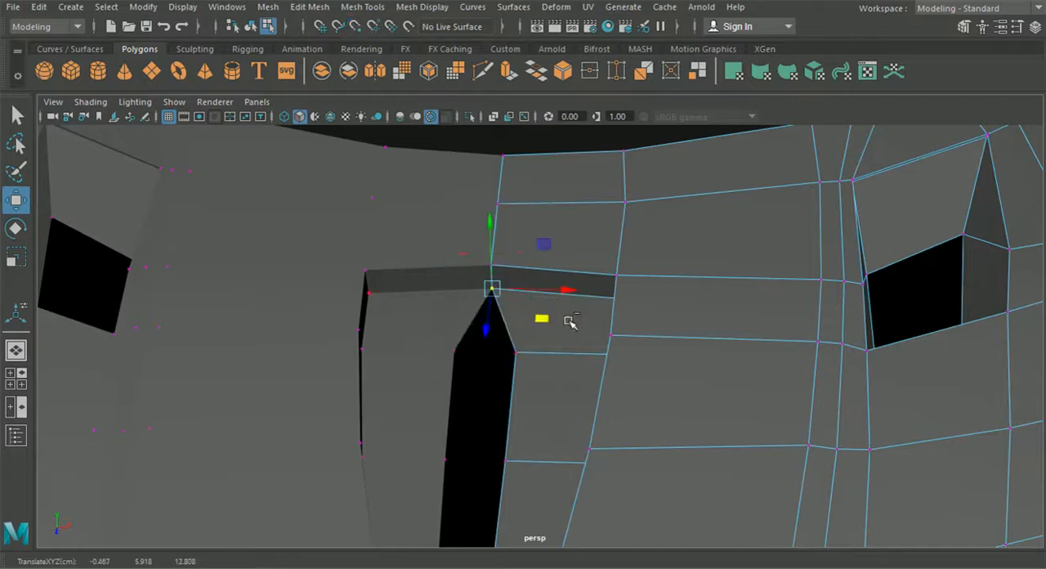
click(363, 9)
mouse_move(309, 8)
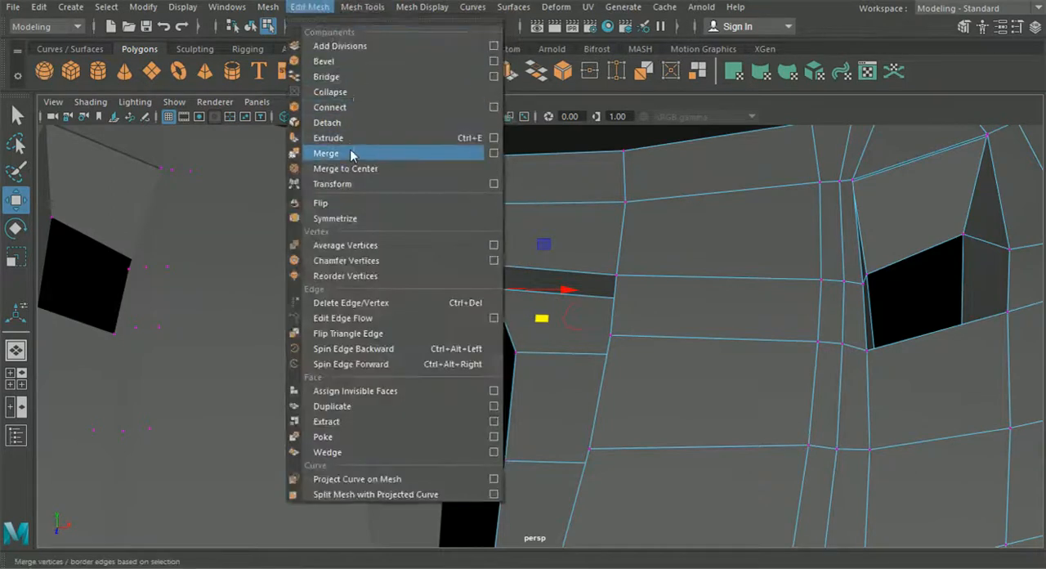
click(350, 154)
Merge the floor's front vertex with the hood and align the remaining inner floor vertices to the centerline, closing the vent
alt+drag(458, 359, 489, 318)
click(14, 202)
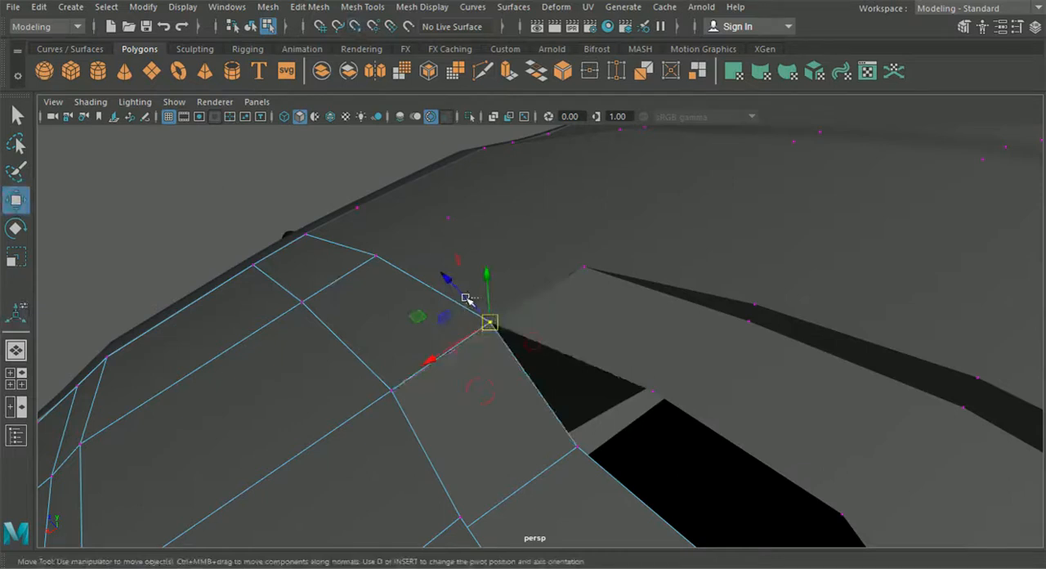
key(g)
scroll(532, 392, down, 3)
drag(545, 394, 605, 404)
click(15, 201)
drag(637, 466, 752, 404)
key(x)
scroll(665, 456, down, 3)
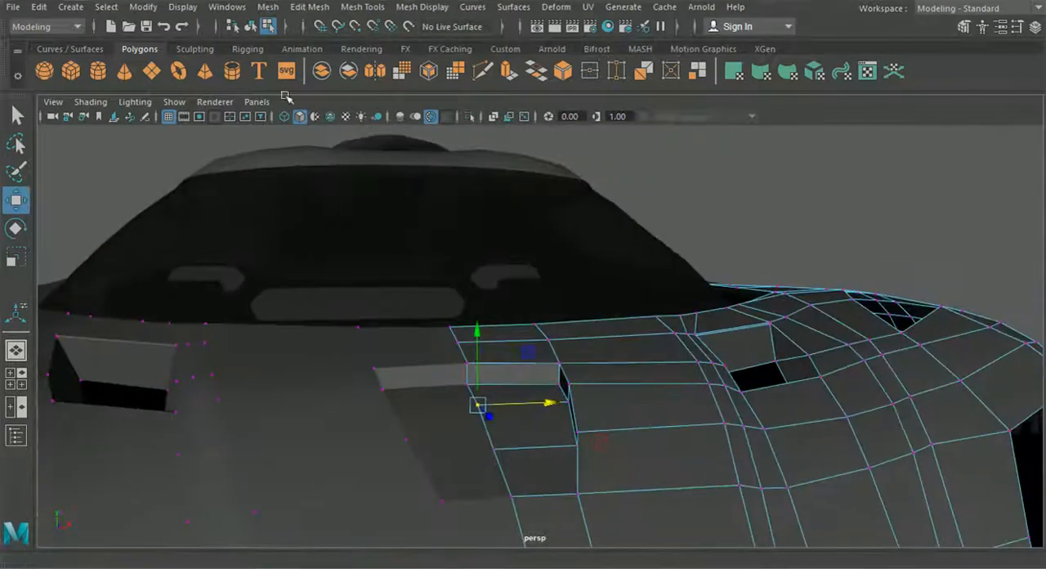
click(249, 25)
click(805, 212)
Extrude the hood's border edge beside the windshield outward toward the glass
alt+drag(773, 273, 515, 407)
scroll(609, 387, up, 3)
scroll(617, 388, down, 3)
click(624, 420)
scroll(619, 427, down, 3)
alt+drag(670, 302, 705, 407)
alt+middle_drag(734, 426, 623, 343)
right_drag(623, 344, 626, 73)
click(626, 317)
key(ctrl+e)
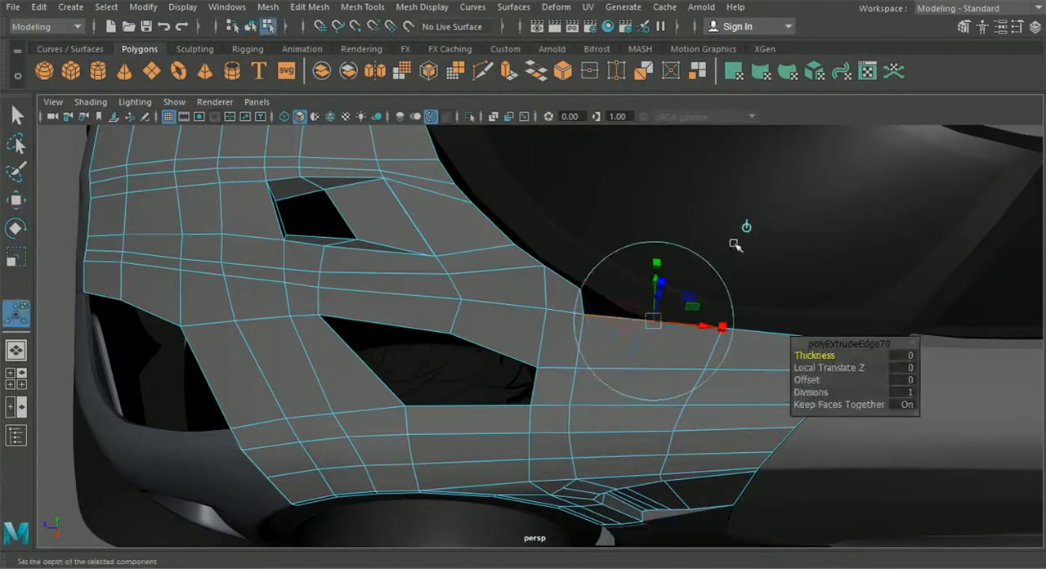
drag(654, 364, 654, 339)
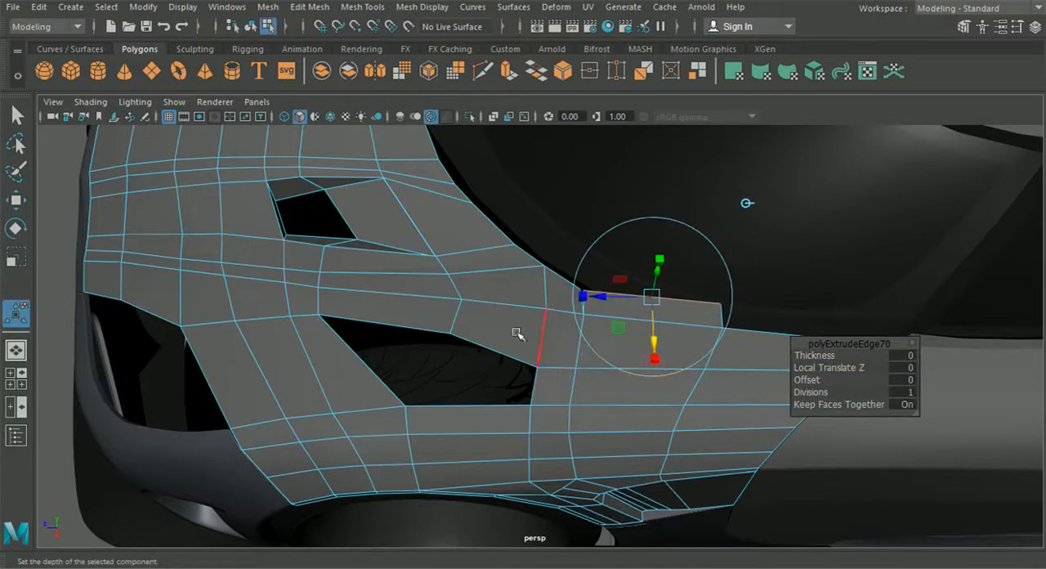
Snap the extruded strip's front vertex onto the neighboring hood border vertex beside the windshield and merge them
right_drag(431, 140, 437, 111)
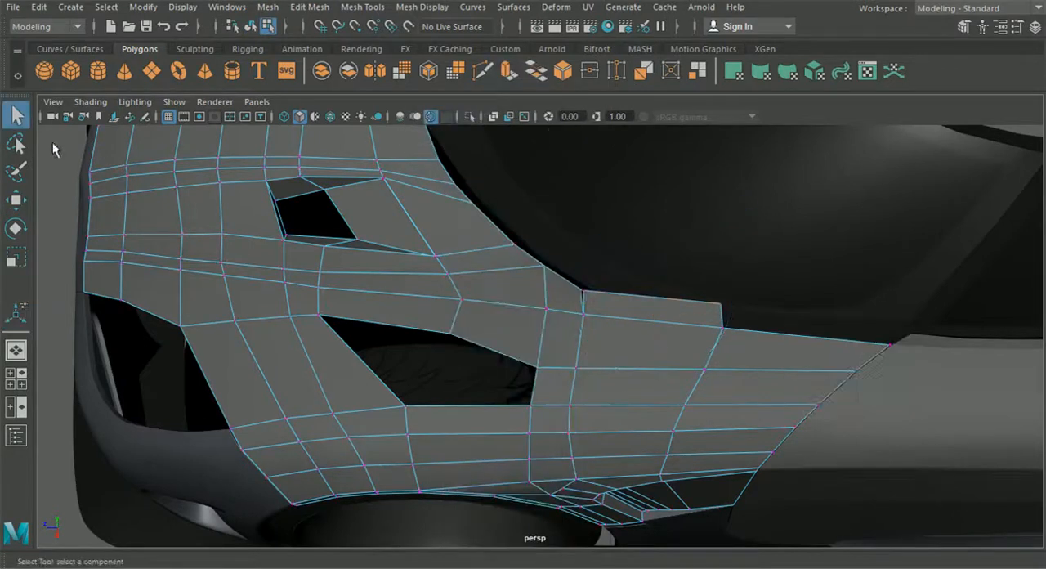
click(17, 198)
scroll(518, 310, up, 6)
click(482, 233)
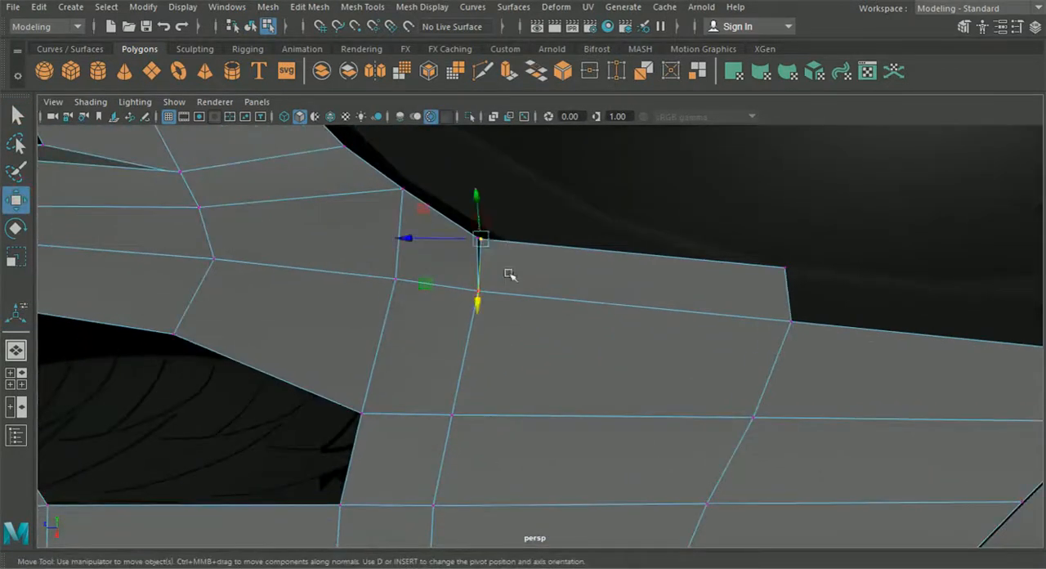
drag(483, 241, 462, 221)
key(ctrl+e)
key(ctrl+z)
drag(549, 257, 450, 214)
click(310, 7)
click(345, 155)
Snap the strip's other end vertex onto the adjoining hood border vertex, merge them and return to object selection
alt+middle_drag(706, 277, 524, 239)
drag(563, 207, 612, 281)
click(17, 200)
drag(698, 339, 586, 257)
key(g)
click(251, 28)
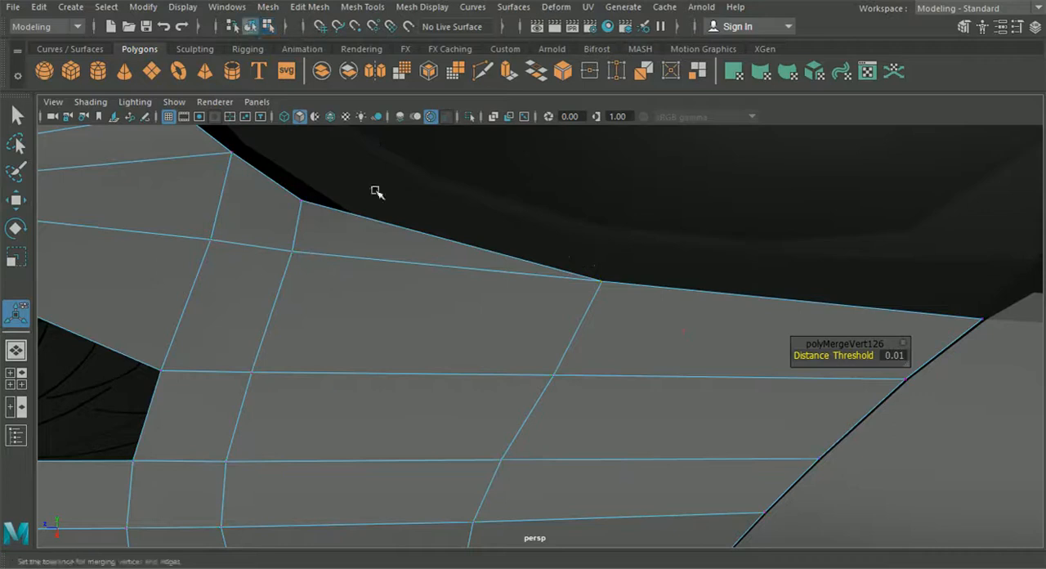
Select the hood panel and isolate it in the perspective view
scroll(455, 320, down, 6)
alt+drag(456, 322, 507, 303)
click(762, 478)
scroll(764, 481, down, 2)
alt+drag(764, 481, 704, 442)
click(552, 340)
mouse_move(552, 340)
alt+mouse_down()
mouse_move(569, 401)
mouse_move(525, 343)
mouse_move(567, 334)
alt+mouse_up()
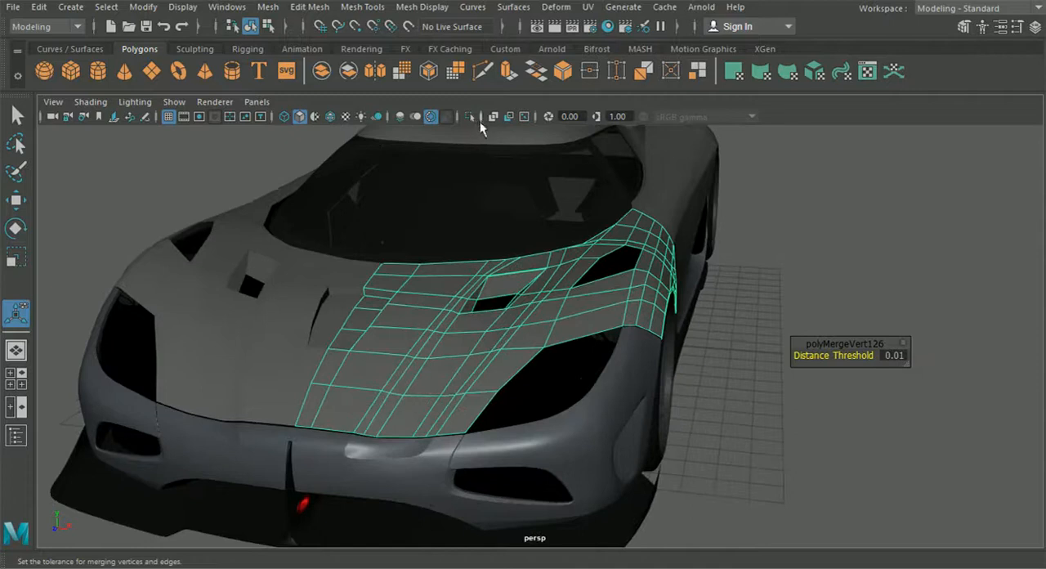
click(470, 117)
alt+drag(483, 212, 508, 245)
Extrude the hood's front and headlight-side border edges up to the wheel arch corner inward, with a Local Translate Z of about -0.09
right_click(509, 245)
click(509, 245)
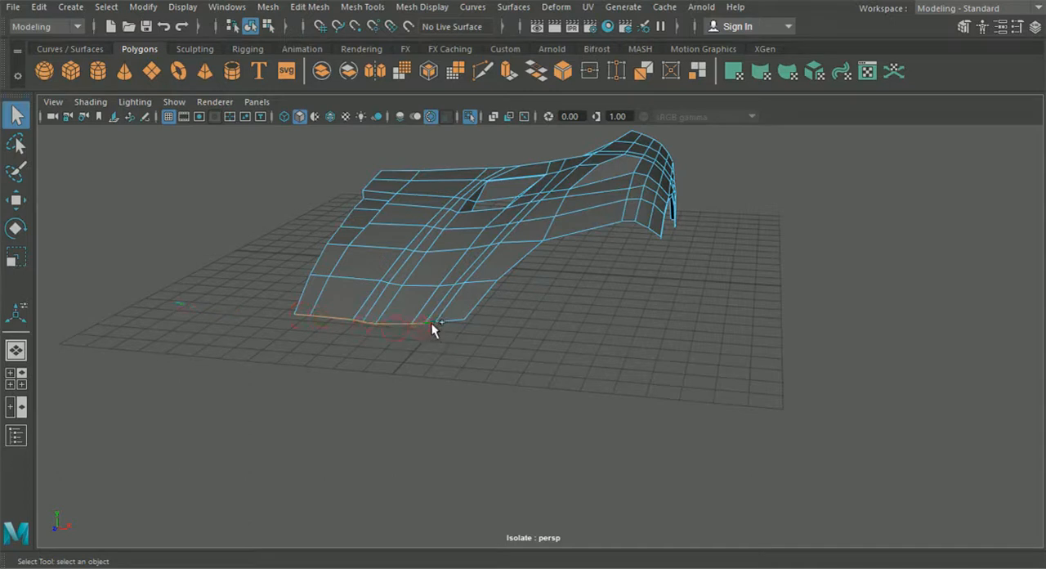
shift+click(473, 311)
shift+click(521, 268)
alt+drag(648, 247, 569, 247)
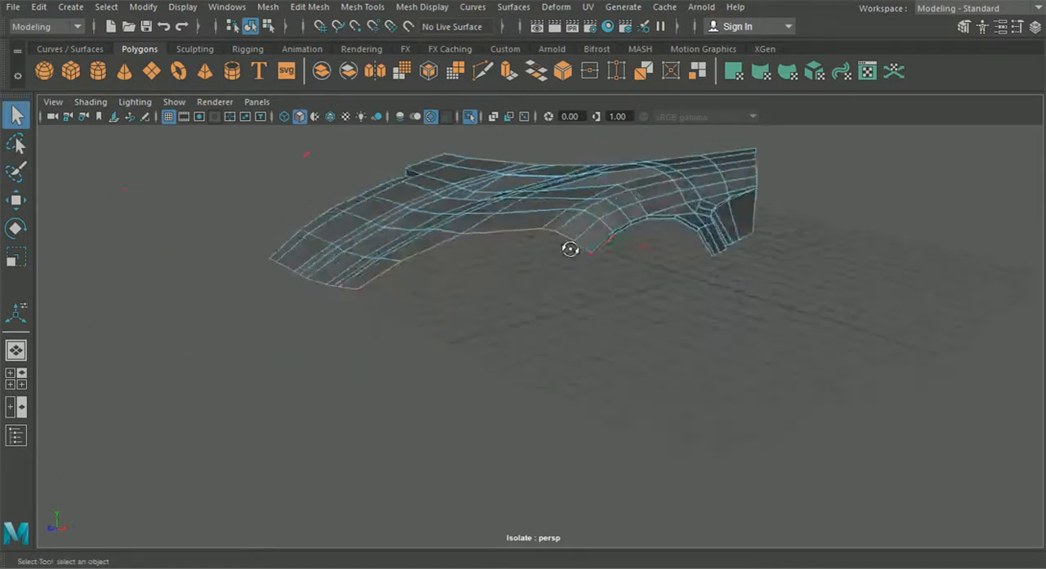
scroll(588, 247, up, 4)
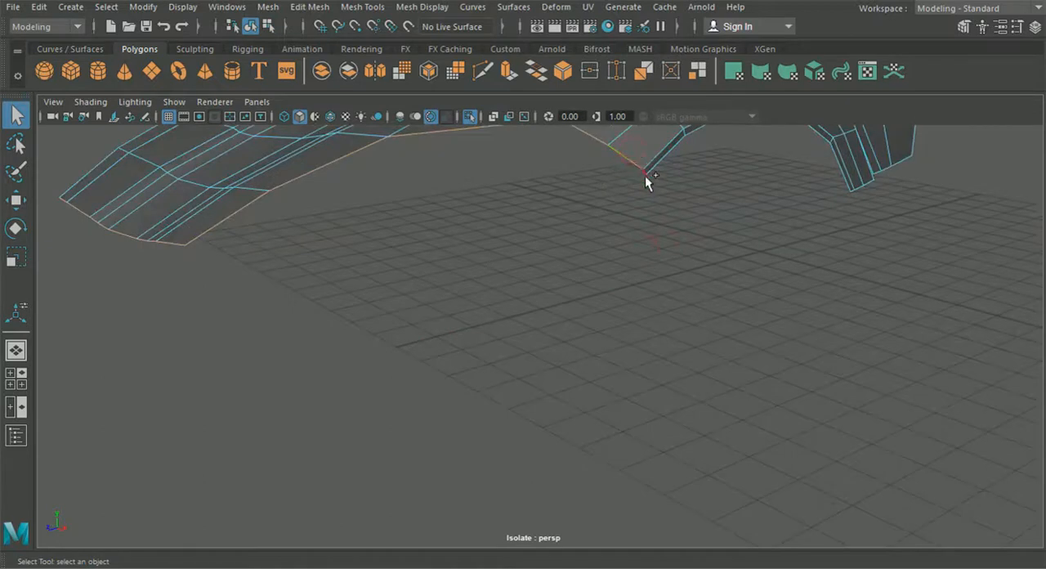
scroll(645, 175, down, 5)
alt+middle_drag(627, 280, 593, 300)
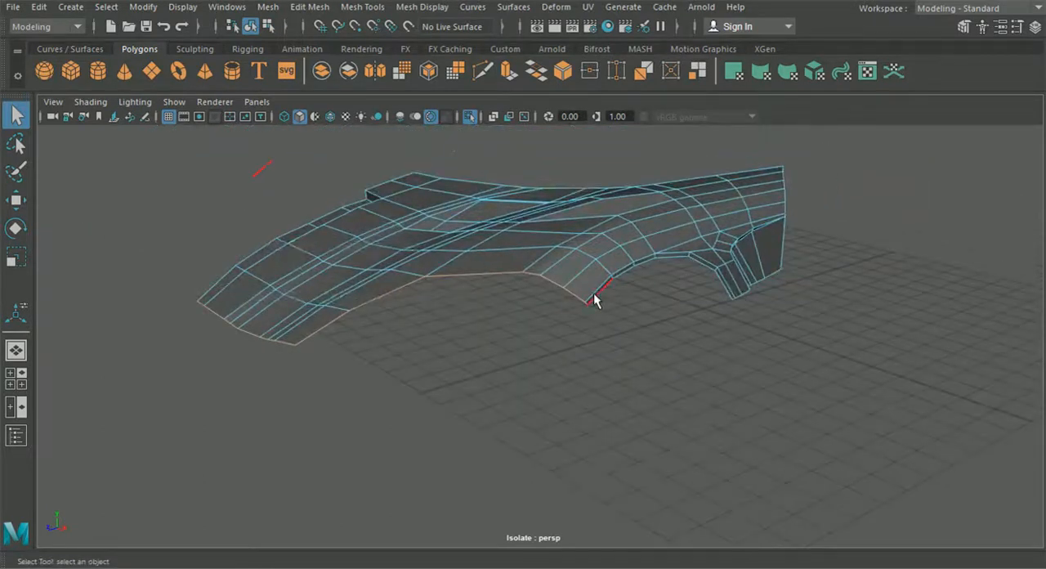
key(ctrl+e)
alt+drag(595, 307, 615, 318)
alt+right_drag(615, 319, 659, 358)
drag(688, 291, 681, 292)
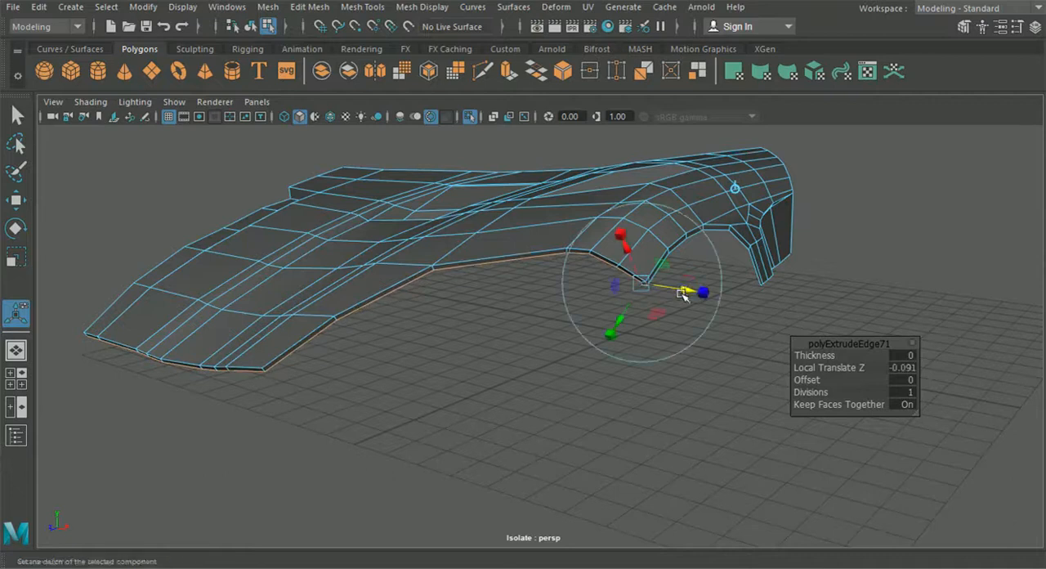
Extrude the hood's wheel arch border edges inward, compare them with the wheel and surrounding body, and isolate the hood again
alt+drag(461, 381, 563, 214)
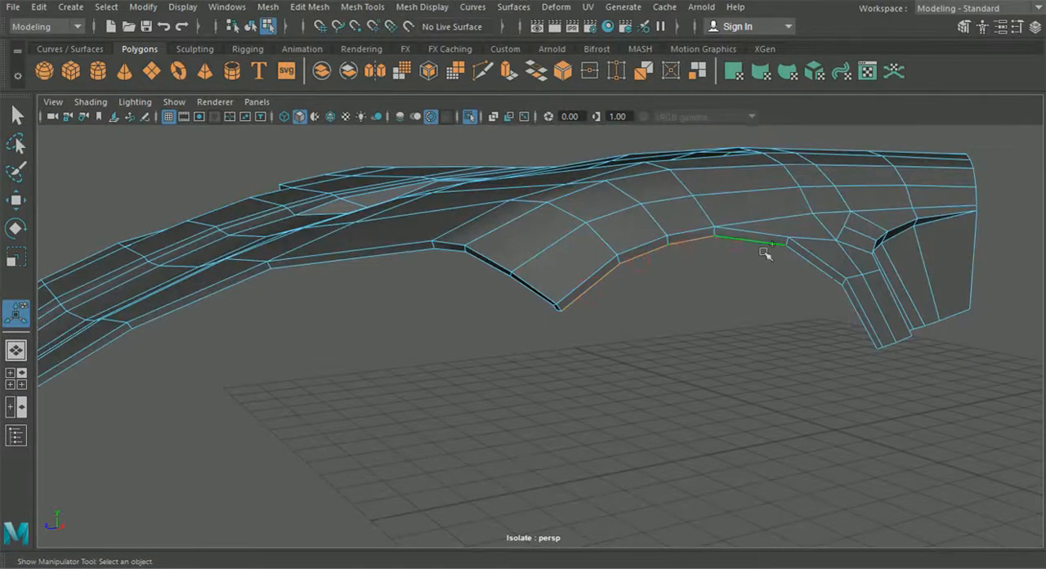
key(ctrl+e)
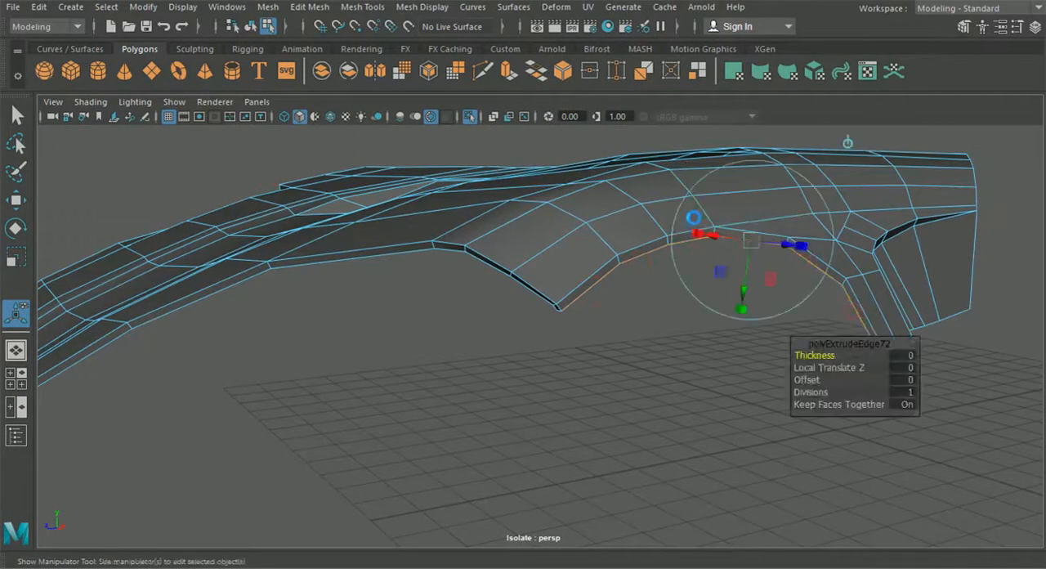
alt+drag(848, 143, 689, 264)
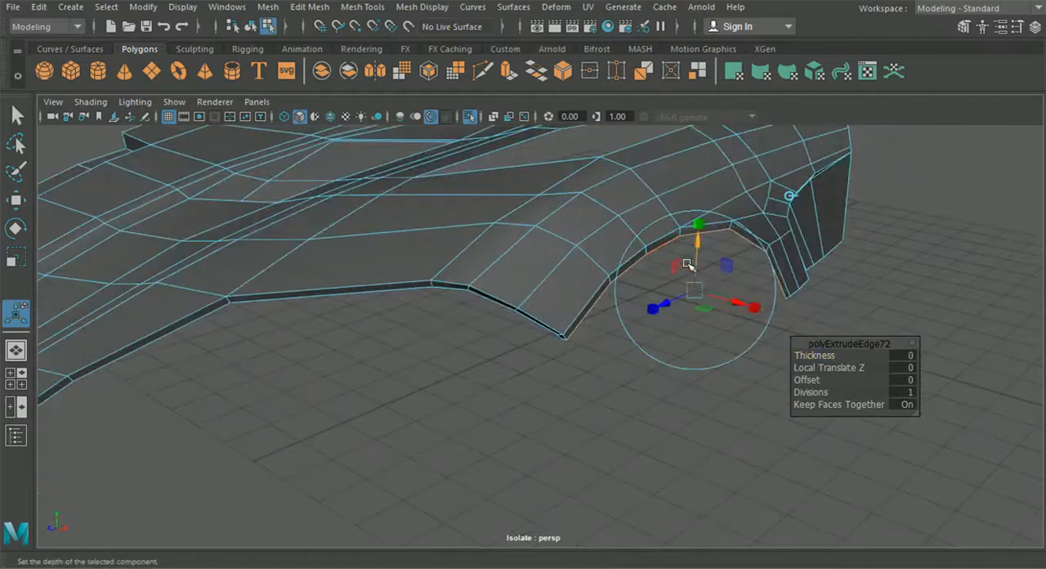
click(470, 118)
alt+drag(482, 212, 530, 305)
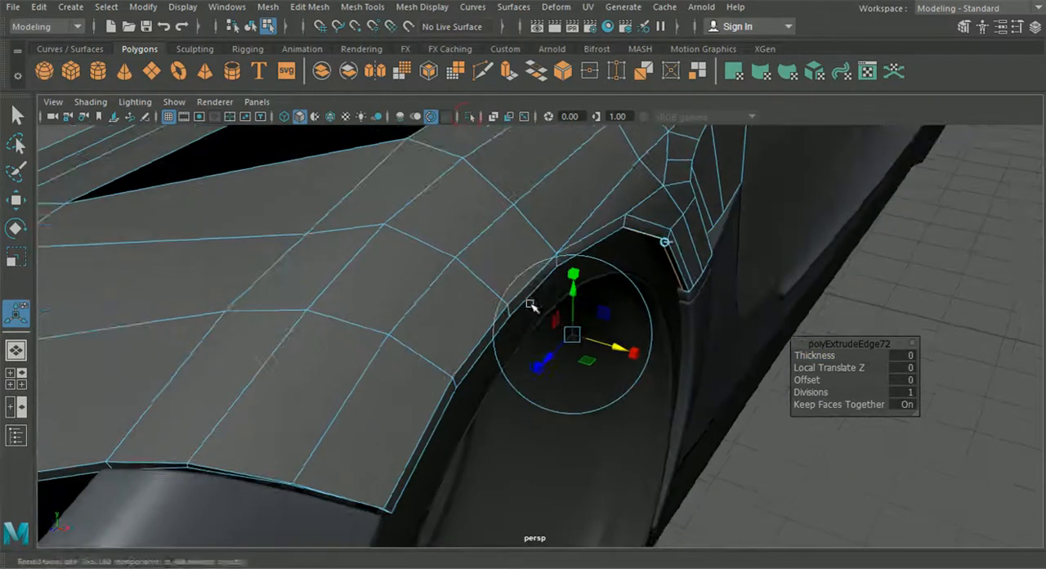
drag(601, 339, 687, 334)
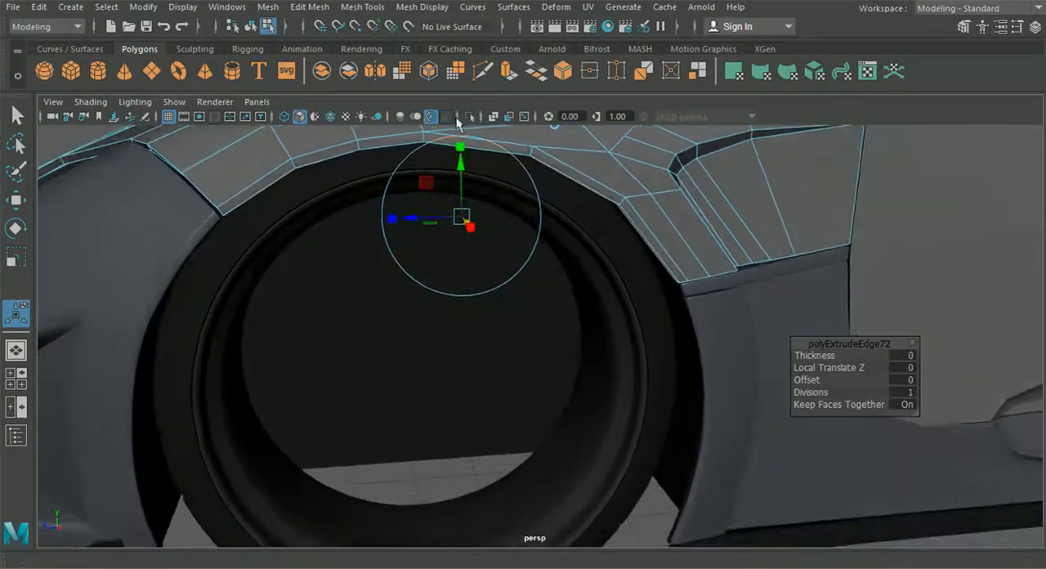
click(253, 27)
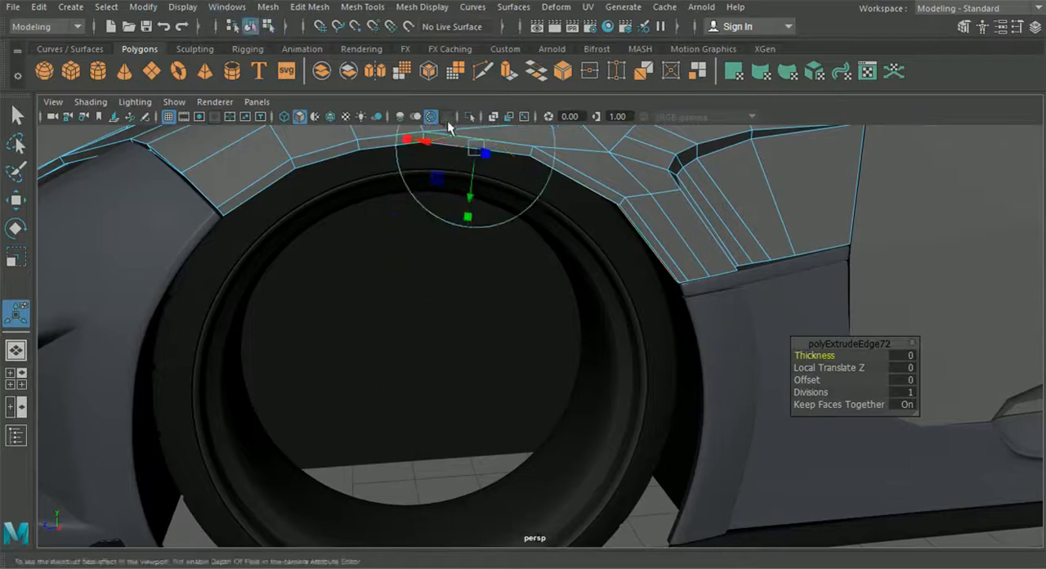
click(470, 118)
Snap the loose strip vertex at the wheel arch's front corner onto its neighboring vertex and merge them
alt+middle_drag(466, 220, 778, 355)
alt+drag(777, 355, 603, 303)
scroll(603, 302, up, 5)
right_drag(534, 245, 462, 116)
alt+drag(537, 250, 608, 378)
scroll(611, 381, up, 2)
drag(685, 376, 681, 385)
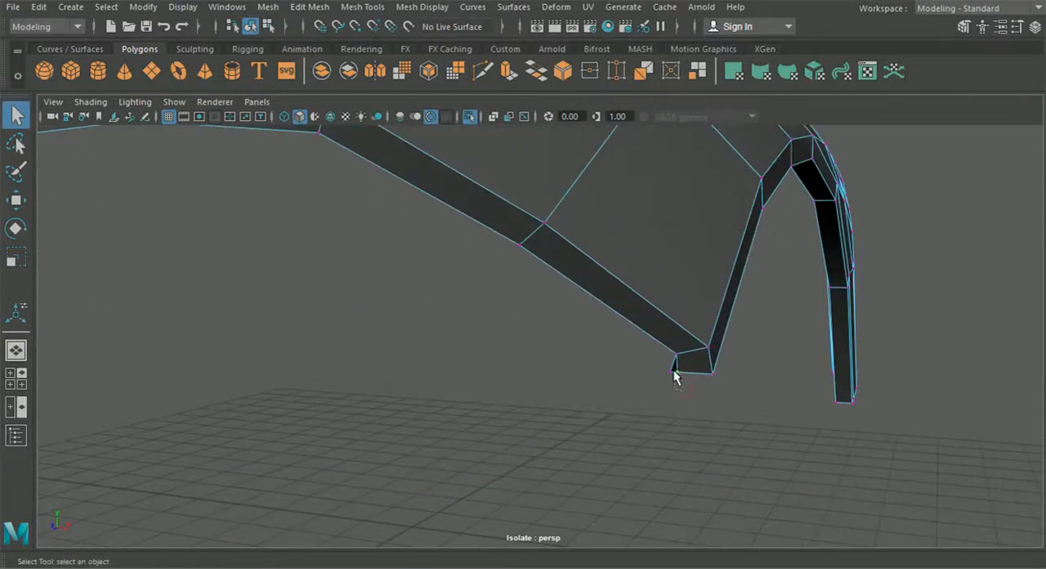
click(16, 200)
drag(669, 384, 672, 375)
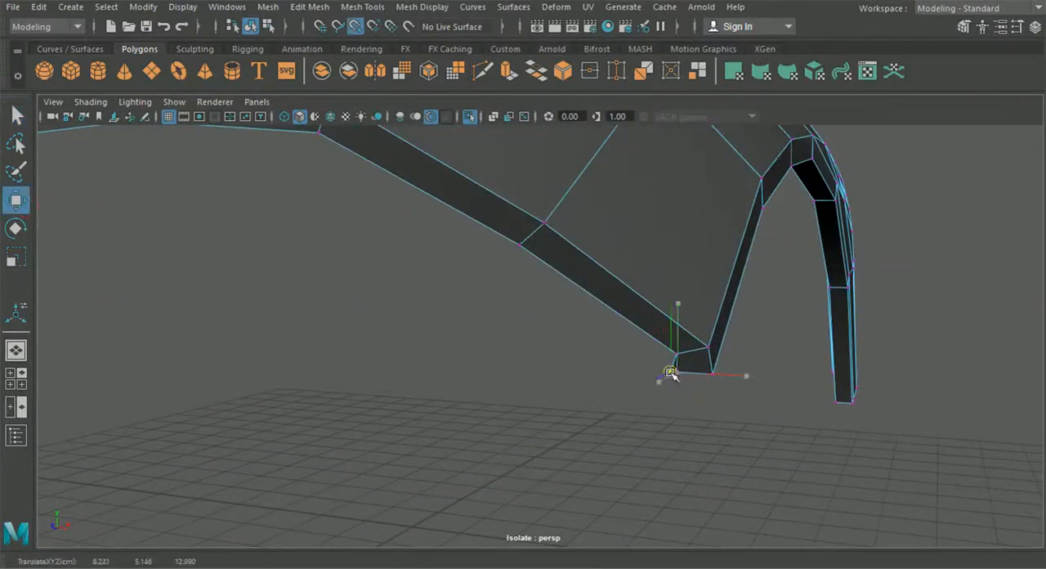
click(311, 7)
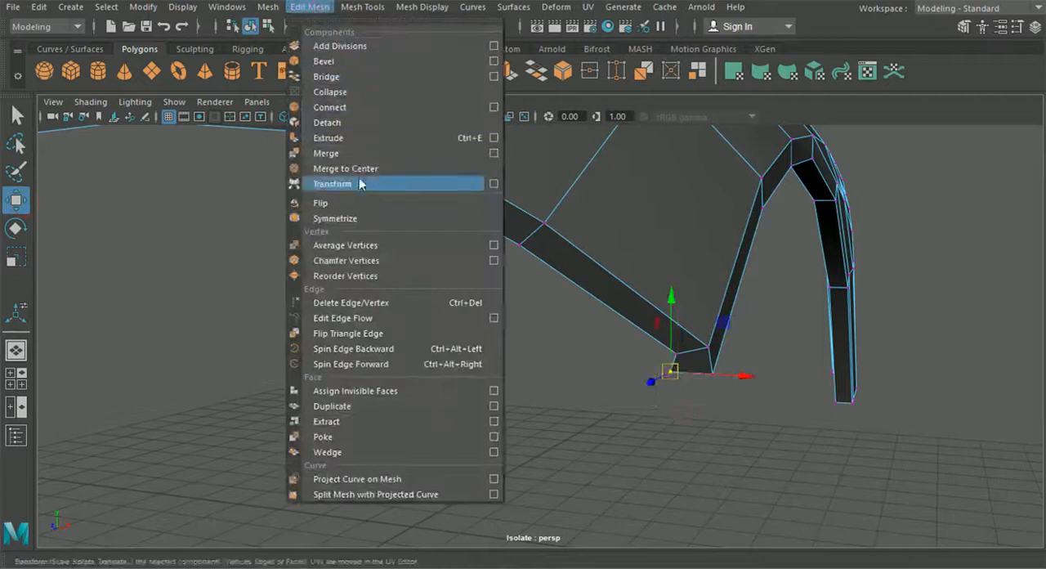
click(327, 152)
click(671, 355)
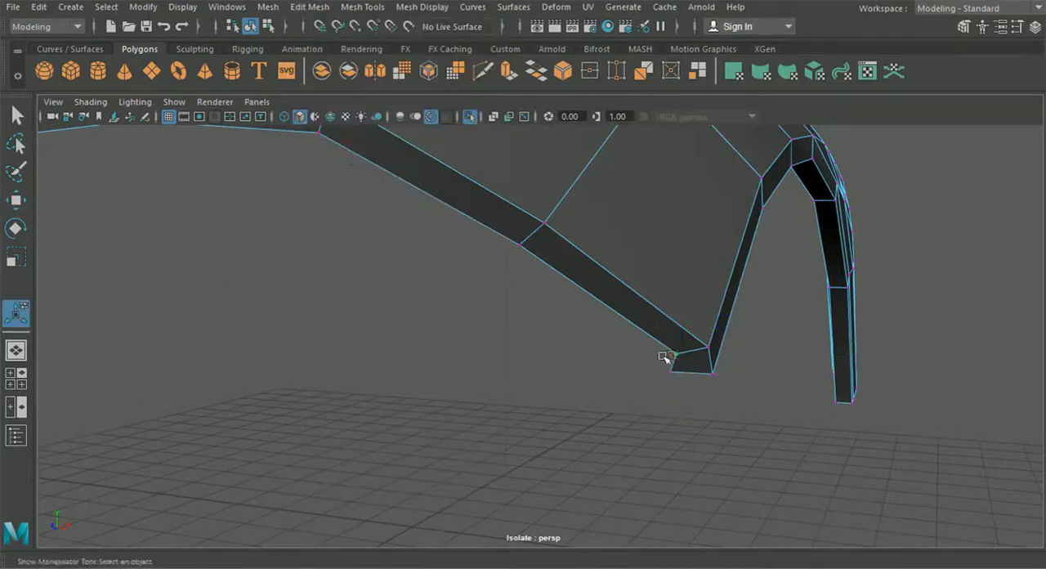
Nudge the inner vertex of the strip at the wheel arch's front corner slightly sideways to line it up
click(16, 200)
alt+drag(331, 266, 360, 186)
drag(764, 342, 757, 341)
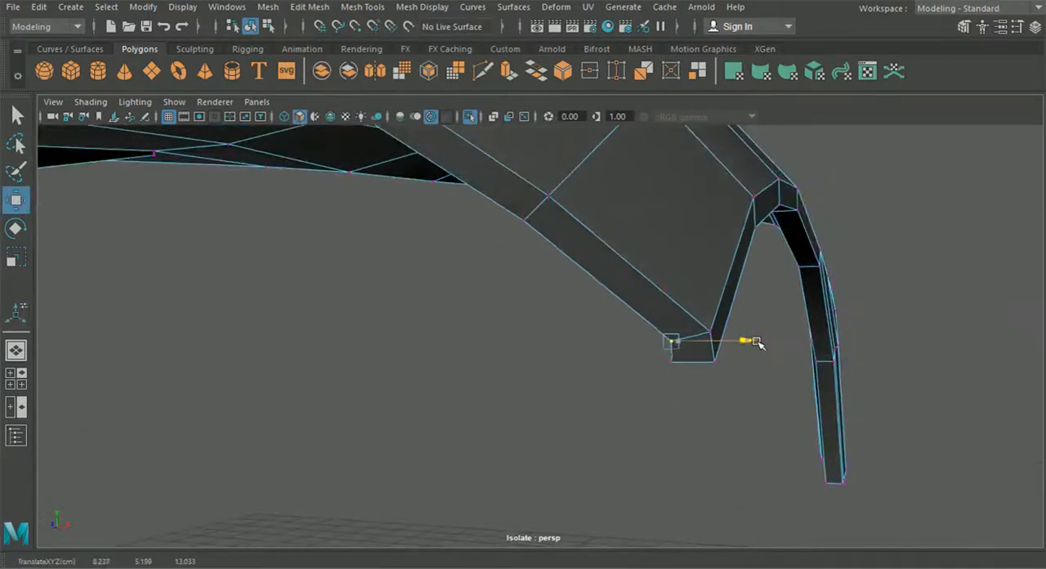
click(745, 401)
Extrude the lower and rear border edges of the fender's side section behind the wheel arch inward
scroll(745, 401, down, 5)
alt+drag(742, 402, 640, 395)
alt+middle_drag(640, 394, 489, 390)
alt+drag(489, 390, 490, 337)
scroll(582, 368, up, 4)
alt+drag(584, 369, 606, 367)
right_drag(609, 353, 607, 74)
alt+middle_drag(756, 329, 491, 343)
scroll(491, 343, up, 4)
alt+drag(490, 343, 483, 371)
mouse_move(368, 327)
alt+mouse_down()
mouse_move(372, 353)
mouse_move(367, 320)
alt+mouse_up()
click(402, 320)
shift+click(486, 327)
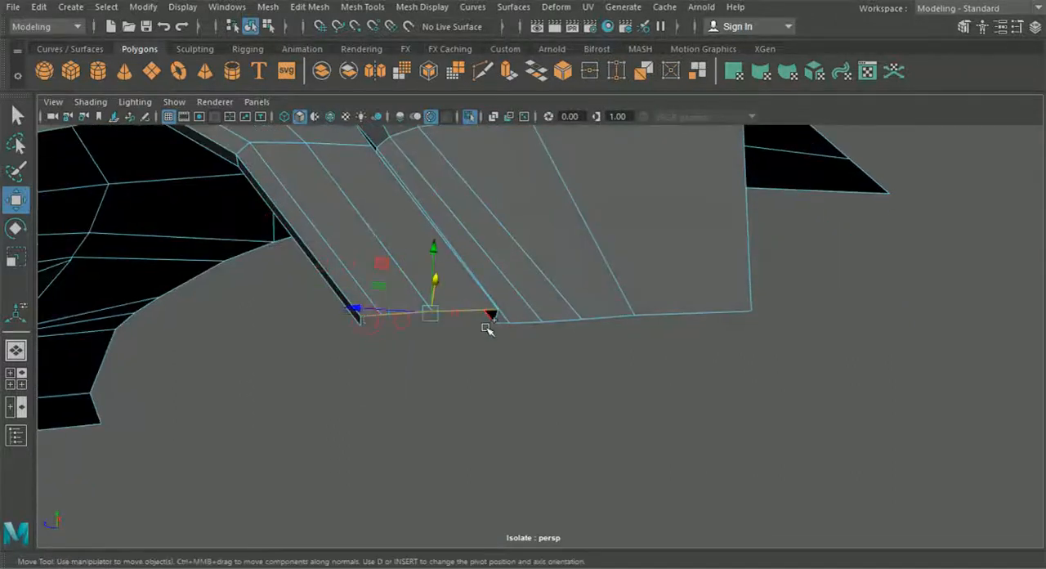
shift+click(524, 325)
shift+click(572, 322)
shift+click(629, 322)
alt+drag(681, 319, 601, 330)
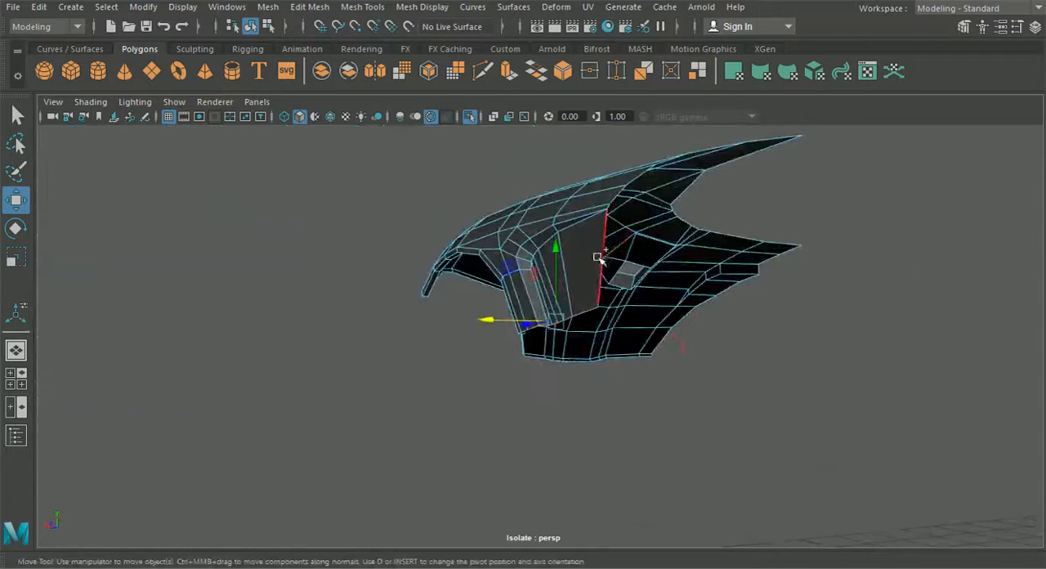
alt+drag(599, 258, 616, 306)
alt+middle_drag(617, 305, 629, 390)
scroll(628, 390, up, 6)
shift+click(738, 374)
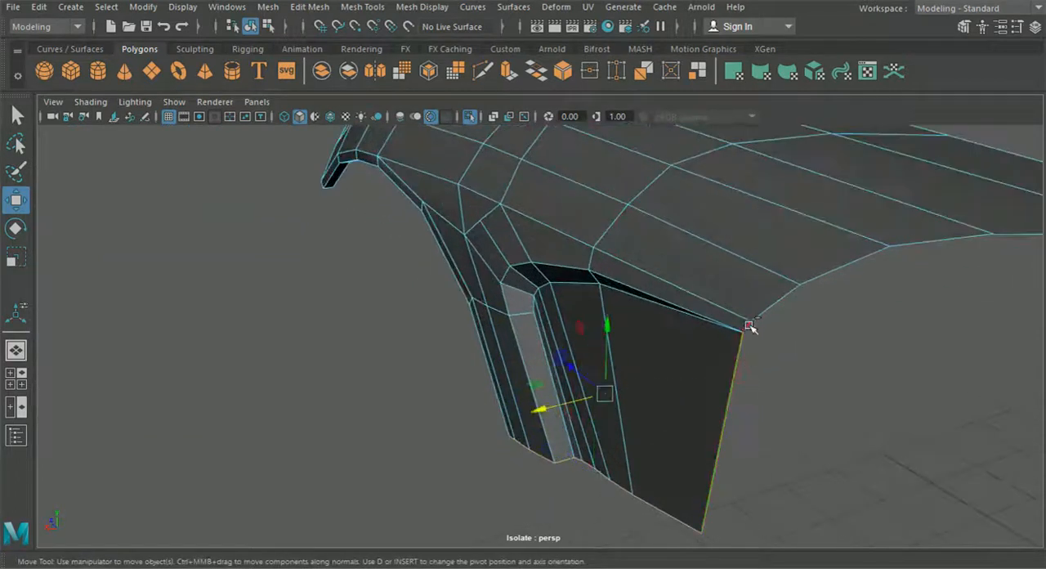
alt+drag(744, 347, 689, 402)
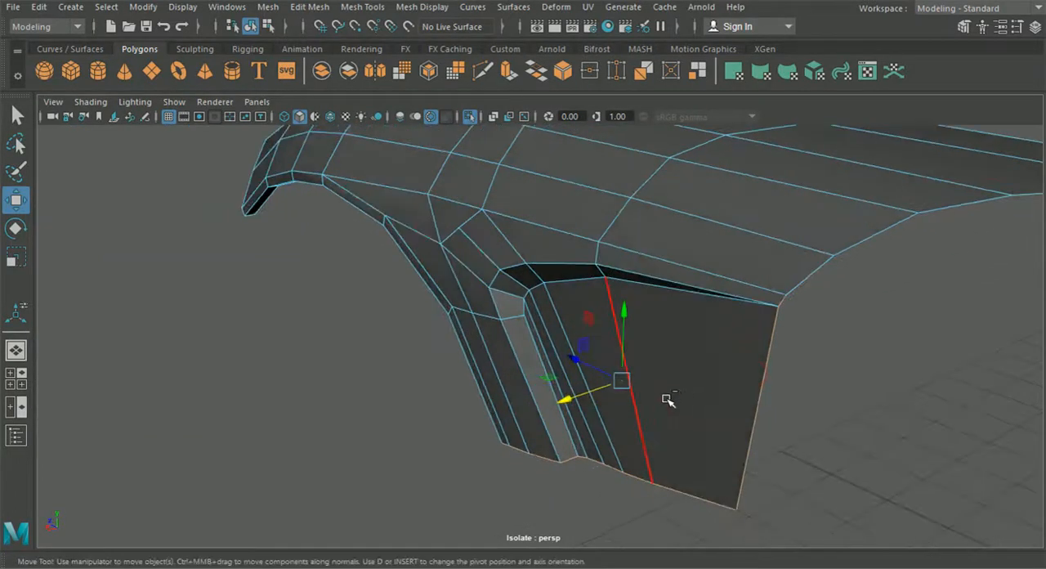
key(ctrl+e)
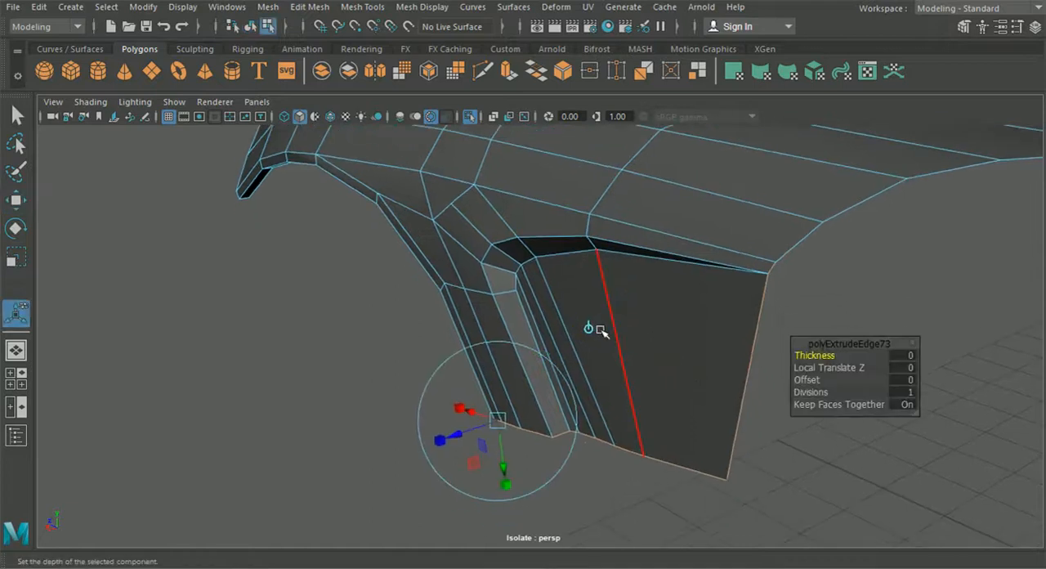
alt+drag(595, 331, 549, 333)
right_drag(475, 115, 479, 154)
Merge the overlapping strip vertices at the lower corner behind the wheel arch and return to object selection
alt+drag(474, 421, 619, 444)
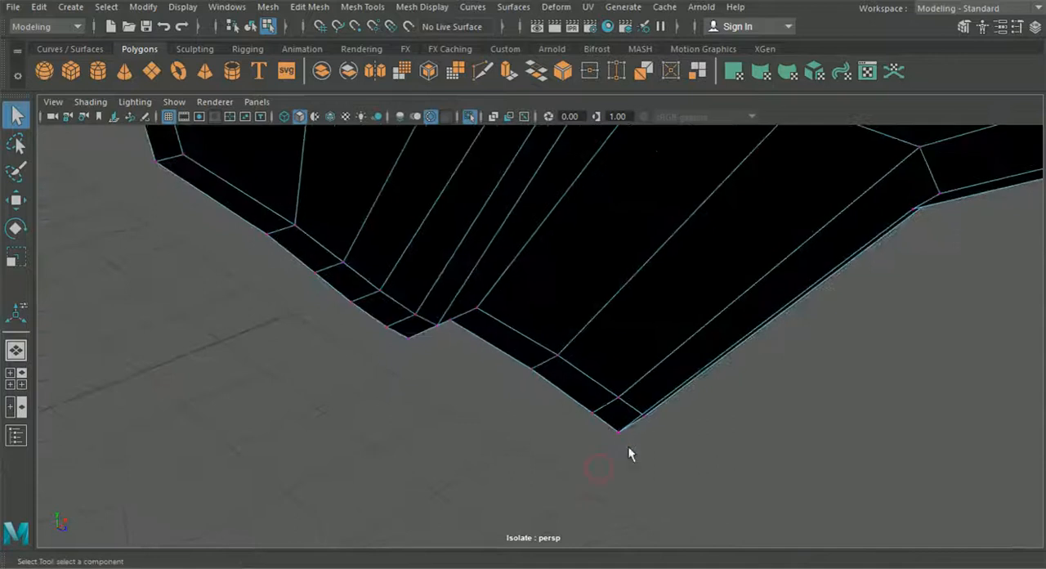
click(310, 8)
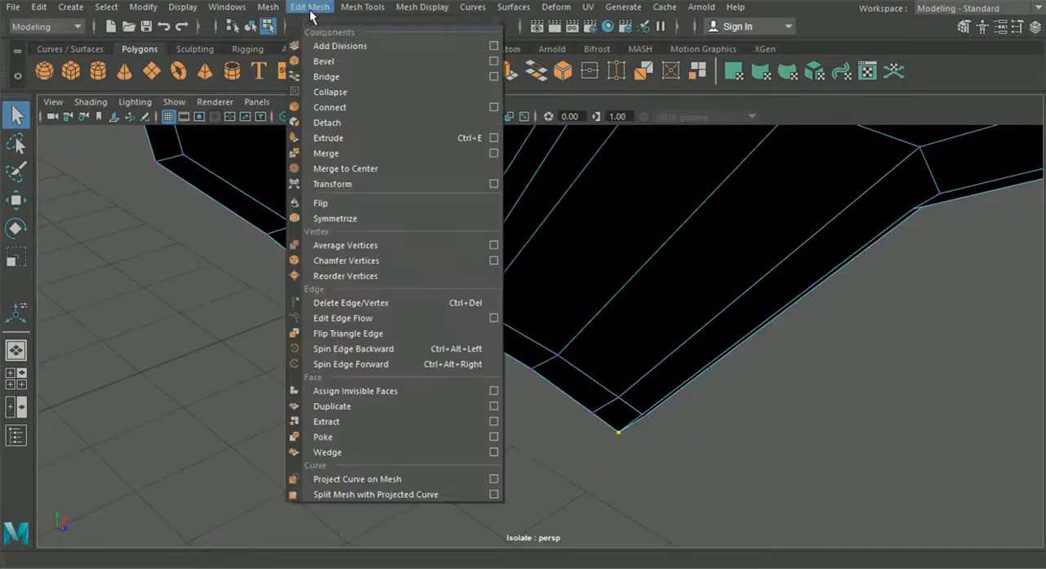
click(345, 169)
alt+drag(471, 305, 335, 248)
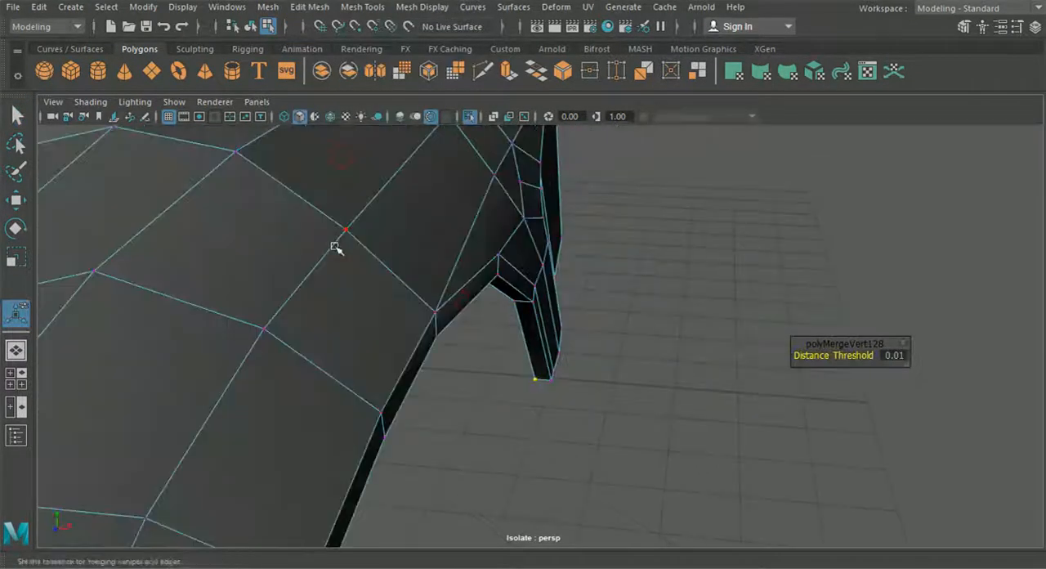
alt+drag(564, 409, 457, 397)
right_drag(603, 216, 603, 71)
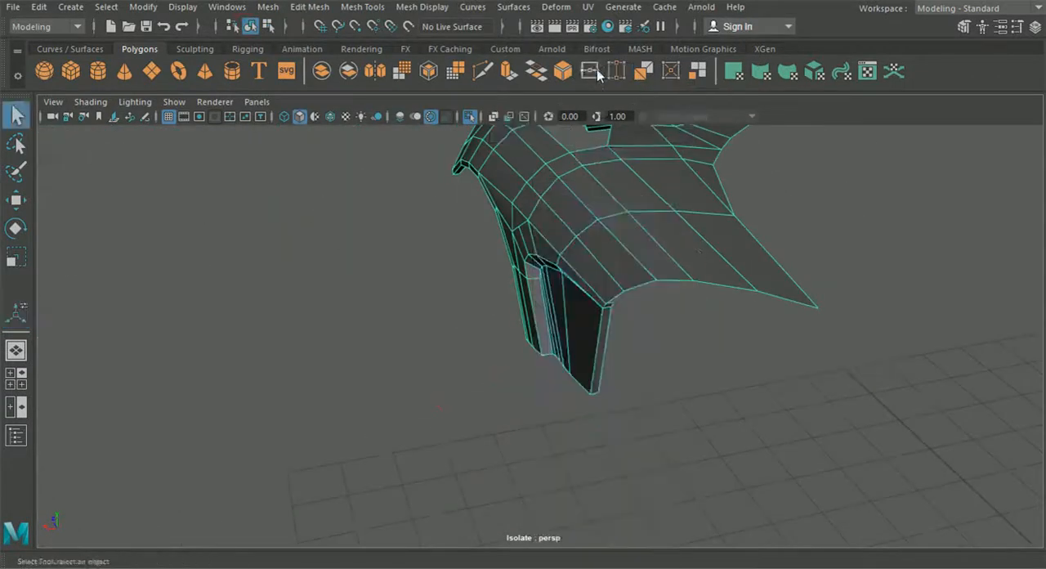
Extrude the curved rear border edges, from the fender's upper rear corner to the panel's pointed tip, into a thin strip
alt+middle_drag(719, 288, 597, 296)
scroll(597, 297, up, 3)
alt+drag(465, 320, 595, 278)
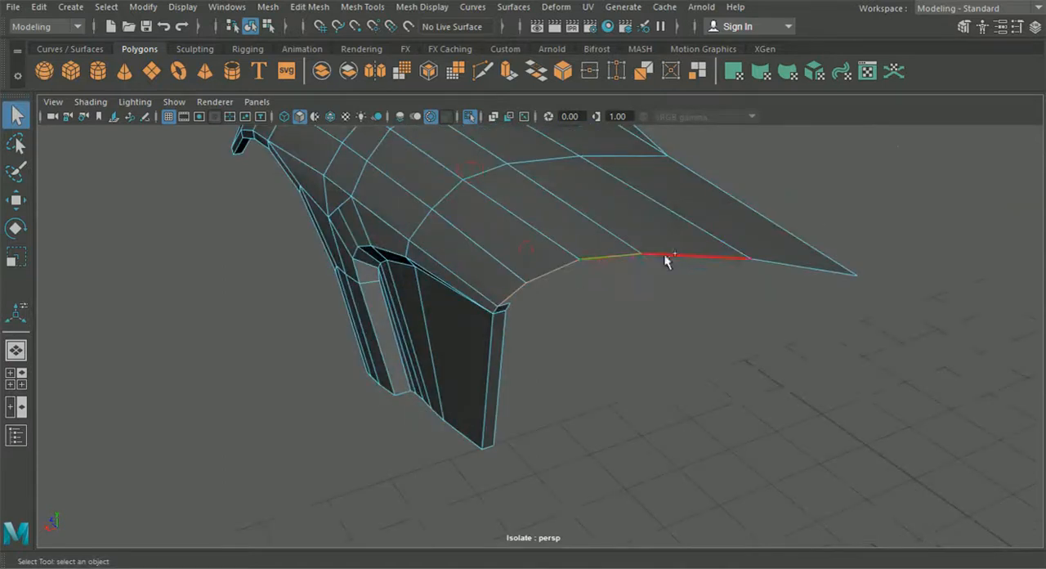
key(ctrl+e)
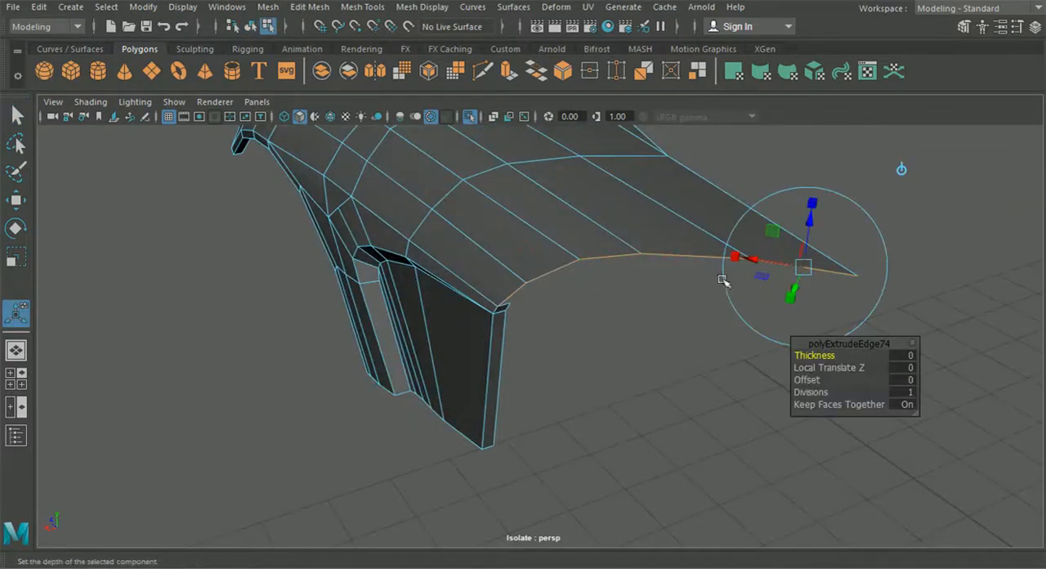
alt+drag(719, 287, 736, 286)
drag(767, 181, 696, 218)
Snap the new strip's end vertex onto the side strip's vertex at the fender's upper rear corner and merge them
right_drag(561, 166, 507, 133)
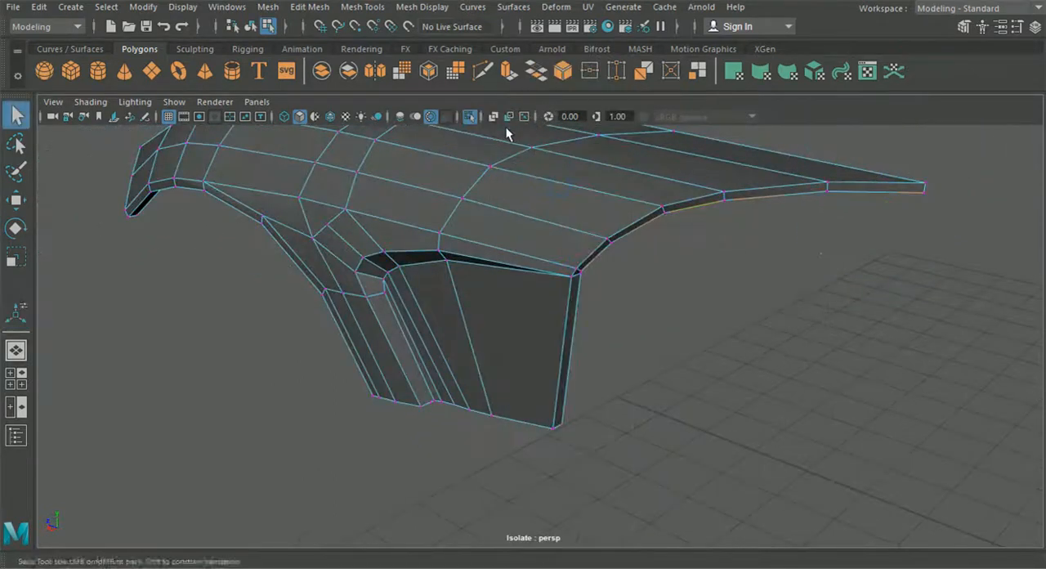
alt+drag(570, 286, 526, 311)
scroll(526, 310, up, 5)
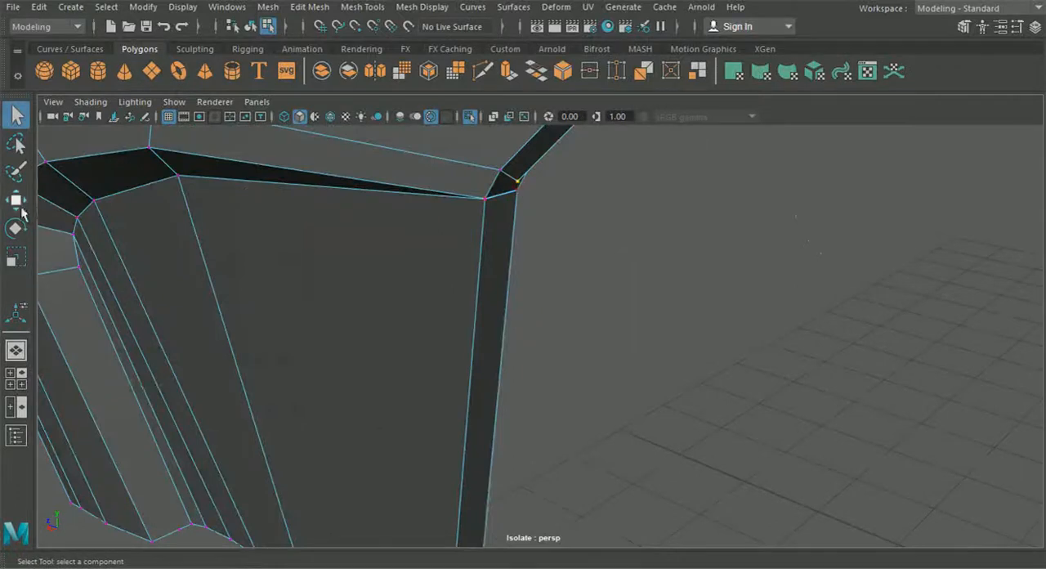
click(19, 206)
alt+middle_drag(306, 245, 276, 310)
key(v)
drag(468, 291, 484, 273)
click(309, 6)
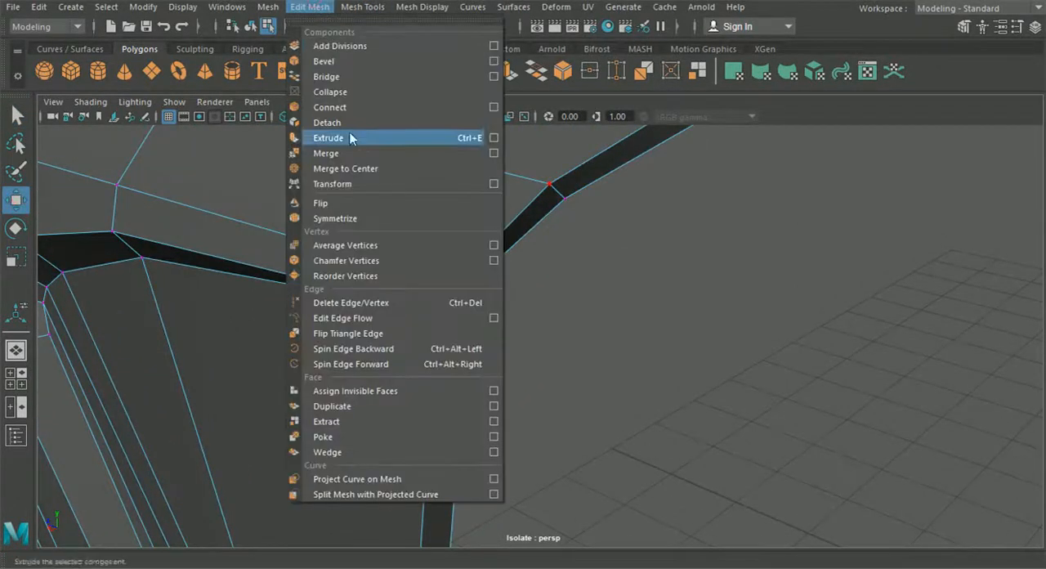
click(350, 152)
In the top view, shift the hood's windshield-side border vertex beside the front wheel to even out the curved border
scroll(672, 370, down, 3)
alt+drag(672, 370, 589, 411)
click(20, 379)
key(space)
scroll(369, 327, down, 3)
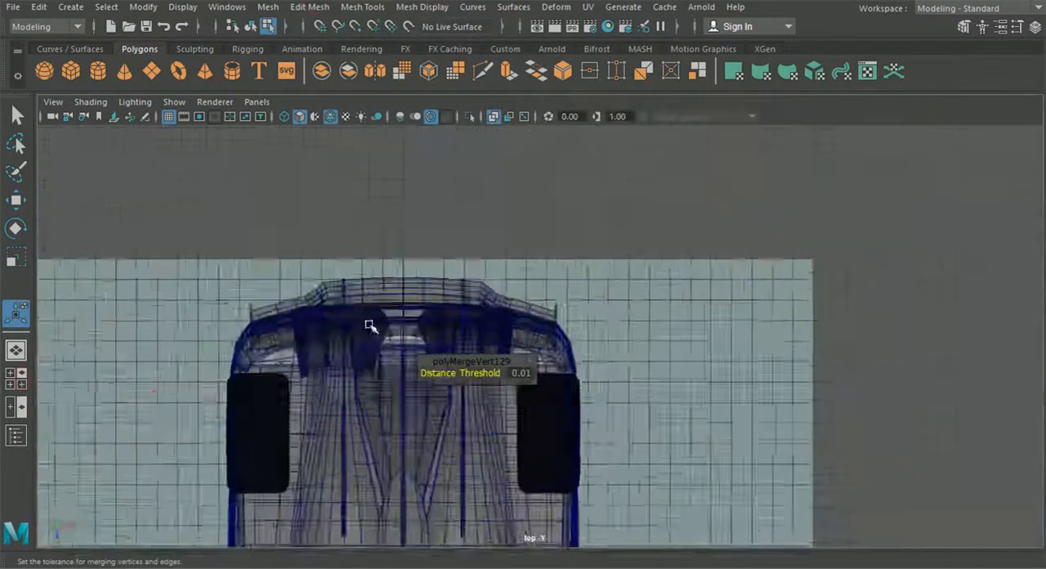
alt+drag(430, 523, 452, 390)
alt+middle_drag(453, 390, 425, 213)
scroll(465, 376, up, 5)
alt+middle_drag(446, 432, 469, 325)
scroll(486, 345, up, 6)
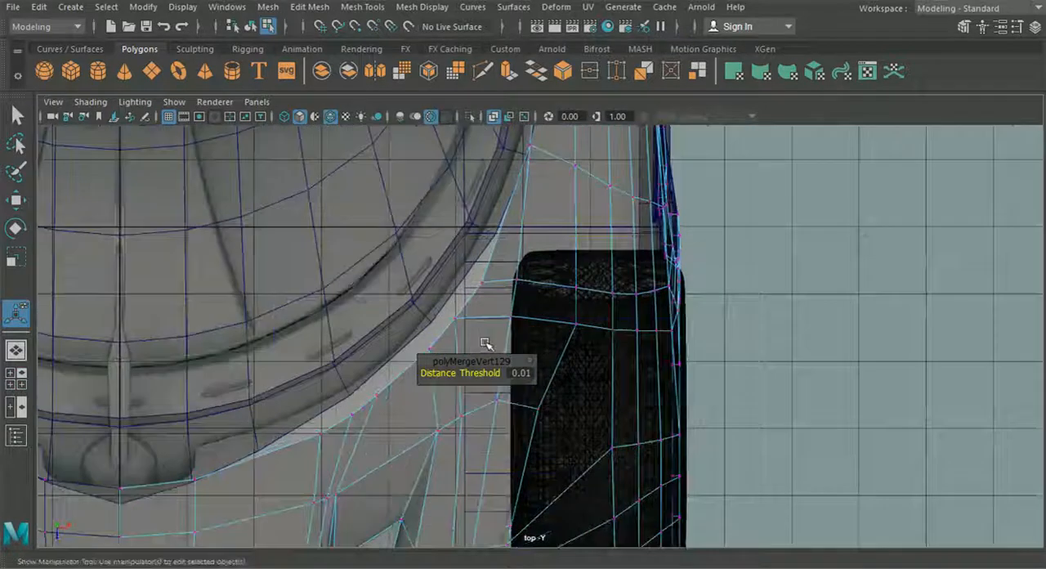
right_drag(472, 292, 437, 137)
scroll(437, 248, up, 2)
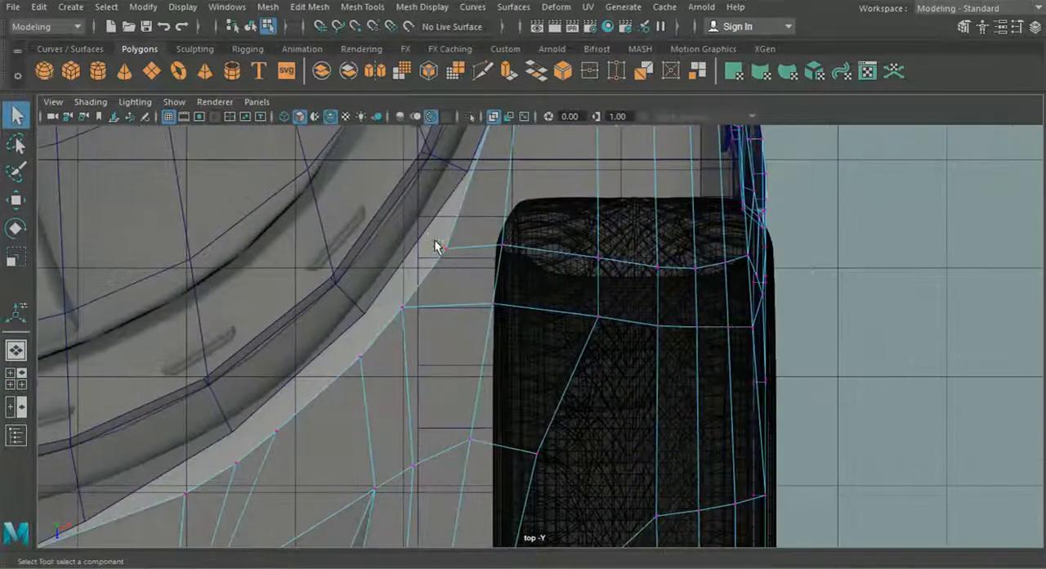
click(16, 200)
alt+middle_drag(439, 245, 587, 187)
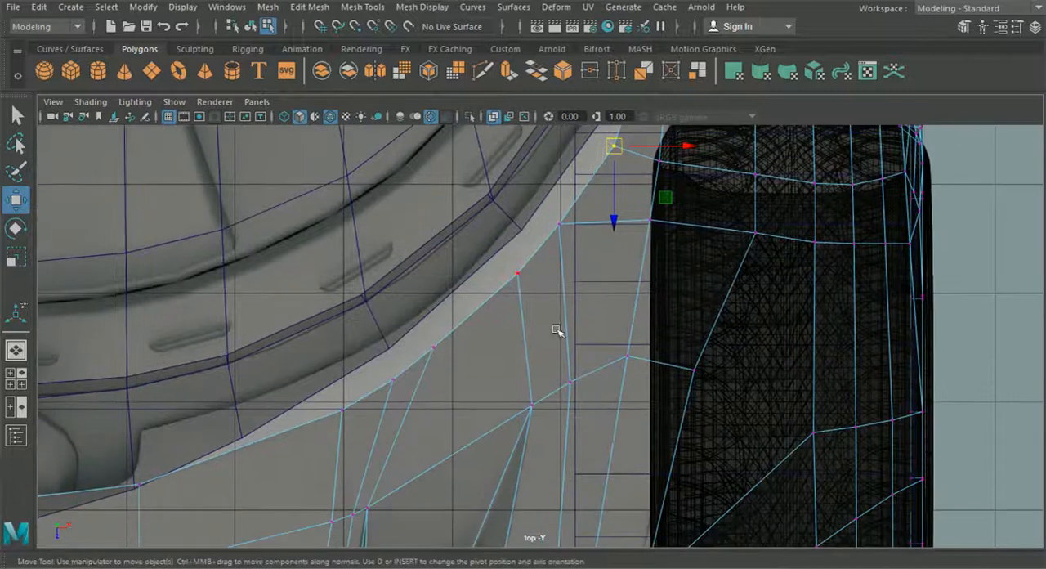
alt+middle_drag(556, 330, 648, 296)
alt+middle_drag(303, 447, 364, 410)
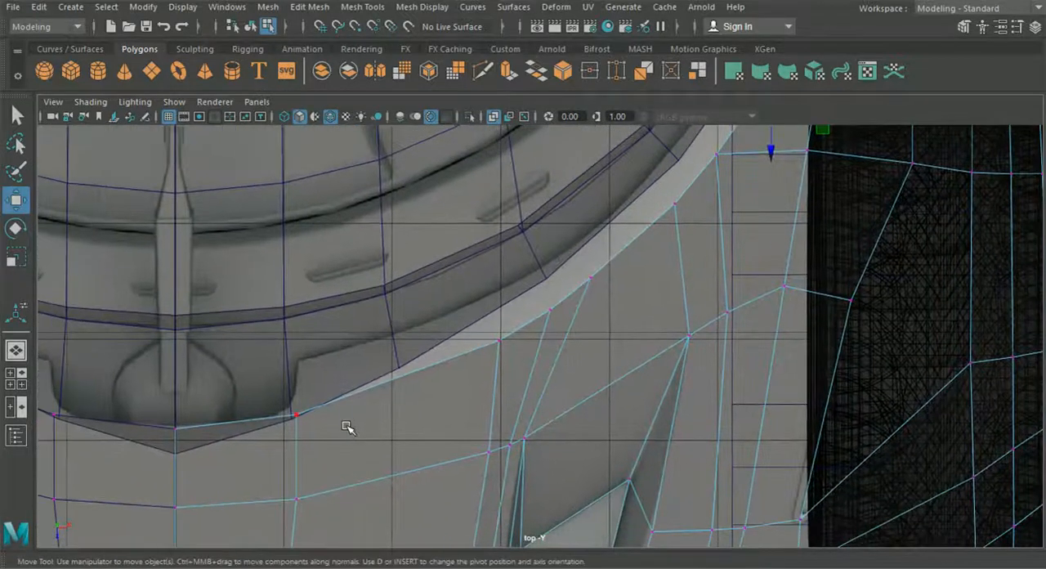
Extrude the hood's curved windshield-side border edges, from the centre line to the panel's upper rear end
right_drag(351, 147, 344, 109)
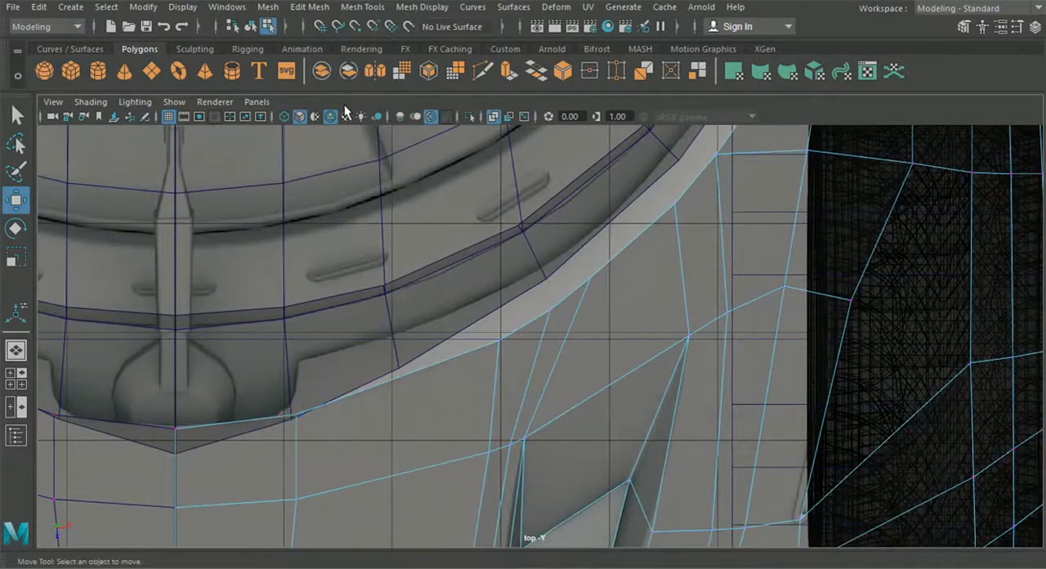
click(245, 404)
click(325, 432)
click(320, 406)
shift+click(517, 324)
shift+click(599, 264)
alt+middle_drag(647, 215, 521, 328)
shift+click(570, 289)
shift+click(608, 233)
alt+middle_drag(627, 197, 547, 358)
shift+click(577, 260)
alt+middle_drag(577, 260, 534, 458)
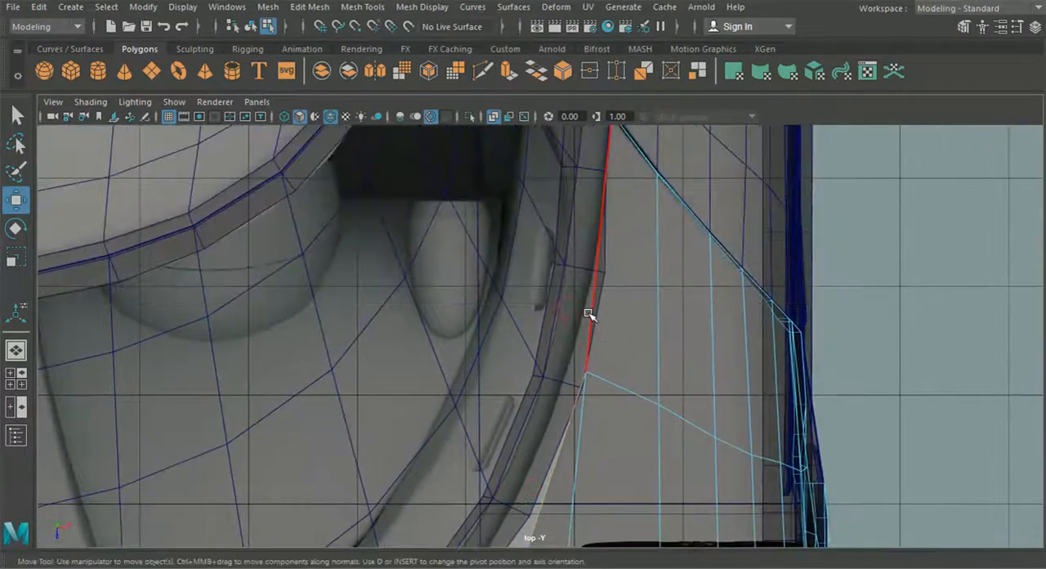
key(ctrl+e)
scroll(577, 414, down, 6)
alt+middle_drag(577, 414, 720, 327)
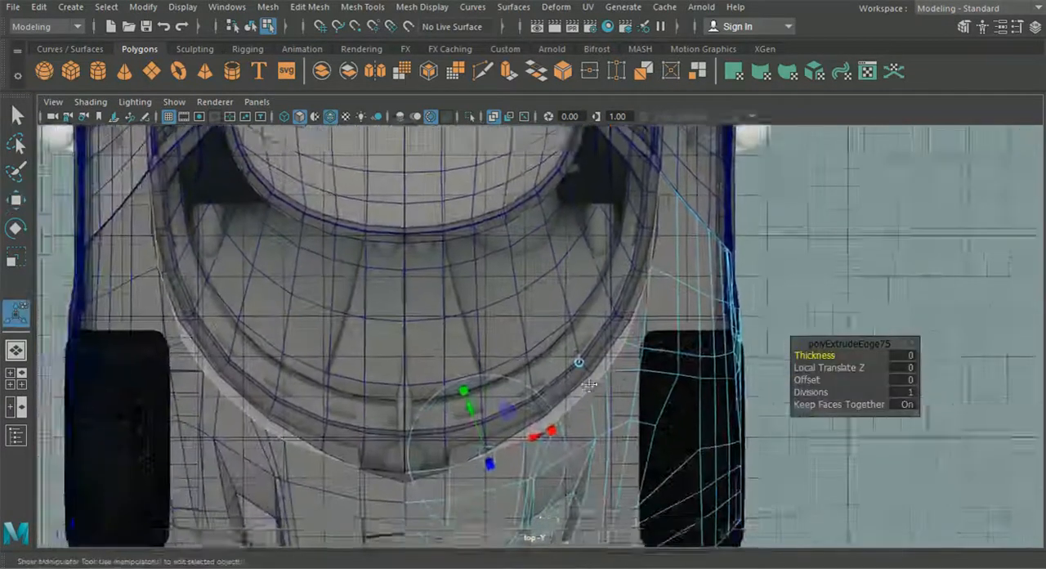
Move the extruded edges inward toward the windshield in the top view to form a thin strip under the glass border
alt+middle_drag(646, 409, 599, 325)
scroll(600, 325, up, 2)
click(588, 313)
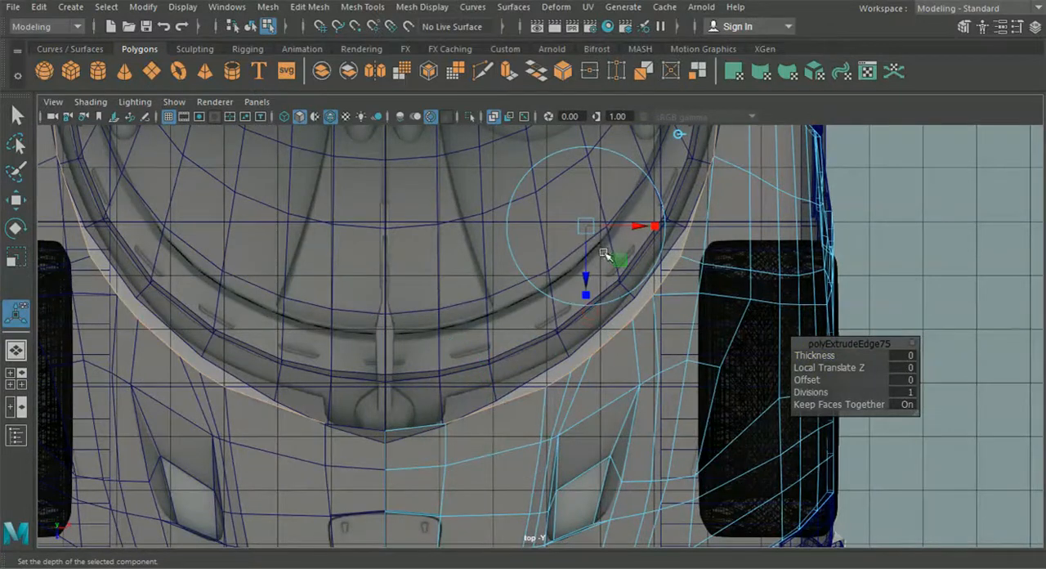
drag(586, 272, 586, 248)
alt+middle_drag(586, 248, 541, 365)
drag(585, 324, 575, 327)
drag(525, 358, 526, 367)
right_drag(681, 268, 614, 123)
alt+middle_drag(613, 152, 499, 390)
scroll(503, 391, up, 4)
Snap the new strip's end vertex onto the rear strip's vertex at the panel's pointed tip and merge them
drag(515, 351, 290, 267)
click(16, 351)
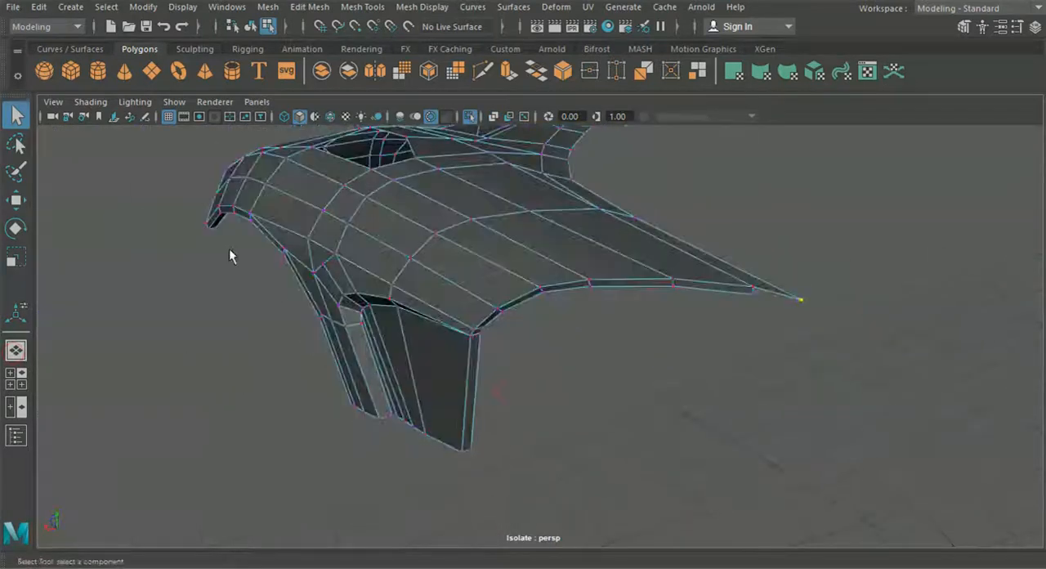
click(22, 208)
key(f)
scroll(586, 383, up, 3)
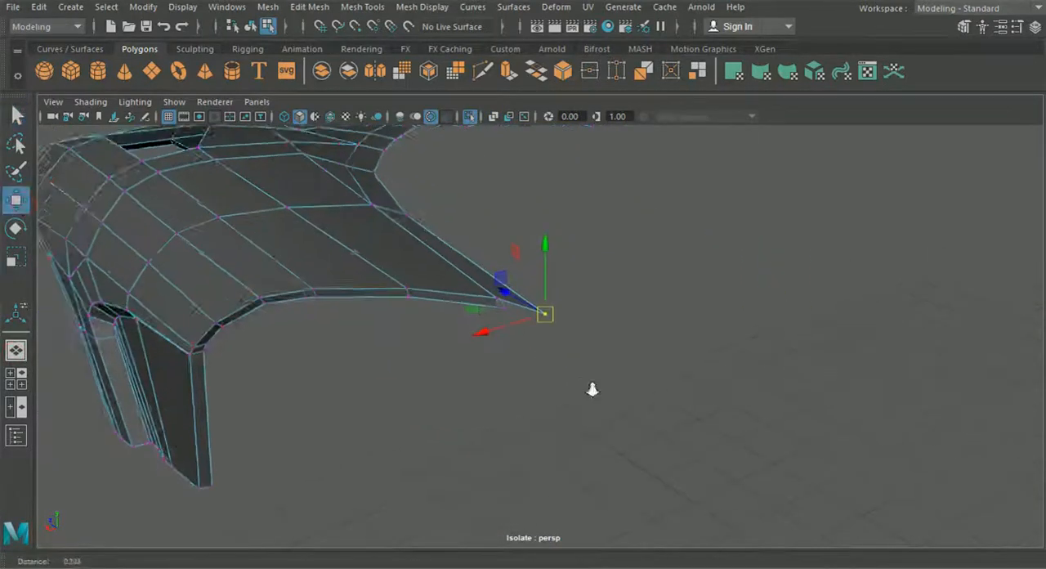
drag(546, 314, 487, 309)
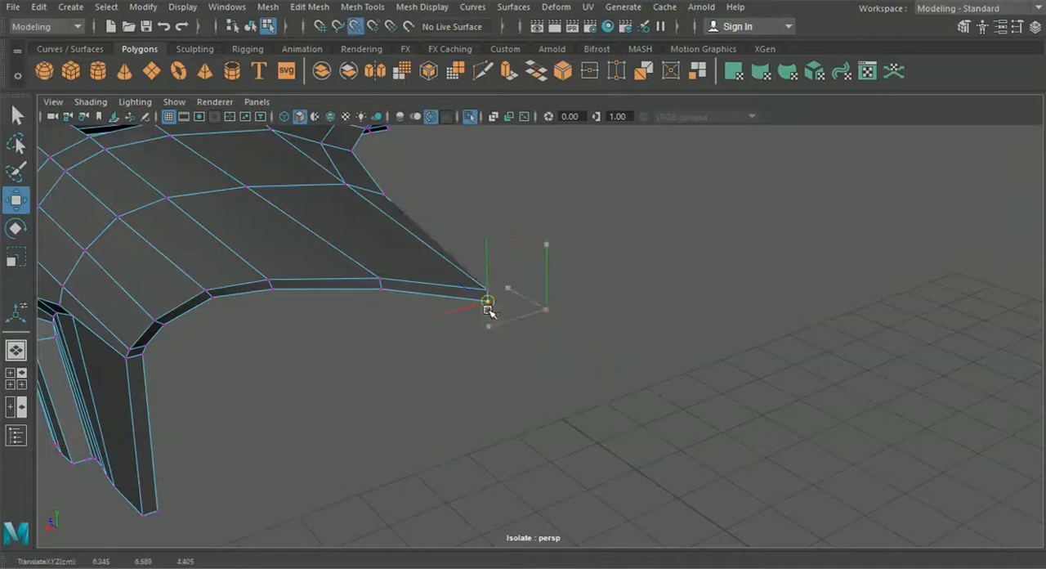
drag(576, 356, 482, 299)
click(296, 9)
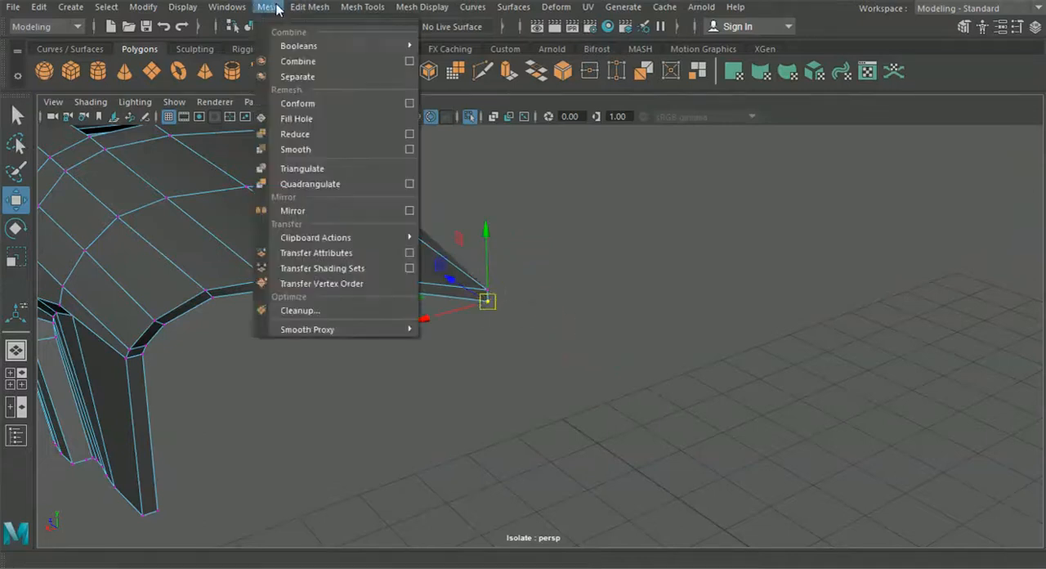
click(326, 153)
Raise the merged vertex at the pointed tip vertically toward the panel's upper corner so the strip tapers
alt+drag(326, 155, 300, 228)
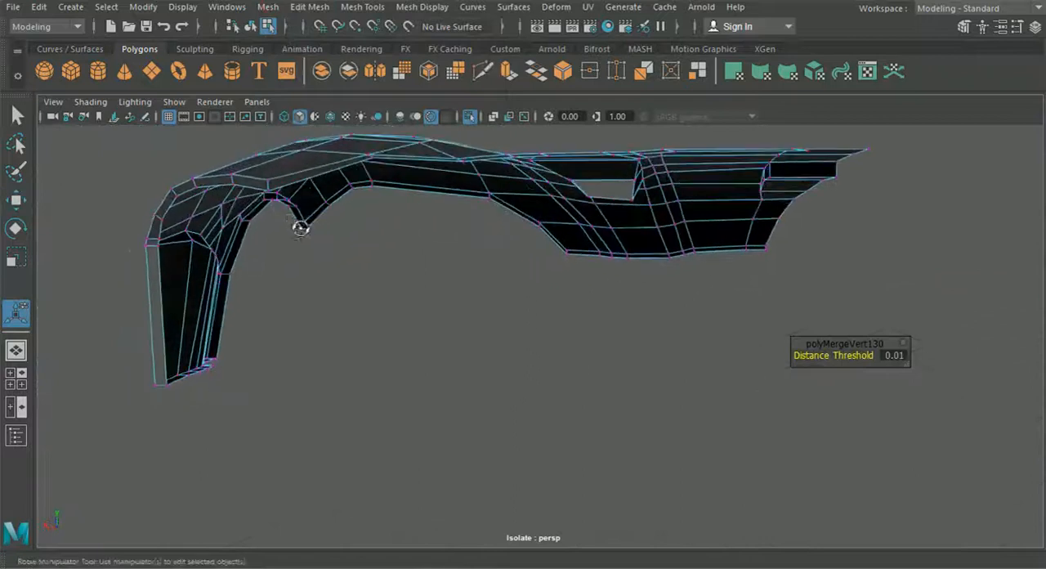
click(268, 193)
alt+drag(269, 195, 18, 170)
click(21, 205)
alt+drag(412, 184, 340, 138)
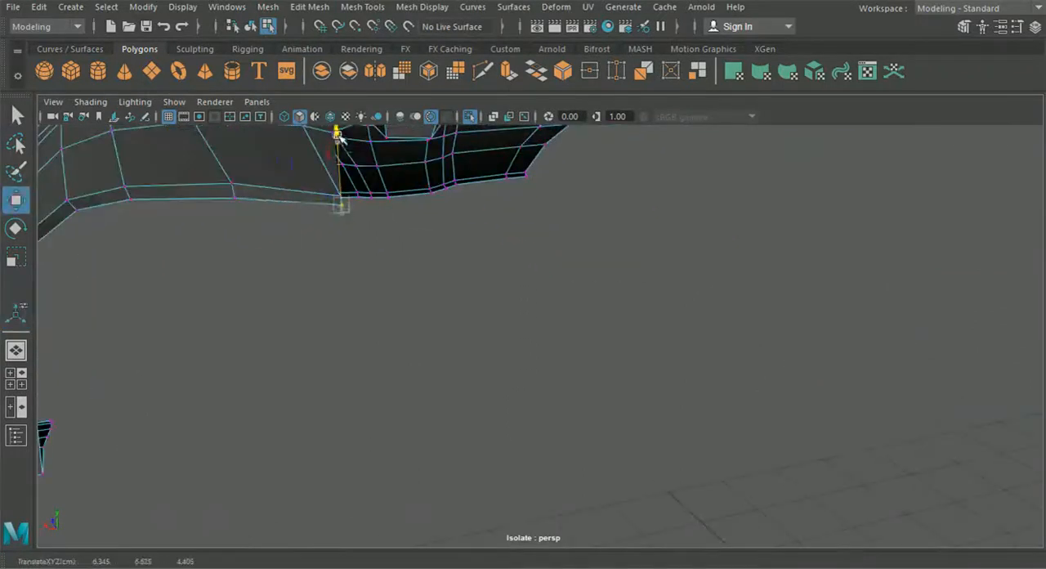
alt+drag(273, 215, 324, 310)
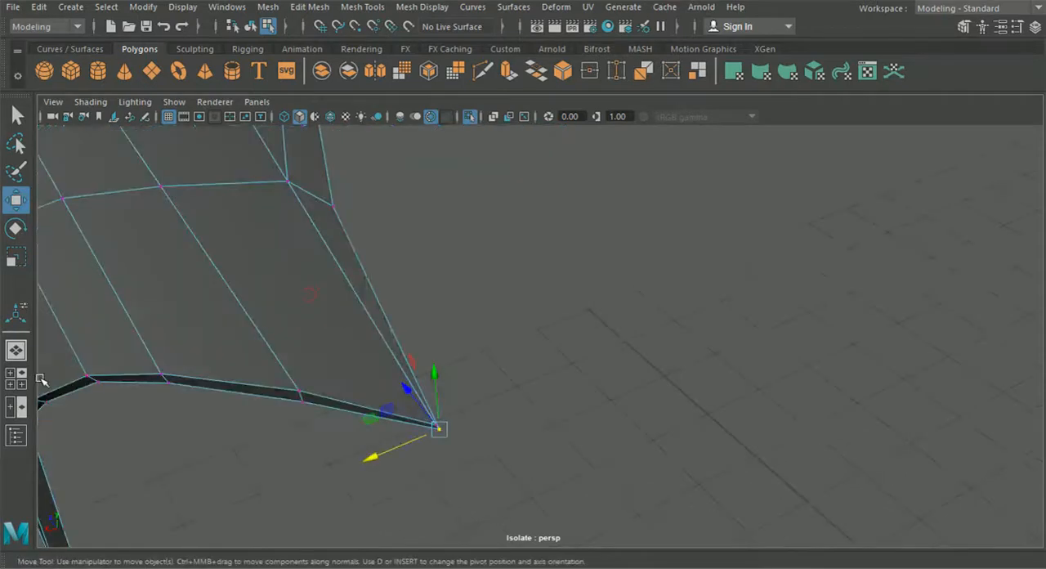
In the top view, align the windshield-side strip's inner vertices beside the front wheel with the windshield curve
click(16, 379)
key(space)
scroll(387, 299, down, 5)
scroll(388, 299, up, 3)
alt+middle_drag(387, 299, 414, 357)
scroll(416, 204, up, 5)
drag(447, 226, 444, 271)
alt+middle_drag(400, 422, 433, 287)
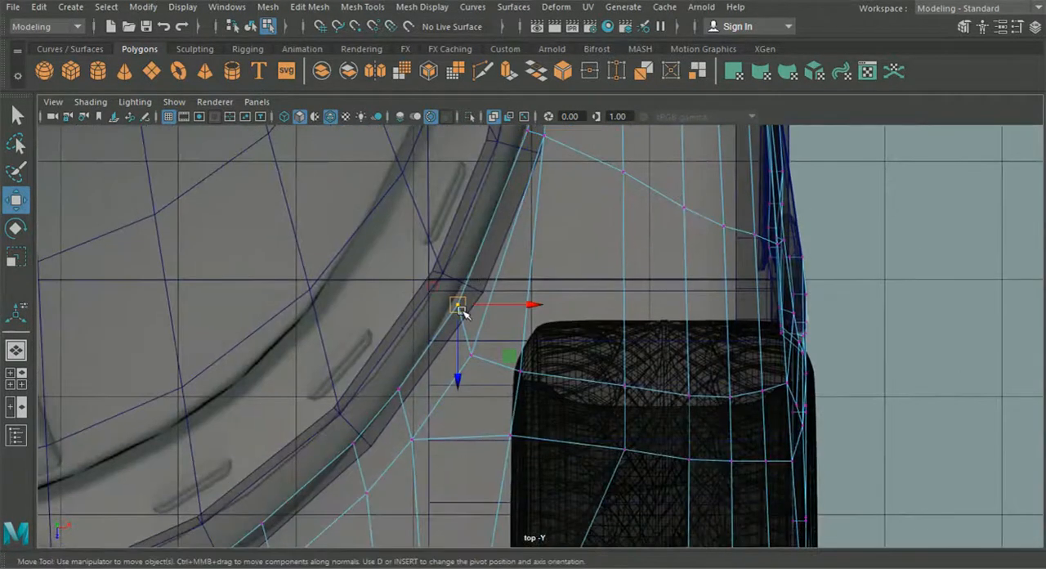
drag(459, 309, 400, 395)
alt+middle_drag(400, 395, 449, 300)
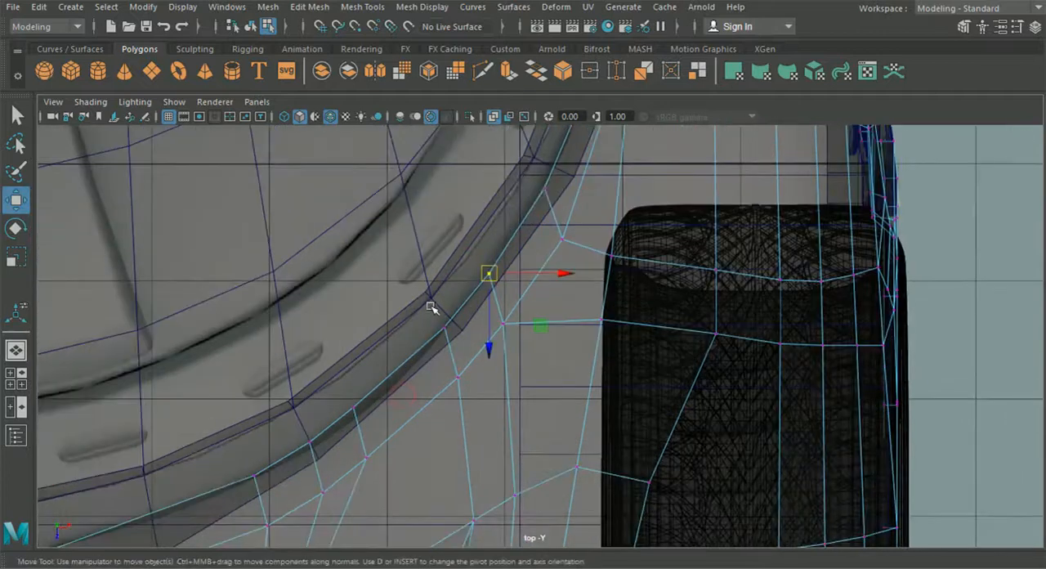
drag(445, 329, 442, 340)
alt+middle_drag(400, 384, 471, 297)
Reposition the strip's remaining inner vertices along the windshield curve down to the corner beside the central wiper recess
scroll(423, 338, up, 3)
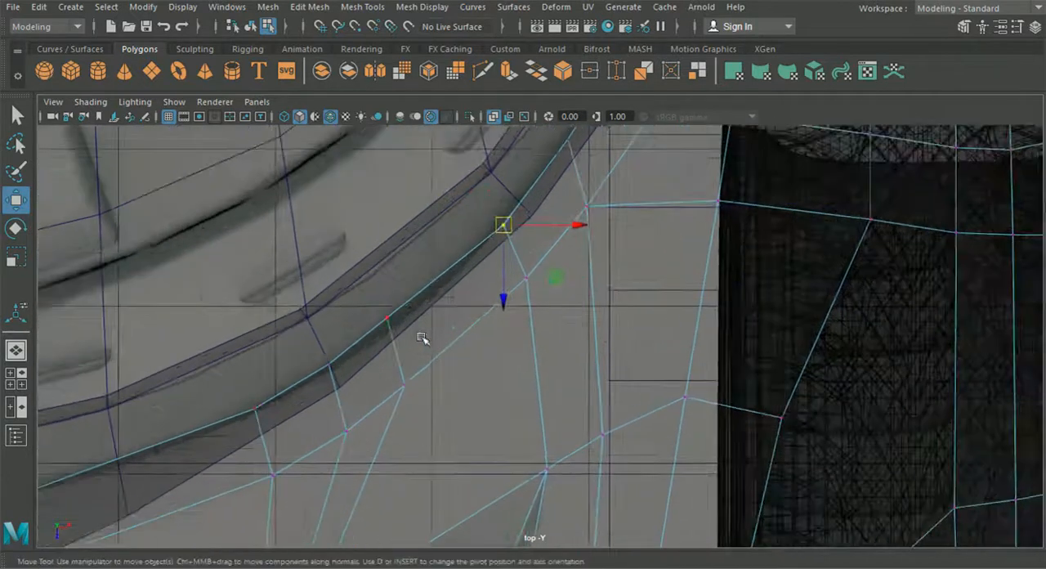
drag(388, 317, 390, 336)
click(329, 365)
drag(328, 365, 327, 373)
click(256, 409)
drag(256, 411, 250, 418)
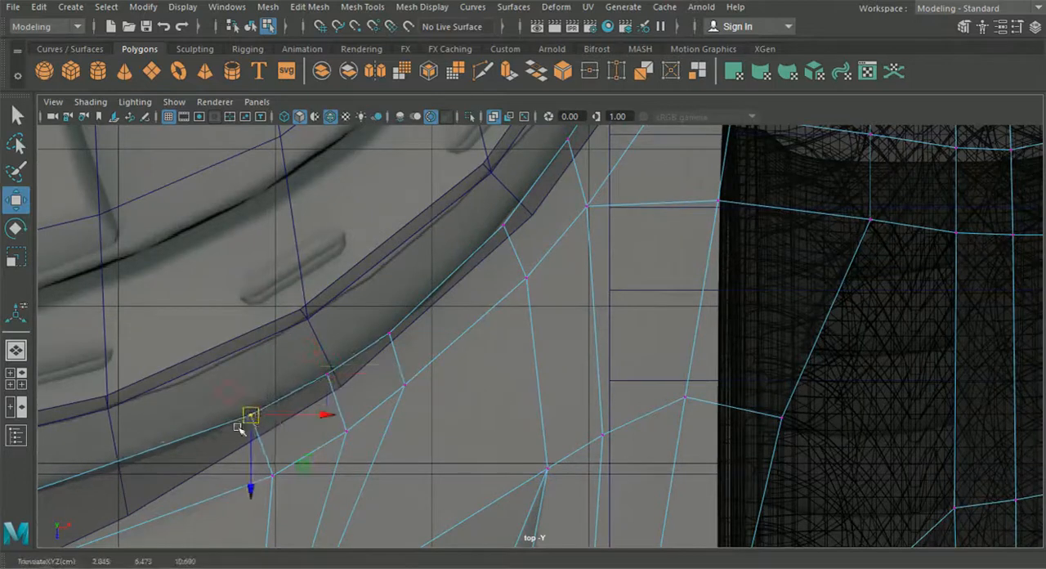
alt+middle_drag(249, 418, 347, 378)
click(299, 373)
drag(299, 373, 319, 370)
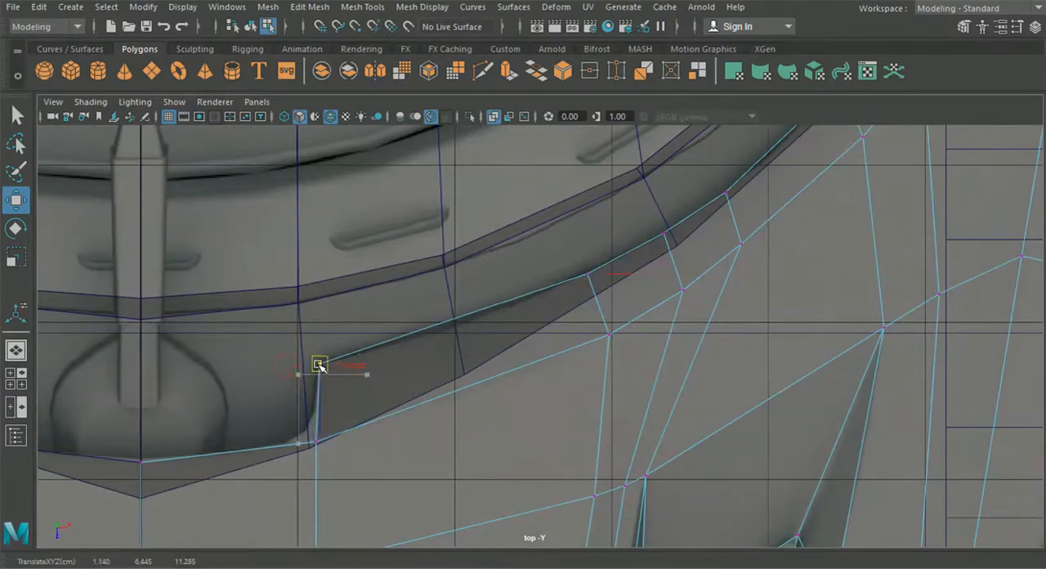
Lower all inner vertices of the windshield-side strip vertically, judging their height with the whole car displayed
click(18, 376)
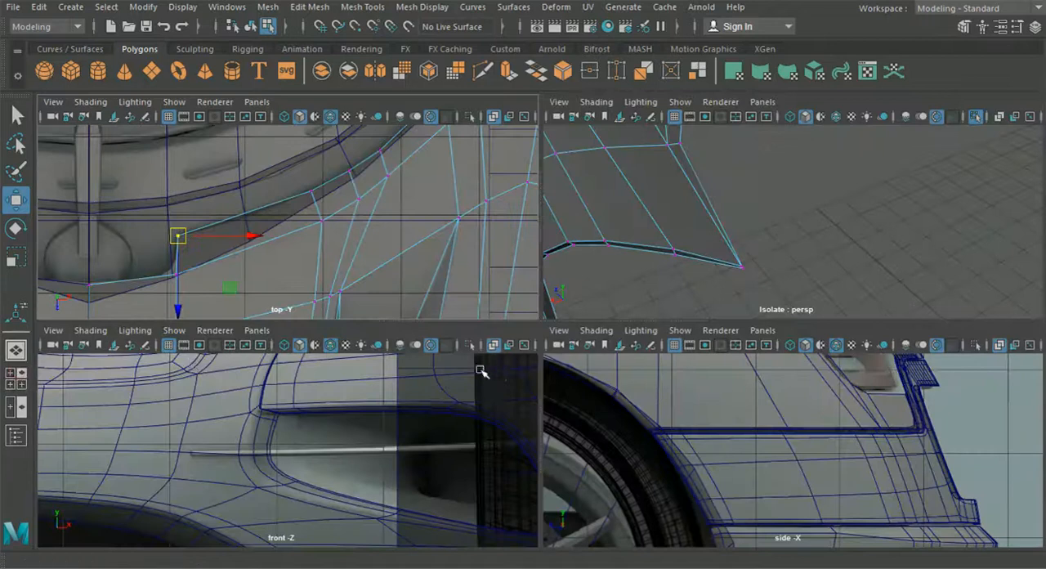
shift+click(292, 176)
shift+click(313, 189)
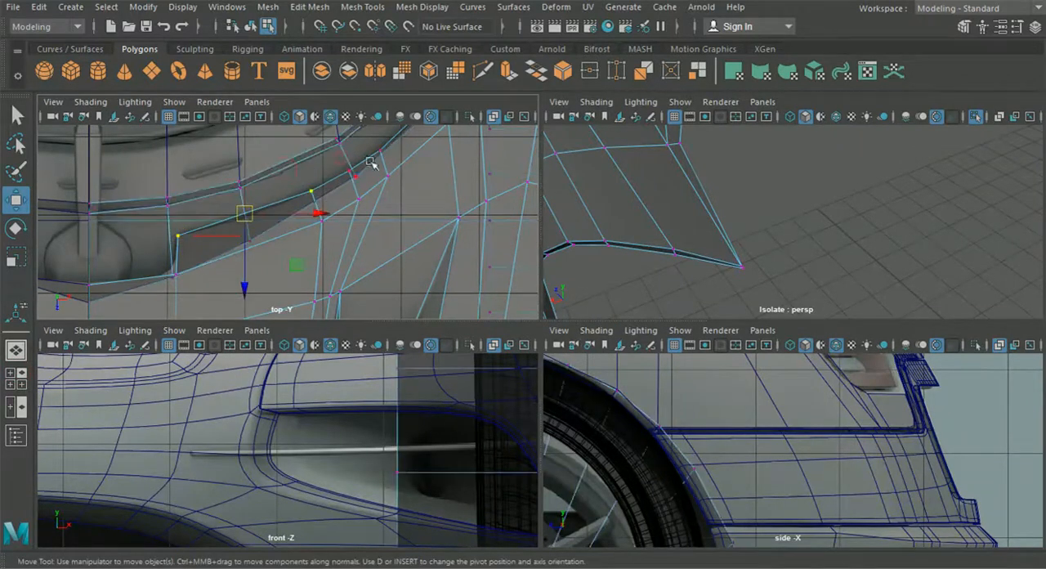
key(space)
alt+drag(621, 283, 498, 306)
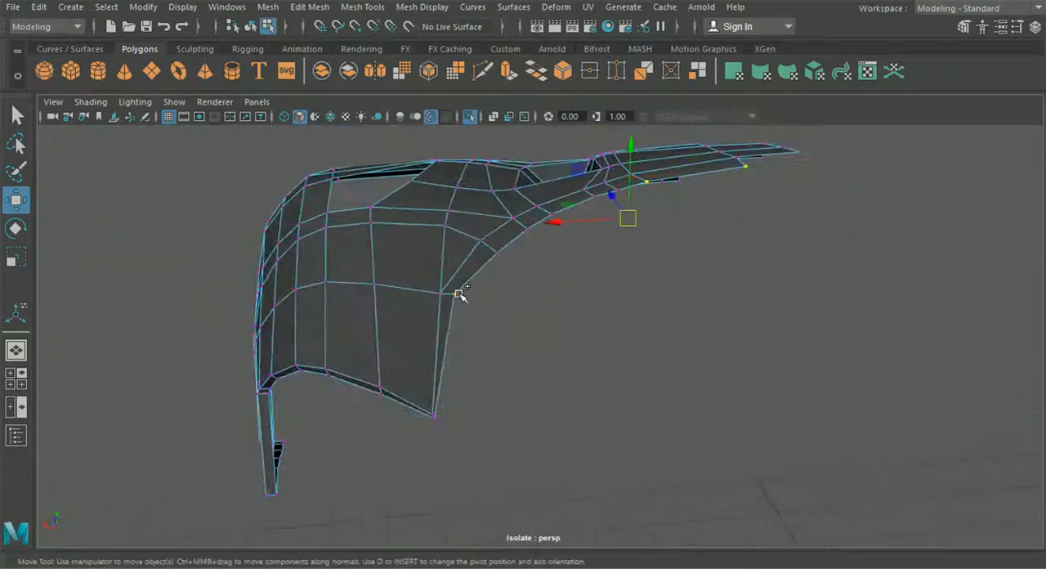
shift+click(526, 233)
alt+drag(536, 267, 581, 254)
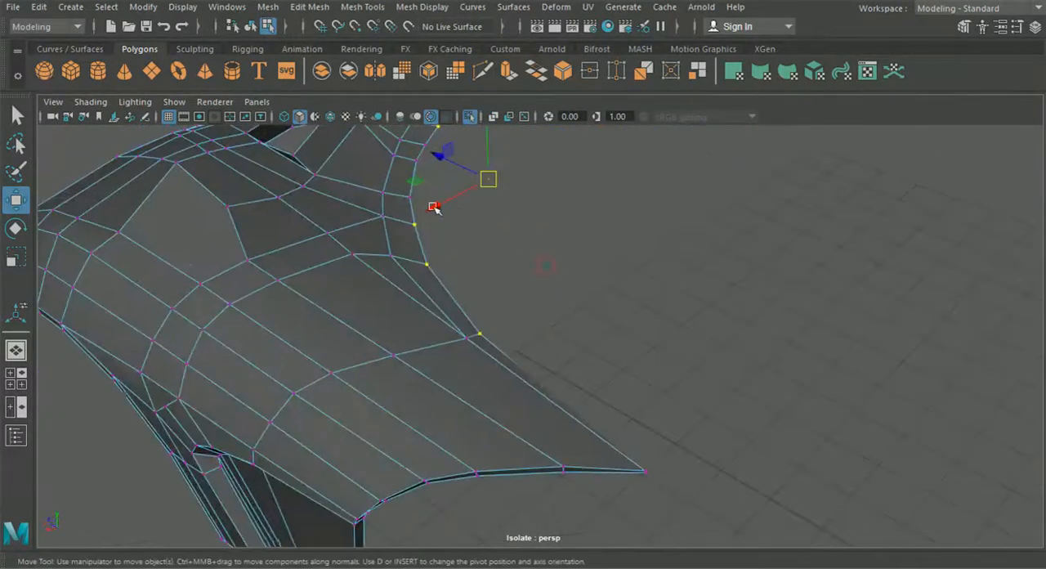
alt+drag(424, 145, 535, 289)
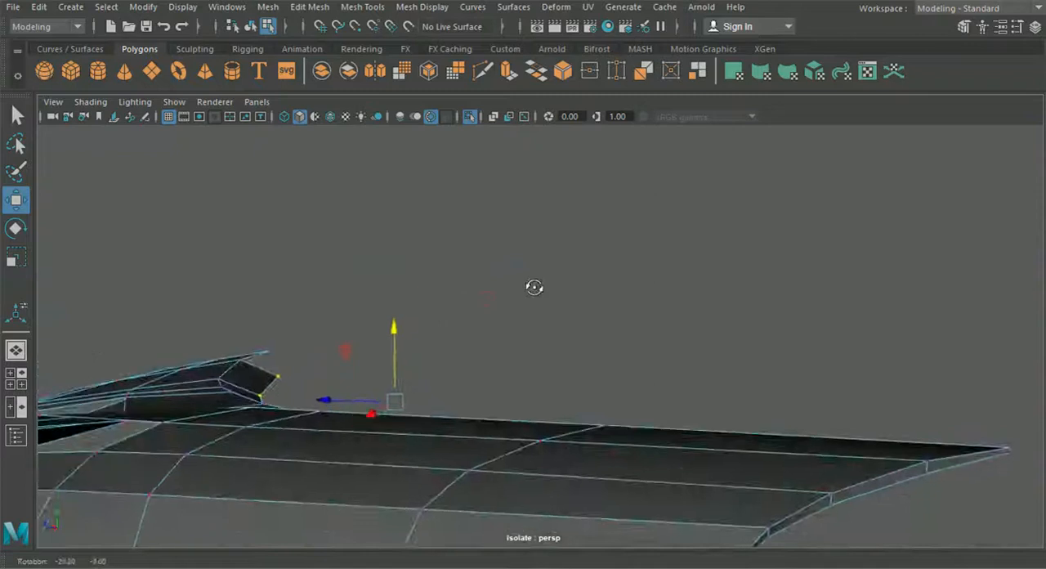
click(476, 120)
alt+drag(425, 282, 456, 292)
drag(483, 256, 483, 267)
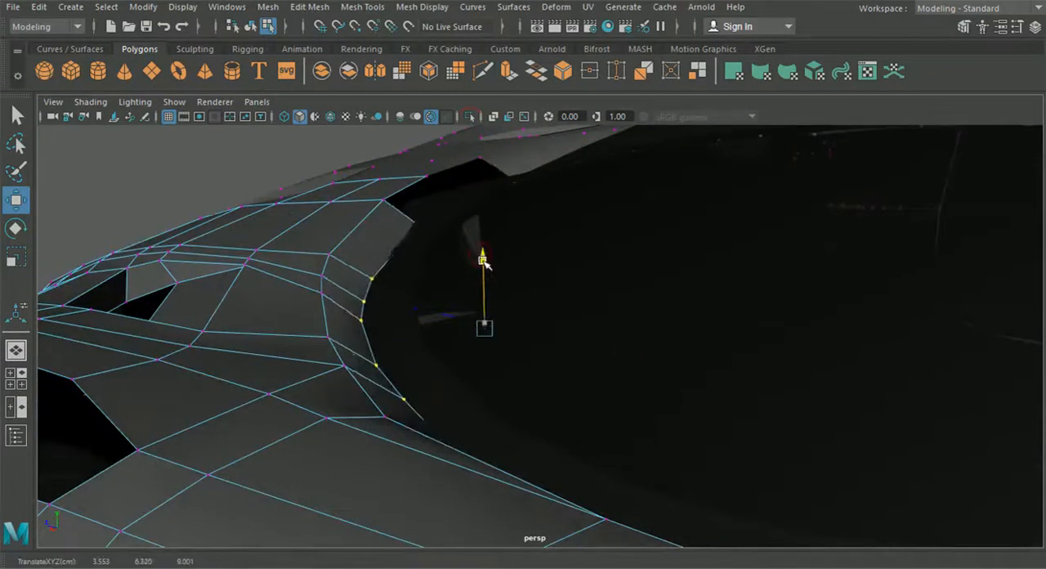
drag(482, 256, 343, 262)
Return to object selection, review the whole car and isolate the hood panel for edge editing
click(246, 27)
alt+drag(257, 237, 761, 396)
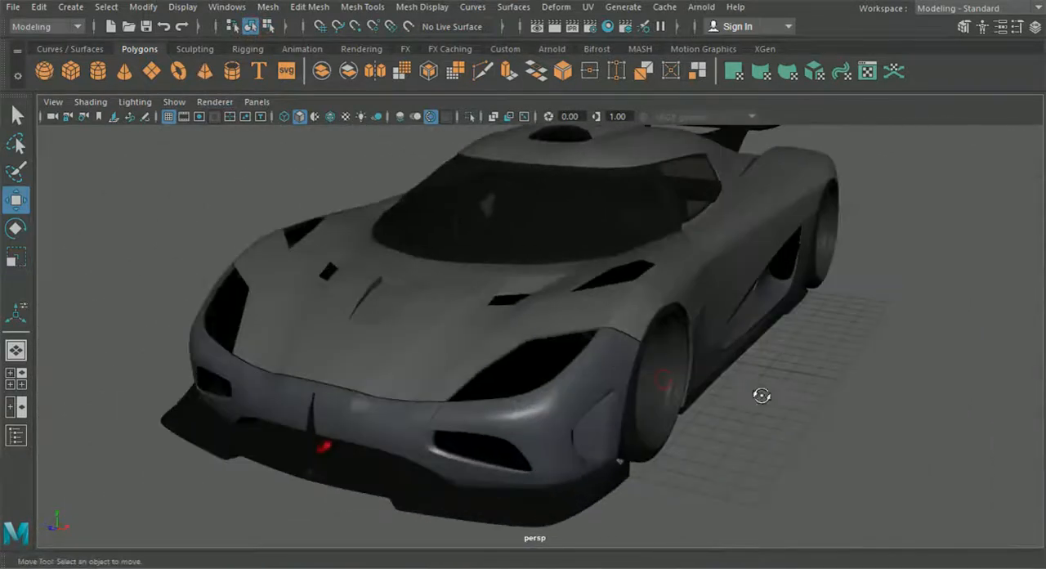
click(487, 329)
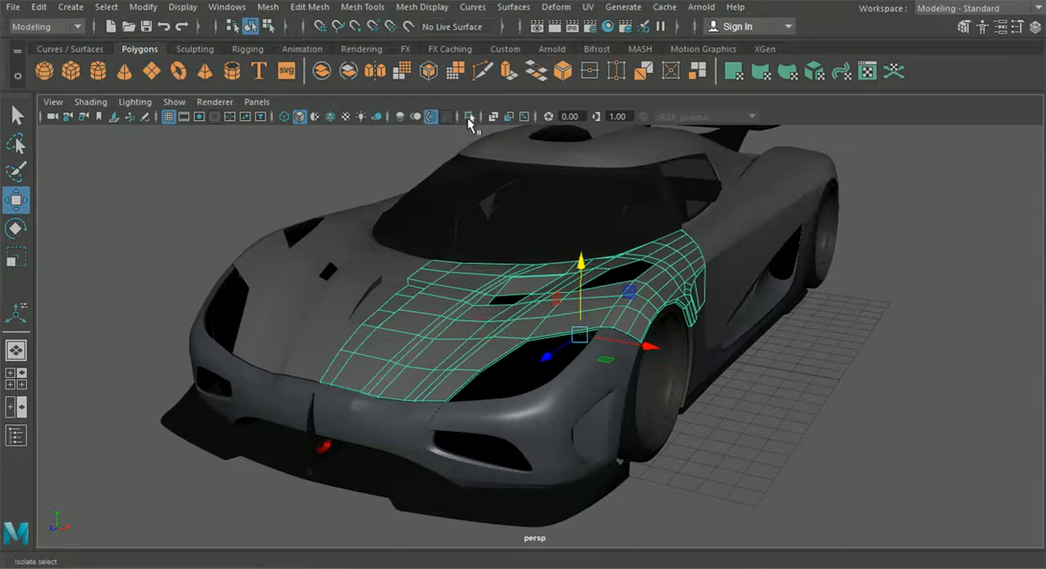
click(468, 120)
alt+drag(508, 372, 525, 325)
scroll(526, 324, up, 5)
right_drag(366, 268, 363, 75)
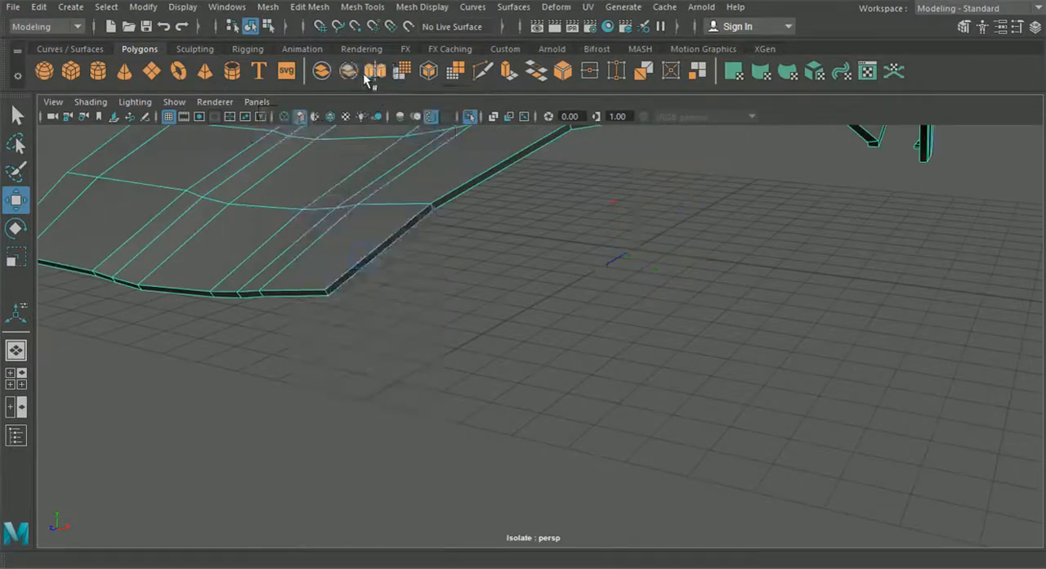
Select the upper edges of the hood's front border, continuing around the corner onto the headlight side
alt+middle_drag(265, 237, 458, 249)
click(203, 264)
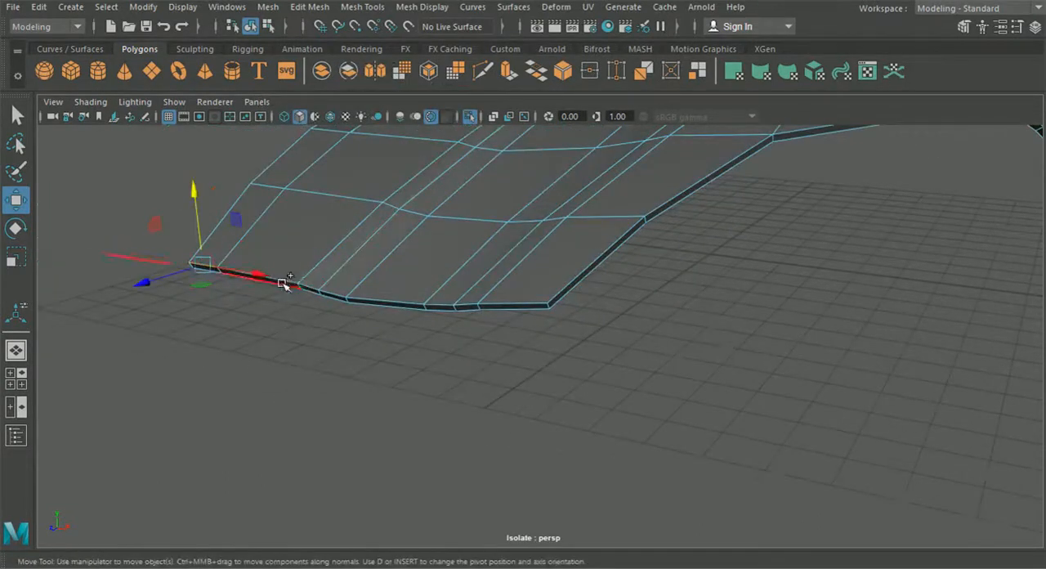
drag(286, 282, 313, 289)
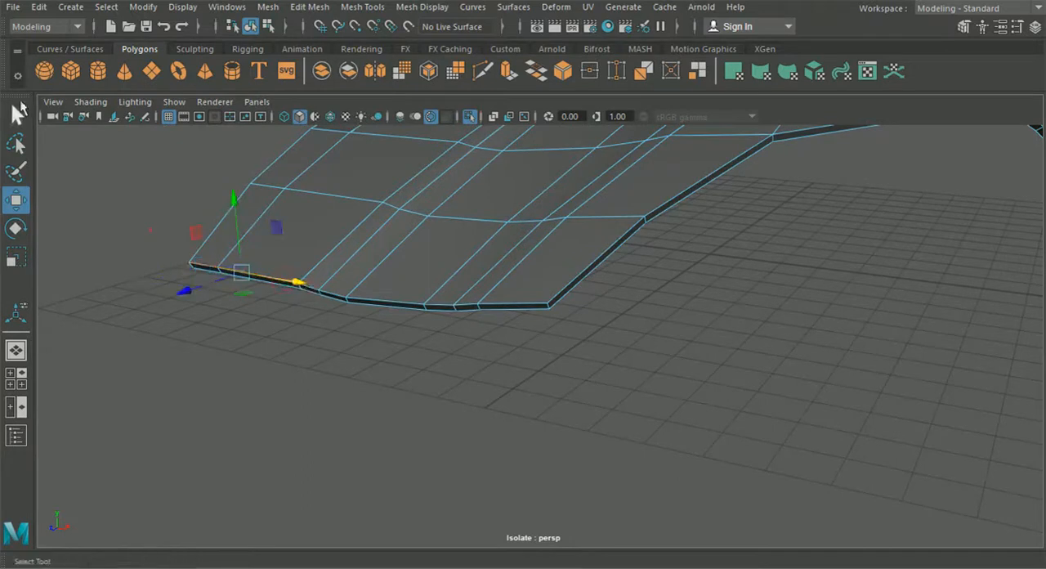
click(18, 112)
alt+right_drag(368, 300, 411, 365)
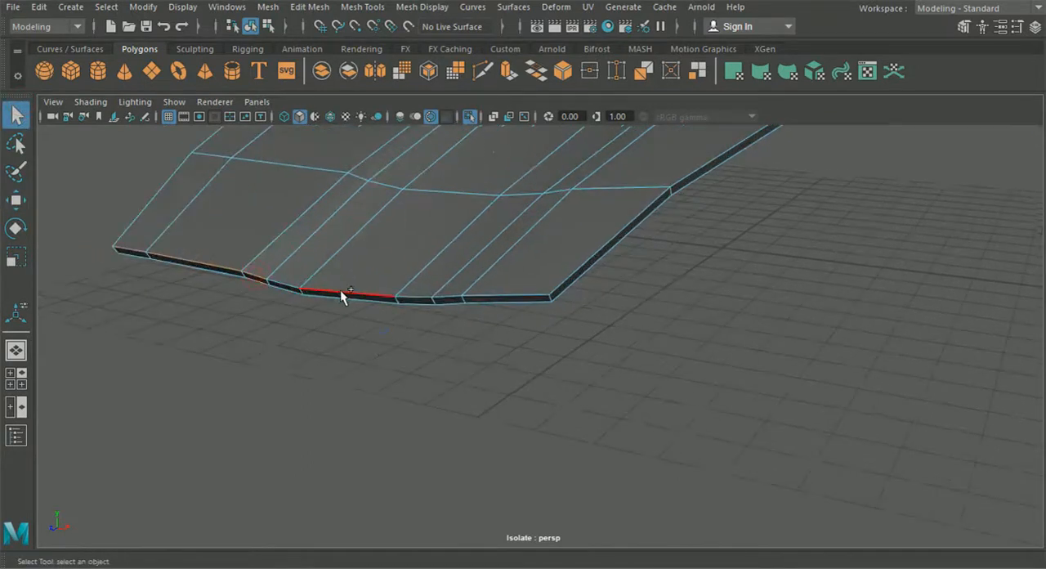
alt+drag(361, 332, 377, 341)
shift+click(300, 312)
alt+drag(491, 352, 521, 362)
shift+click(646, 194)
Extend the edge selection along the hood's outer border through the wheel arch and across the fender's lower end
scroll(572, 308, down, 5)
alt+middle_drag(564, 311, 401, 353)
scroll(501, 351, up, 4)
shift+click(536, 237)
alt+drag(591, 302, 478, 341)
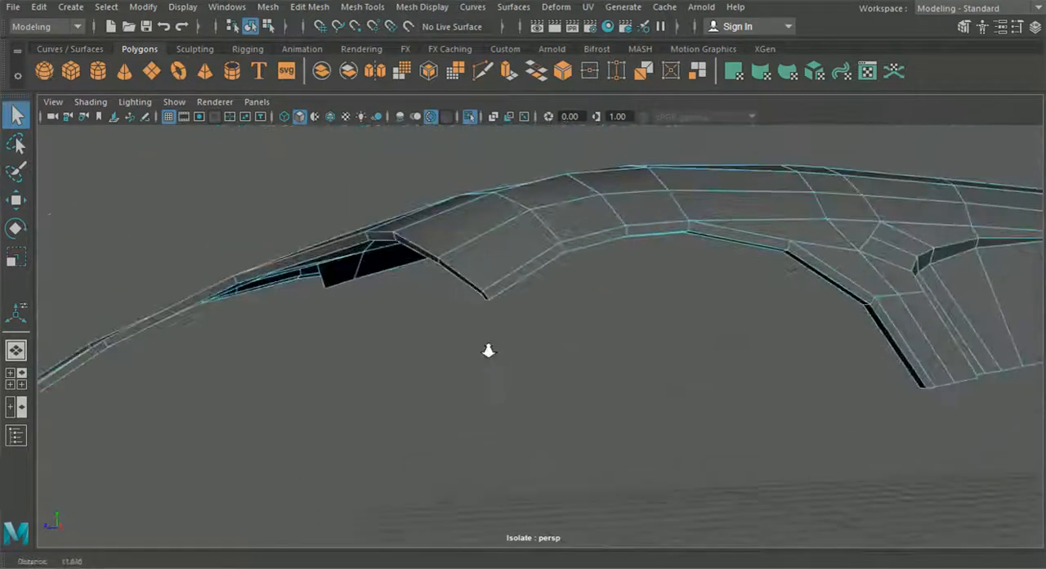
scroll(478, 341, up, 4)
shift+click(532, 251)
alt+drag(664, 330, 524, 296)
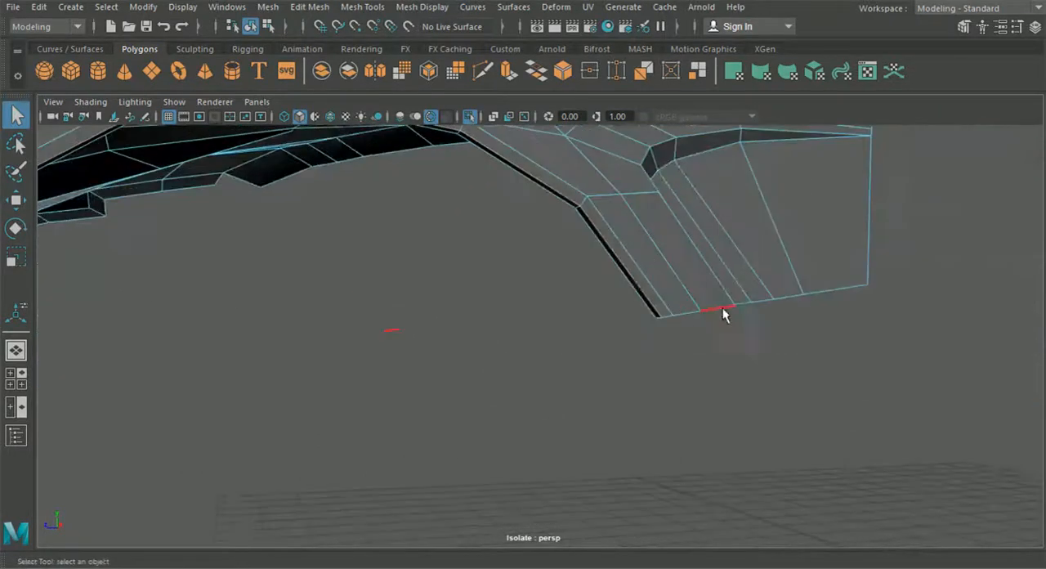
alt+drag(666, 322, 520, 367)
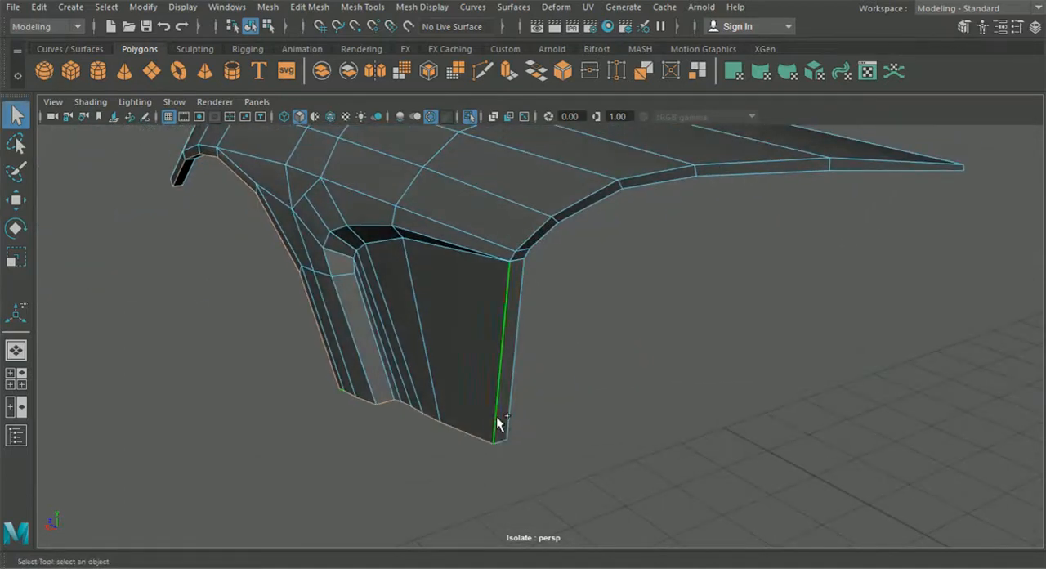
Add the fender's door-side border edges and the windshield-side strip's upper edges to the selection
alt+drag(547, 264, 498, 323)
alt+drag(507, 198, 457, 322)
shift+click(456, 322)
shift+double_click(556, 185)
alt+drag(631, 180, 547, 297)
alt+middle_drag(585, 292, 445, 311)
right_drag(562, 260, 565, 76)
scroll(612, 200, up, 3)
shift+click(614, 221)
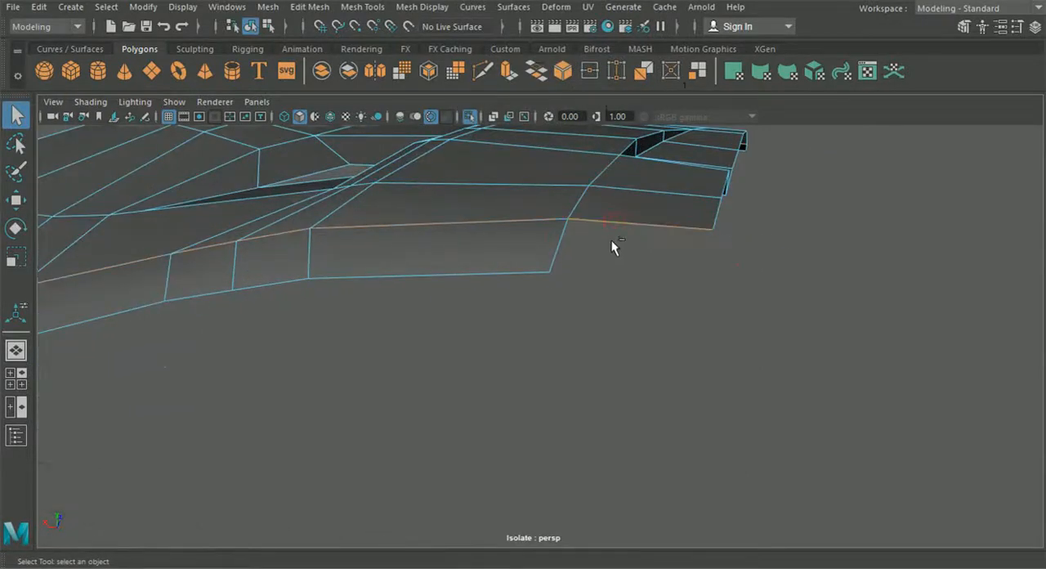
key(ctrl+e)
mouse_move(611, 256)
alt+mouse_down()
mouse_move(626, 311)
mouse_move(685, 235)
mouse_move(663, 281)
mouse_move(604, 270)
alt+mouse_up()
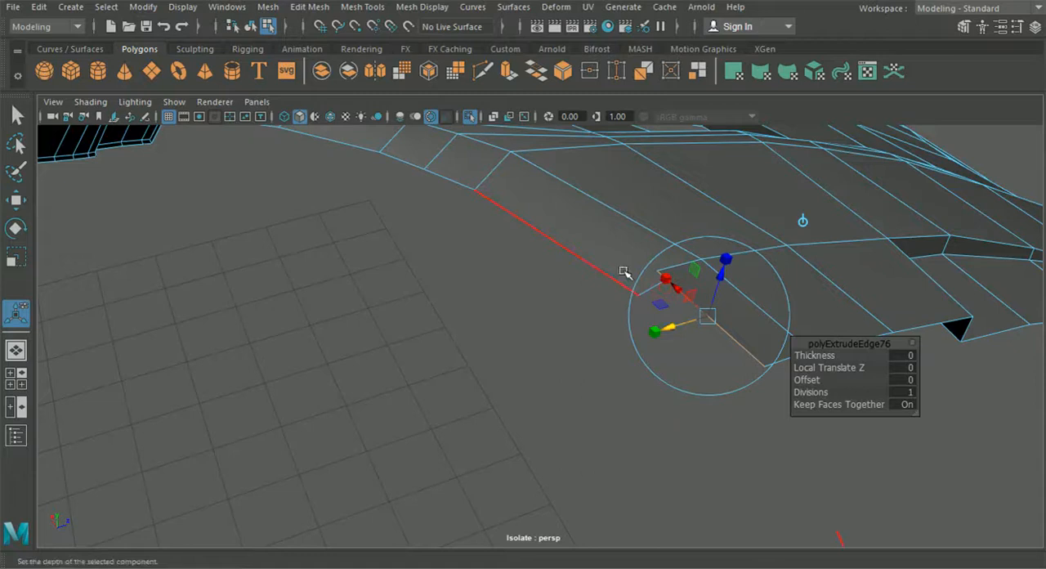
key(ctrl+z)
key(F8)
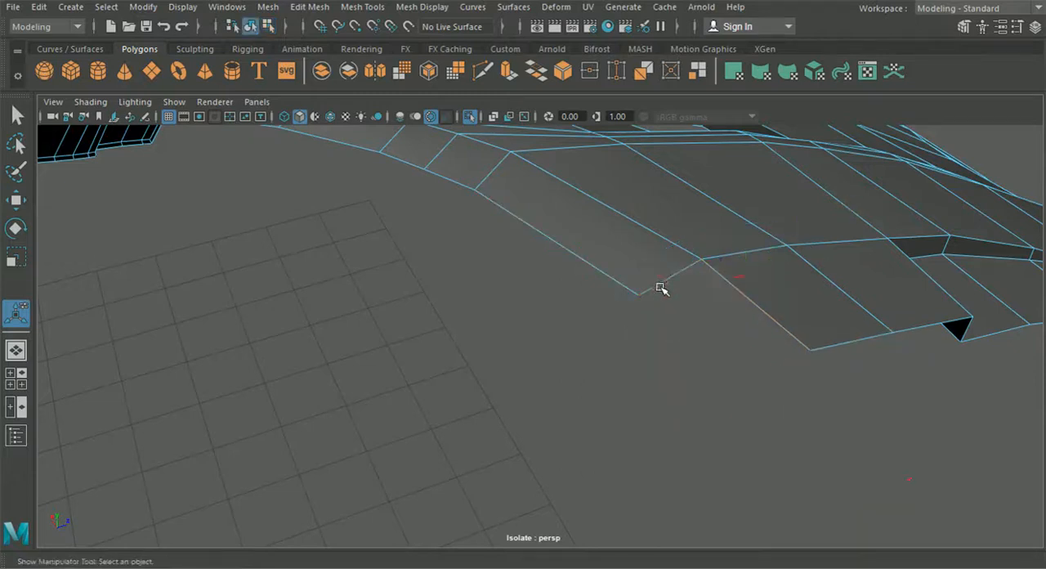
Extrude the windshield-side strip's short end edge and pull it along the wiper recess to the hood's centre
right_drag(645, 260, 639, 86)
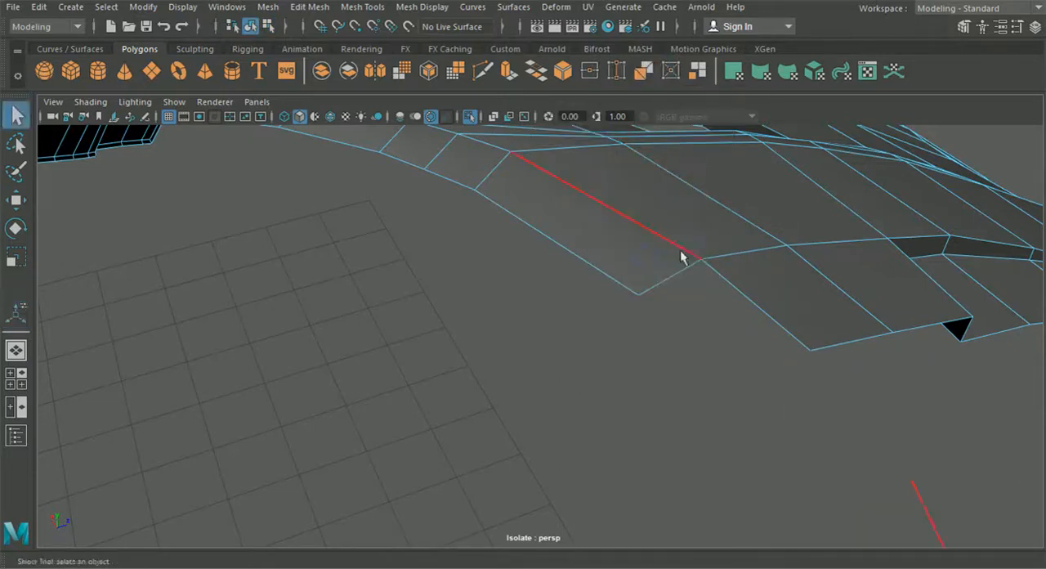
click(677, 276)
key(ctrl+e)
drag(697, 308, 797, 419)
alt+middle_drag(745, 362, 546, 307)
alt+drag(545, 307, 645, 247)
alt+drag(596, 203, 621, 326)
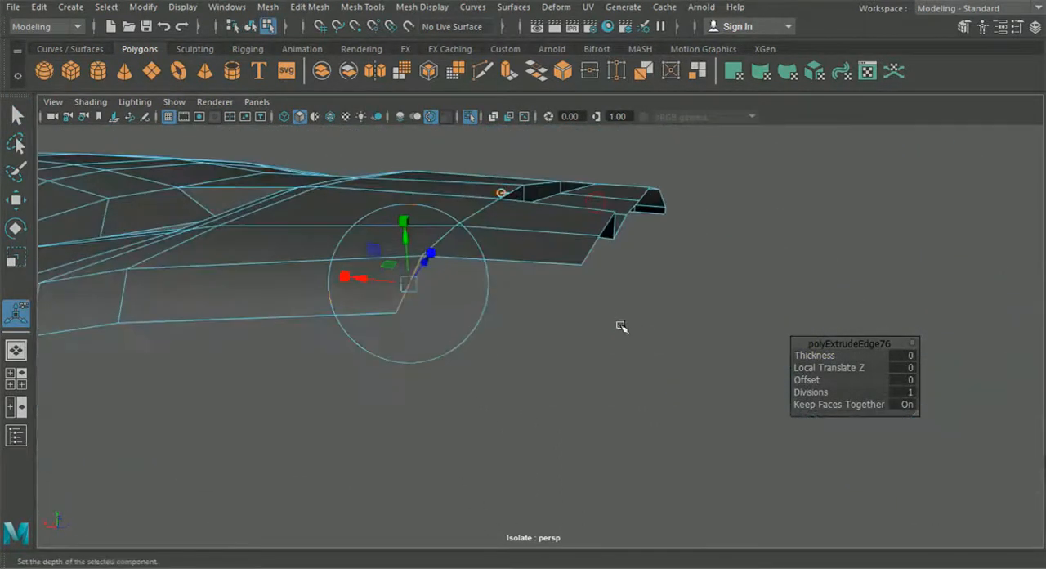
drag(382, 279, 540, 295)
right_drag(358, 114, 303, 122)
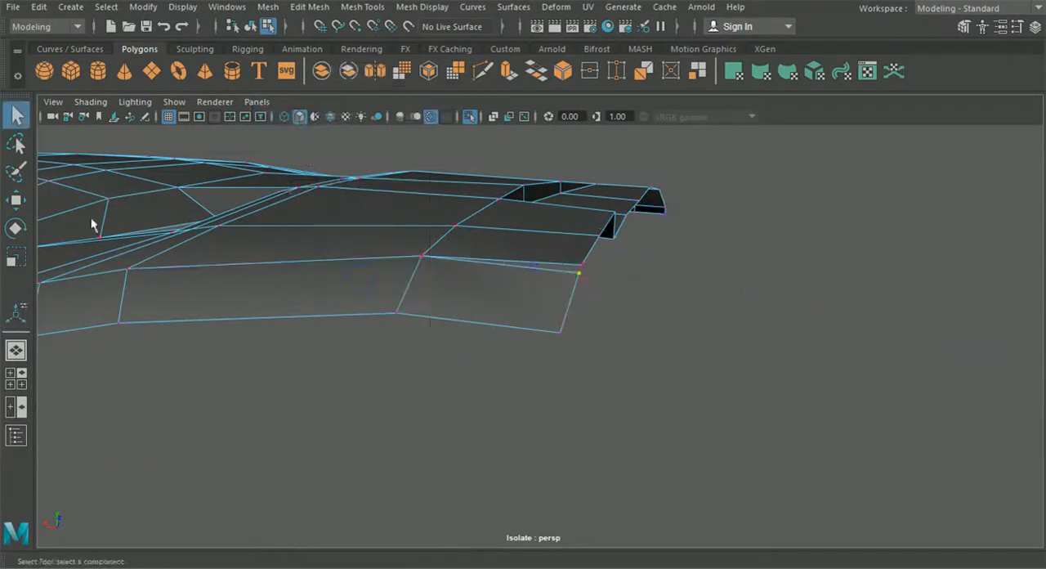
Snap the extruded strip's upper vertex onto the hood's centre corner and merge the two vertices
click(24, 198)
alt+middle_drag(508, 280, 439, 343)
alt+right_drag(439, 343, 521, 359)
key(v)
drag(495, 337, 503, 327)
click(327, 8)
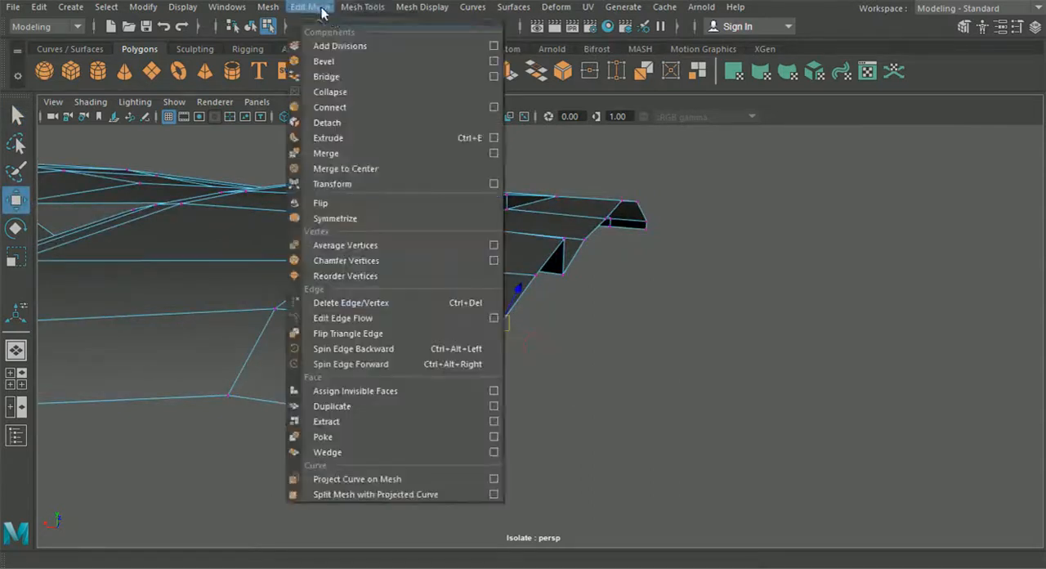
click(350, 154)
Move the strip's free centre-line vertex toward the front of the wiper recess, working in the top view
alt+drag(625, 346, 472, 361)
click(15, 378)
key(space)
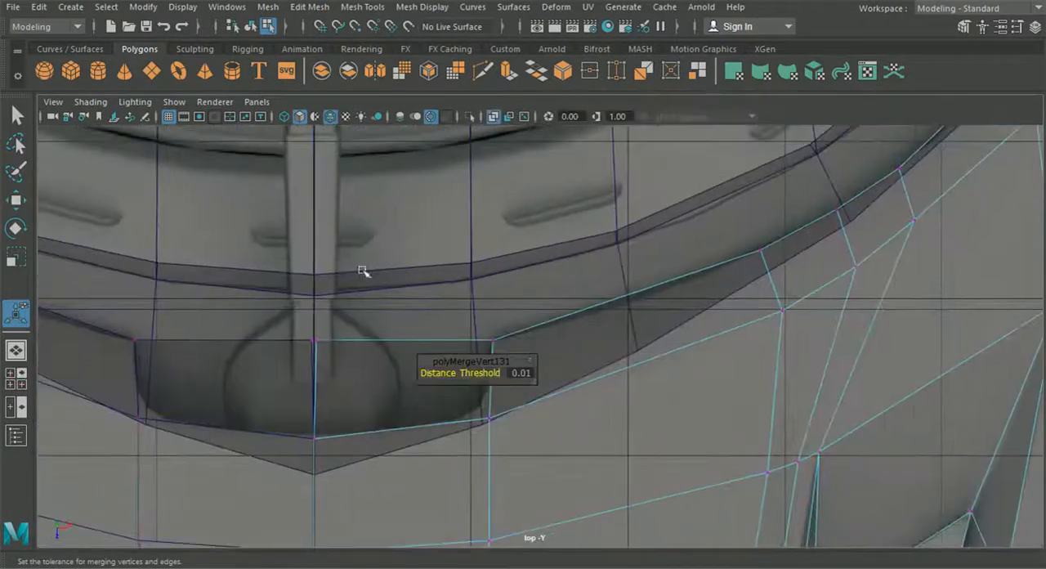
click(314, 341)
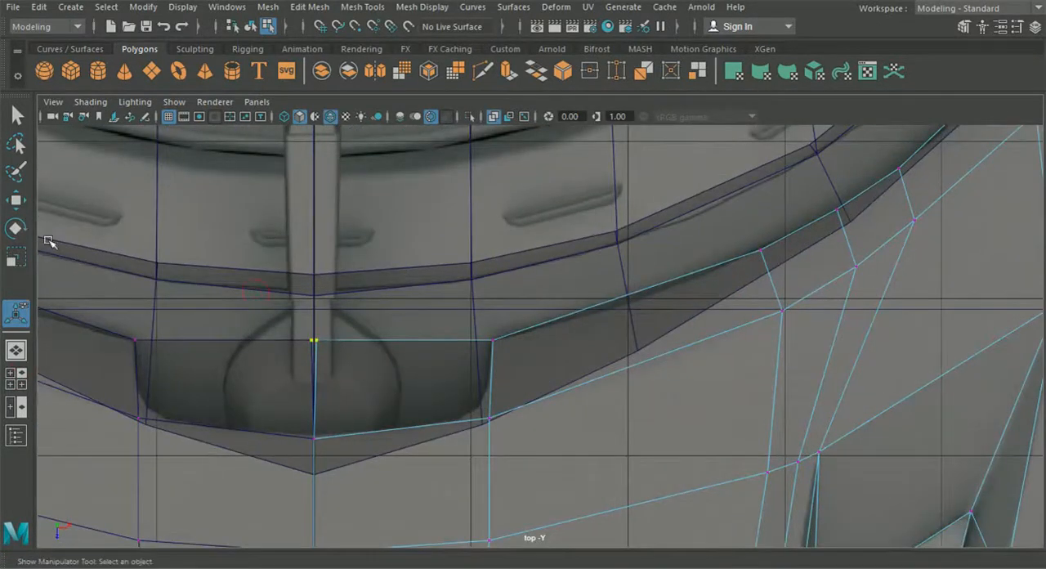
key(w)
drag(409, 342, 368, 345)
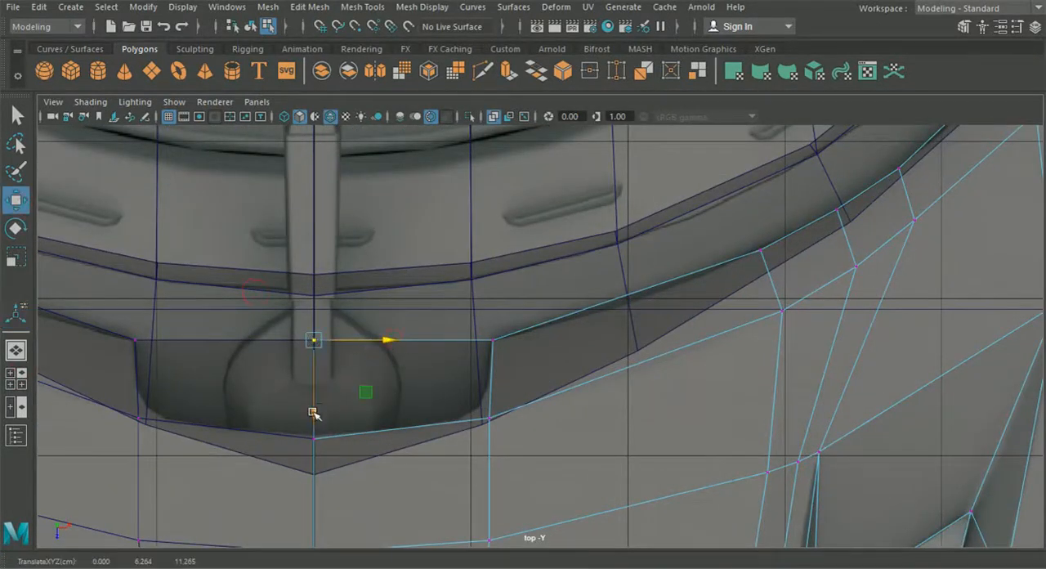
drag(316, 413, 314, 433)
click(15, 350)
alt+drag(446, 384, 350, 303)
Switch to edge selection and select the upper edges along the windshield-side strip
right_drag(349, 300, 335, 98)
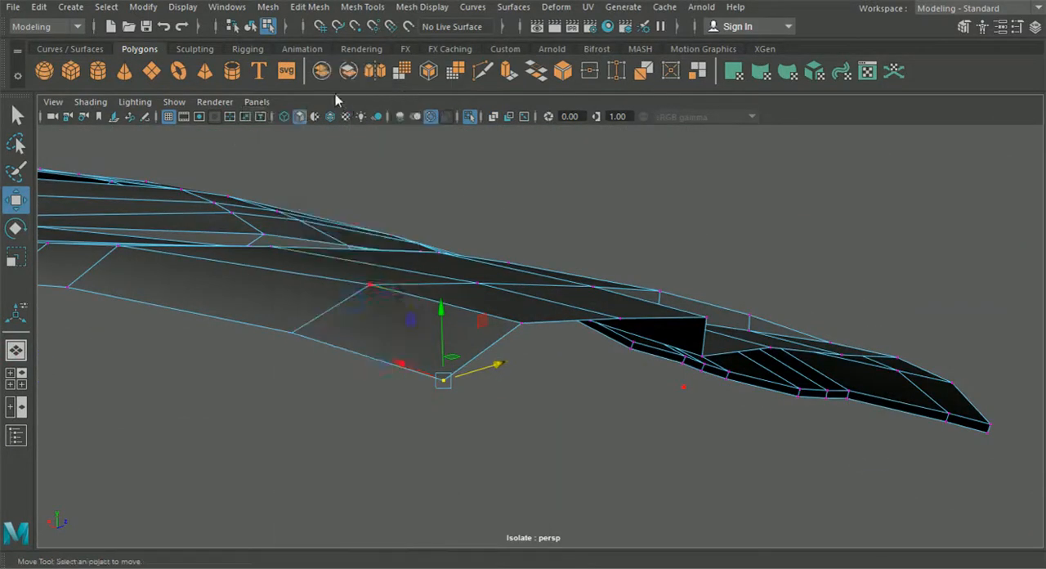
click(418, 302)
mouse_move(397, 320)
alt+mouse_down()
mouse_move(764, 374)
mouse_move(404, 329)
alt+mouse_up()
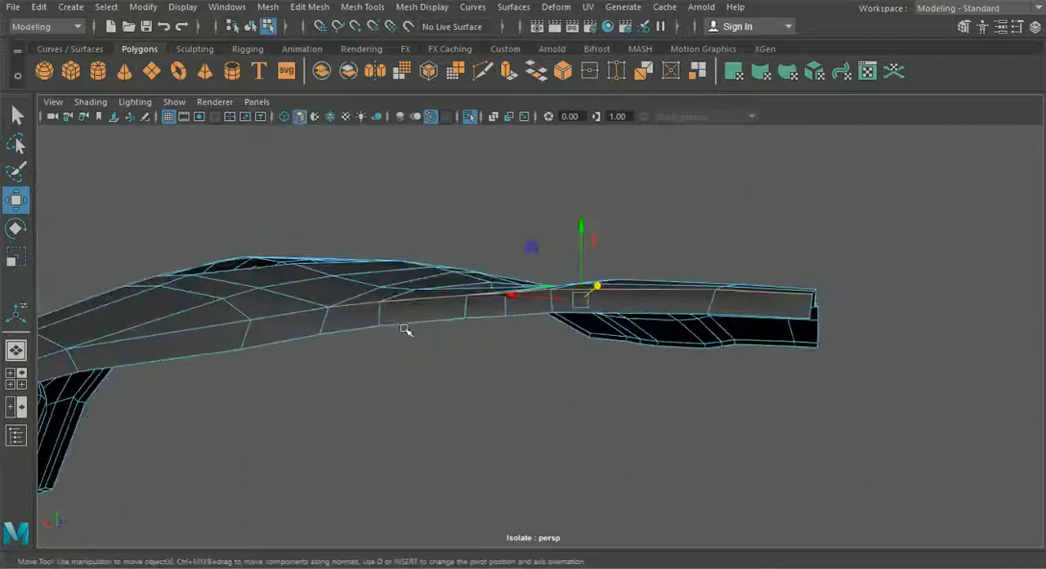
shift+click(300, 316)
scroll(320, 381, down, 3)
alt+drag(319, 381, 516, 373)
shift+click(494, 411)
shift+double_click(461, 460)
Add the hood's remaining outer border edges around the fender, wheel arch and front to the selection
alt+drag(461, 461, 494, 361)
shift+click(485, 294)
alt+drag(485, 295, 533, 288)
shift+click(282, 230)
alt+drag(283, 230, 563, 331)
shift+click(564, 334)
alt+drag(439, 461, 263, 475)
Bevel the selected hood border edges with a Fraction of 13
click(308, 7)
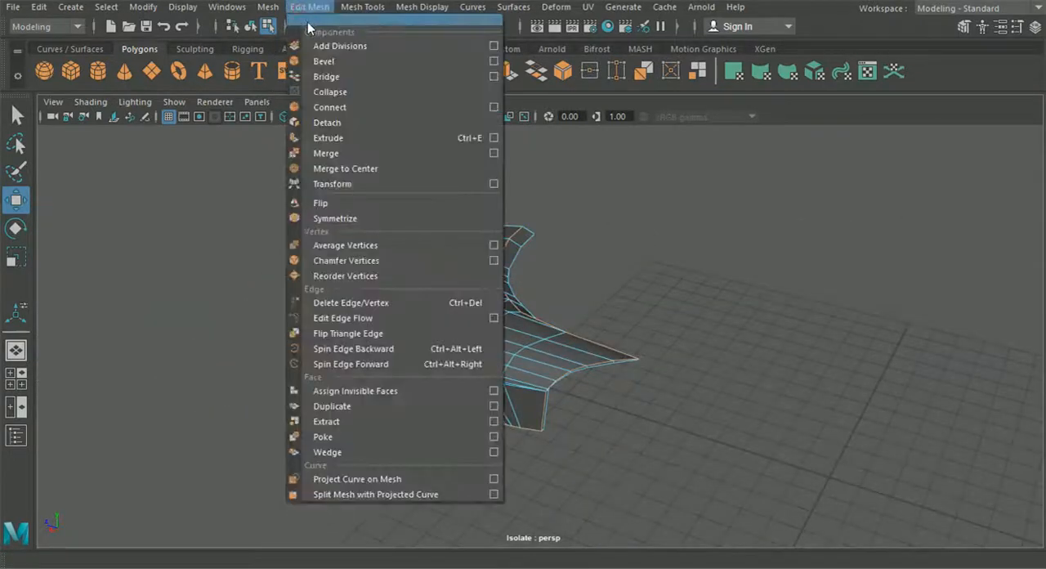
click(324, 61)
alt+drag(384, 351, 510, 362)
scroll(513, 360, up, 5)
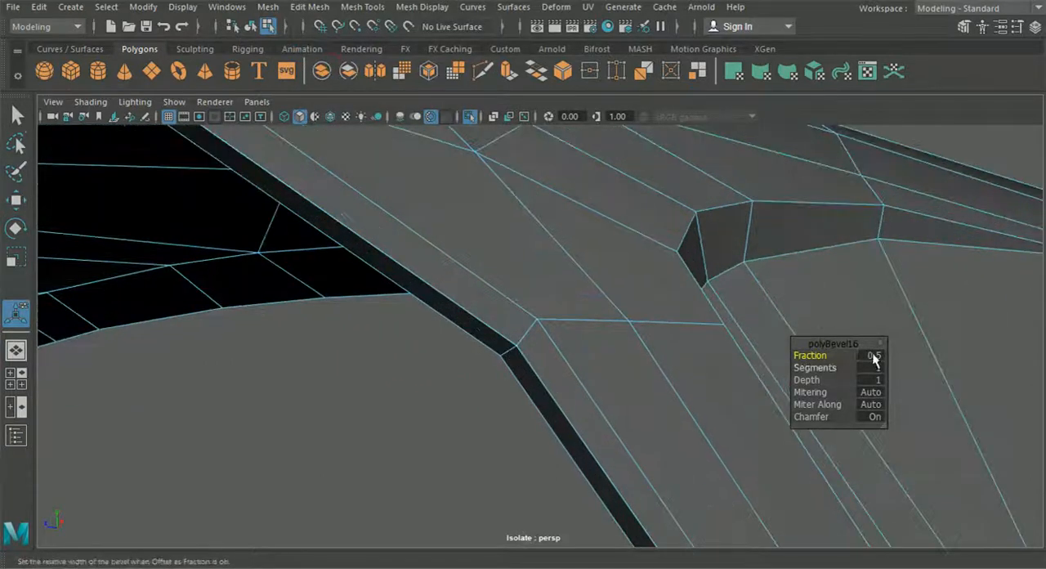
key(Return)
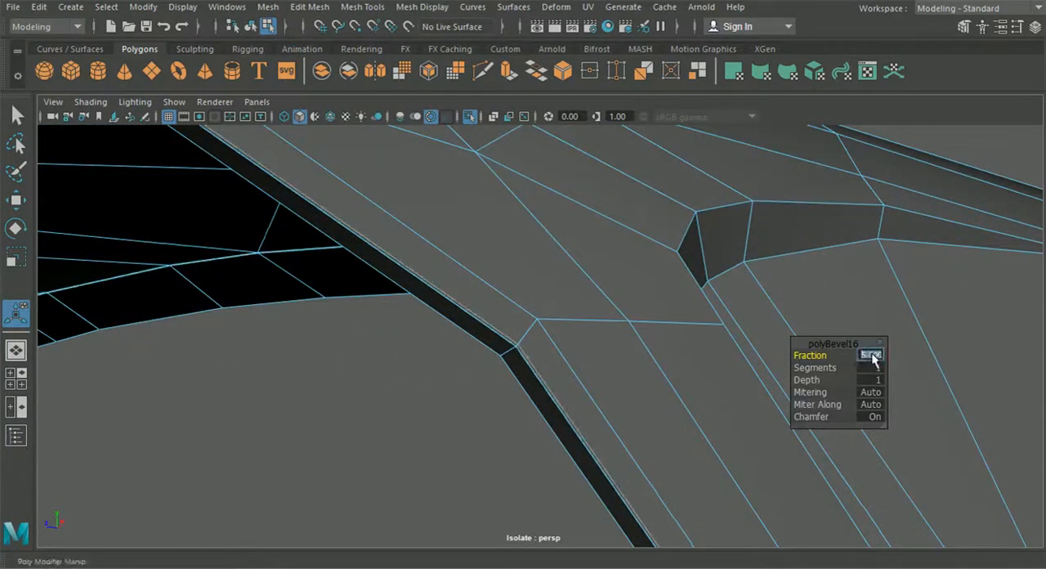
key(Return)
click(873, 356)
text(13)
key(Return)
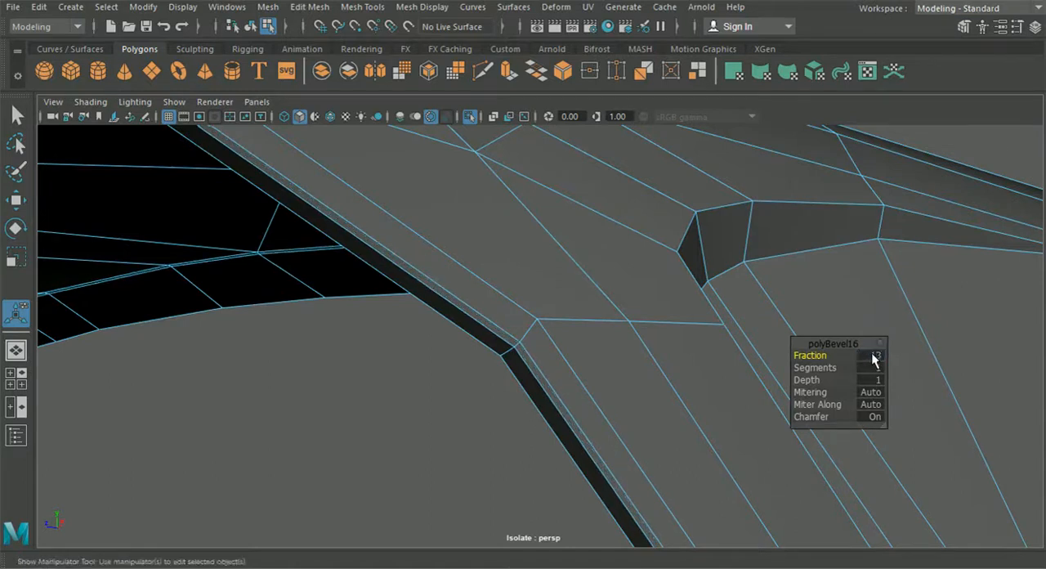
Display the whole car and compare the hood's bevel with the neighbouring bumper edge at the wheel arch
scroll(514, 404, down, 5)
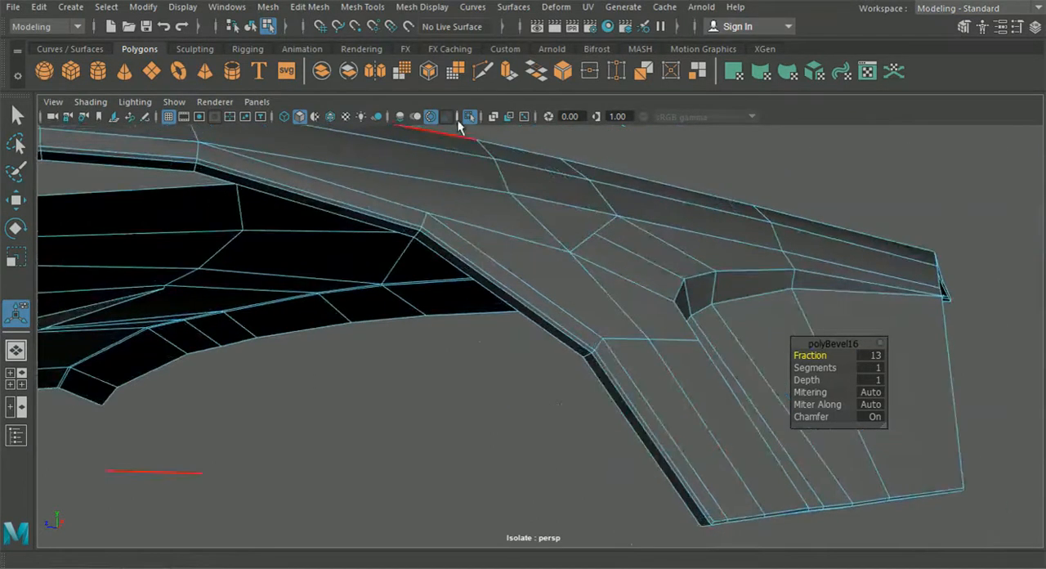
click(464, 119)
alt+drag(386, 209, 324, 269)
alt+middle_drag(325, 269, 863, 201)
scroll(576, 330, up, 4)
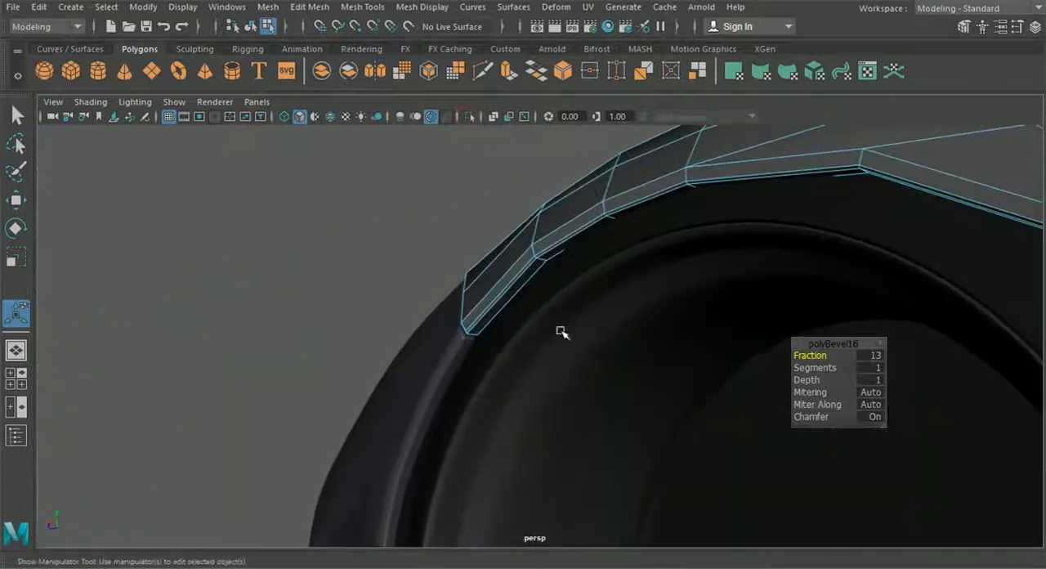
alt+drag(519, 326, 436, 358)
scroll(399, 368, up, 1)
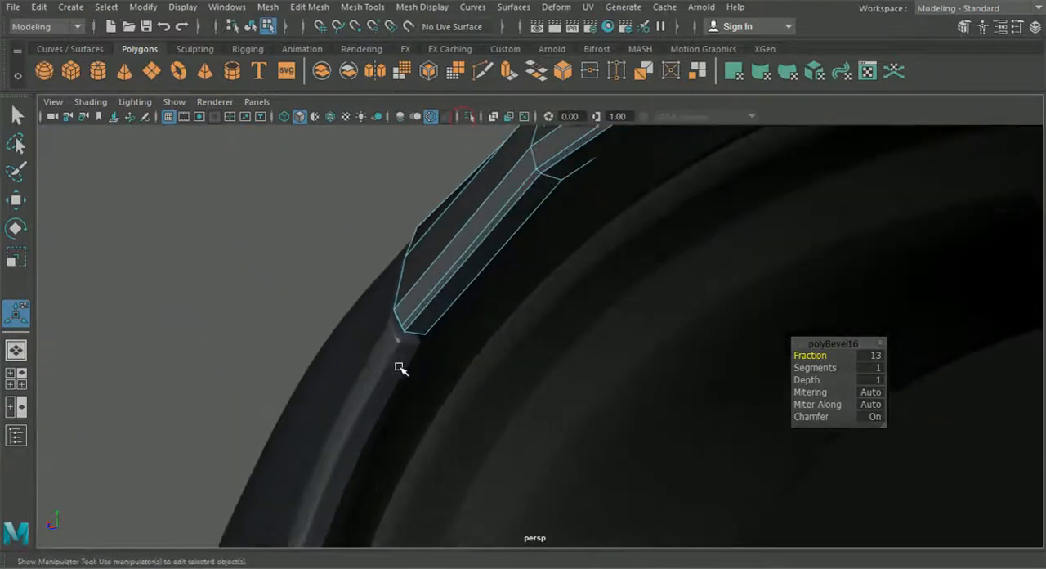
Isolate the hood again and undo the border bevel
key(ctrl+1)
middle_drag(398, 371, 396, 371)
key(ctrl+z)
key(ctrl+z)
key(ctrl+z)
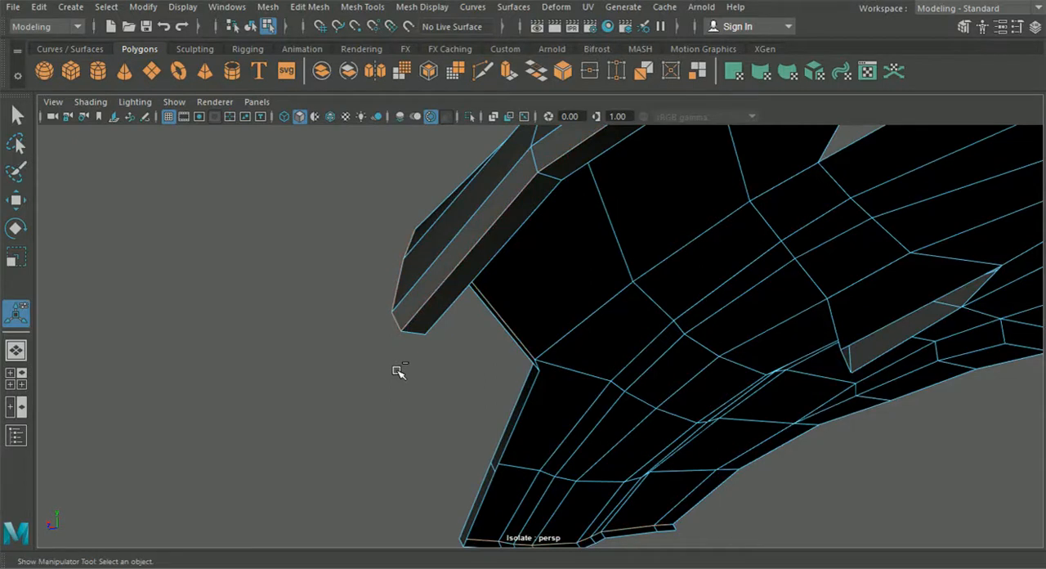
key(ctrl+z)
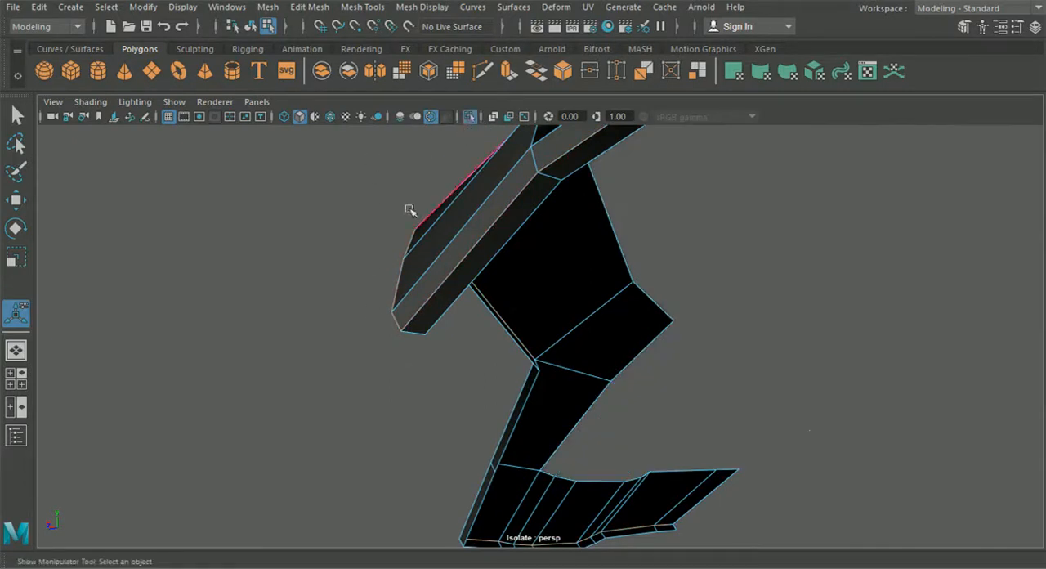
Show the whole car, return to object selection and select the hood panel beside the bumper
click(467, 116)
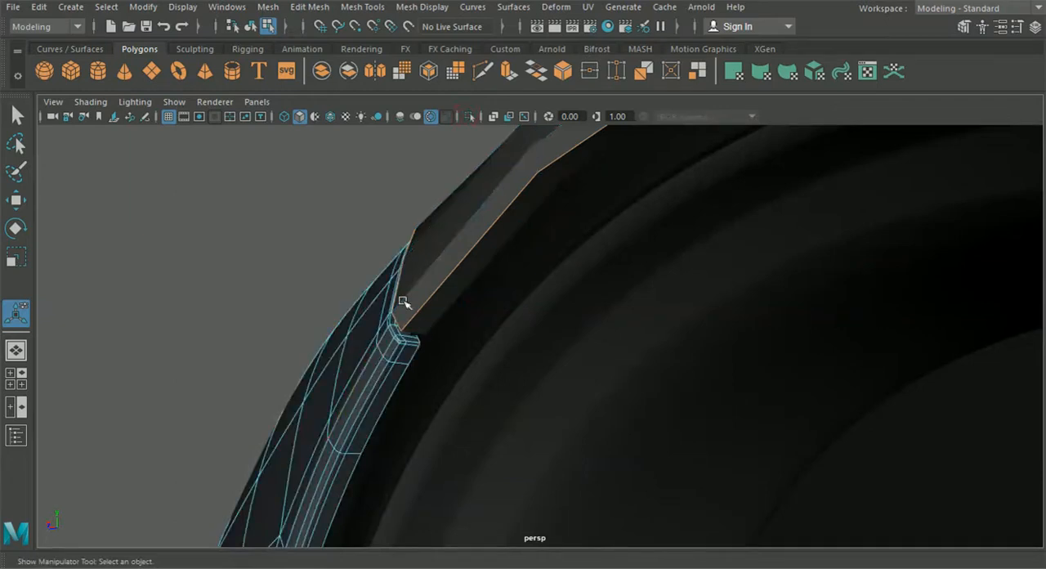
scroll(395, 321, down, 1)
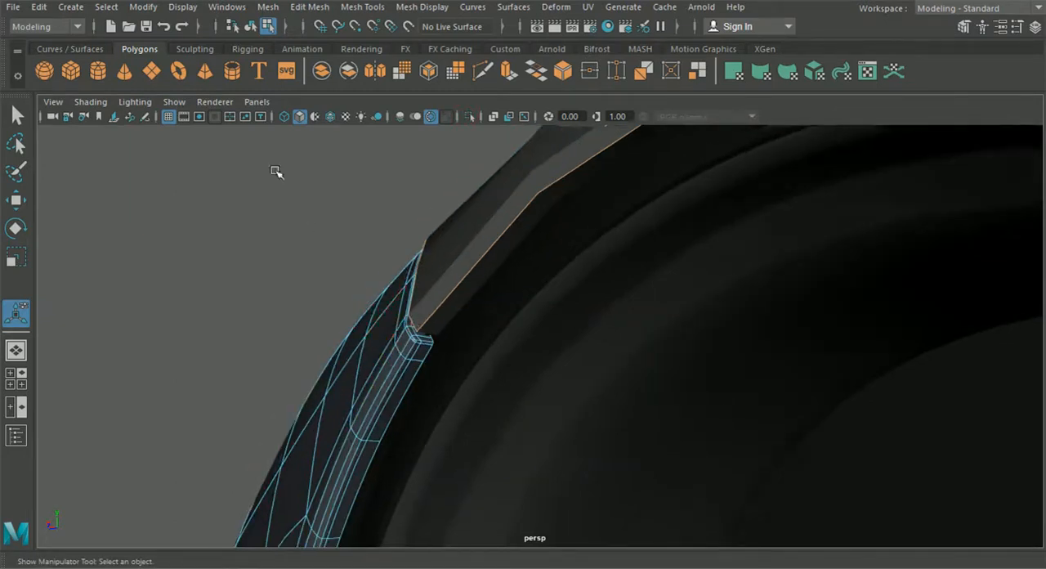
alt+middle_drag(322, 388, 390, 270)
click(249, 27)
click(494, 198)
key(t)
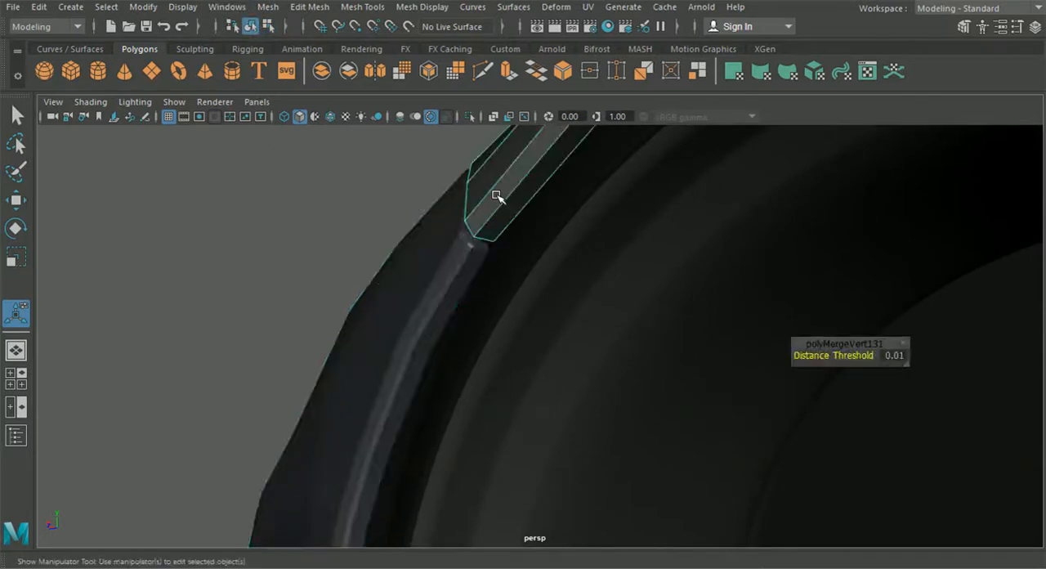
Switch to edge selection and select the hood's border edges along the wheel arch and headlight opening
right_drag(495, 198, 502, 147)
alt+drag(501, 248, 509, 281)
double_click(460, 198)
alt+drag(459, 199, 467, 288)
alt+right_drag(466, 289, 523, 346)
alt+drag(511, 334, 214, 286)
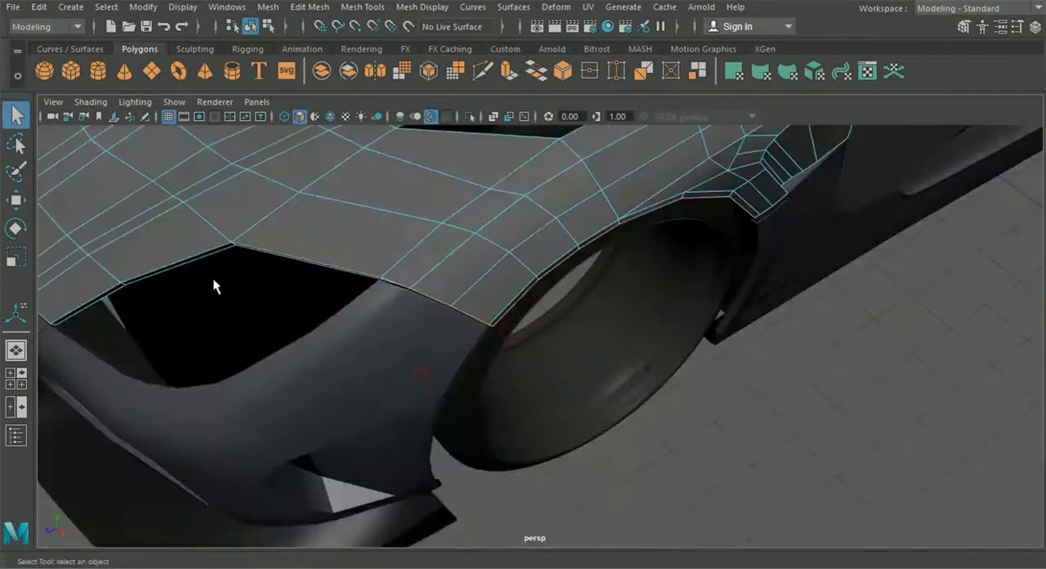
shift+click(191, 256)
alt+middle_drag(191, 254, 511, 309)
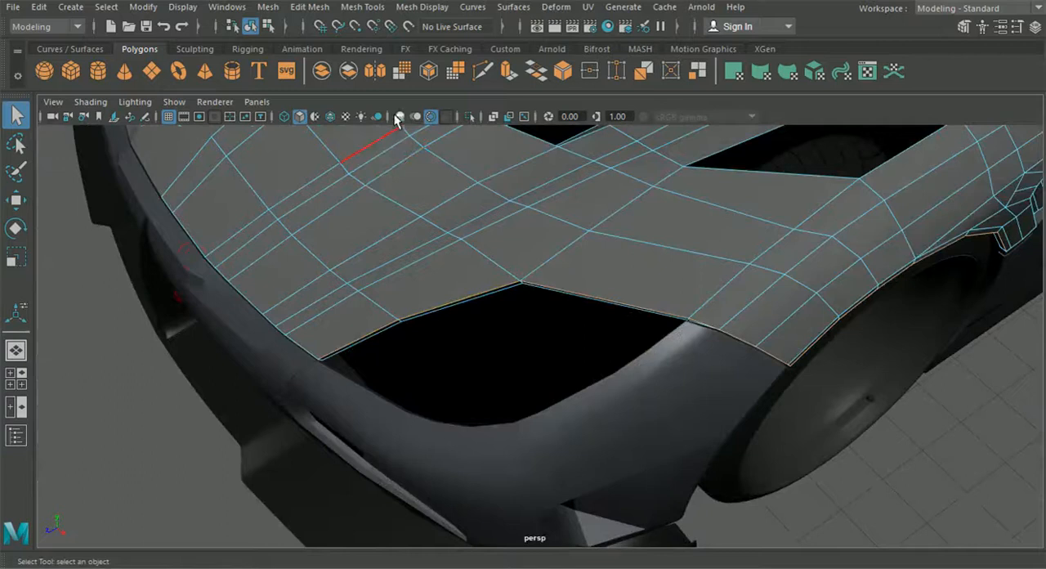
Turn on wireframe over shading for all parts and add the hood's front border edges to the selection
click(330, 116)
shift+double_click(303, 353)
alt+right_drag(303, 352, 237, 384)
alt+middle_drag(523, 412, 251, 426)
alt+drag(393, 437, 294, 333)
alt+right_drag(294, 334, 402, 417)
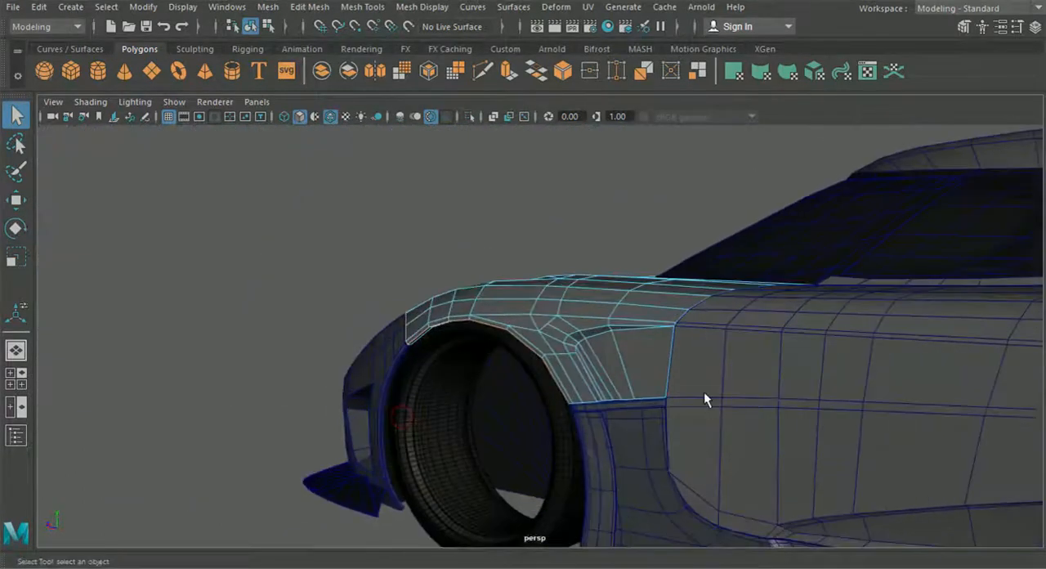
Add the edges along the fender's lower end and the hood's door-side border to the selection
alt+right_drag(599, 411, 653, 511)
alt+right_drag(728, 470, 674, 446)
alt+right_drag(919, 441, 875, 404)
alt+drag(875, 404, 744, 457)
alt+right_drag(743, 384, 788, 408)
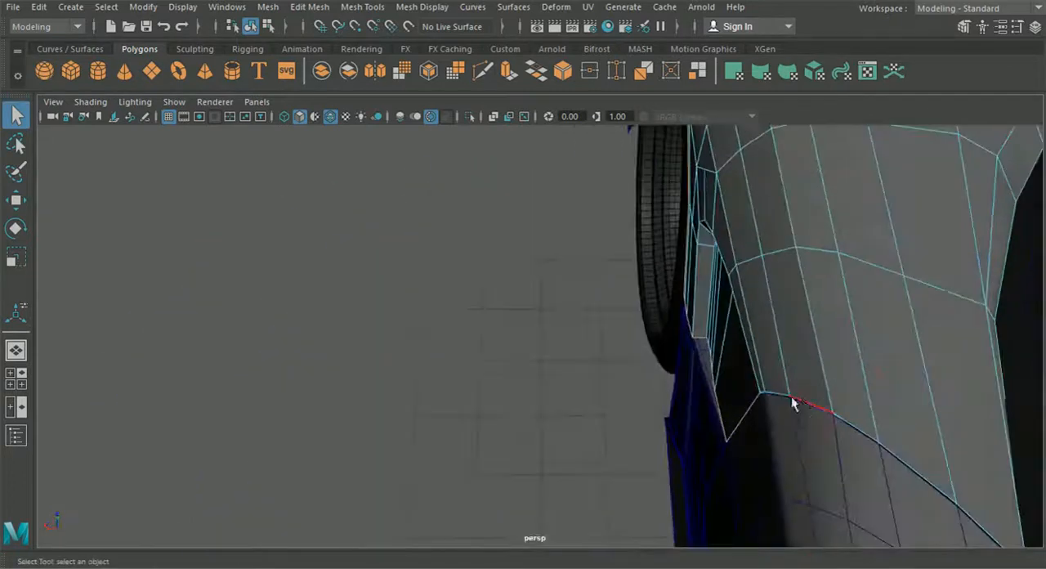
mouse_move(809, 406)
alt+mouse_down()
mouse_move(887, 474)
mouse_move(794, 422)
mouse_move(810, 455)
mouse_move(818, 420)
alt+mouse_up()
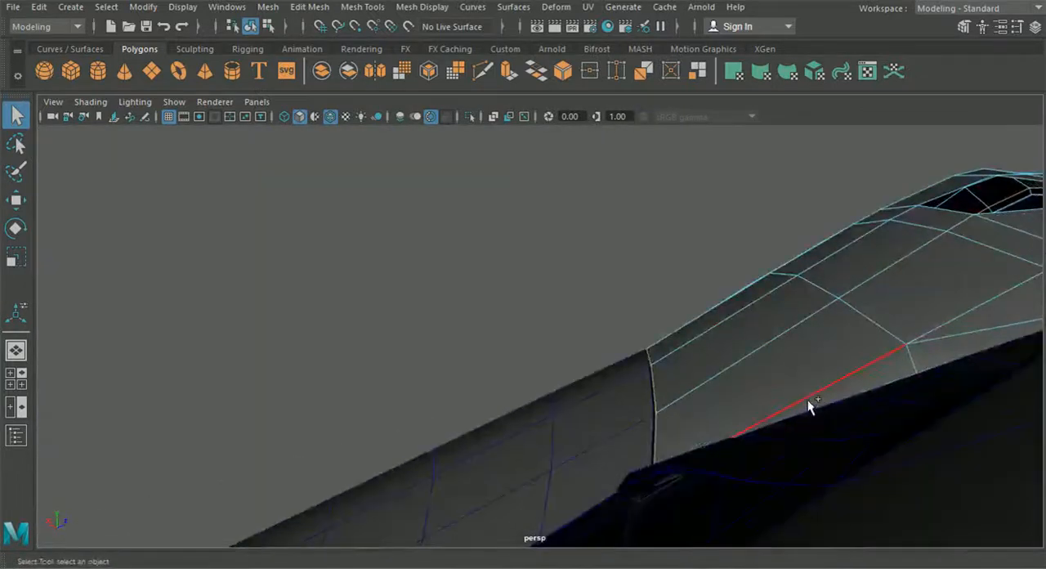
Complete the hood's border edge selection on the windshield side and check the corner where hood and bumper meet
alt+drag(957, 374, 255, 360)
alt+drag(572, 365, 487, 351)
scroll(486, 351, up, 5)
alt+middle_drag(486, 352, 679, 423)
scroll(454, 286, up, 4)
alt+middle_drag(453, 286, 657, 483)
alt+drag(483, 383, 519, 401)
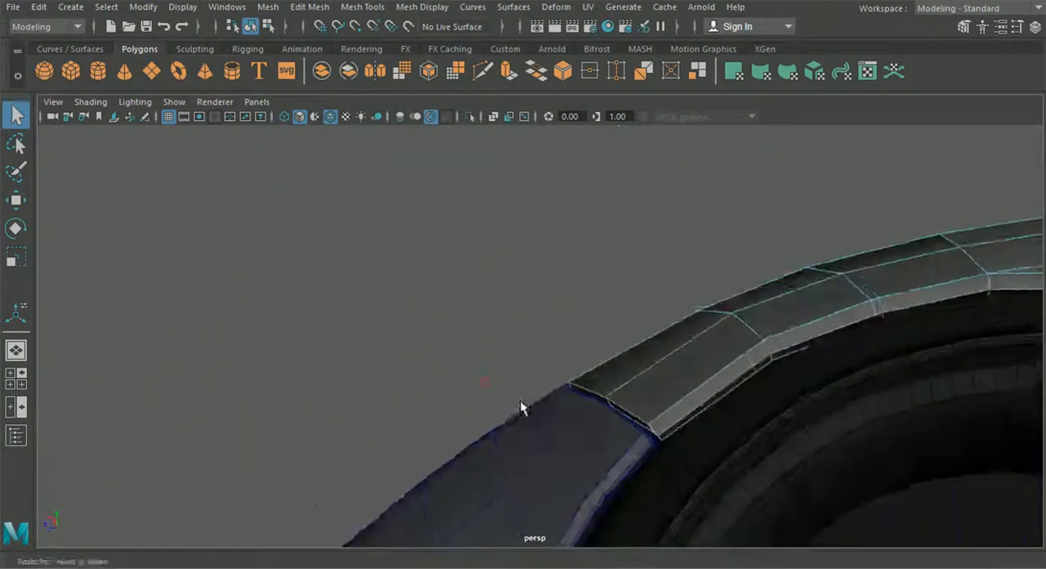
alt+middle_drag(519, 402, 439, 370)
alt+right_drag(439, 371, 554, 430)
Bevel the selected hood border edges with a fraction of 15 and 2 segments
click(305, 12)
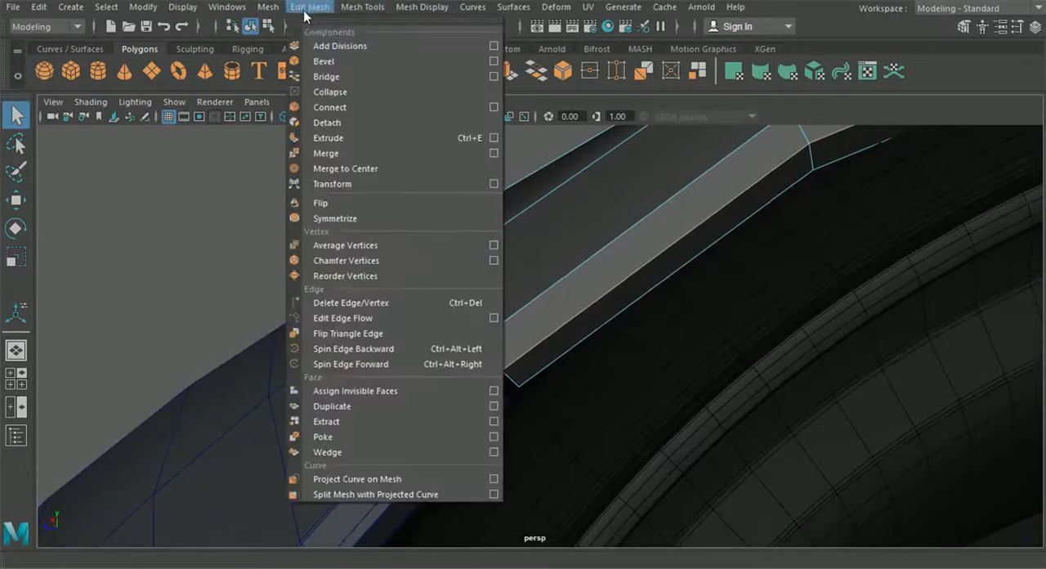
mouse_move(356, 14)
mouse_move(309, 8)
click(330, 62)
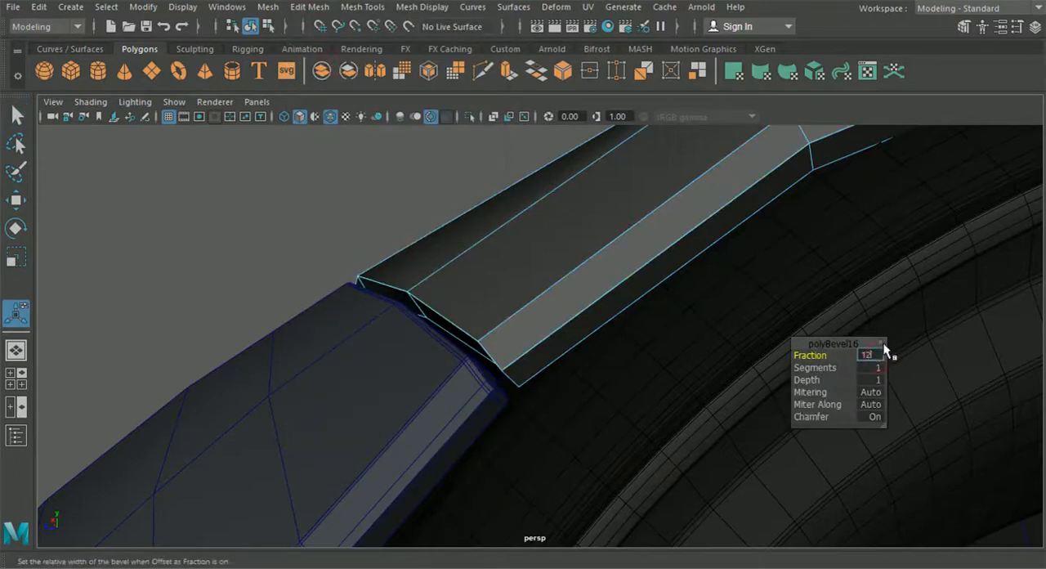
text(12)
key(Return)
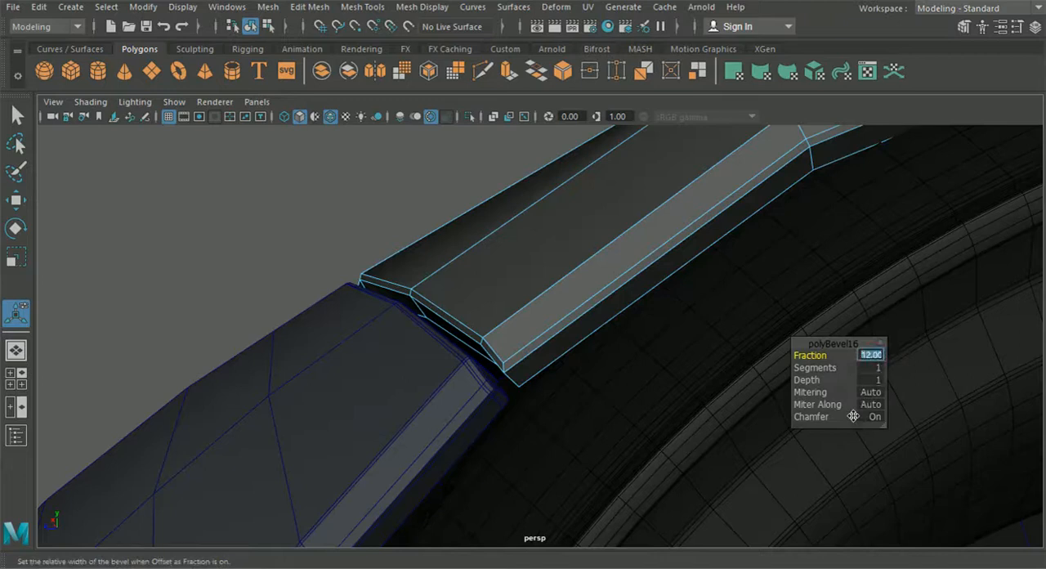
key(Return)
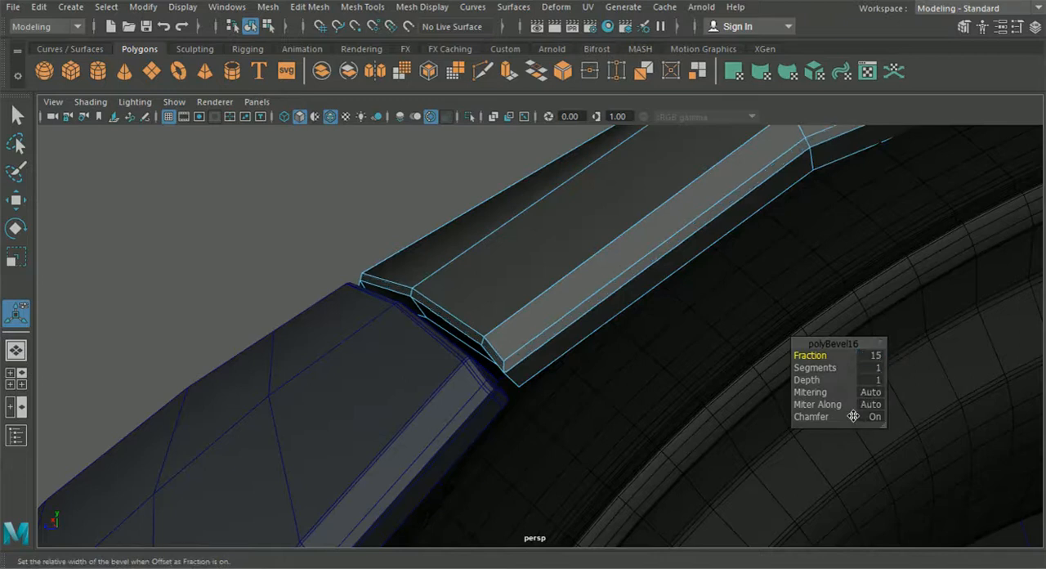
mouse_move(689, 404)
alt+mouse_down()
mouse_move(632, 395)
mouse_move(686, 420)
alt+mouse_up()
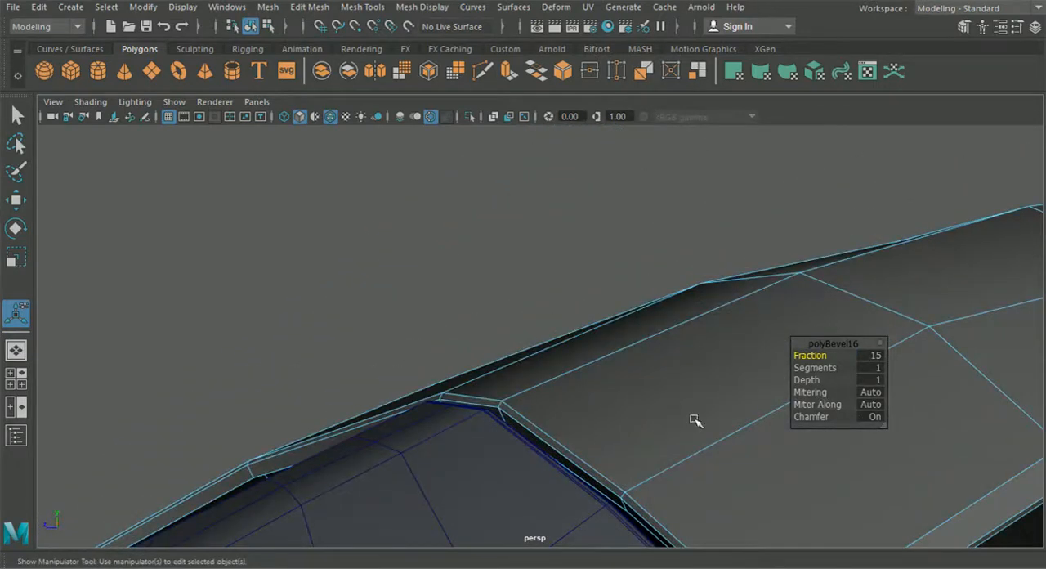
key(Return)
Return to object selection and isolate the bevelled hood from the rest of the car
alt+drag(703, 382, 557, 189)
alt+middle_drag(556, 189, 509, 232)
alt+right_drag(523, 260, 602, 324)
alt+drag(603, 325, 444, 301)
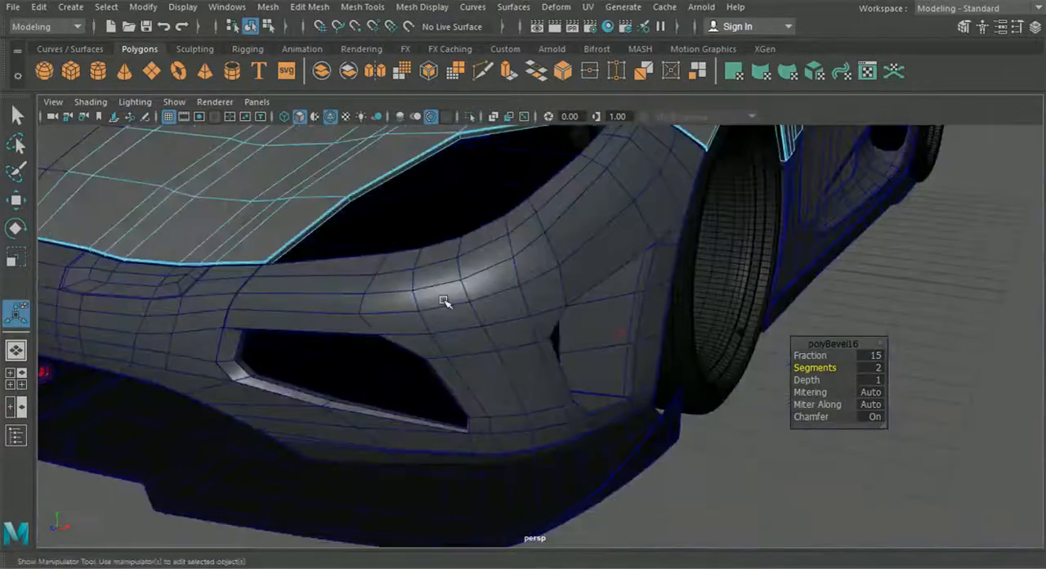
click(269, 27)
click(251, 27)
alt+middle_drag(363, 202, 401, 276)
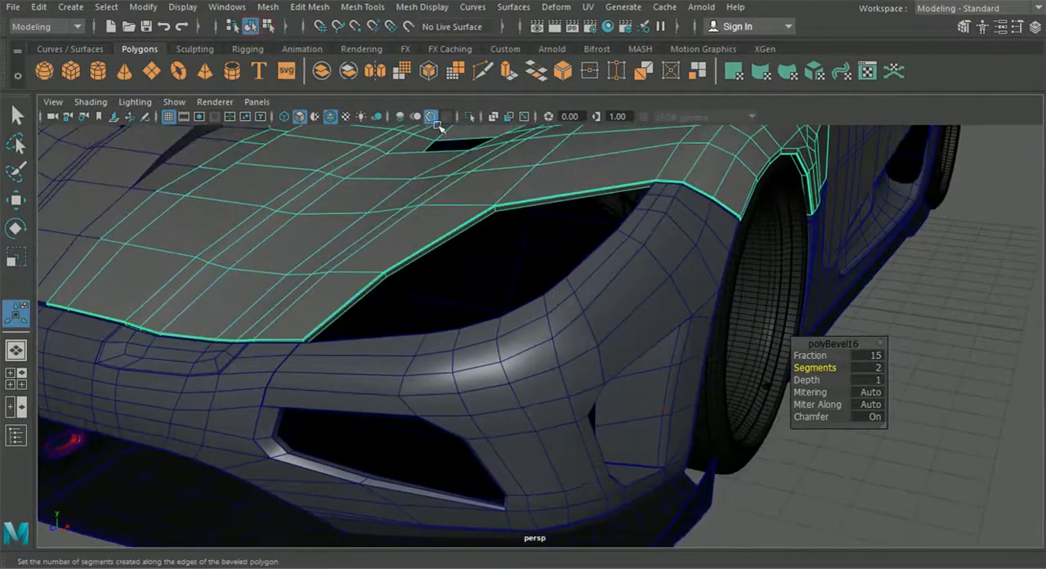
click(462, 117)
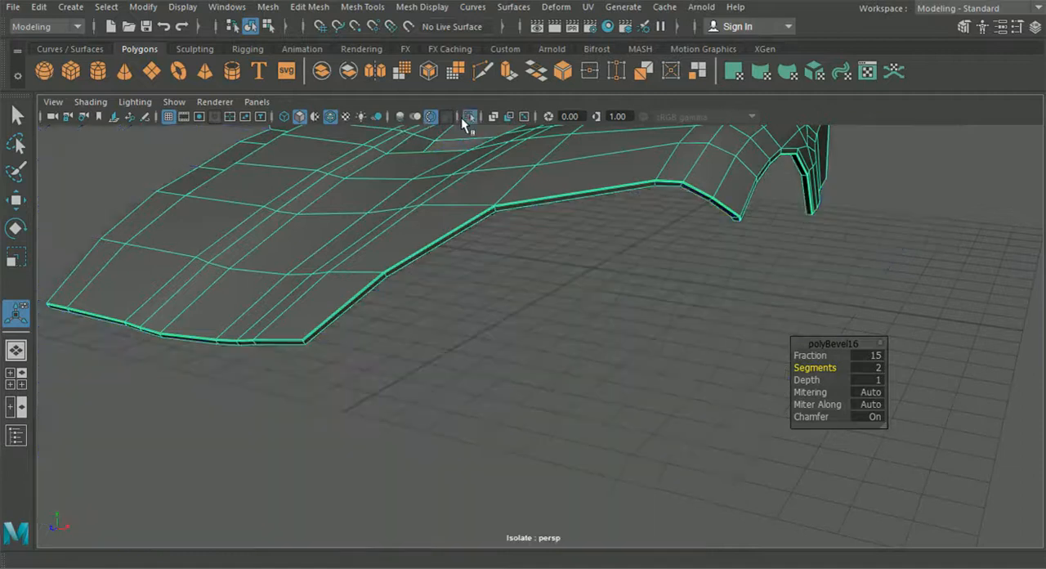
Turn off wireframe over shading and examine the smoothed hood's bevelled borders along the front, wheel arch and door side
click(539, 317)
alt+drag(540, 317, 549, 333)
click(330, 117)
mouse_move(351, 163)
alt+mouse_down()
mouse_move(417, 252)
mouse_move(452, 245)
alt+mouse_up()
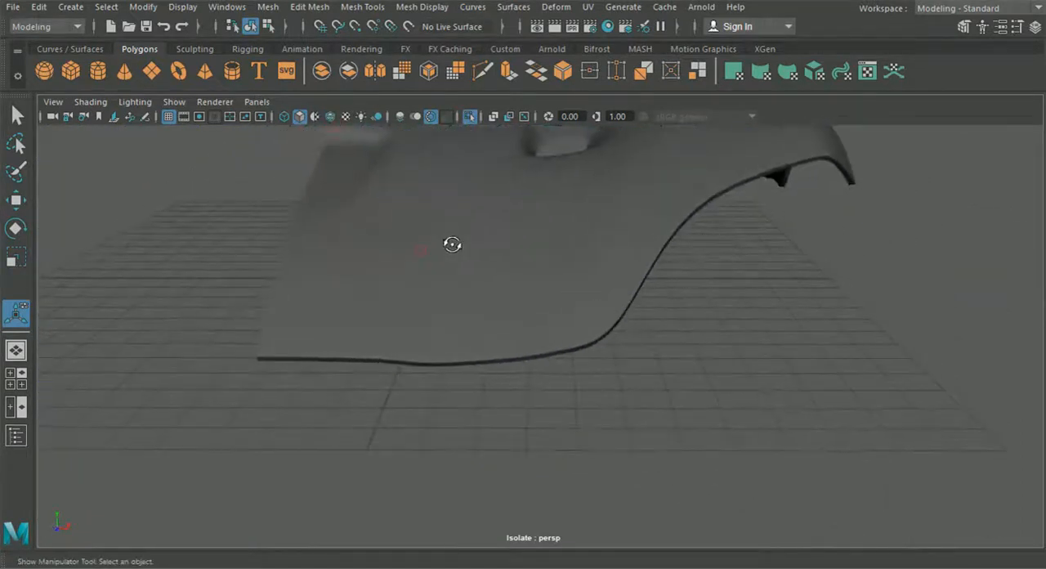
alt+drag(501, 364, 354, 429)
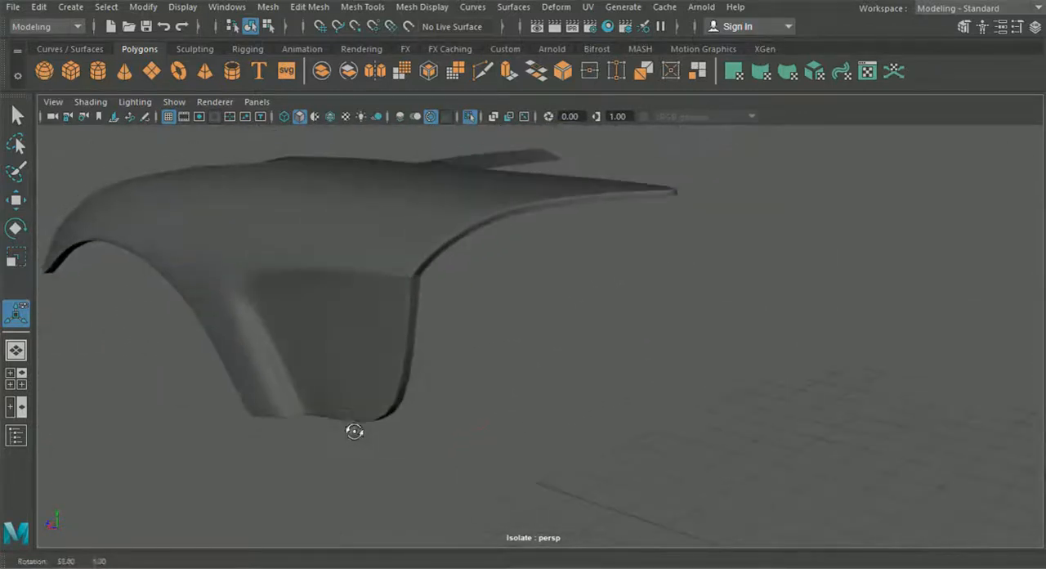
alt+middle_drag(350, 429, 360, 443)
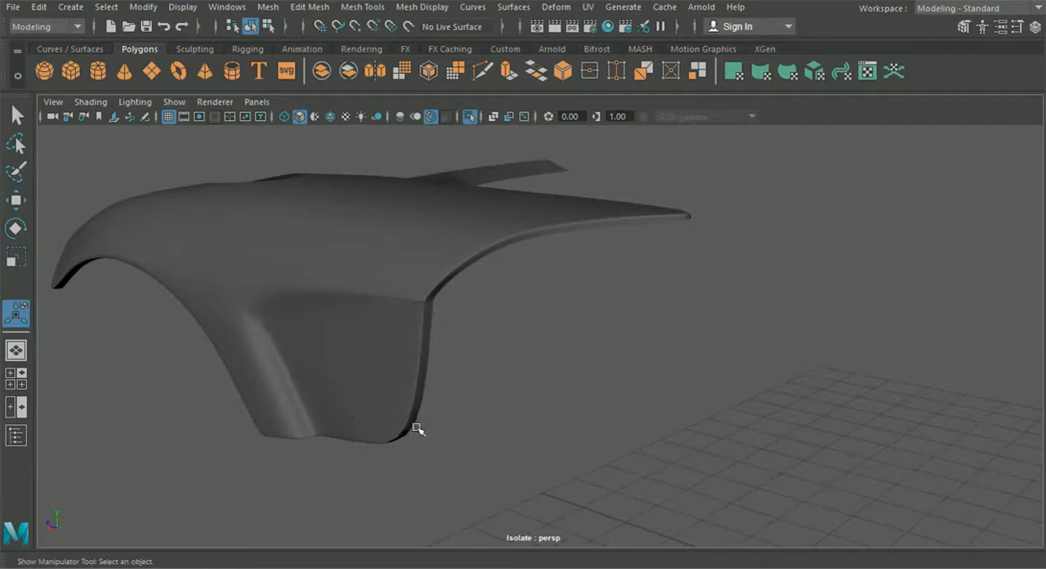
Switch the hood to unsmoothed display and delete the faulty bevel geometry at its door-side corner above the fender recess
scroll(439, 420, up, 8)
click(370, 363)
alt+middle_drag(369, 362, 418, 372)
key(1)
alt+right_drag(400, 351, 447, 187)
right_drag(448, 184, 450, 156)
click(402, 278)
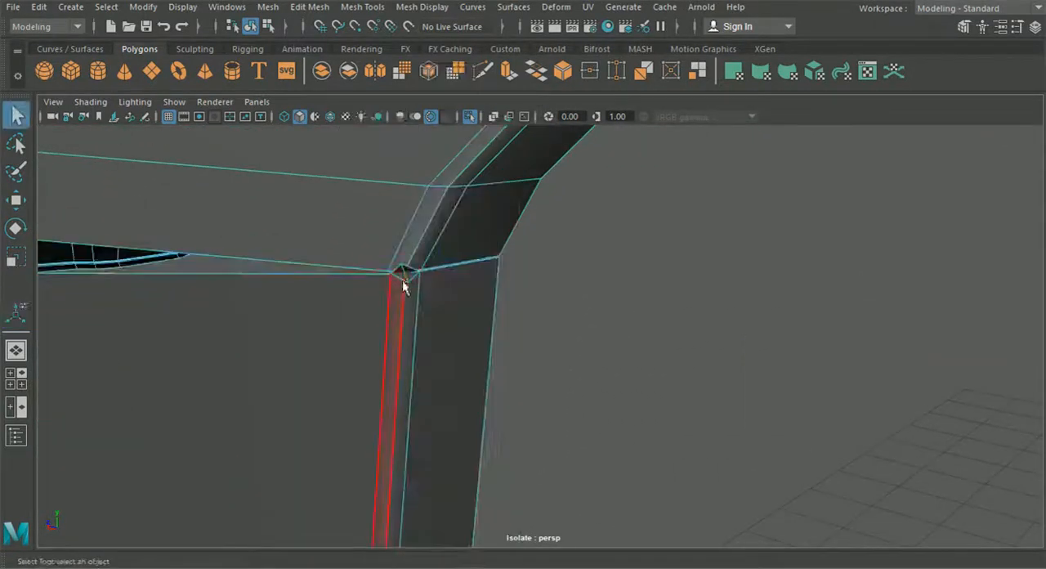
alt+middle_drag(407, 287, 618, 298)
key(Delete)
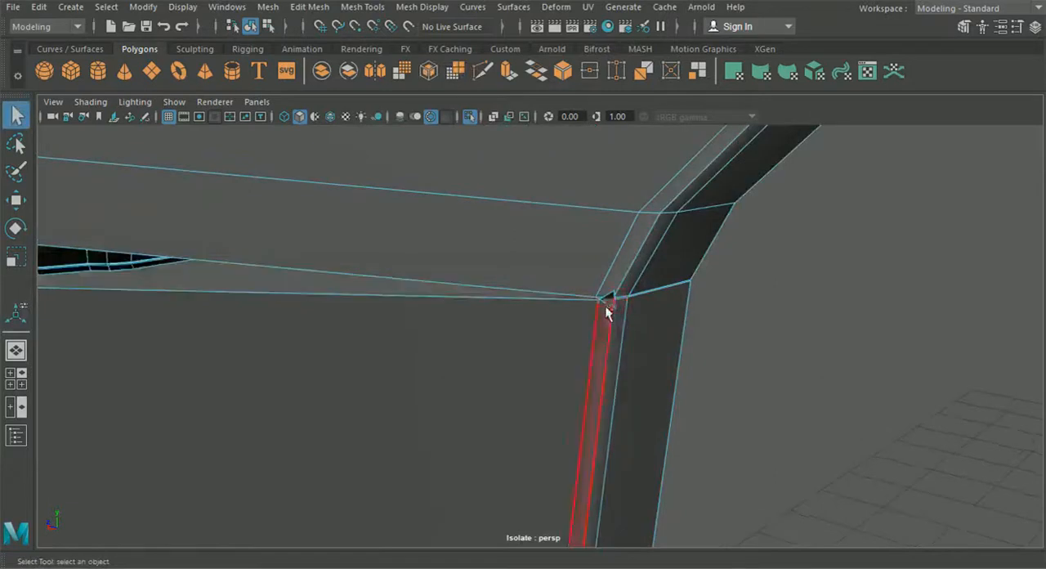
Bridge the open edges at the hood's door-side corner to close the gap in the bevel
alt+right_drag(612, 308, 457, 323)
alt+middle_drag(458, 323, 319, 309)
alt+right_drag(318, 309, 572, 339)
click(343, 9)
click(386, 259)
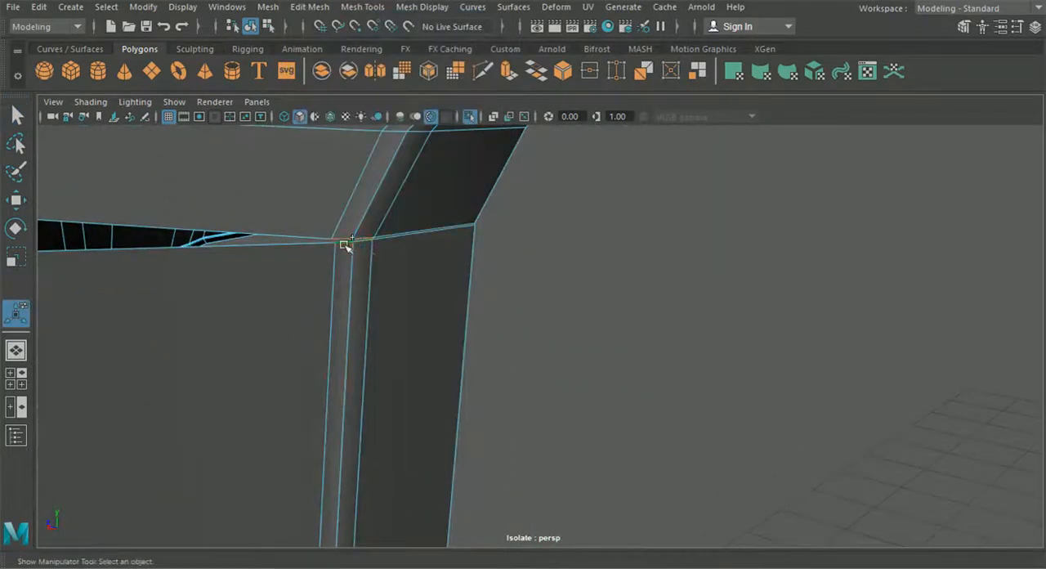
key(g)
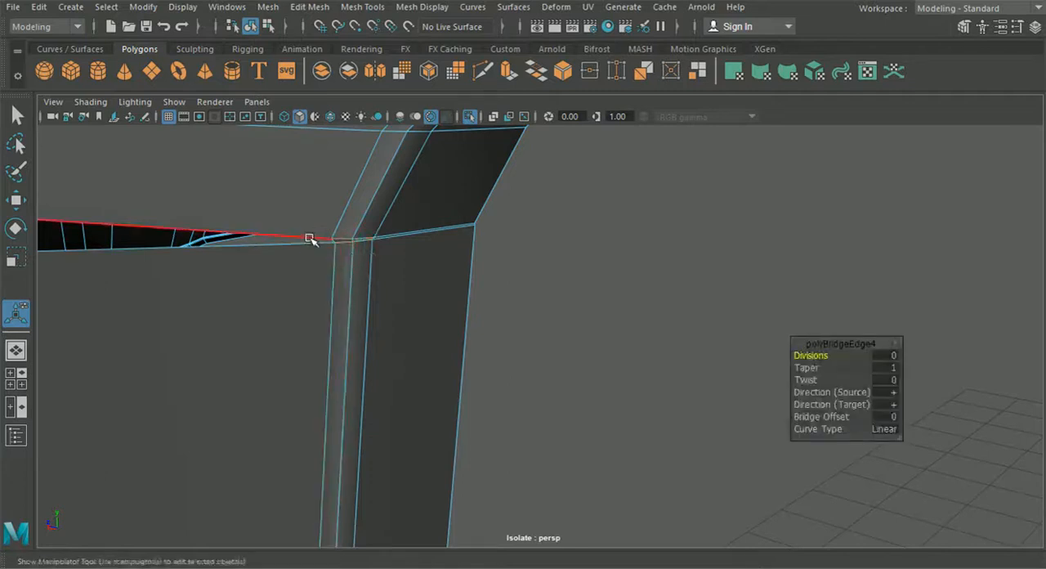
click(310, 240)
key(g)
scroll(352, 262, down, 4)
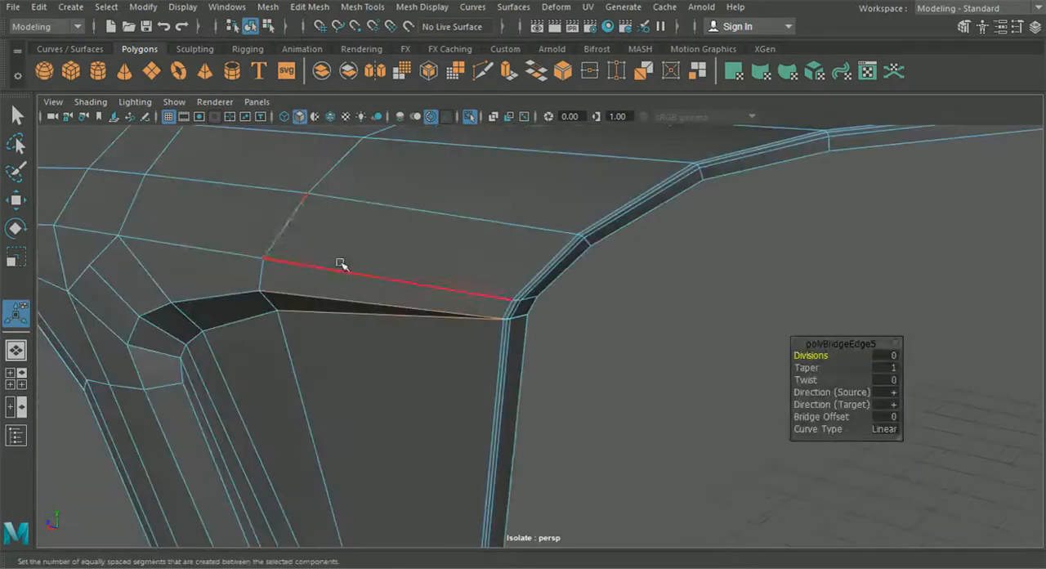
Return to object selection and examine the repaired hood corner in smooth preview, ending in unsmoothed display
click(249, 29)
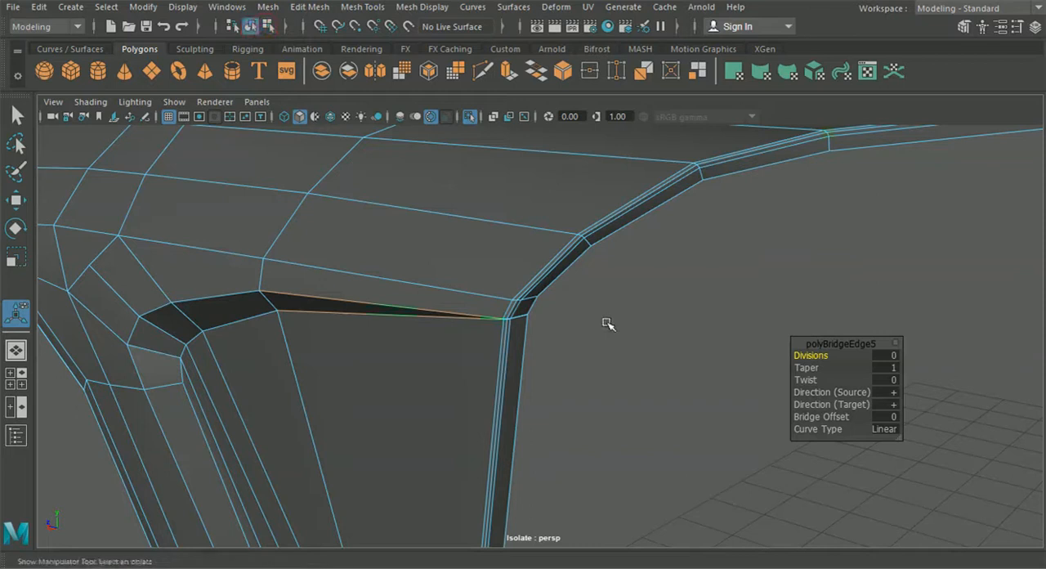
key(3)
click(579, 324)
alt+drag(580, 327, 445, 338)
click(446, 337)
key(1)
click(567, 406)
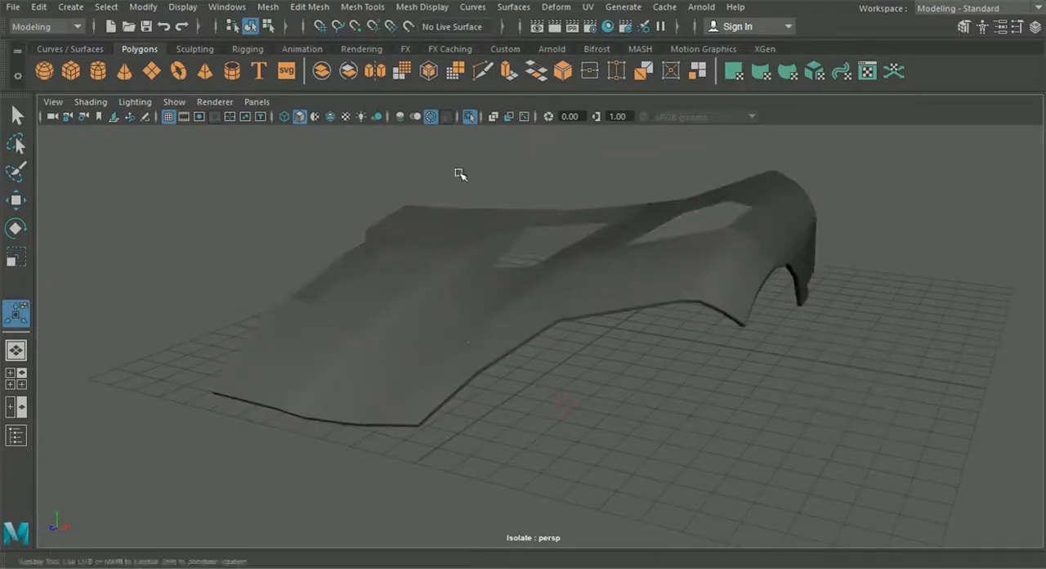
Turn wireframe over shading back on and end the hood's isolation to show the whole car
alt+drag(459, 174, 448, 195)
click(330, 117)
alt+middle_drag(427, 226, 472, 224)
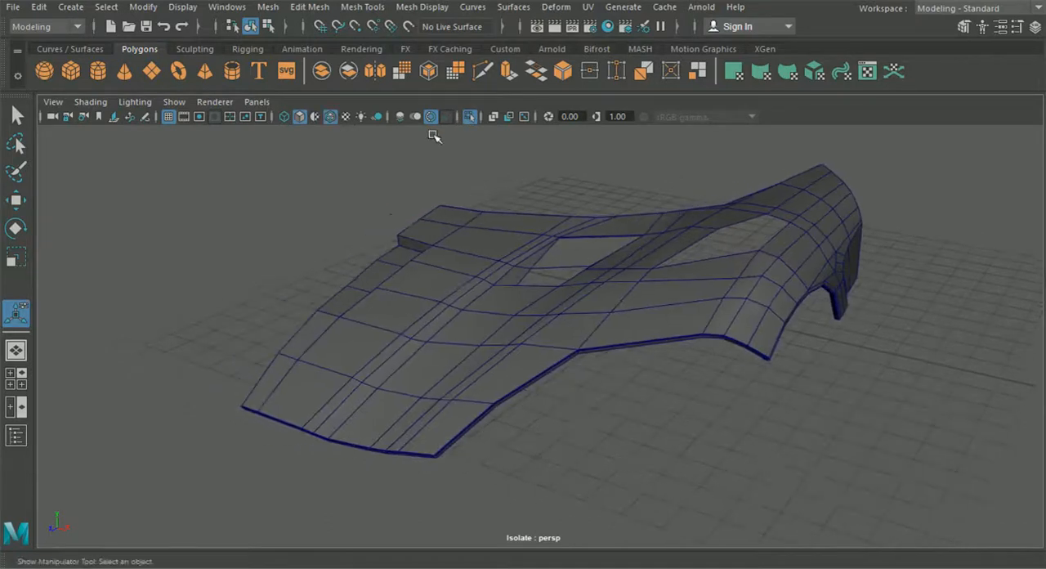
click(470, 119)
alt+middle_drag(507, 295, 495, 275)
alt+drag(495, 275, 595, 355)
Isolate the front bumper, hood and door panels together, check how they line up, and show the whole car again
click(596, 355)
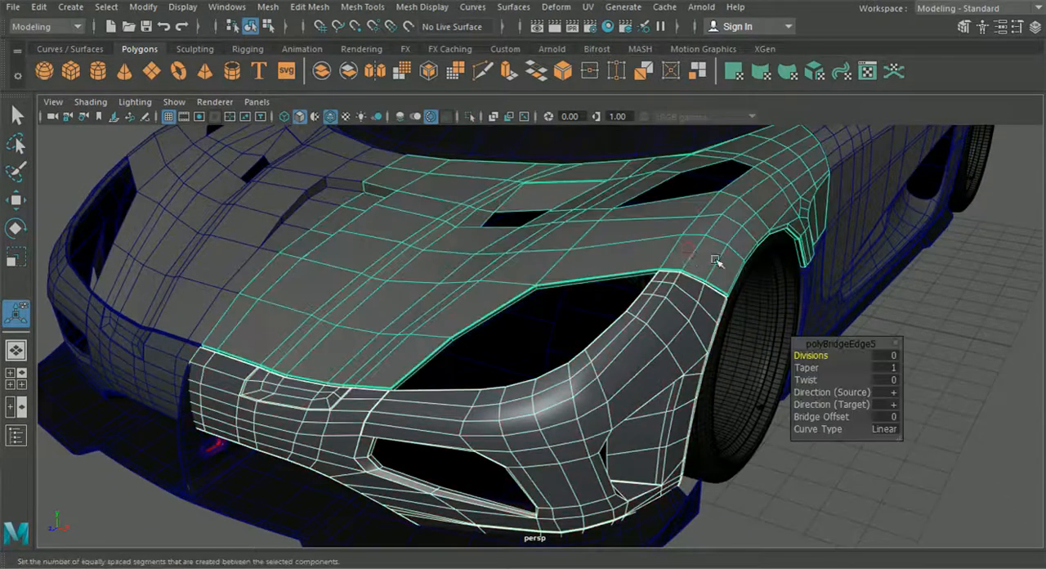
alt+drag(717, 259, 883, 168)
alt+drag(624, 273, 648, 290)
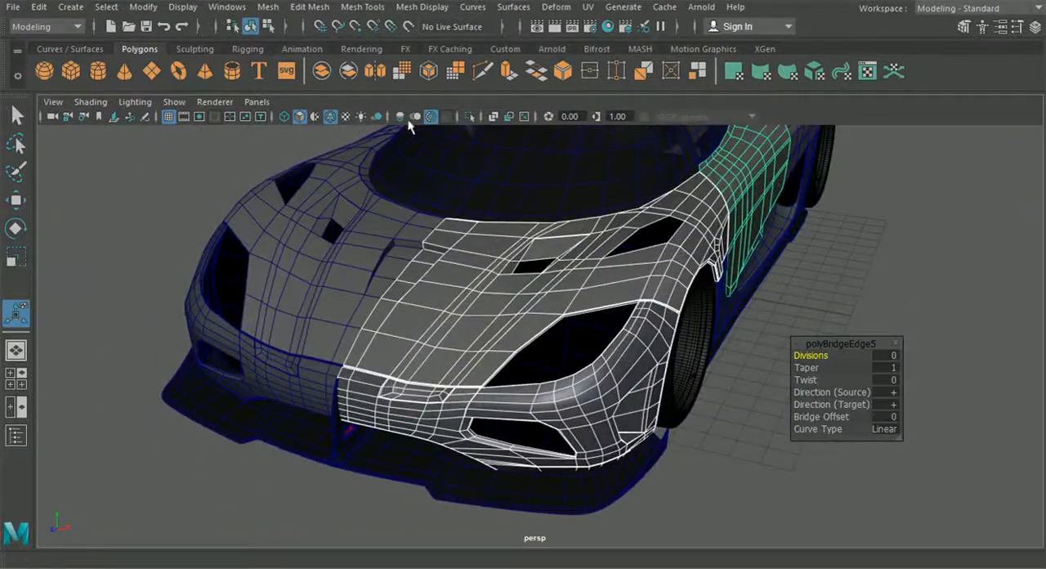
click(471, 120)
alt+drag(783, 444, 599, 366)
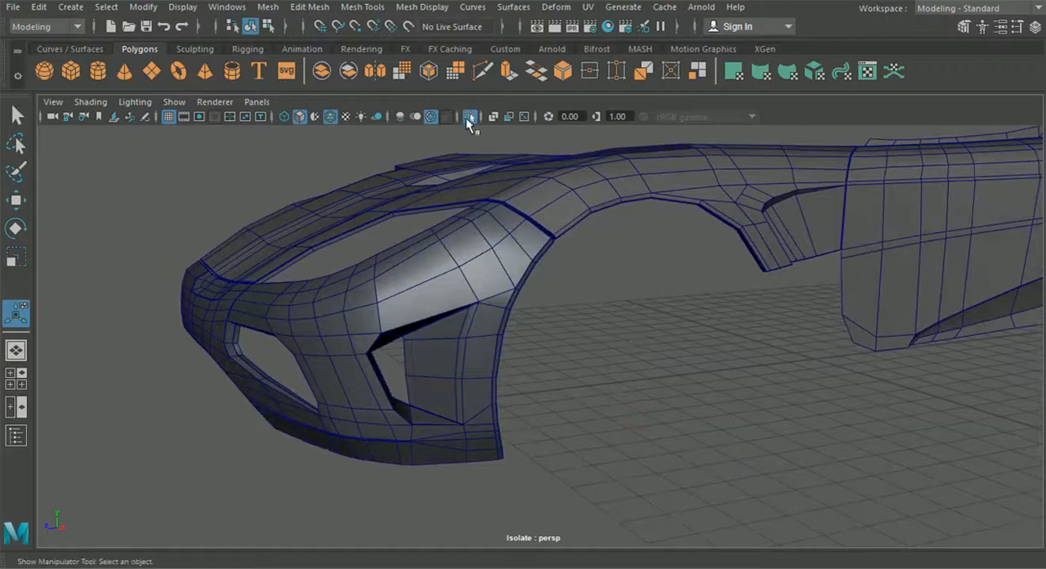
click(470, 118)
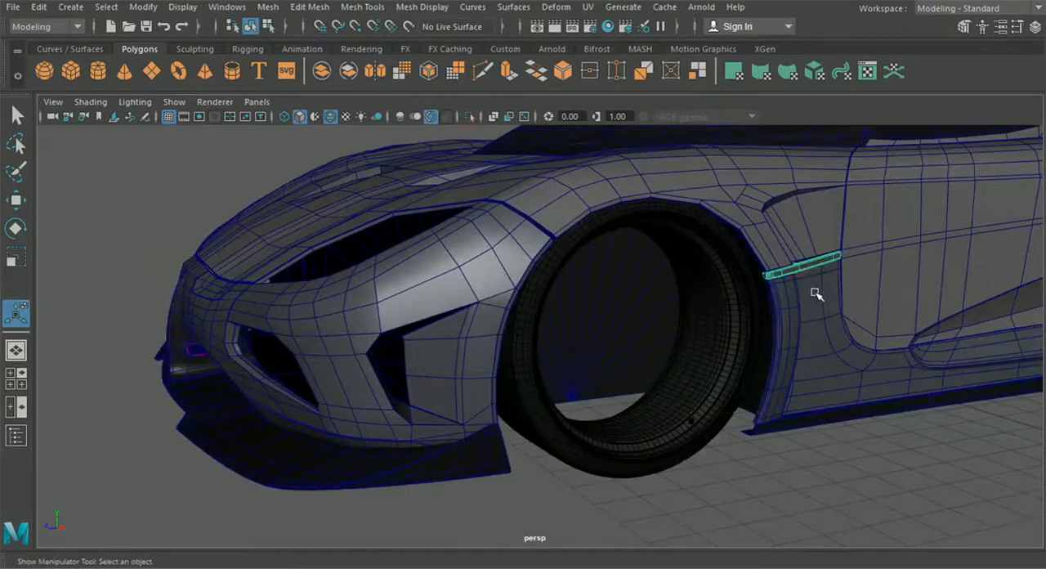
Isolate the front bumper and hood together with the fender's trim strip, rear wheel arch piece and side skirt
shift+click(788, 293)
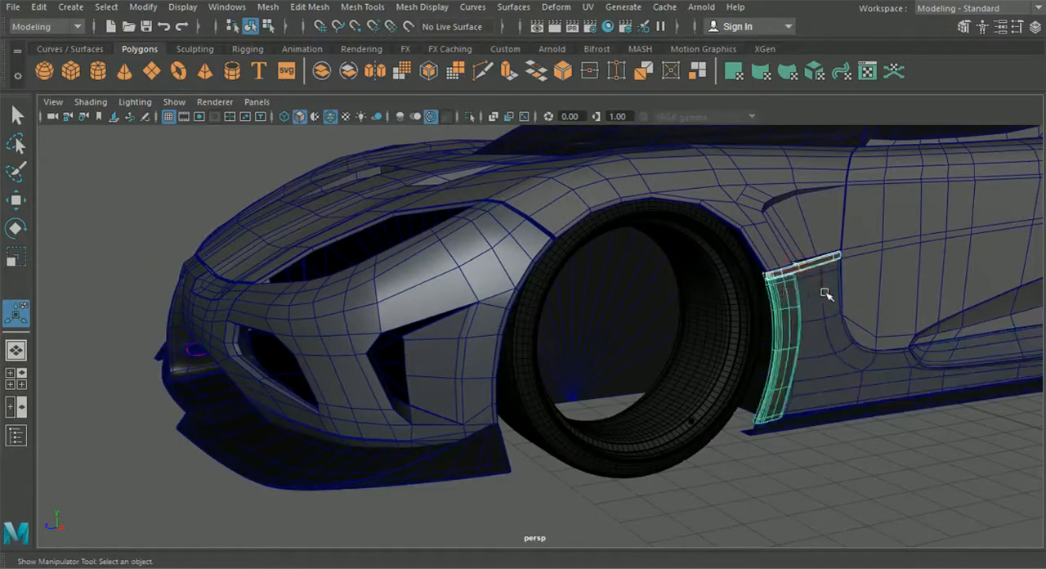
shift+click(826, 296)
shift+click(767, 229)
shift+click(461, 238)
alt+drag(448, 276, 397, 145)
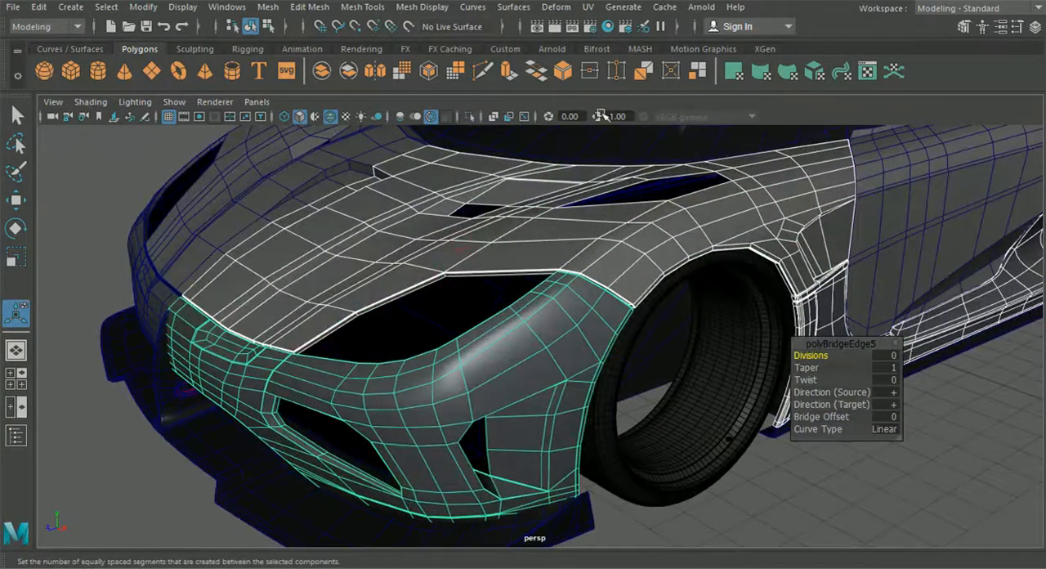
click(466, 118)
click(726, 481)
alt+drag(727, 482, 660, 494)
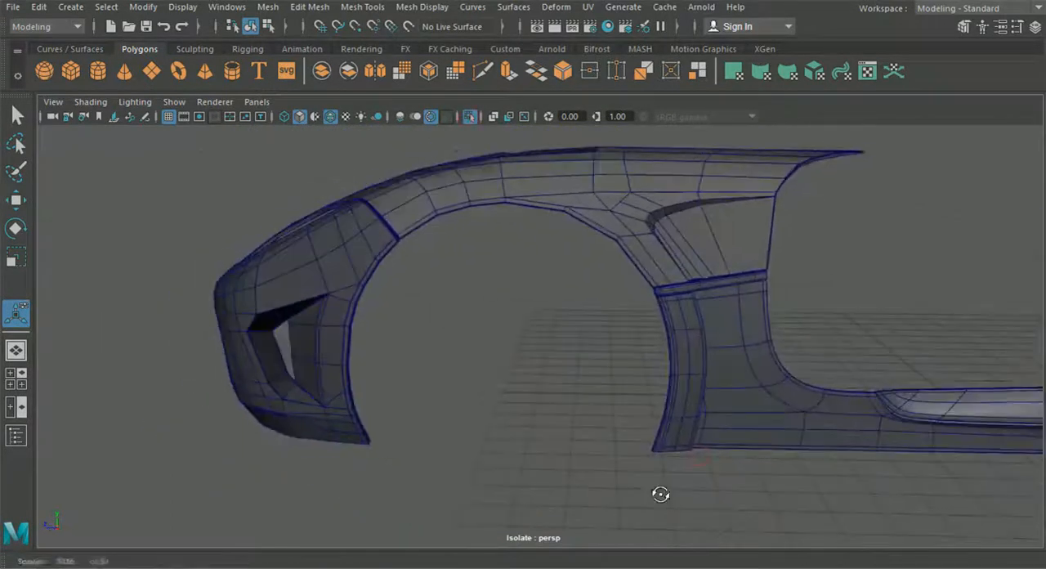
alt+drag(462, 276, 502, 285)
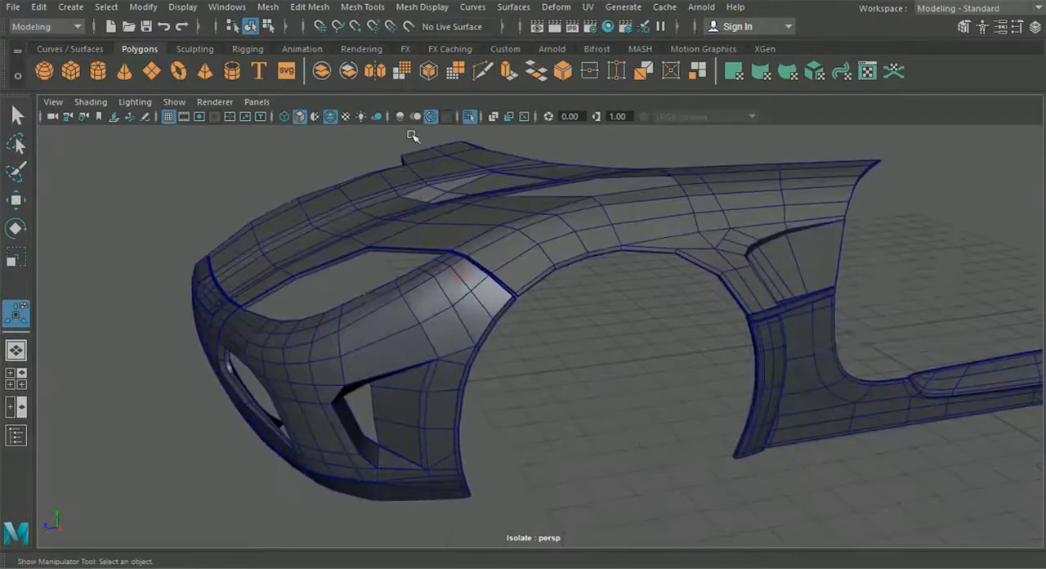
Turn off wireframe over shading and examine the gaps between the isolated panels in smooth preview
click(334, 117)
click(493, 242)
key(3)
click(621, 359)
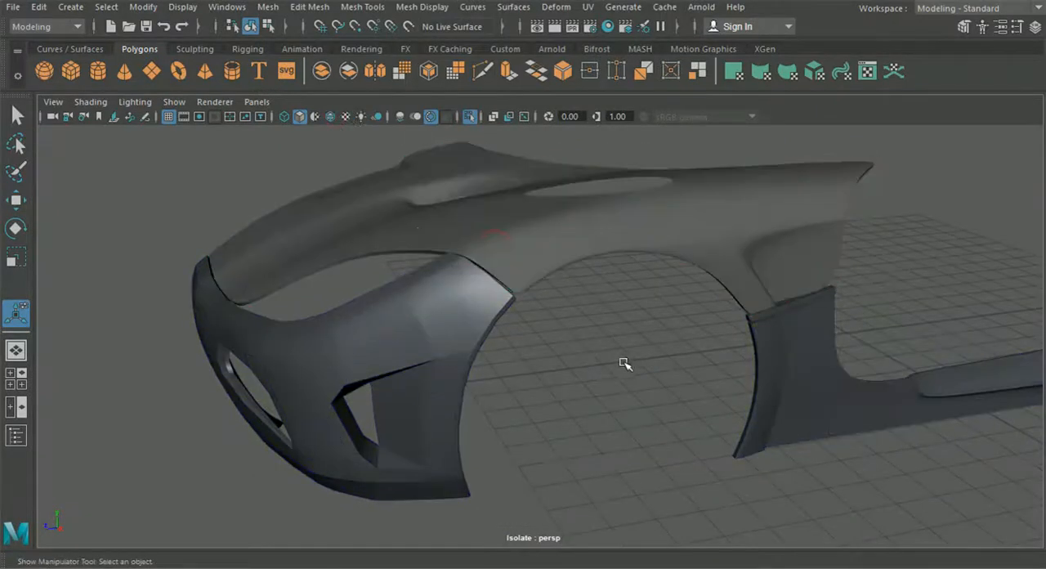
alt+right_drag(621, 360, 605, 401)
alt+drag(605, 401, 516, 393)
alt+middle_drag(516, 392, 495, 395)
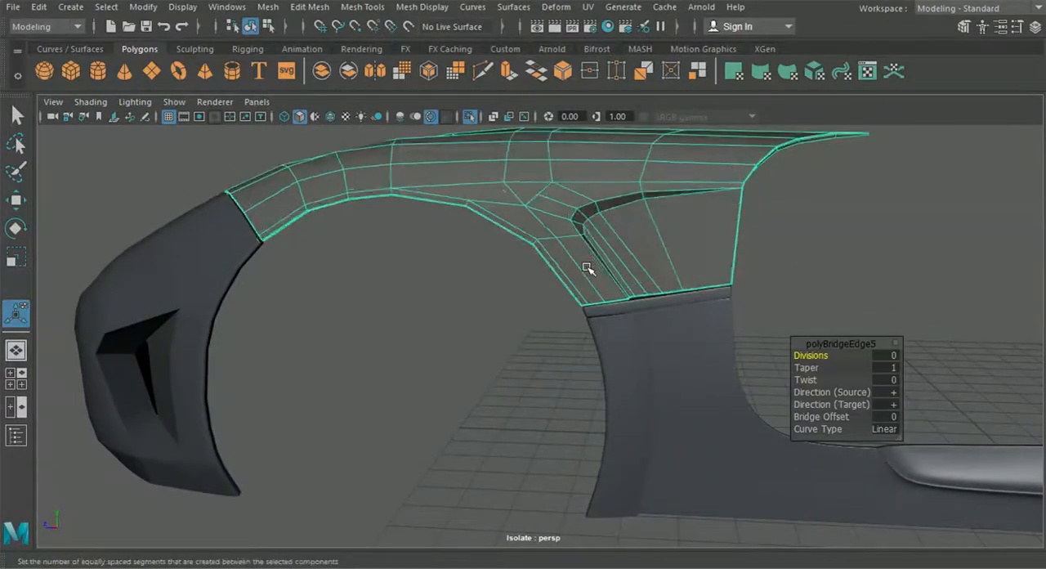
mouse_move(589, 264)
alt+right_down()
mouse_move(603, 296)
mouse_move(572, 270)
alt+right_up()
click(362, 7)
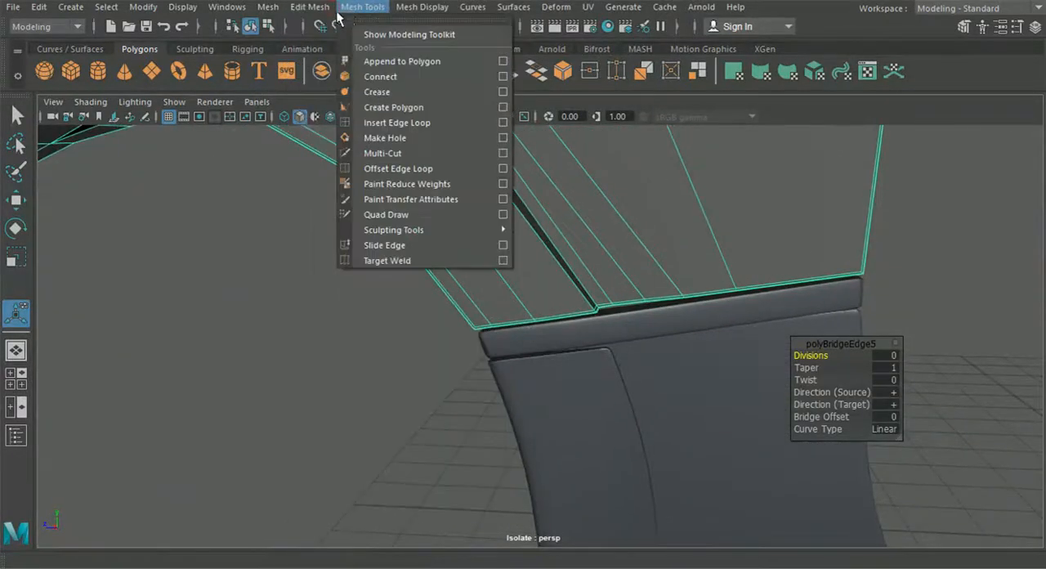
click(397, 123)
alt+drag(430, 163, 490, 223)
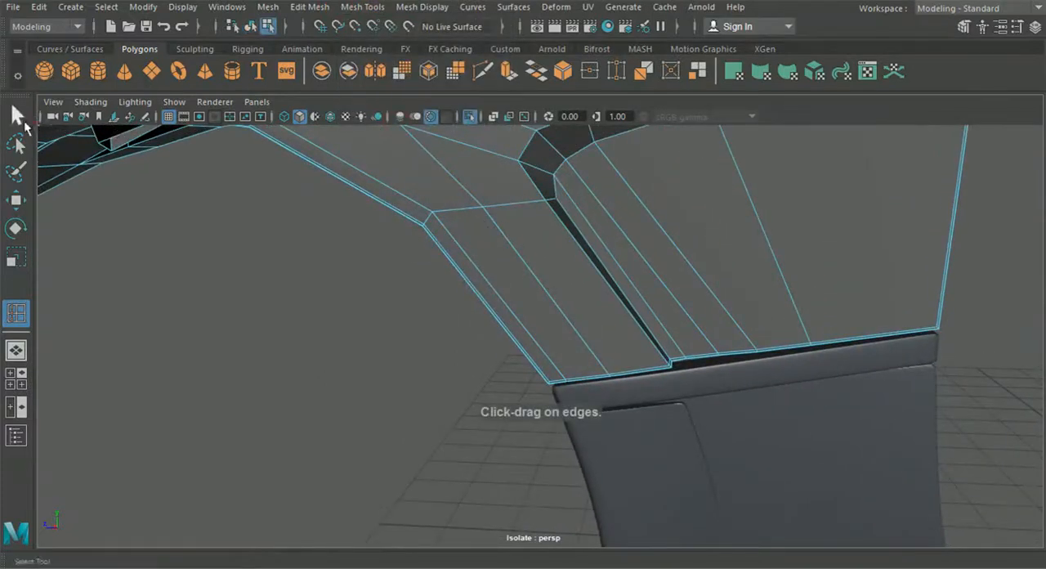
click(18, 115)
alt+right_drag(564, 304, 491, 349)
key(ctrl+z)
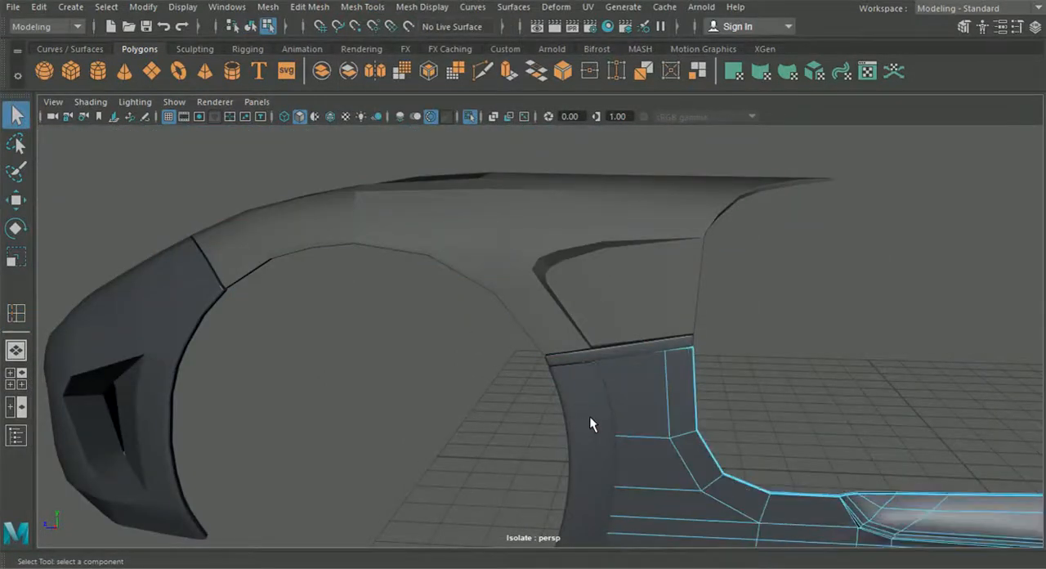
Return to object selection and turn wireframe over shading on to inspect the hood's edge around the front wheel arch
click(251, 26)
drag(604, 364, 606, 365)
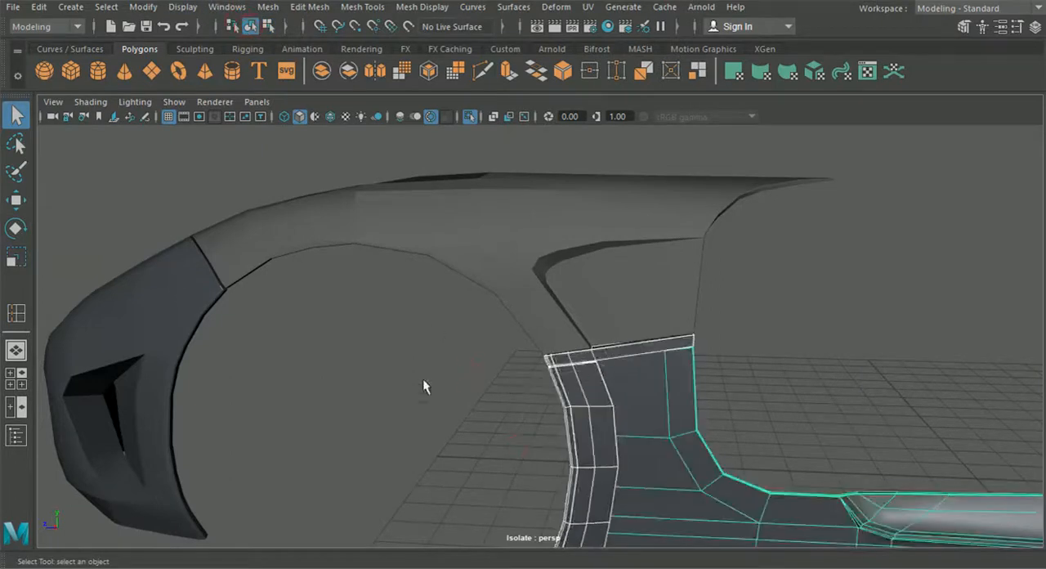
click(139, 349)
click(266, 347)
click(331, 117)
alt+drag(367, 252, 373, 282)
alt+middle_drag(373, 282, 376, 273)
alt+right_drag(377, 273, 437, 311)
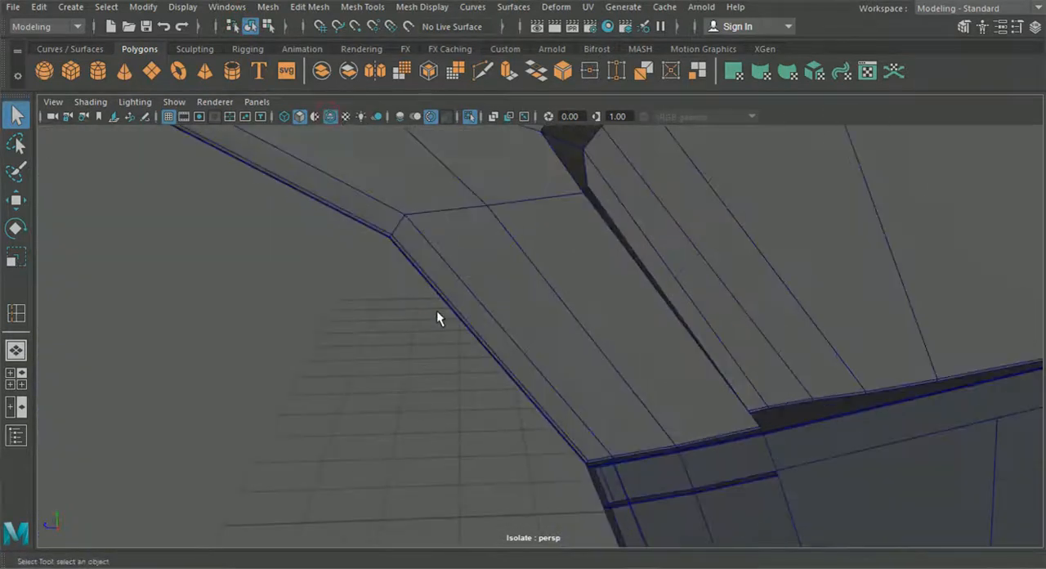
Insert a supporting edge loop along the hood panel's wheel-arch edge, close to the border
click(309, 7)
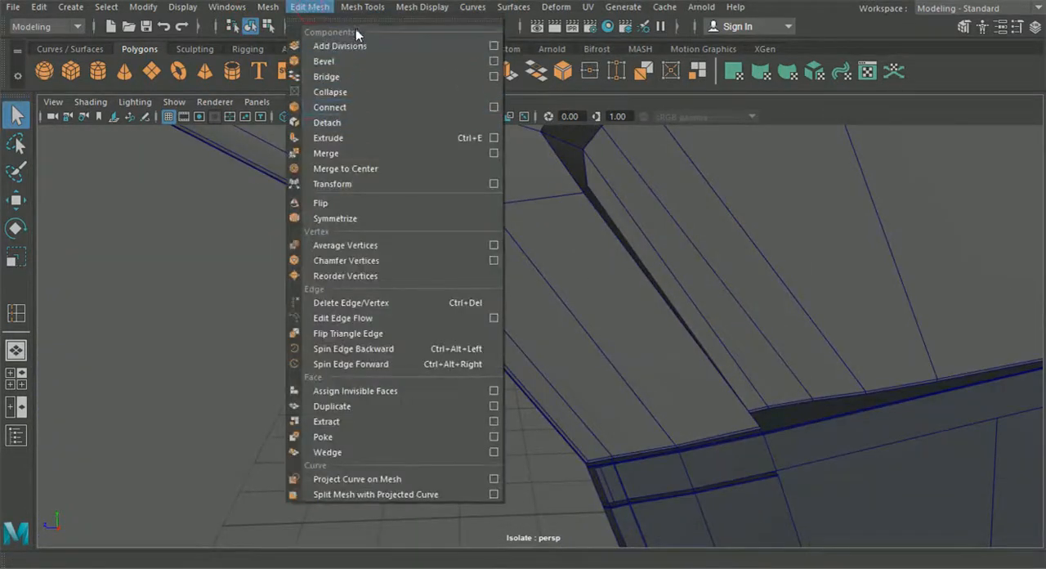
mouse_move(358, 8)
click(402, 122)
alt+middle_drag(604, 337, 532, 273)
alt+right_drag(532, 273, 459, 384)
mouse_move(467, 383)
mouse_down()
mouse_move(488, 357)
mouse_move(481, 369)
mouse_up()
scroll(466, 371, down, 10)
scroll(435, 343, up, 5)
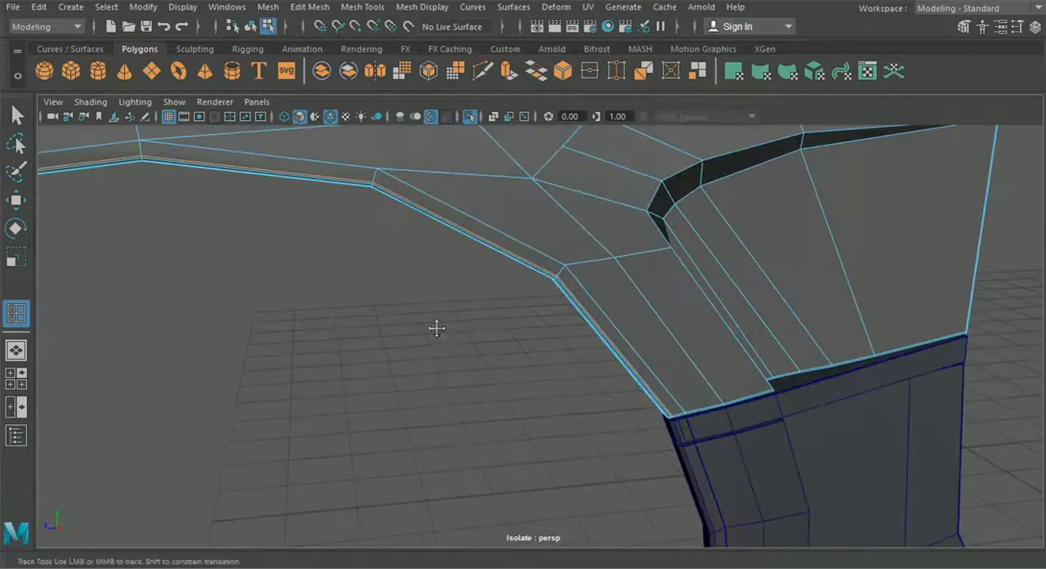
alt+middle_drag(438, 331, 430, 341)
scroll(431, 342, up, 5)
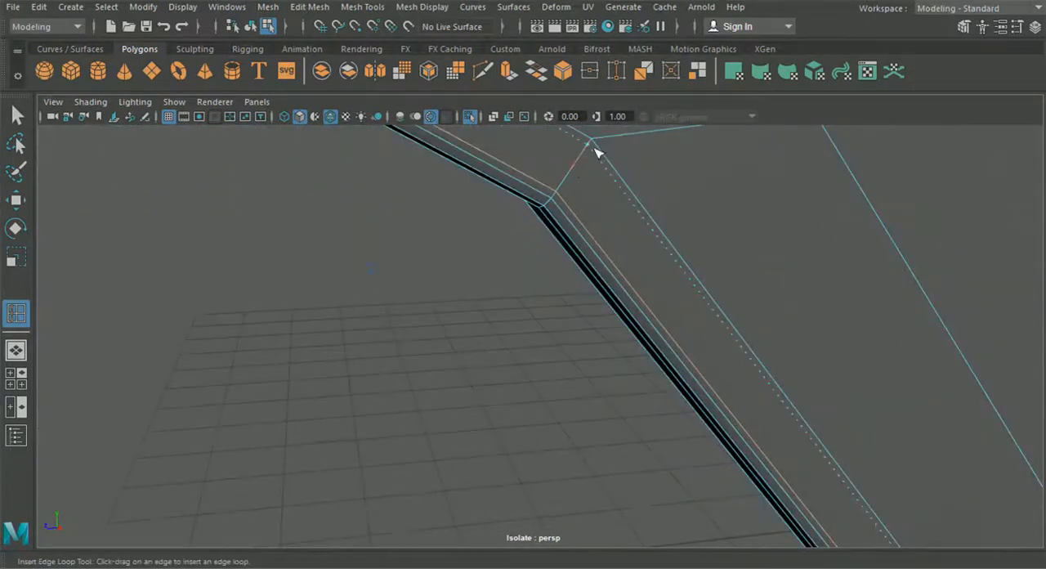
drag(595, 145, 596, 146)
scroll(622, 196, down, 6)
Insert a supporting edge loop close to the hood panel's lower rear edge, above the side panel, and leave the tool
alt+middle_drag(623, 339, 539, 260)
scroll(540, 261, up, 3)
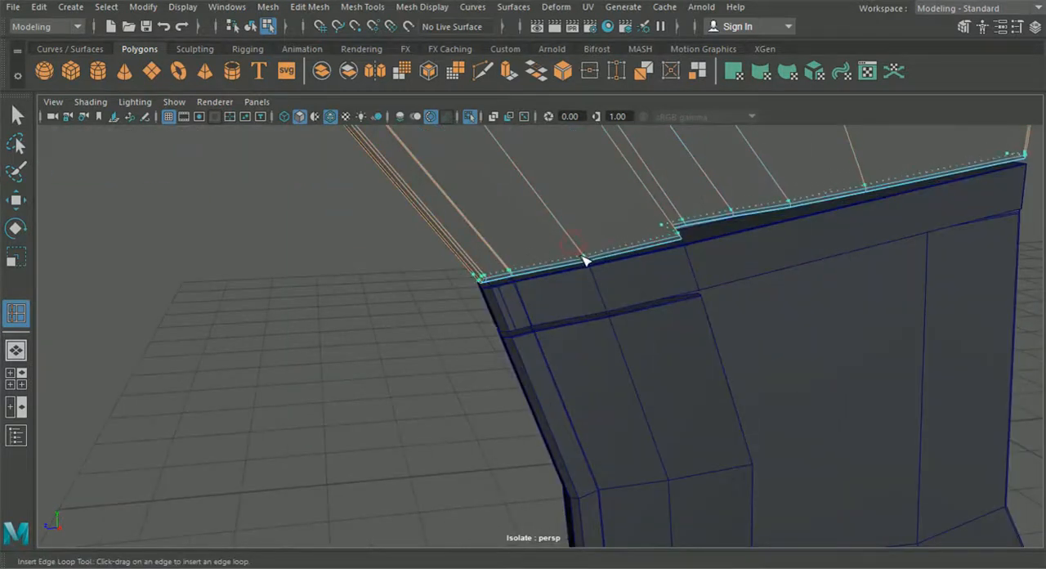
drag(583, 258, 582, 261)
scroll(580, 268, down, 6)
alt+middle_drag(580, 269, 570, 290)
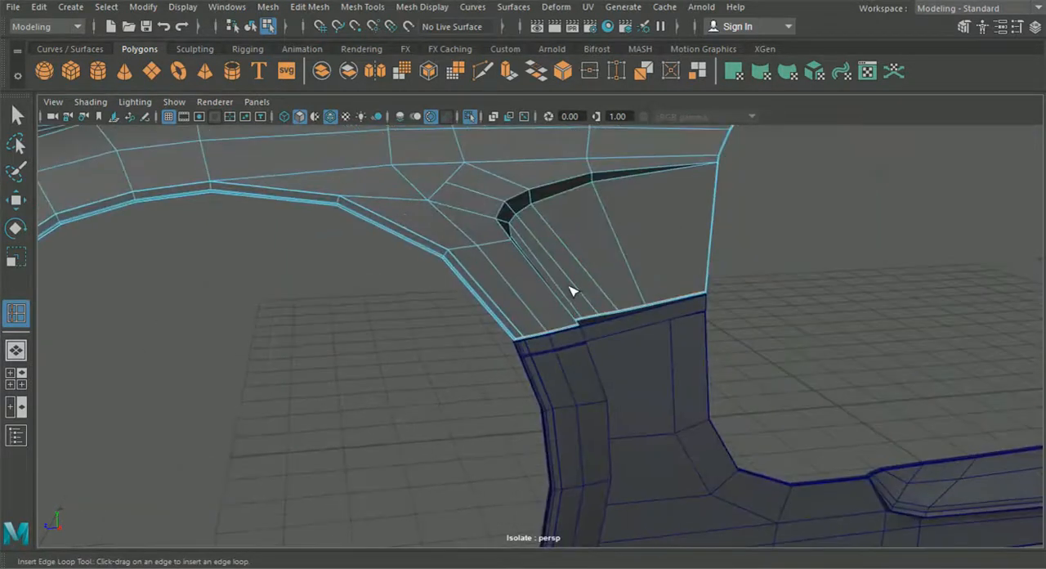
click(14, 117)
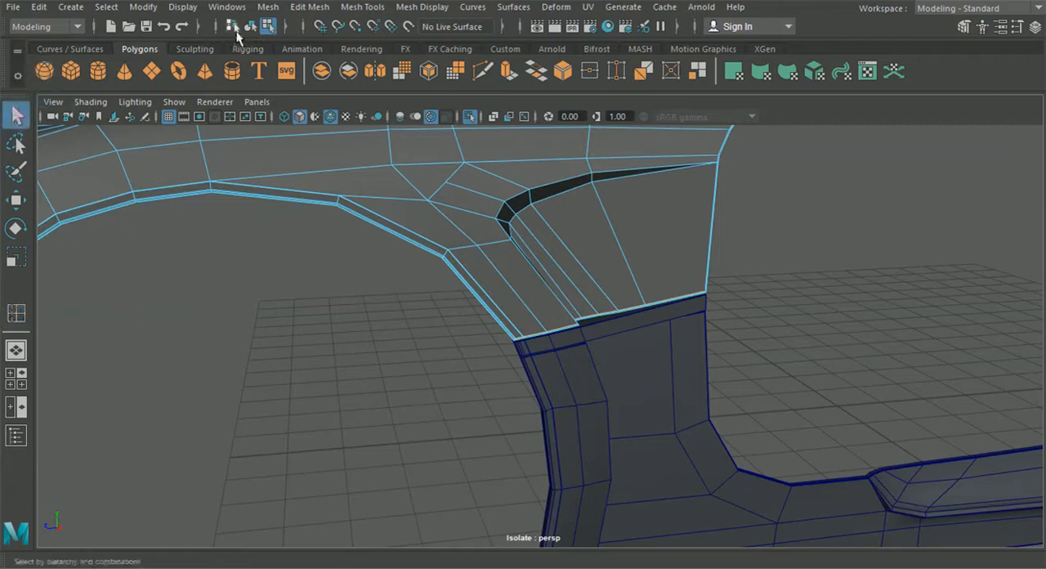
Turn off wireframe over shading and examine the seam between the hood's front edge and the bumper
click(346, 318)
mouse_move(362, 338)
alt+mouse_down()
mouse_move(334, 311)
mouse_move(315, 330)
mouse_move(349, 336)
alt+mouse_up()
click(330, 117)
mouse_move(335, 251)
alt+mouse_down()
mouse_move(395, 252)
mouse_move(400, 317)
mouse_move(532, 272)
alt+mouse_up()
click(381, 262)
alt+drag(347, 423, 425, 327)
Activate Insert Edge Loop on the hood and turn wireframe over shading back on around the headlight opening
click(309, 6)
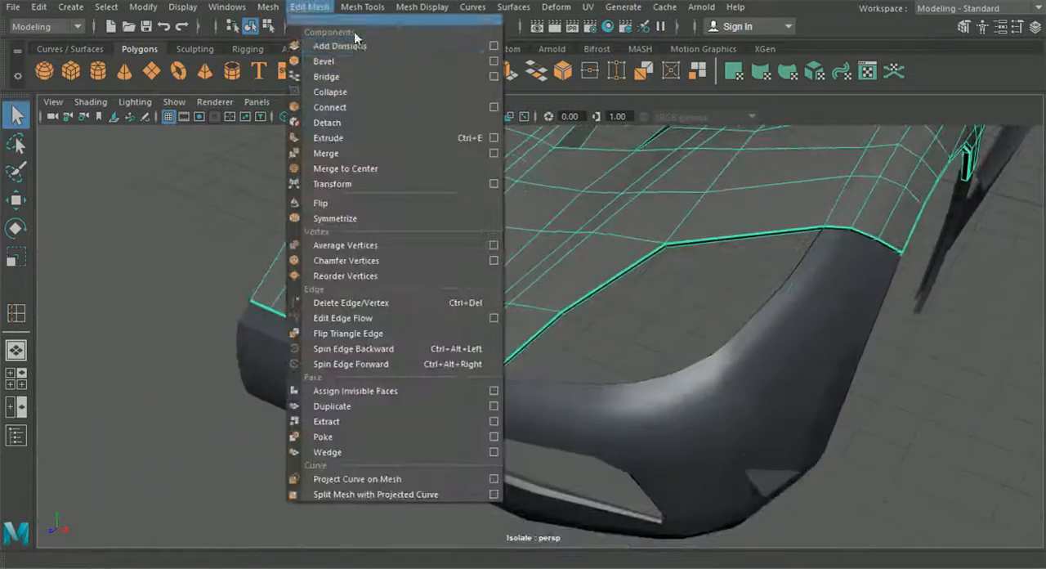
click(384, 121)
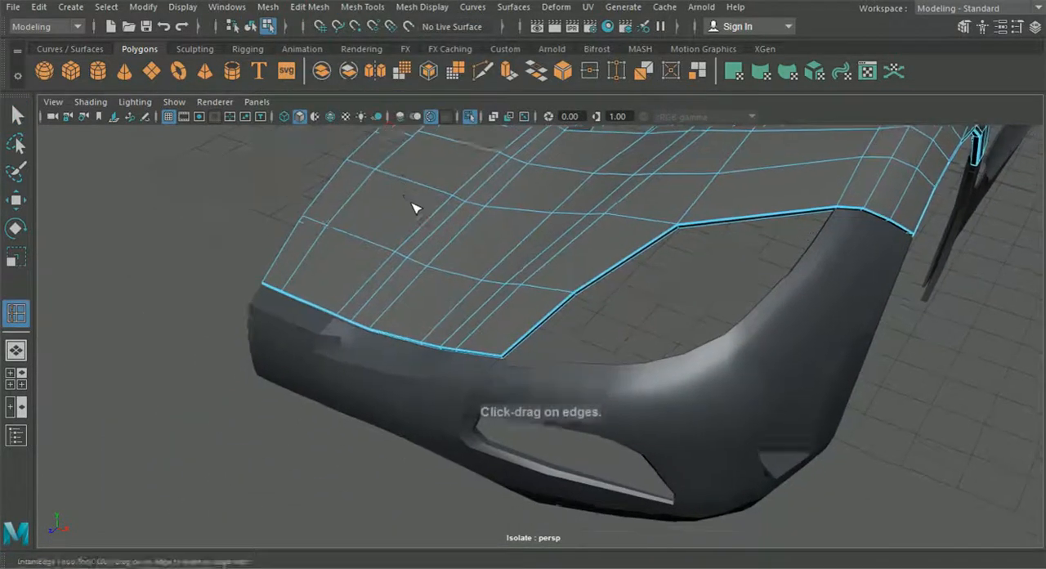
alt+right_drag(416, 208, 376, 232)
click(330, 117)
alt+middle_drag(358, 219, 388, 220)
mouse_move(389, 221)
alt+right_down()
mouse_move(462, 406)
mouse_move(484, 405)
alt+right_up()
drag(472, 409, 495, 419)
scroll(517, 417, down, 3)
scroll(495, 418, down, 4)
alt+middle_drag(495, 418, 461, 409)
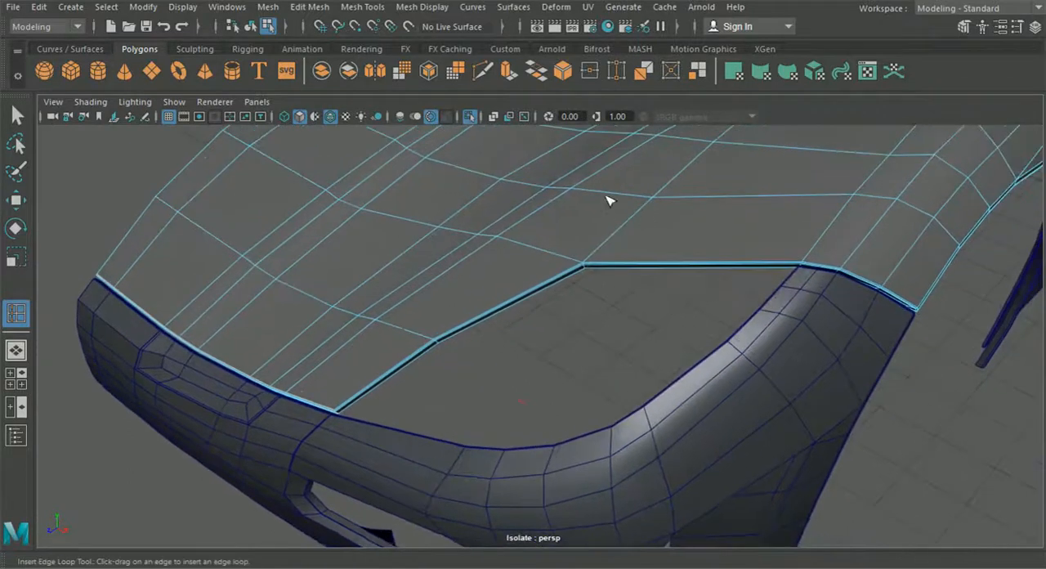
Use Multi-Cut to add a short edge across the hood's corner at the bend of the headlight opening
click(482, 71)
alt+middle_drag(627, 248, 601, 319)
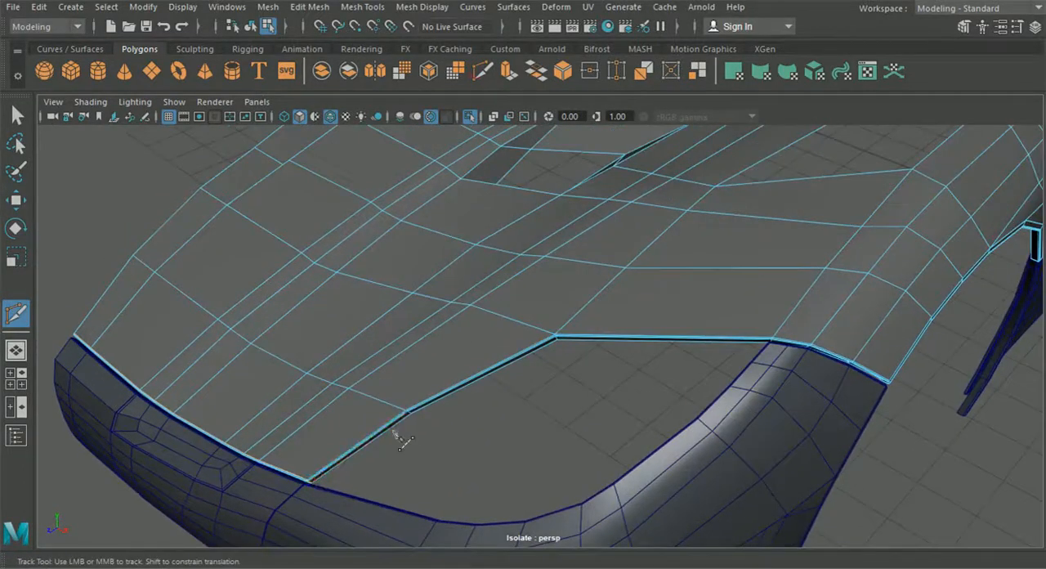
scroll(564, 347, up, 6)
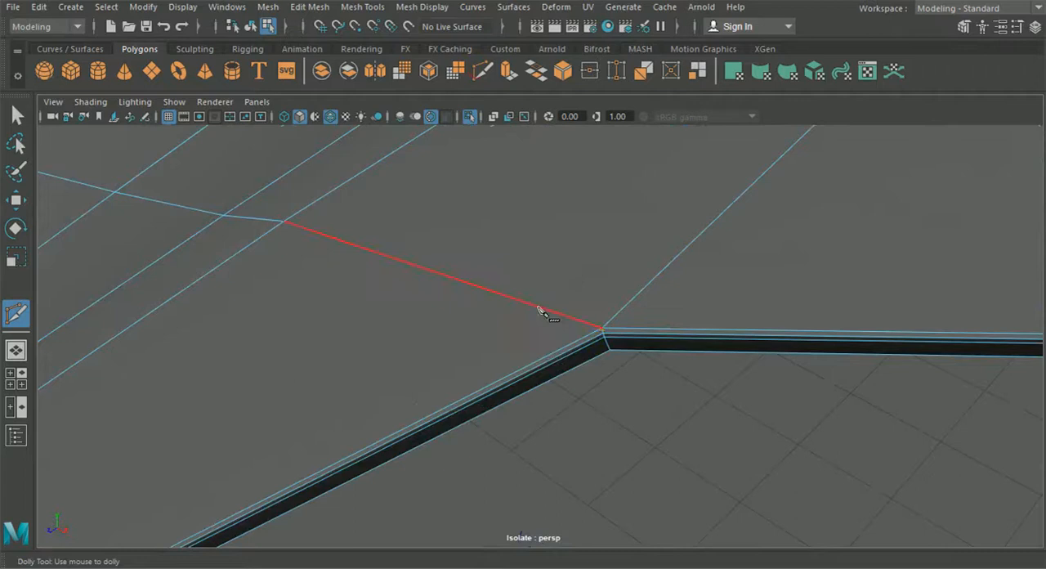
click(613, 319)
Insert an edge loop close to the front section of the hood's headlight edge
click(369, 6)
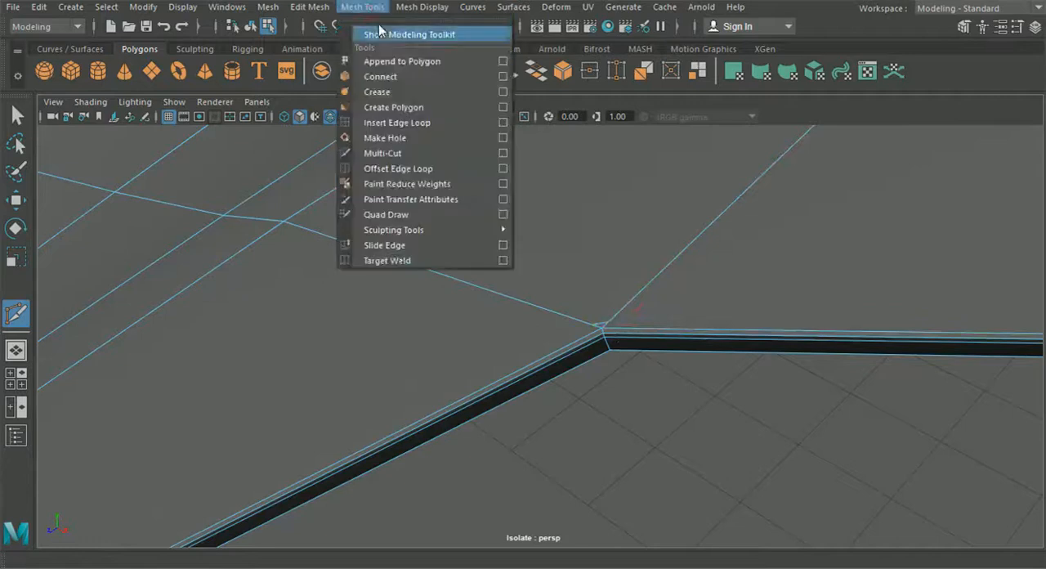
click(385, 122)
alt+middle_drag(817, 290, 467, 288)
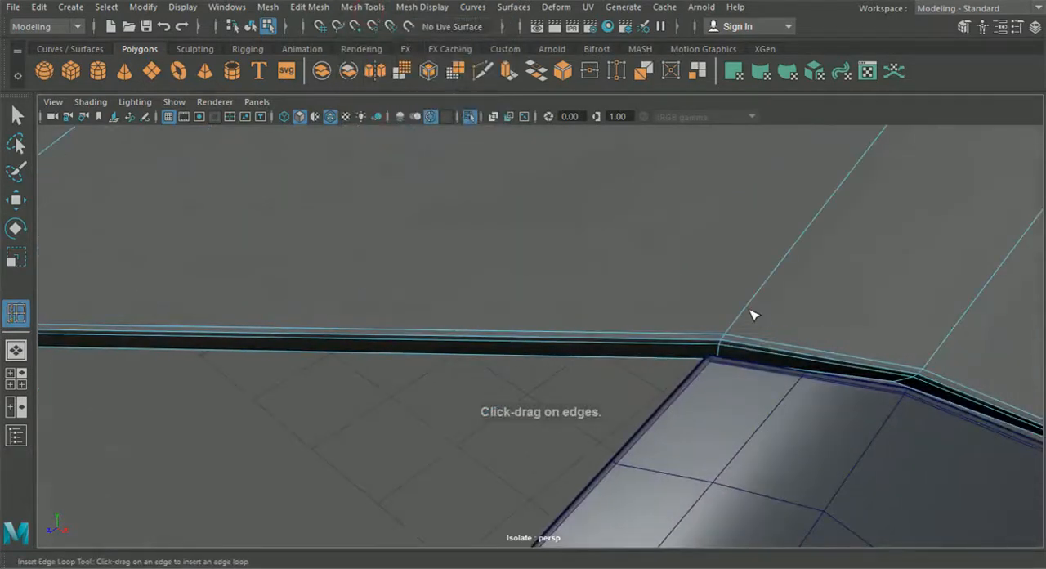
scroll(733, 337, down, 3)
alt+middle_drag(212, 376, 881, 307)
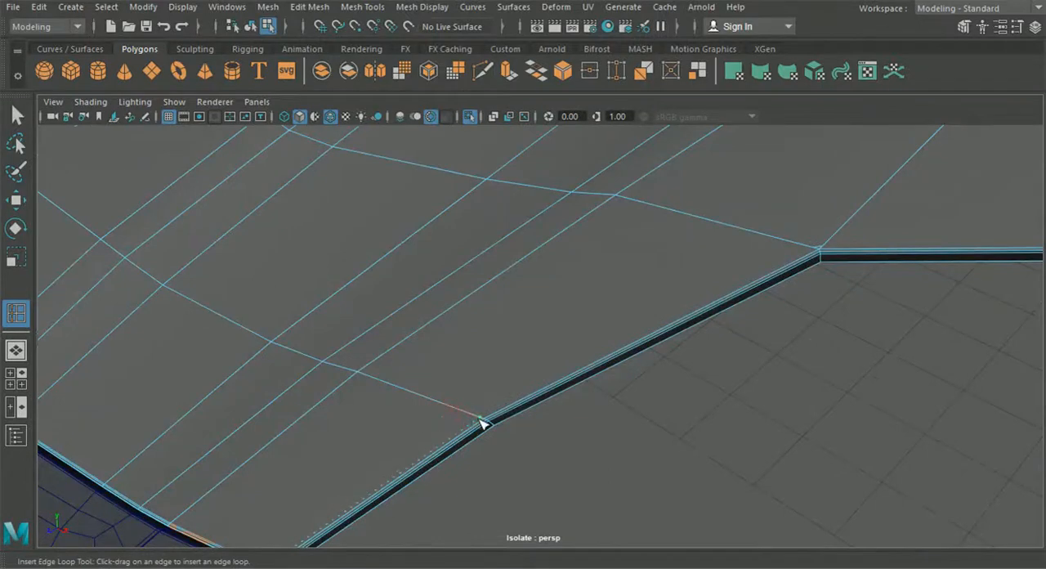
Continue the supporting edge with Multi-Cut along the hood's headlight edge, past the bend to the bumper corner
alt+right_drag(462, 189, 397, 484)
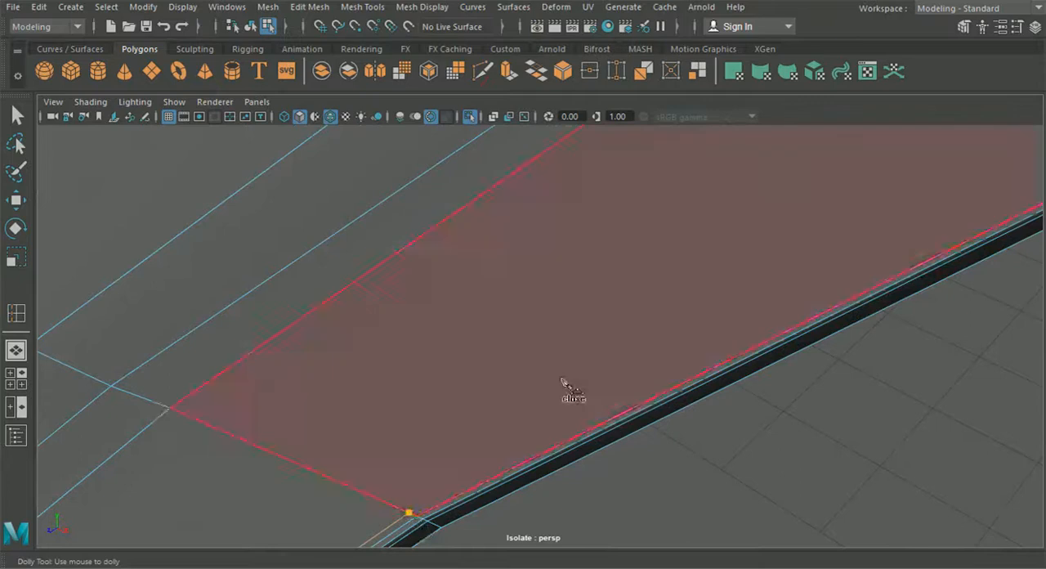
alt+middle_drag(564, 382, 444, 420)
click(417, 450)
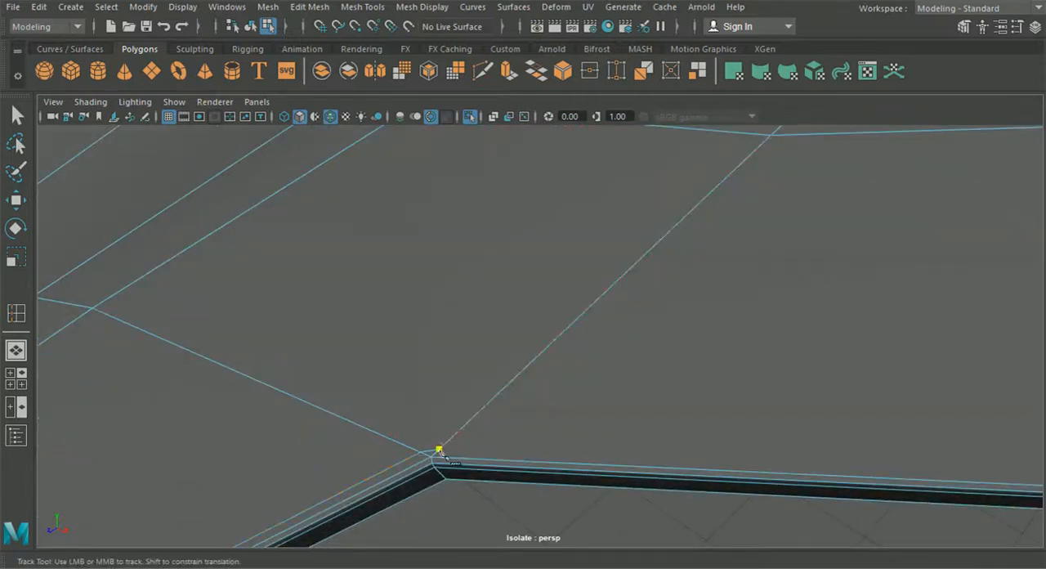
alt+middle_drag(630, 423, 608, 375)
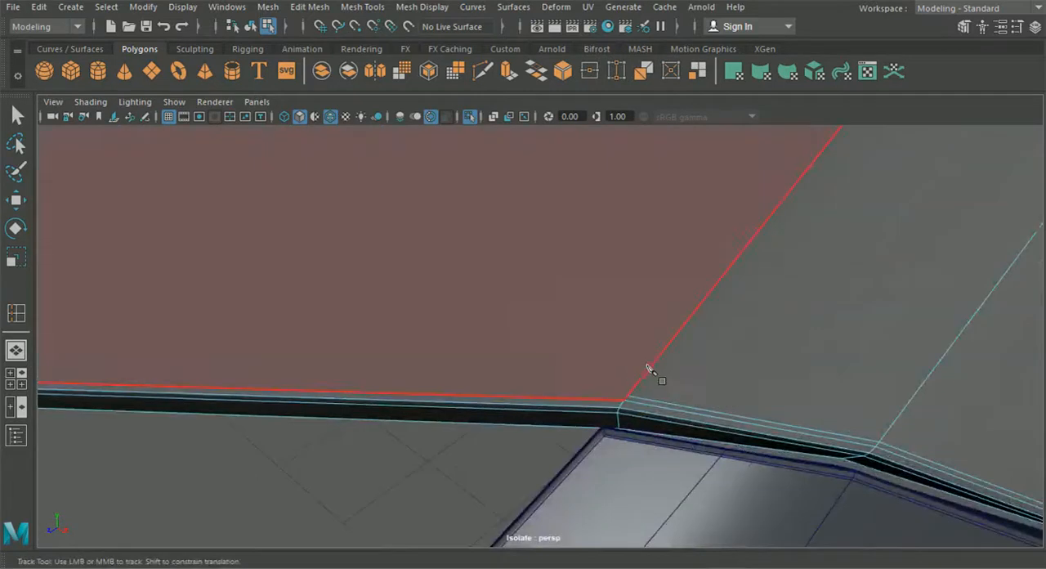
click(628, 396)
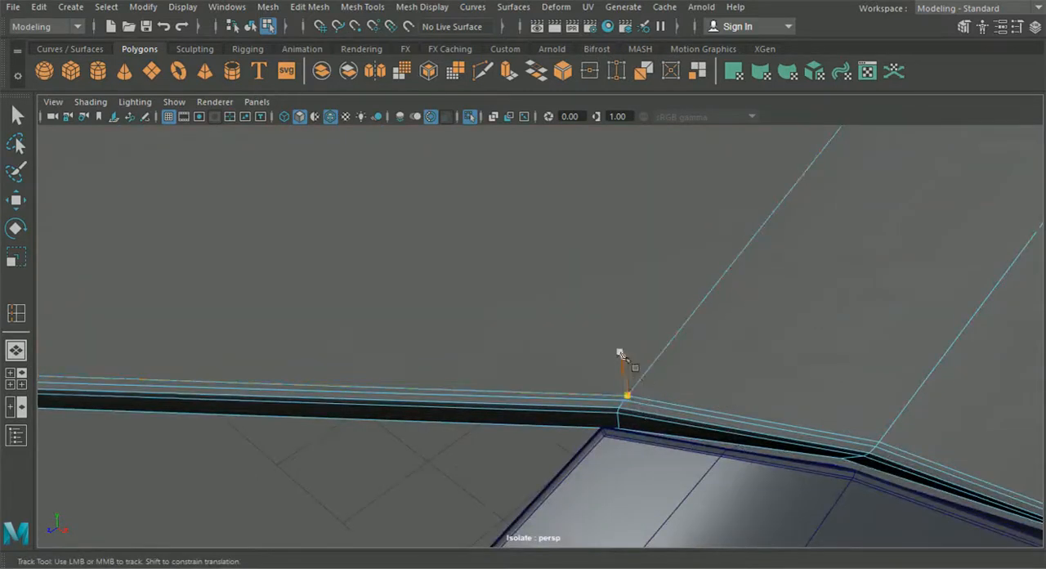
Merge the two neighbouring vertices at the bend of the hood's headlight edge
click(310, 7)
mouse_move(364, 10)
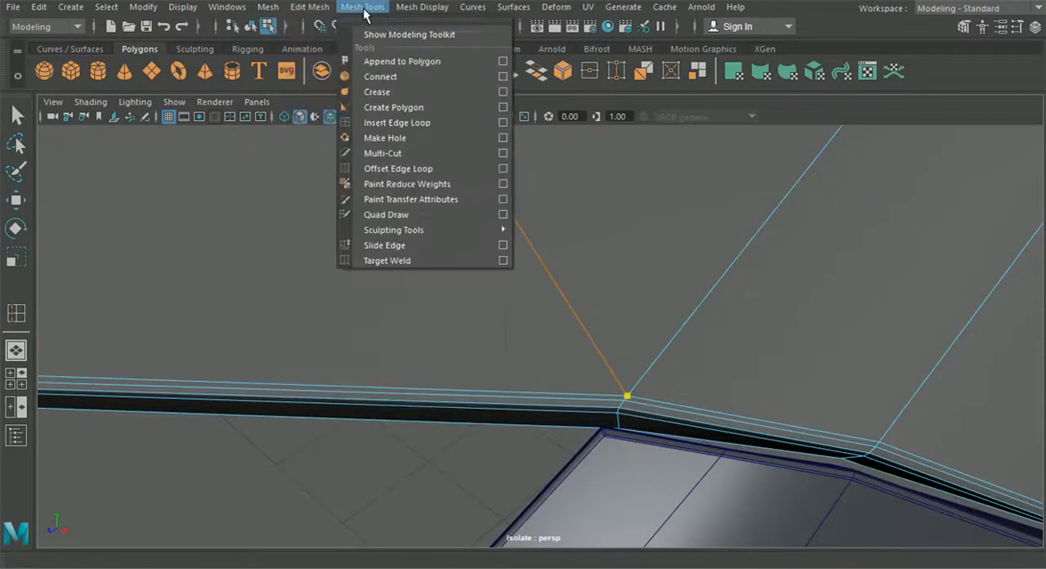
click(447, 123)
alt+middle_drag(425, 251, 569, 252)
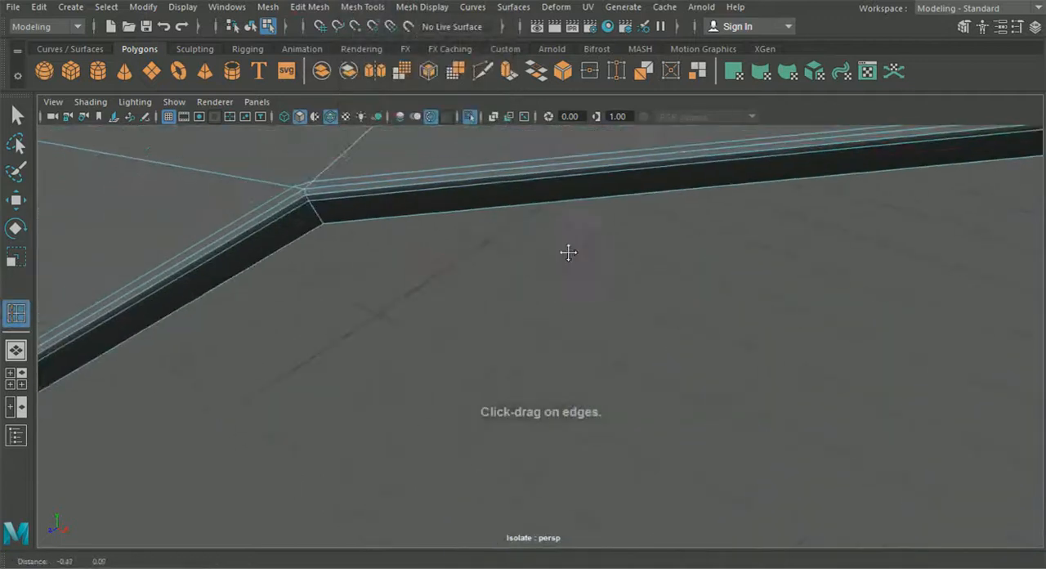
key(q)
right_drag(154, 162, 112, 103)
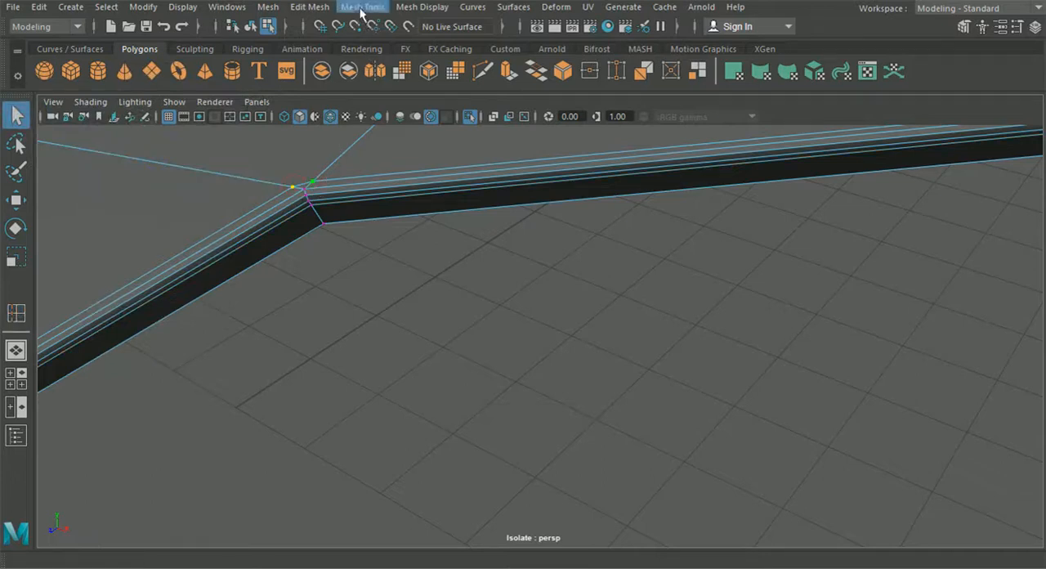
click(309, 7)
click(353, 152)
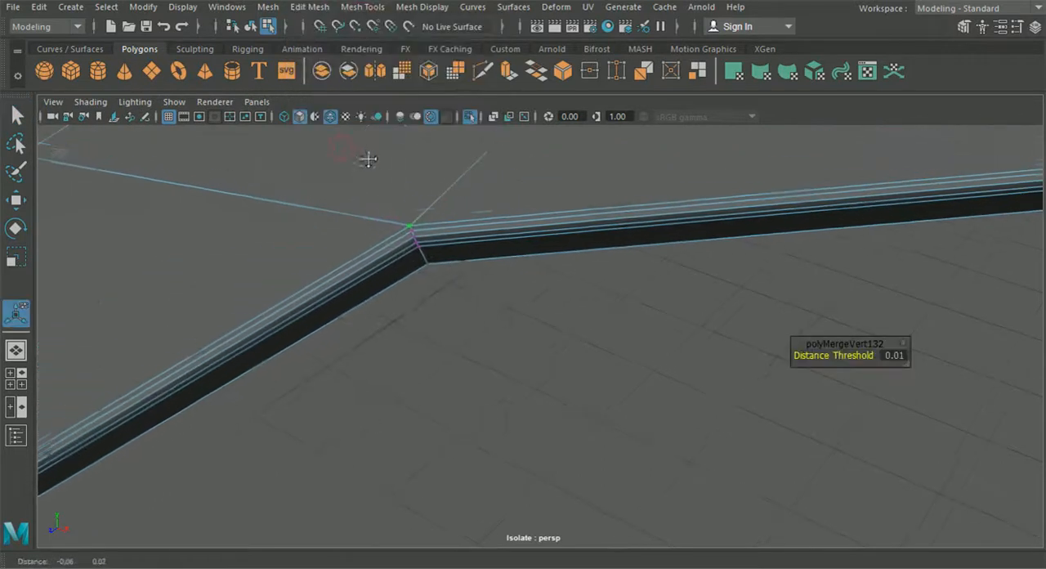
click(18, 201)
drag(467, 245, 473, 255)
click(479, 289)
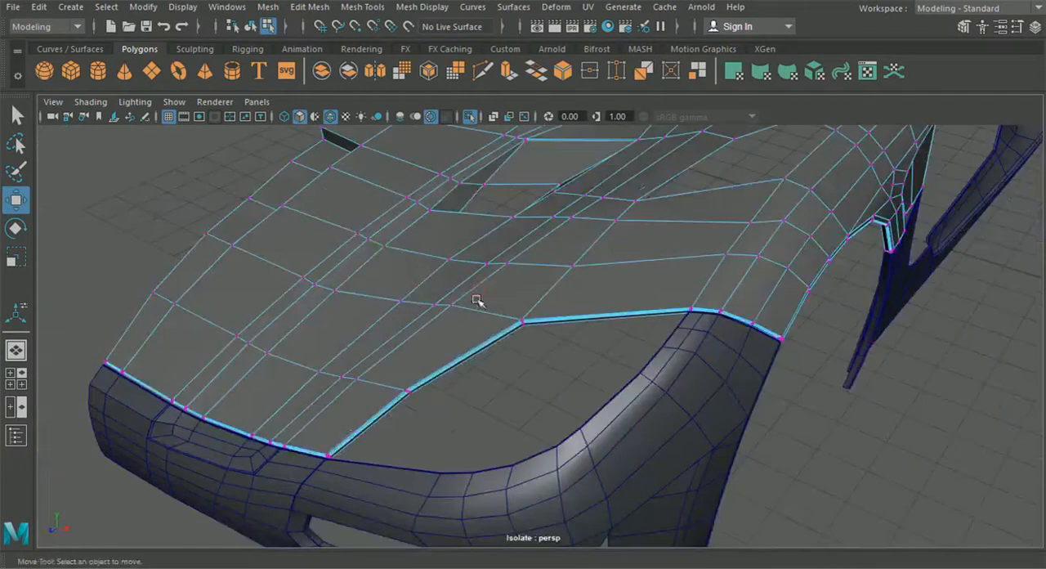
Show the hood in smooth preview and turn off wireframe over shading to inspect its headlight edge
click(250, 26)
key(3)
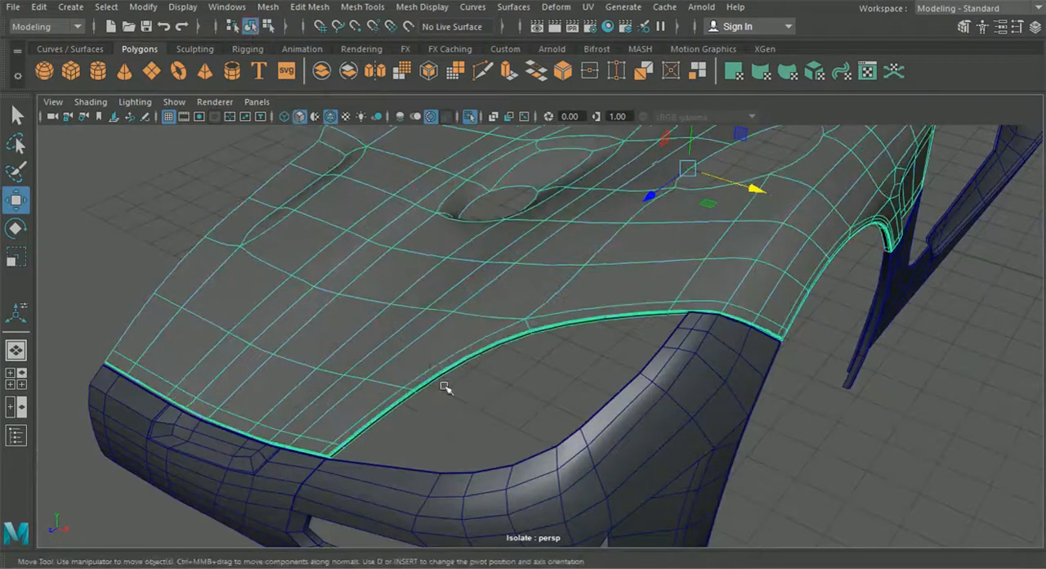
click(482, 433)
alt+drag(481, 432, 485, 390)
click(331, 119)
alt+drag(432, 249, 455, 235)
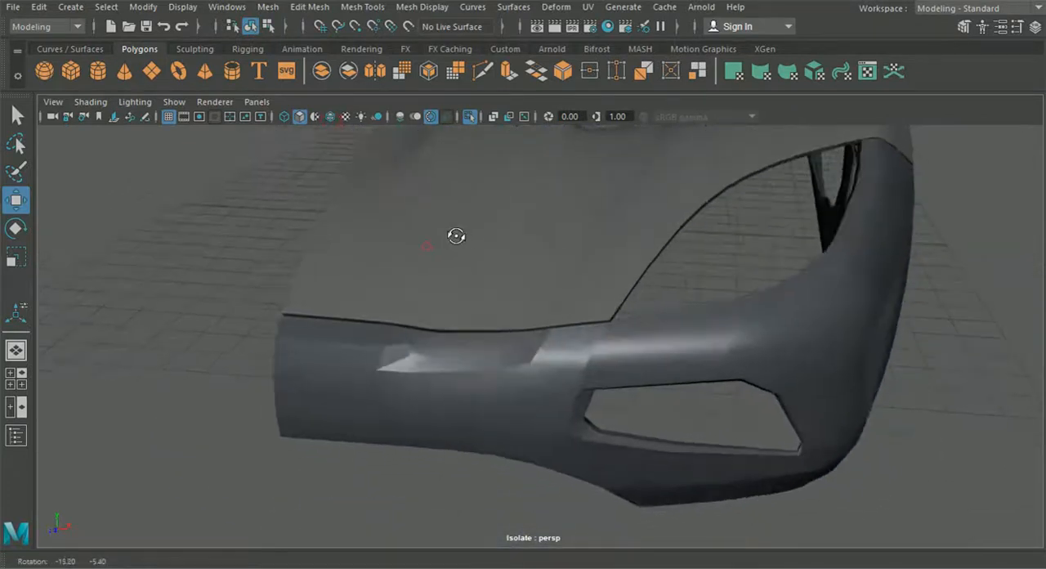
Show the front bumper in smooth preview and examine how its seams line up with the smoothed hood
click(462, 375)
key(3)
click(688, 276)
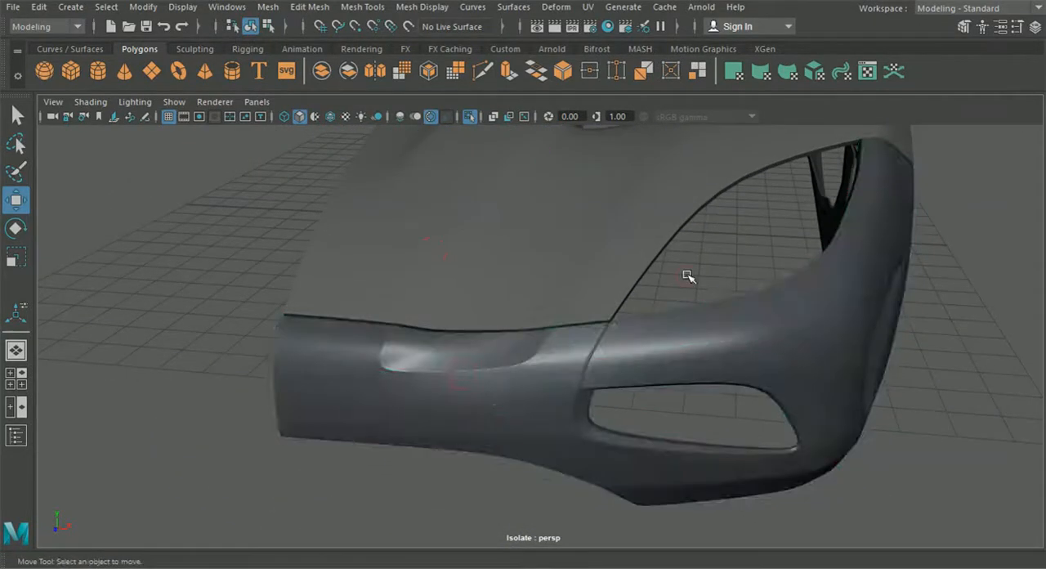
alt+drag(688, 277, 687, 269)
alt+drag(456, 315, 425, 294)
alt+drag(549, 209, 565, 212)
alt+drag(368, 229, 477, 343)
click(727, 316)
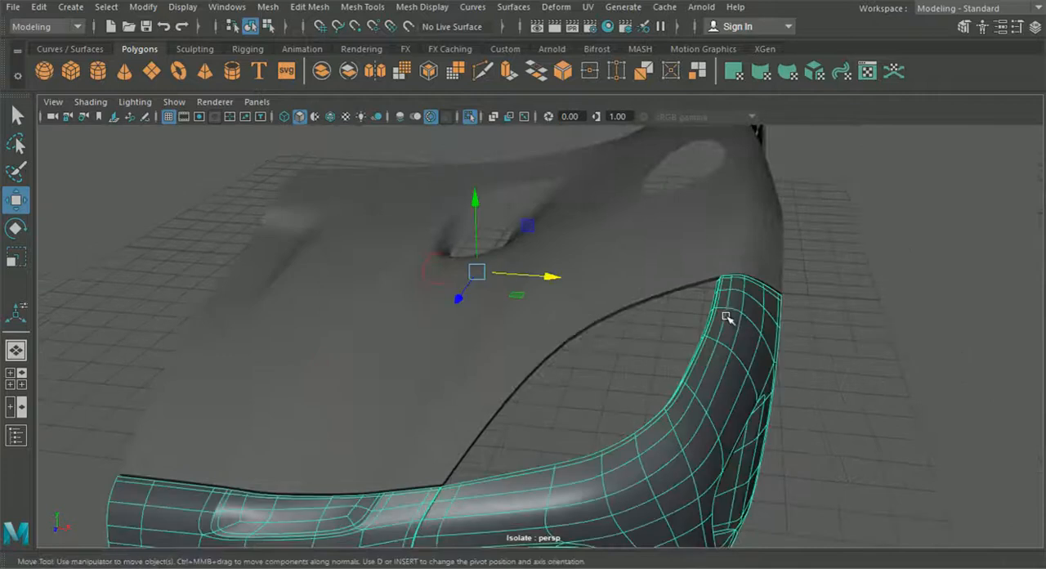
click(712, 258)
alt+drag(701, 287, 635, 296)
Return the hood and front bumper to unsmoothed display and view the car from the wheel-arch side
click(739, 298)
click(660, 291)
key(1)
click(664, 340)
key(1)
click(736, 335)
alt+drag(722, 322, 362, 226)
Smooth-preview the hood and front bumper again and check their alignment around the wheel arch
click(356, 222)
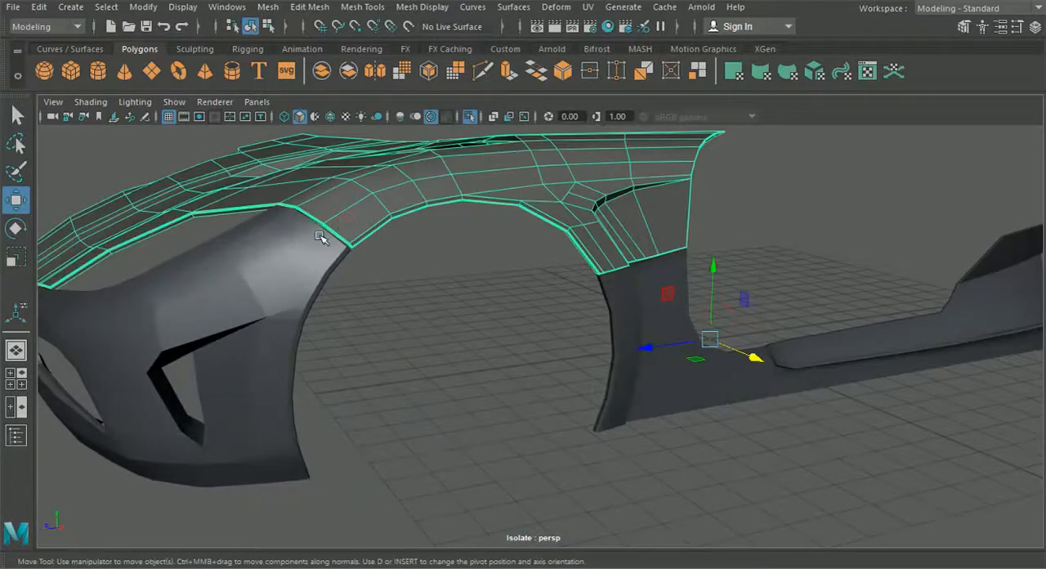
key(3)
click(307, 280)
key(3)
click(491, 317)
alt+drag(505, 334, 489, 284)
Cut a short supporting edge from the side vent's pointed end up to the next edge along the hood's rear border
click(621, 315)
key(f)
alt+middle_drag(658, 357, 584, 333)
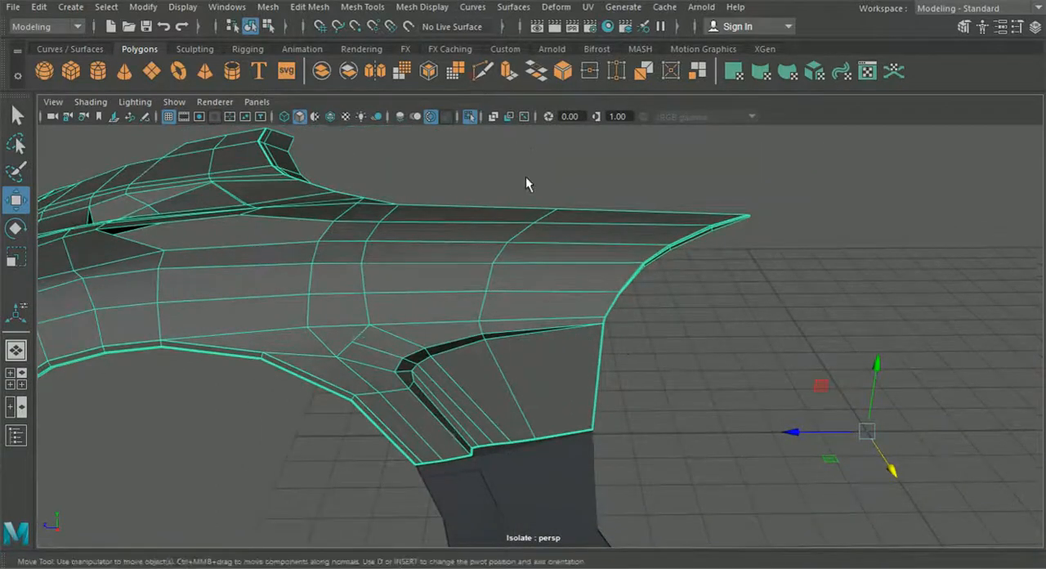
alt+right_drag(491, 213, 621, 407)
alt+right_drag(593, 324, 513, 326)
alt+middle_drag(426, 209, 343, 178)
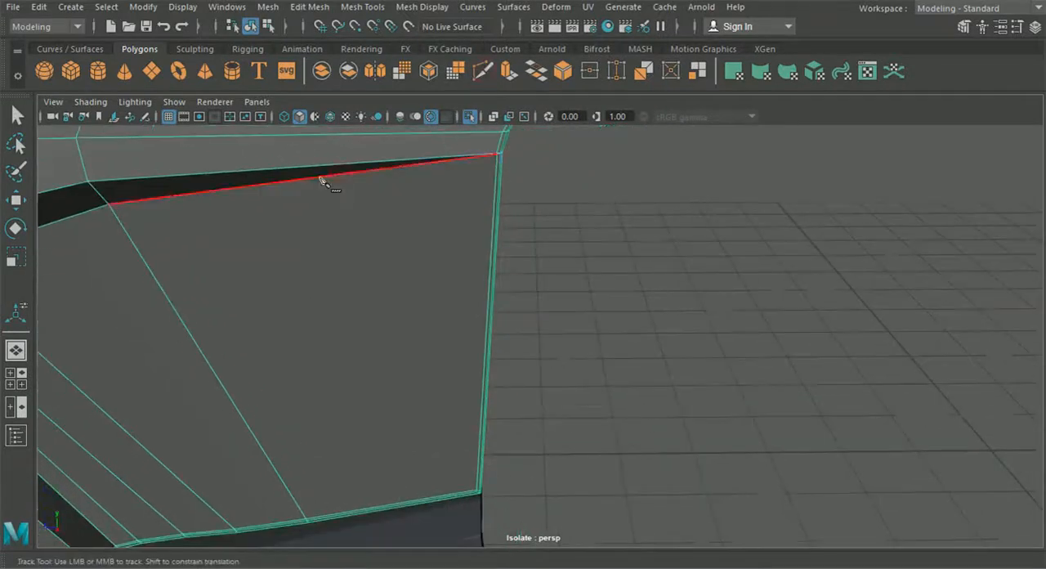
click(497, 153)
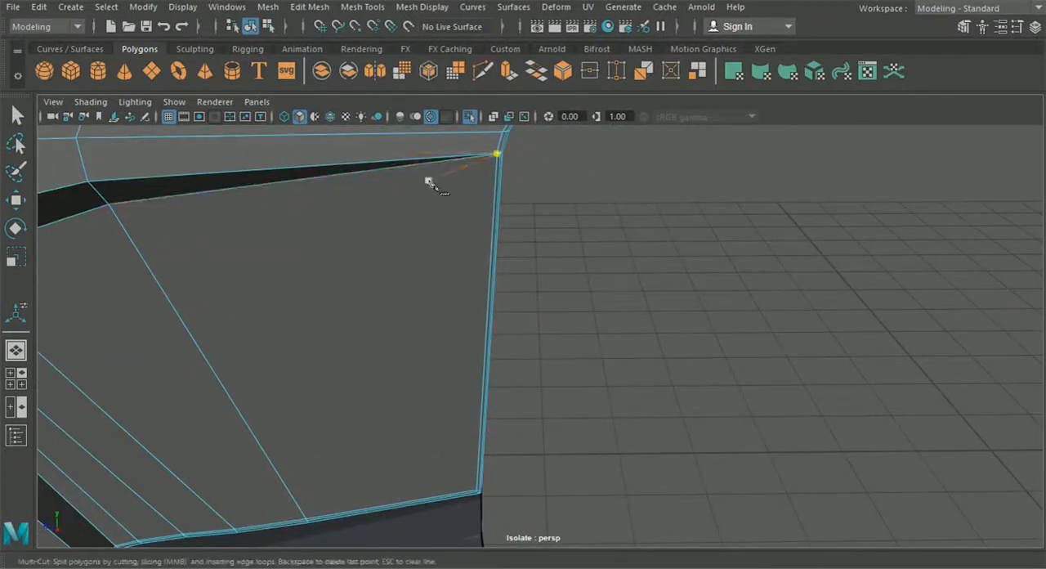
key(Escape)
alt+middle_drag(497, 178, 491, 213)
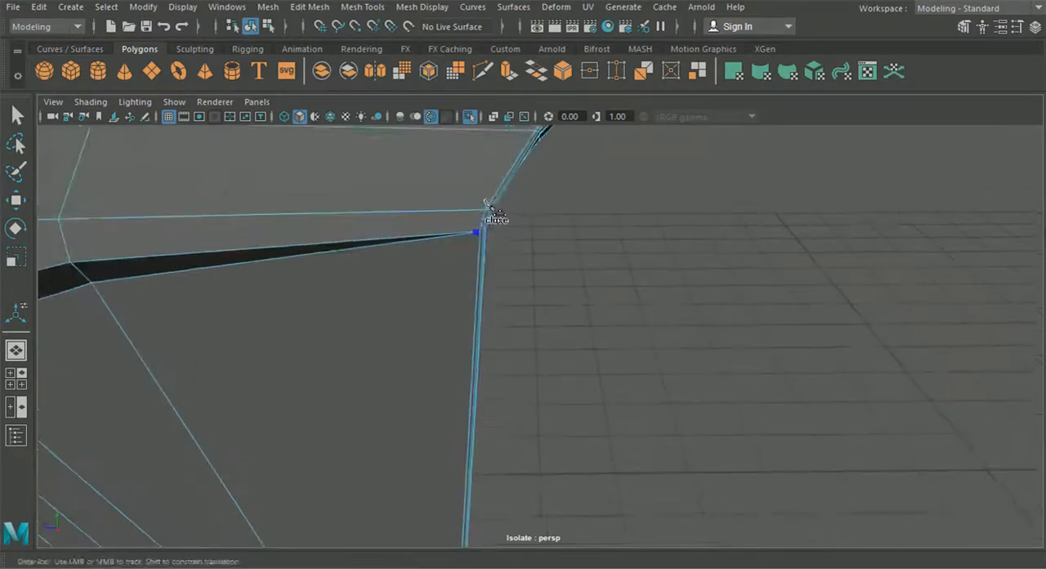
alt+right_drag(494, 227, 493, 248)
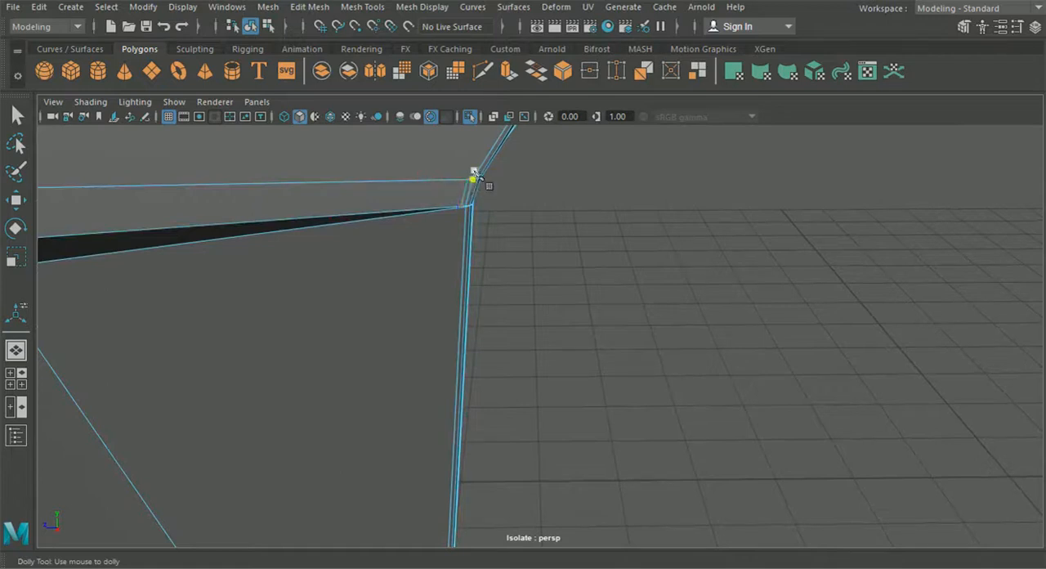
Merge the close vertices around the vent's pointed end at the hood's rear border with a distance threshold of 0.01
click(16, 116)
alt+middle_drag(336, 181, 349, 233)
alt+right_drag(351, 235, 411, 301)
right_drag(385, 270, 322, 118)
drag(430, 314, 431, 315)
click(310, 6)
click(347, 152)
alt+middle_drag(347, 152, 389, 214)
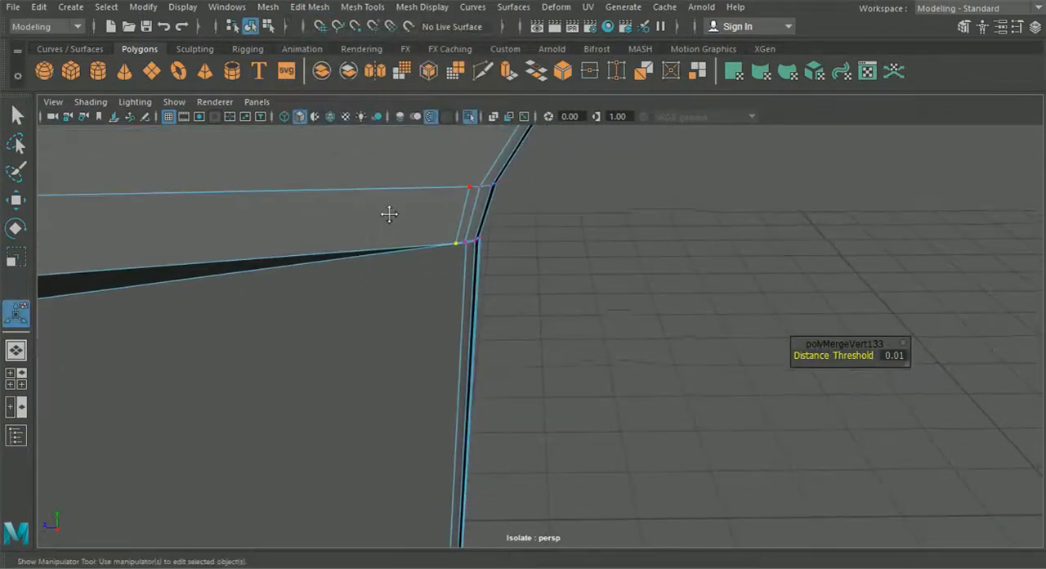
alt+right_drag(395, 221, 415, 287)
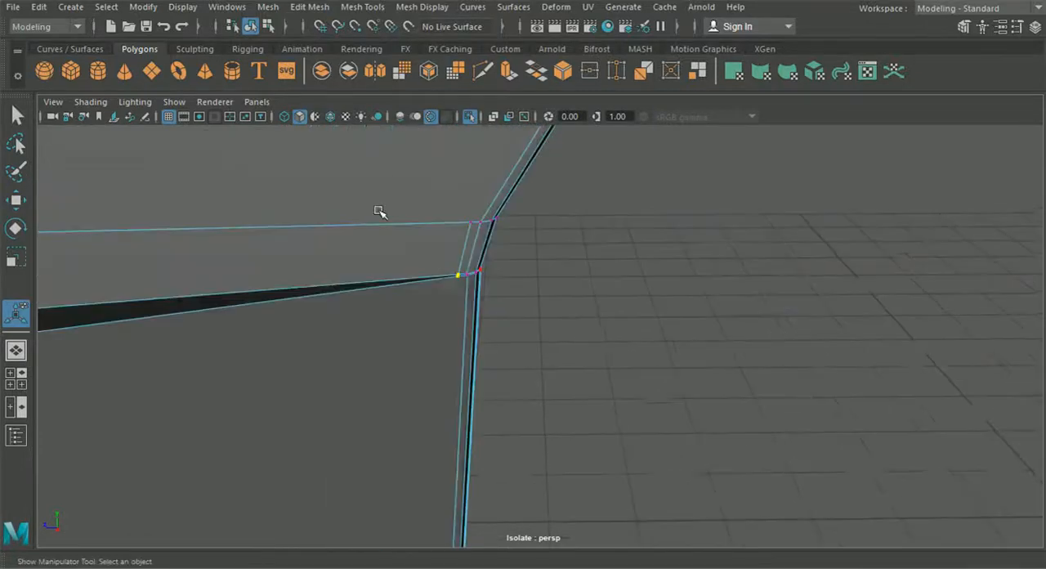
Insert a supporting edge loop along the lower border of the hood's rear side panel, near its corner
alt+middle_drag(476, 147, 481, 228)
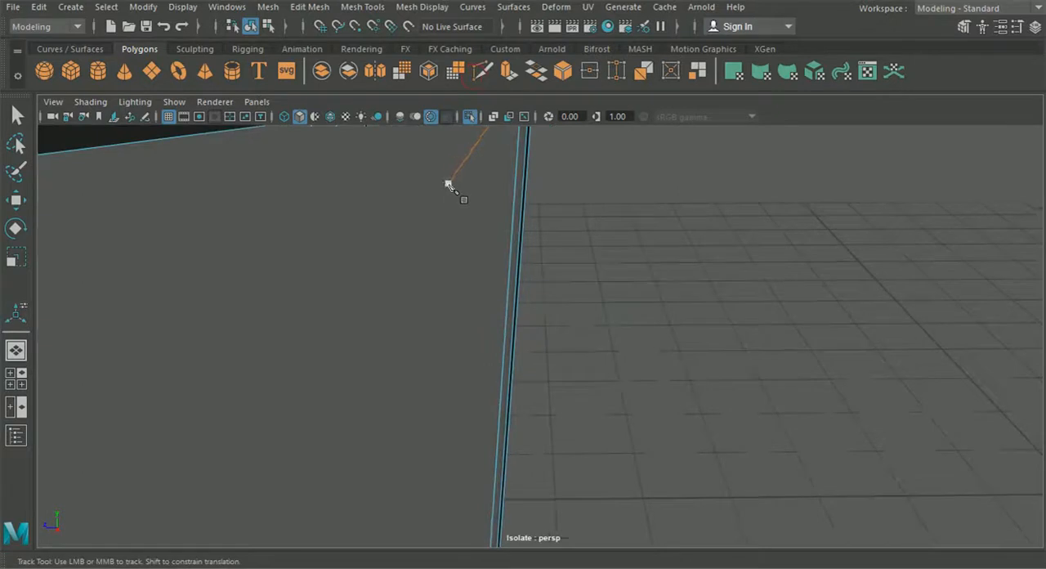
alt+right_drag(448, 184, 416, 172)
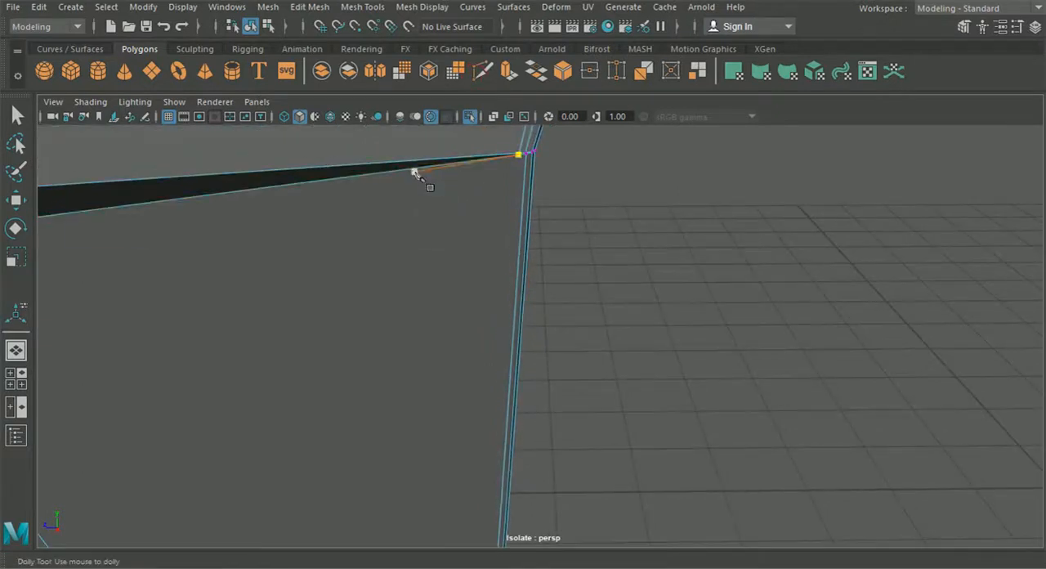
alt+middle_drag(500, 270, 518, 157)
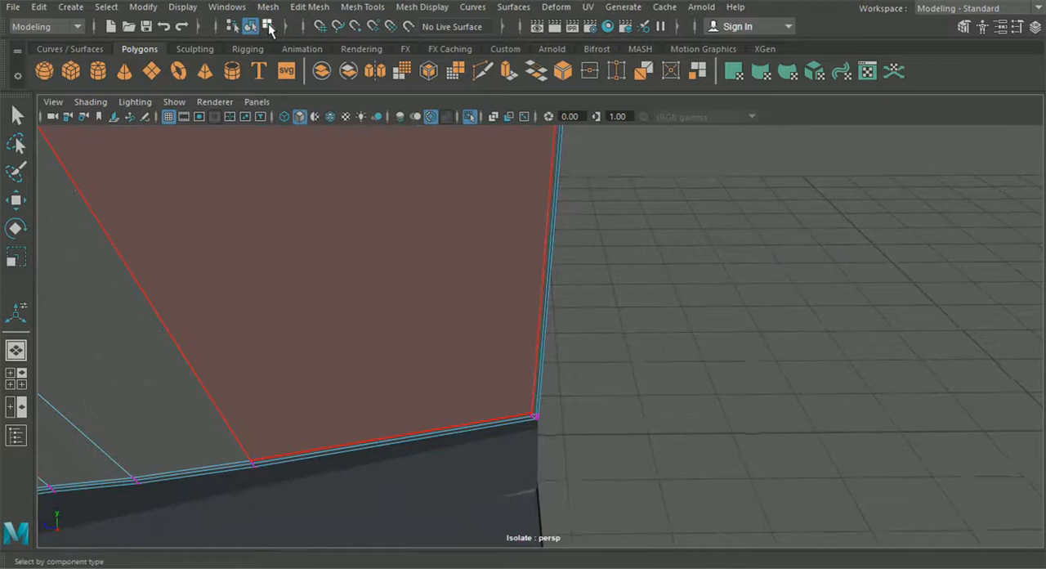
click(362, 7)
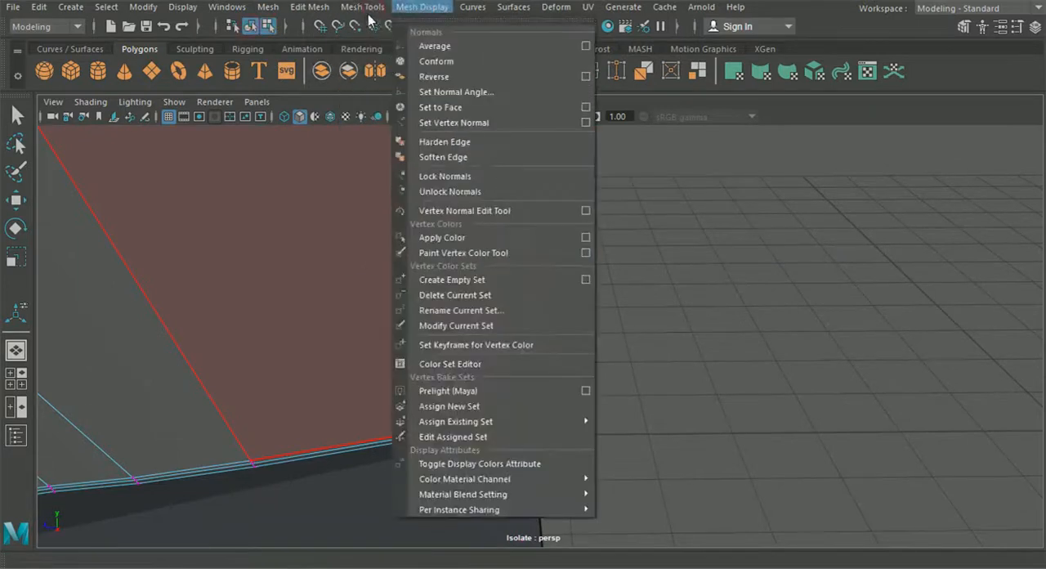
click(396, 123)
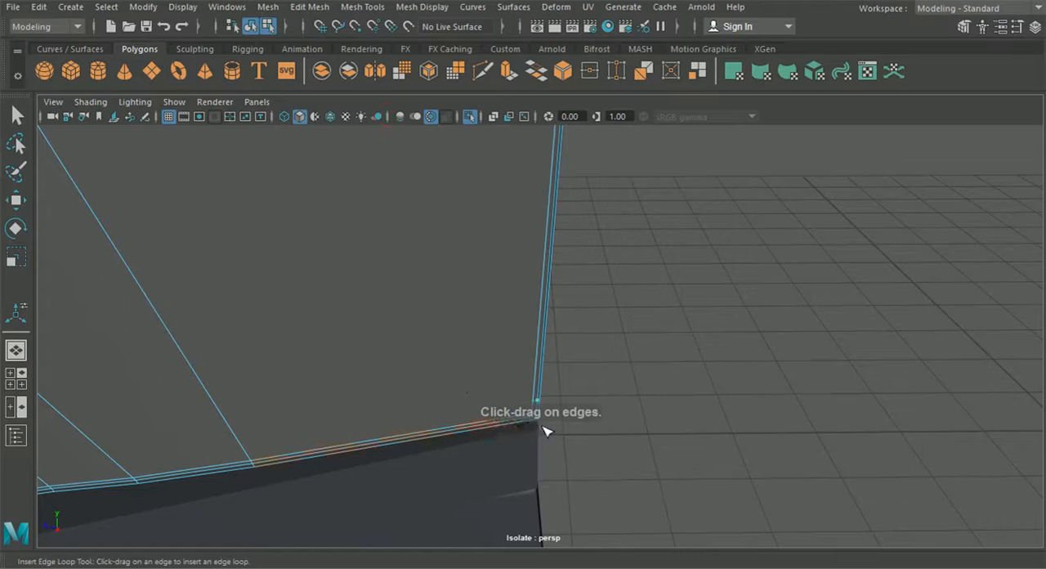
alt+middle_drag(552, 226, 532, 179)
Cut a supporting edge parallel to the rear side border, from the lower corner up to the vent's pointed end
click(480, 78)
click(508, 367)
alt+middle_drag(506, 359, 488, 228)
alt+right_drag(480, 230, 453, 299)
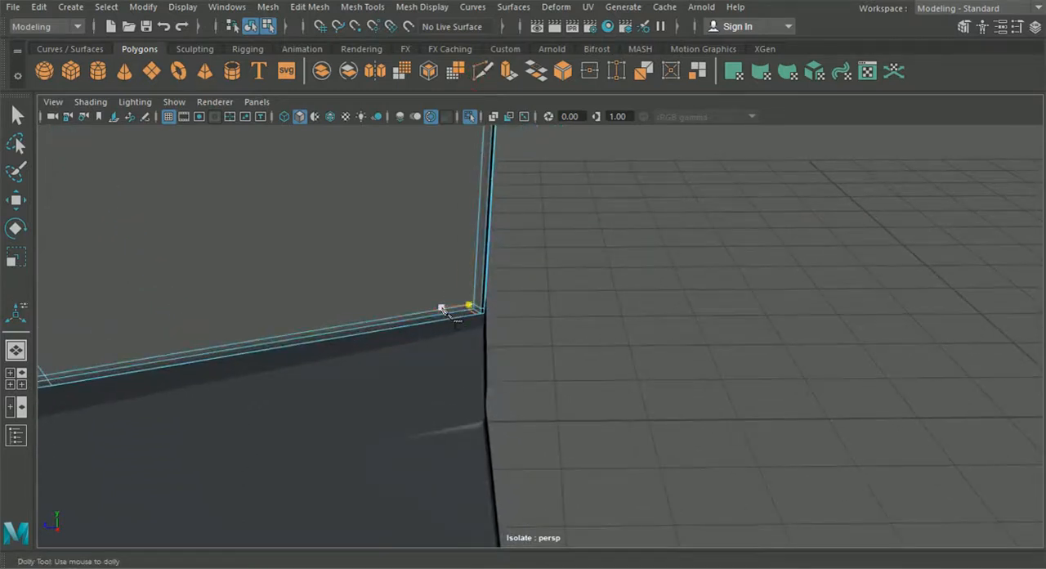
alt+middle_drag(474, 250, 459, 481)
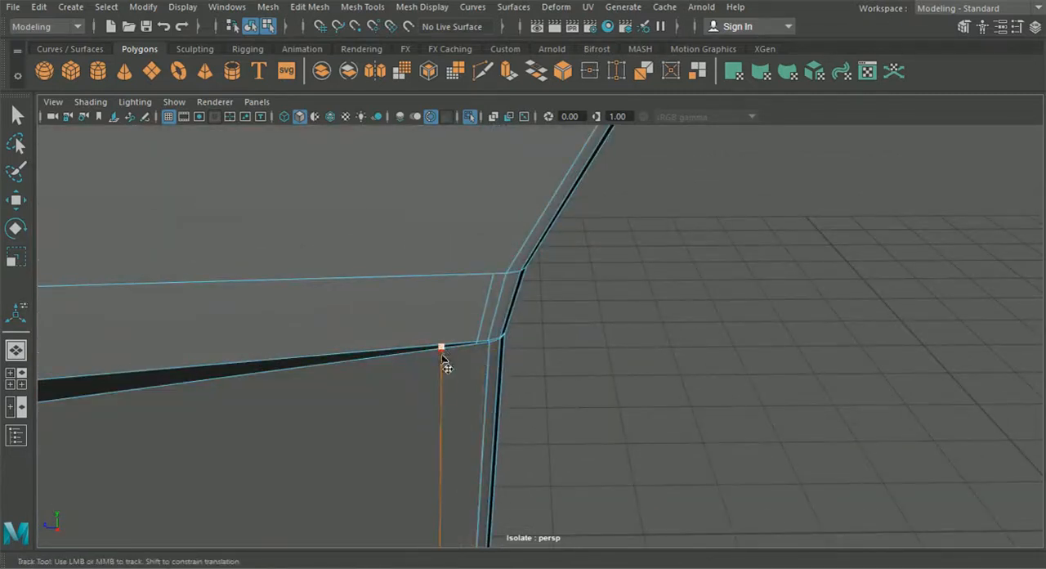
drag(423, 351, 489, 353)
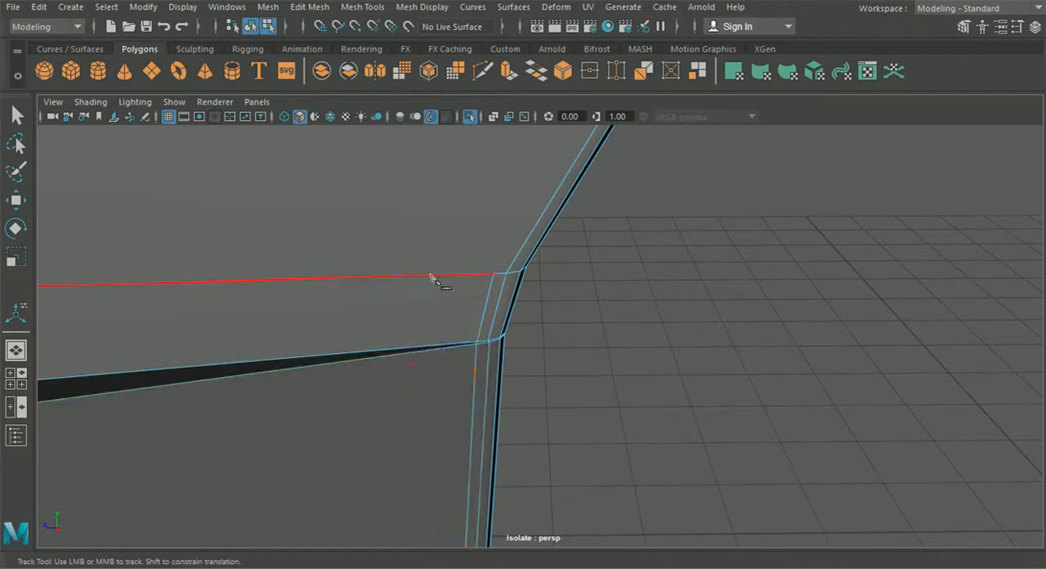
Continue the supporting cut above the vent, following the curved rear border through its successive cross edges
alt+middle_drag(517, 137, 487, 281)
scroll(474, 273, down, 3)
drag(599, 217, 552, 302)
scroll(600, 229, down, 7)
scroll(573, 372, up, 4)
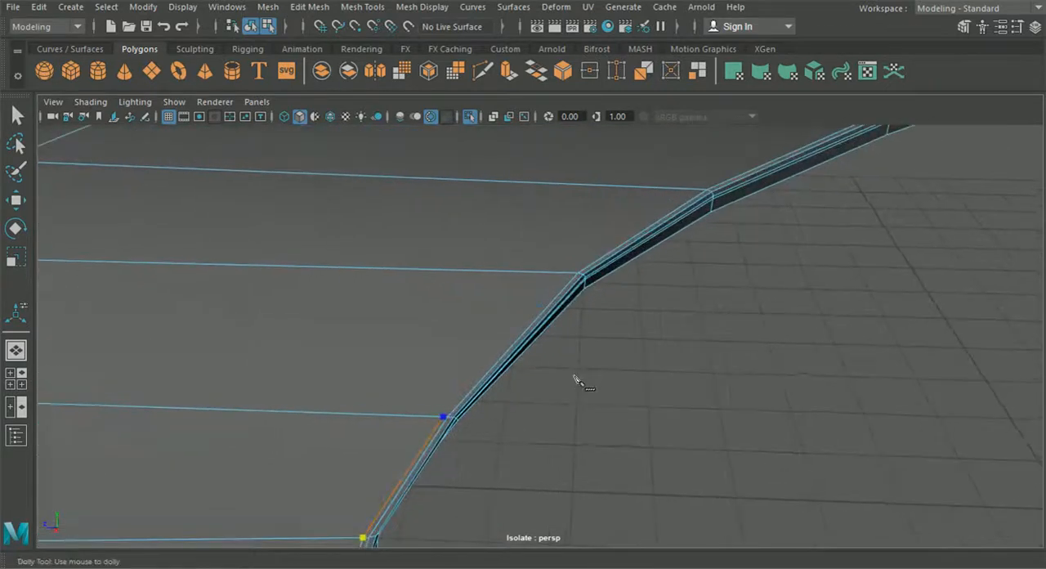
click(573, 275)
click(708, 190)
Insert a supporting edge loop along the upper stretch of the curved rear border, reaching the hood's pointed tip
click(420, 8)
mouse_move(374, 12)
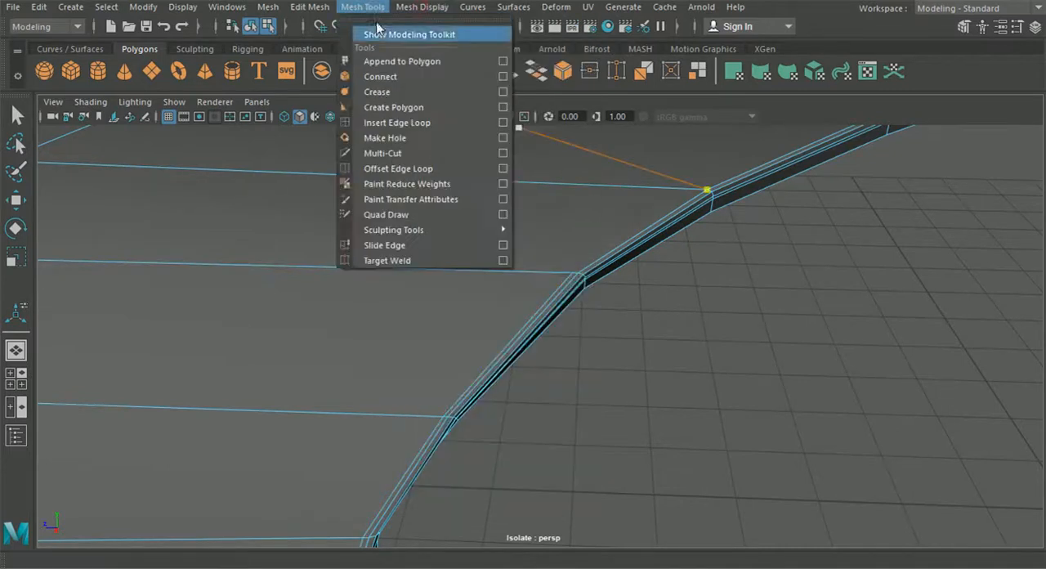
click(397, 123)
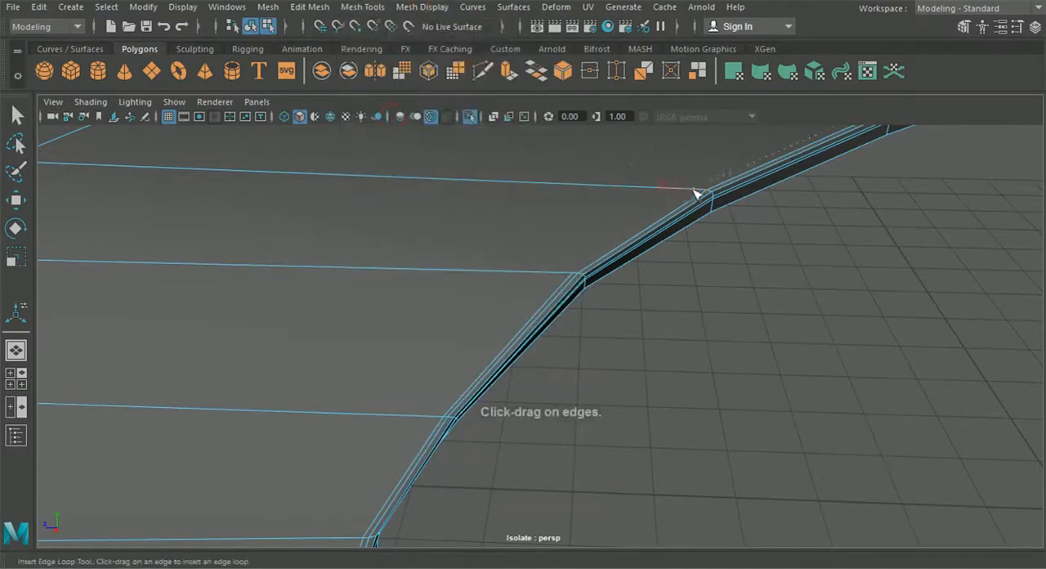
alt+drag(701, 205, 637, 217)
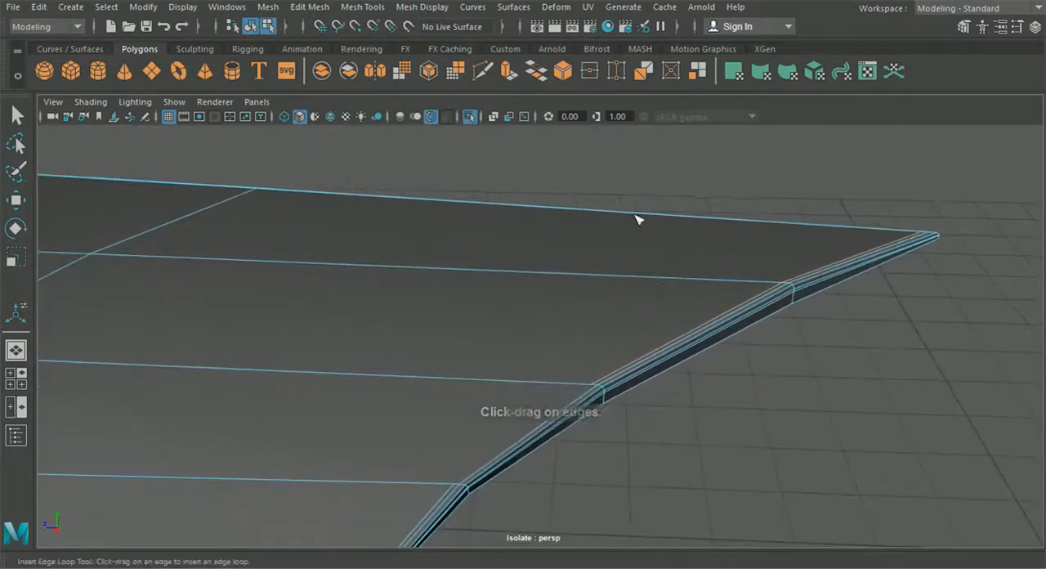
Cut the missing supporting edge on the curved rear border to join the upper loop with the cut below
click(483, 71)
click(591, 384)
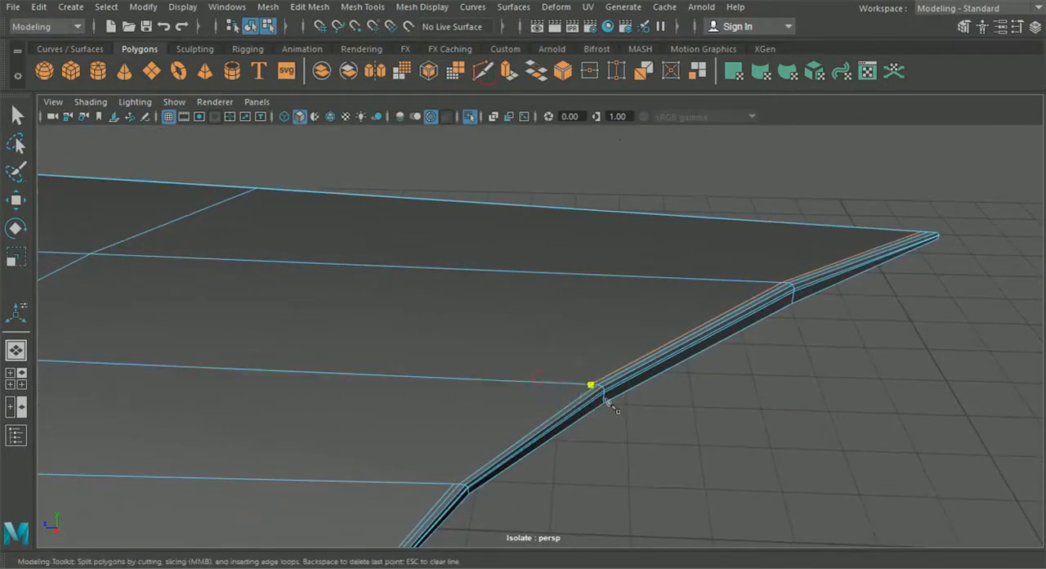
click(450, 486)
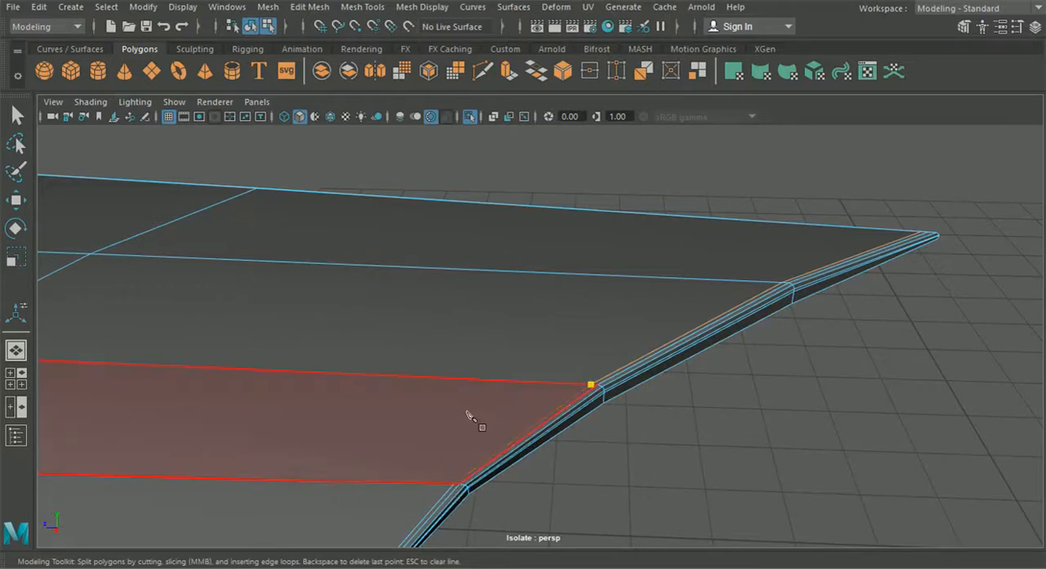
alt+middle_drag(468, 412, 489, 378)
alt+right_drag(489, 378, 483, 482)
drag(413, 448, 480, 449)
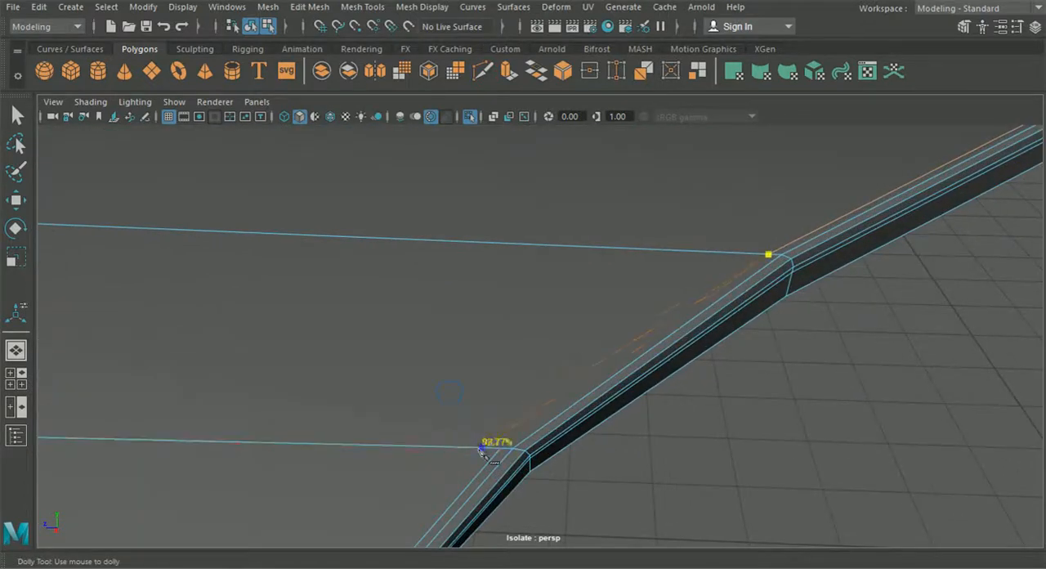
alt+right_drag(506, 462, 490, 367)
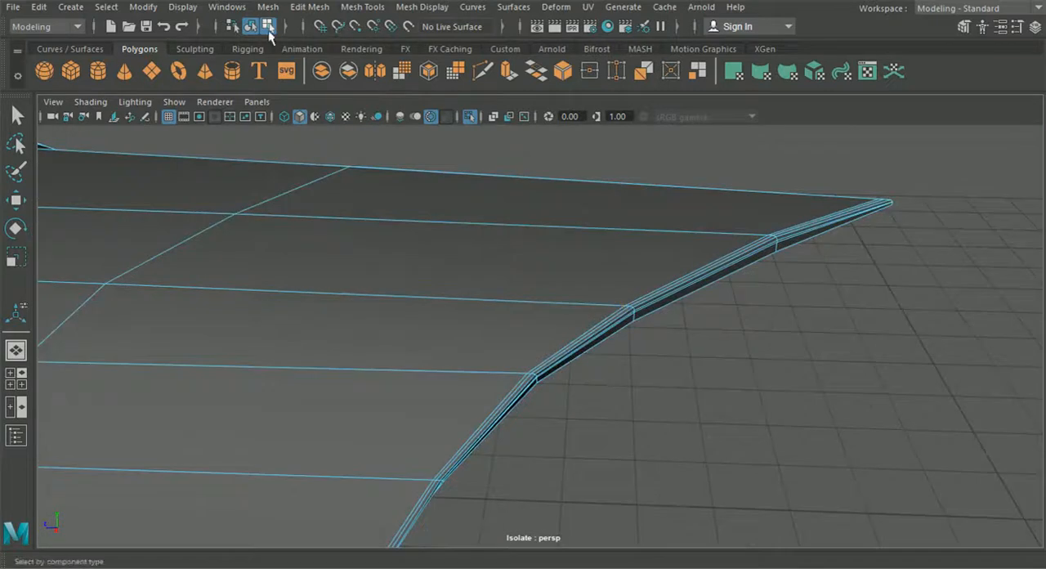
Cut a short edge across the two edges meeting at the flanged windshield border's first corner from the hood's pointed tip
click(264, 30)
alt+right_drag(430, 245, 372, 270)
alt+drag(372, 269, 377, 360)
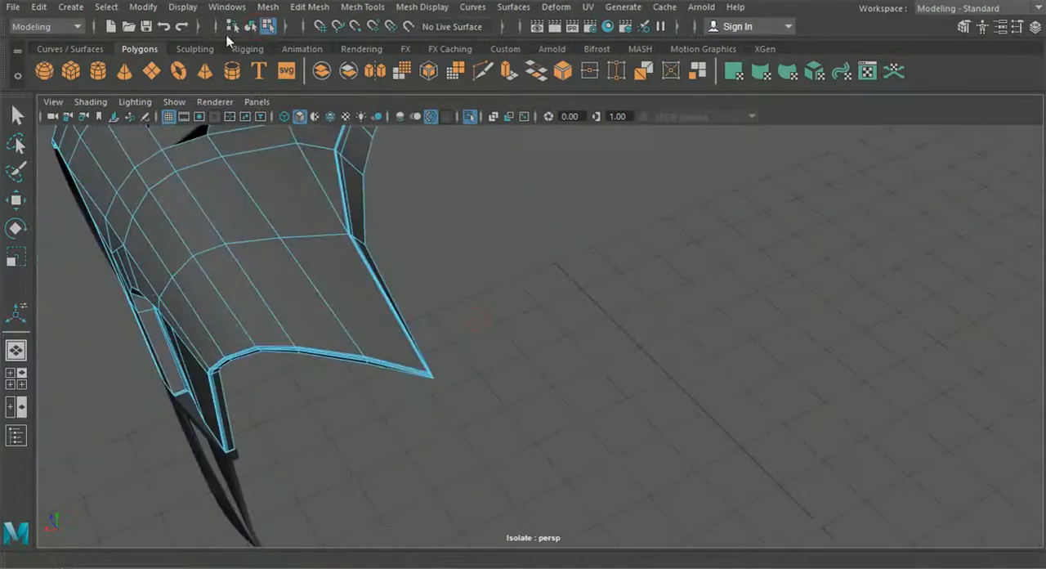
click(26, 118)
alt+drag(570, 366, 488, 174)
scroll(440, 333, up, 4)
alt+right_drag(488, 173, 590, 425)
alt+right_drag(575, 346, 532, 322)
click(482, 72)
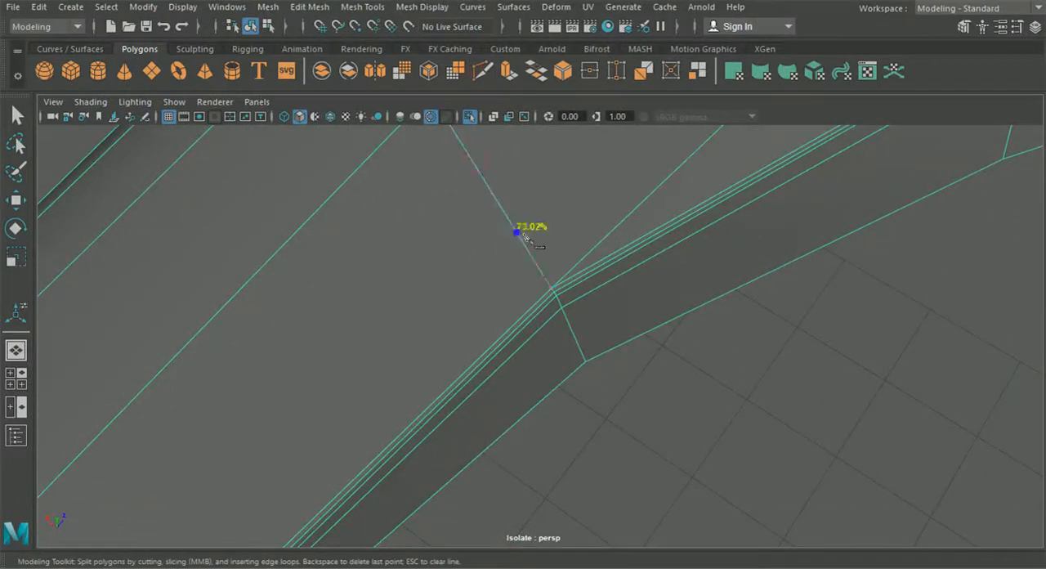
click(551, 281)
alt+middle_drag(619, 302, 581, 303)
alt+right_drag(582, 304, 602, 427)
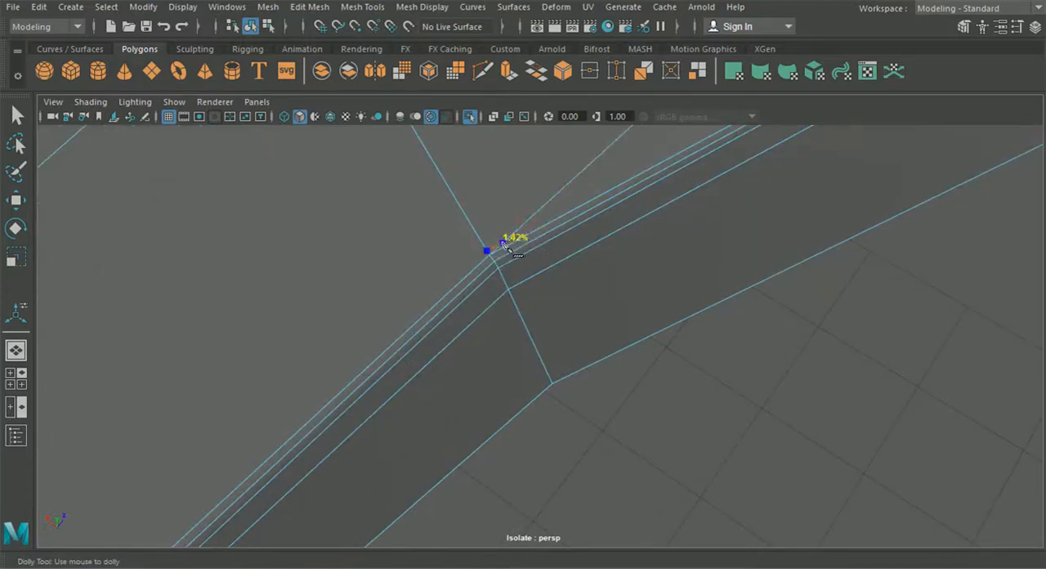
Cut another short edge across the converging edges at the next corner of the windshield border, farther from the tip
scroll(529, 243, down, 3)
alt+middle_drag(646, 303, 540, 360)
scroll(588, 378, down, 5)
alt+middle_drag(630, 356, 528, 431)
scroll(547, 401, up, 5)
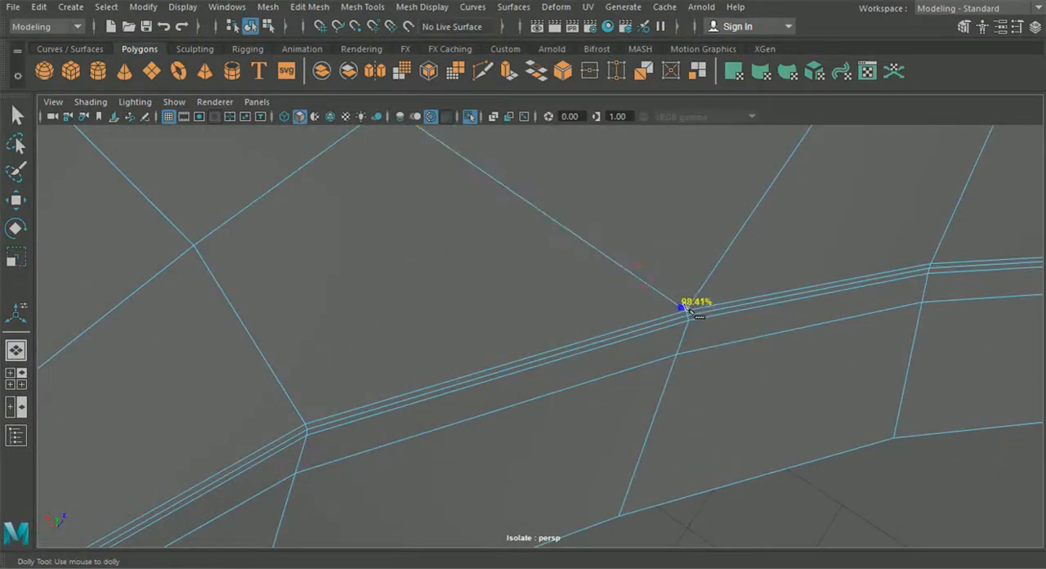
click(698, 294)
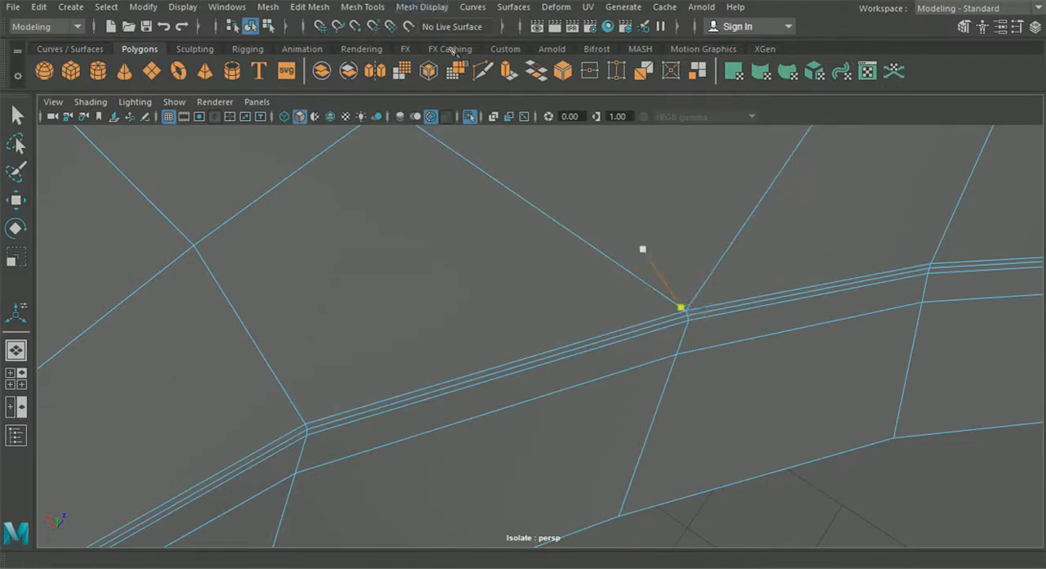
click(482, 71)
scroll(605, 341, down, 9)
alt+middle_drag(537, 352, 583, 328)
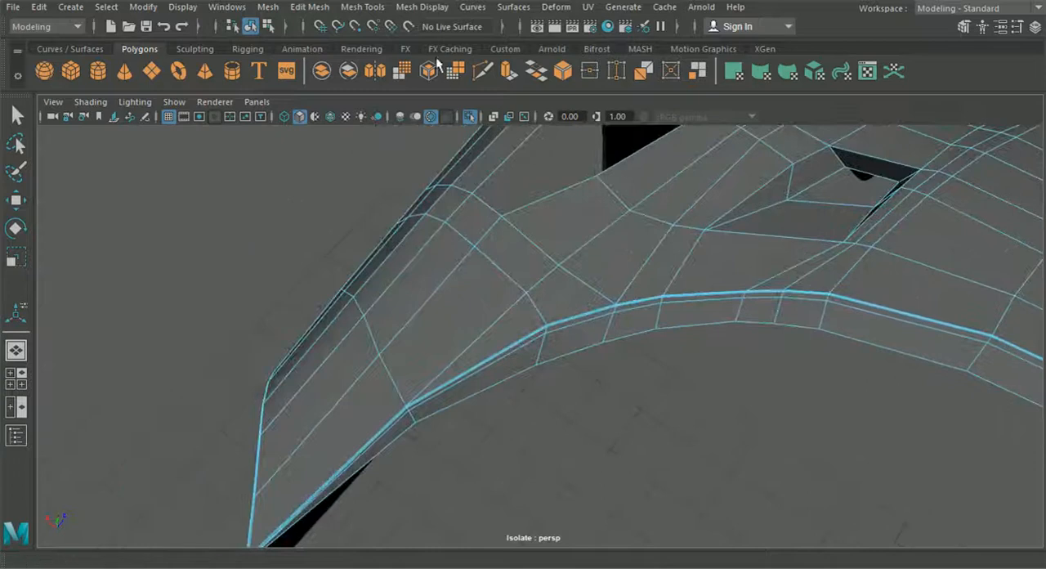
Insert a supporting edge loop tight against the middle stretch of the hood's windshield border
click(363, 7)
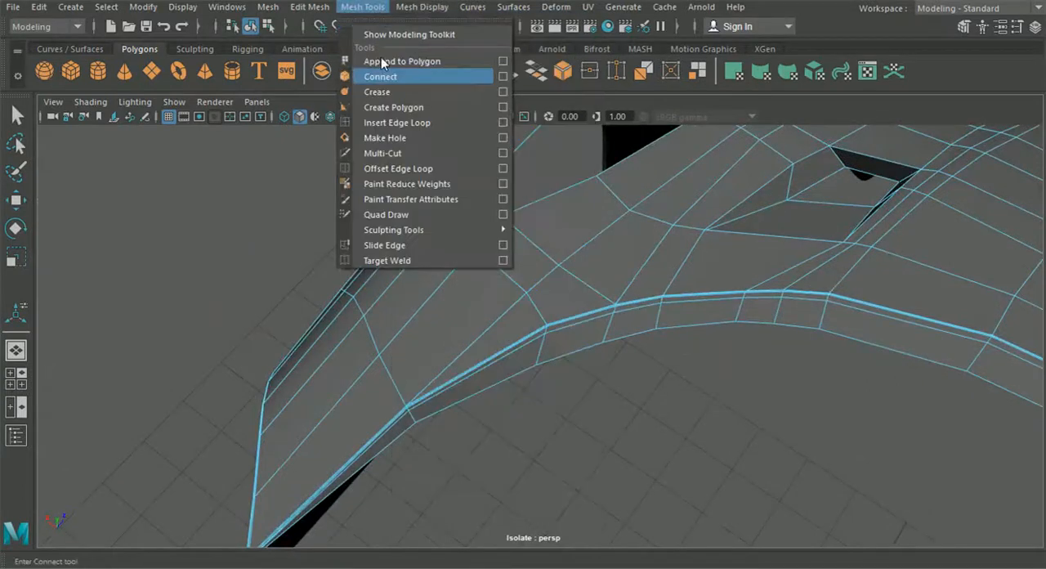
click(397, 123)
alt+drag(596, 261, 329, 256)
alt+right_drag(593, 308, 880, 430)
alt+middle_drag(591, 282, 547, 329)
alt+right_drag(547, 329, 701, 326)
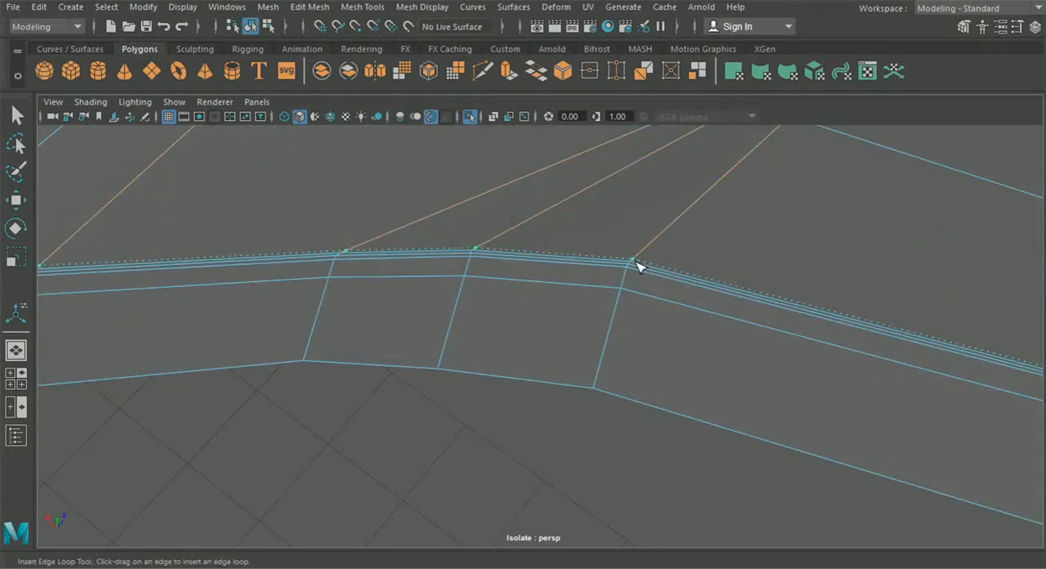
drag(635, 261, 634, 263)
Insert a supporting edge loop along the windshield border between its two cut corners
scroll(488, 303, down, 3)
alt+middle_drag(470, 307, 907, 294)
scroll(654, 322, up, 3)
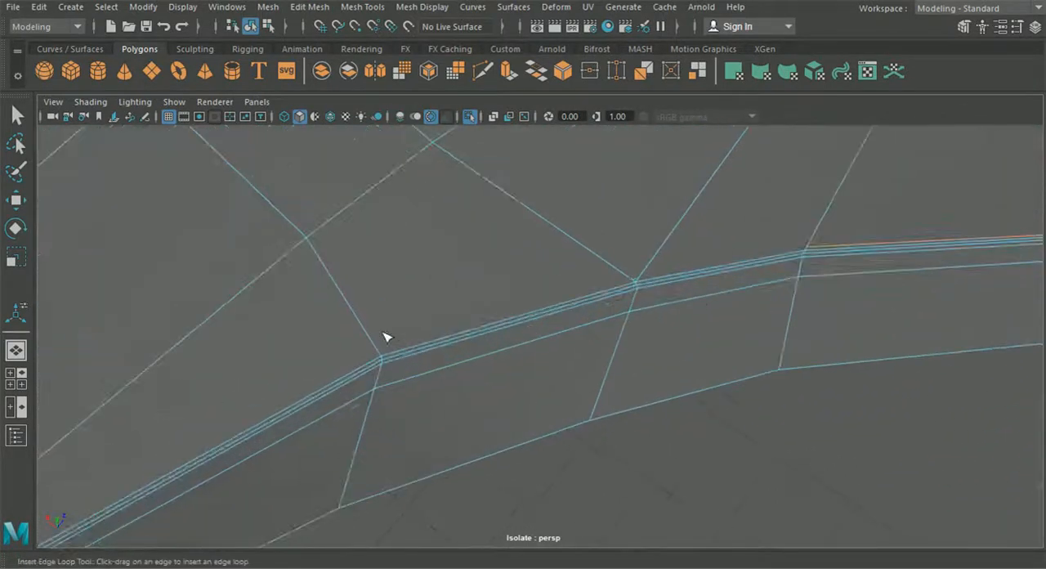
drag(380, 353, 382, 355)
scroll(372, 372, down, 3)
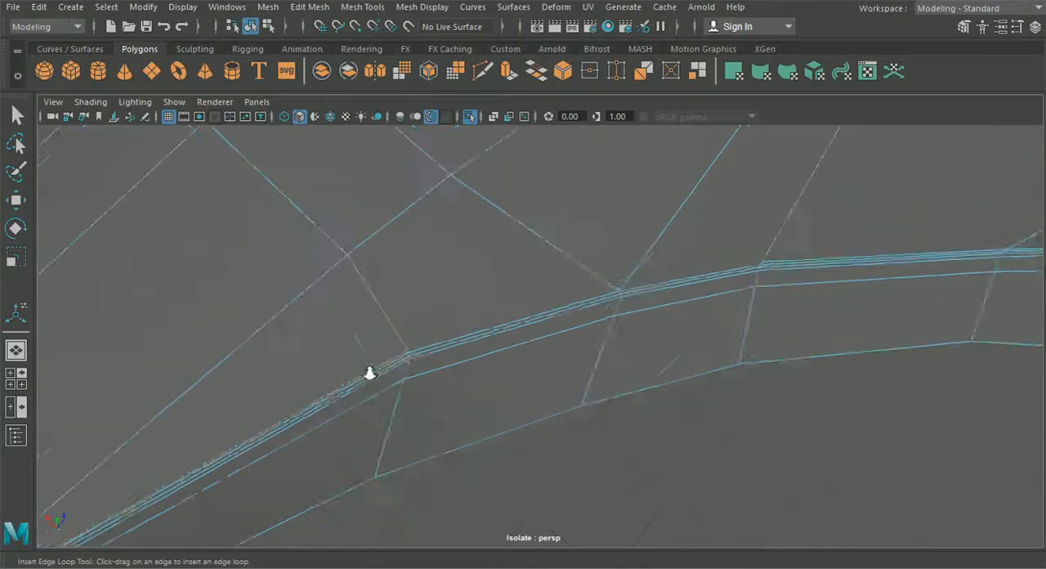
Insert a supporting edge loop tight against the hood's side border where it meets the windshield border at the pointed tip
alt+middle_drag(368, 373, 706, 236)
alt+middle_drag(642, 404, 682, 335)
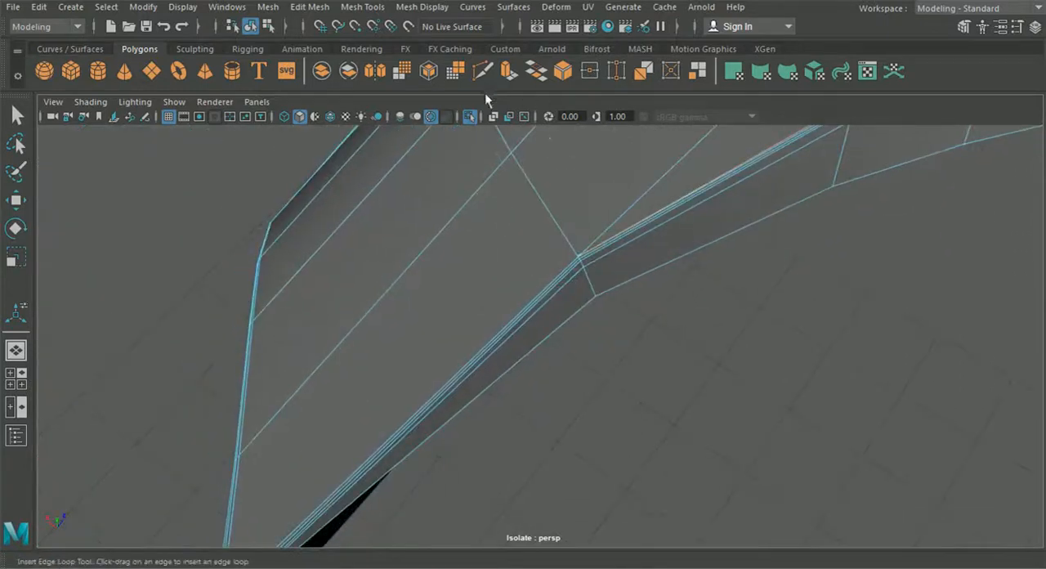
alt+middle_drag(351, 438, 562, 220)
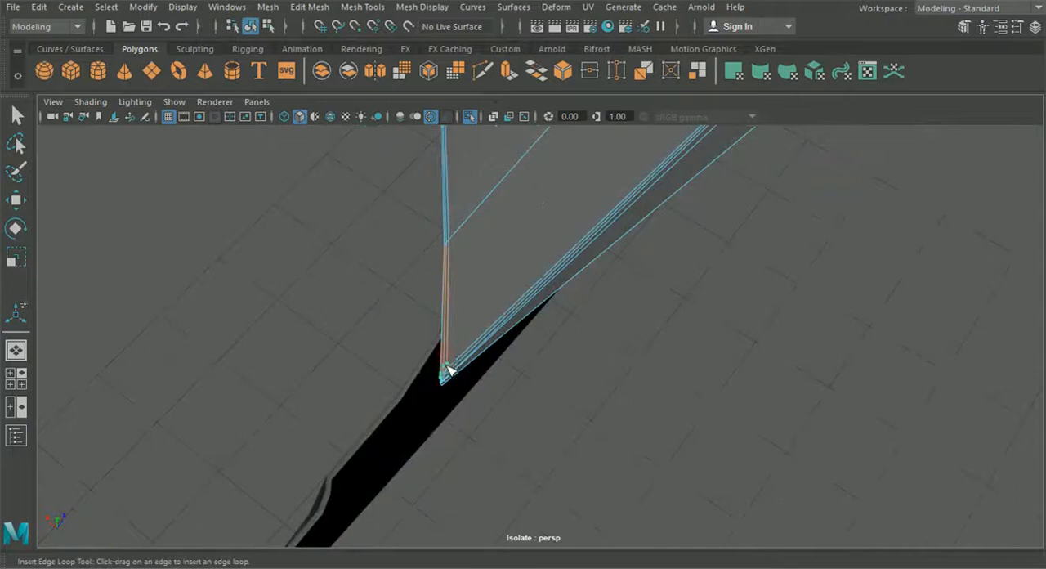
drag(454, 378, 454, 379)
alt+middle_drag(454, 381, 472, 368)
alt+right_drag(470, 367, 529, 474)
alt+drag(574, 294, 575, 273)
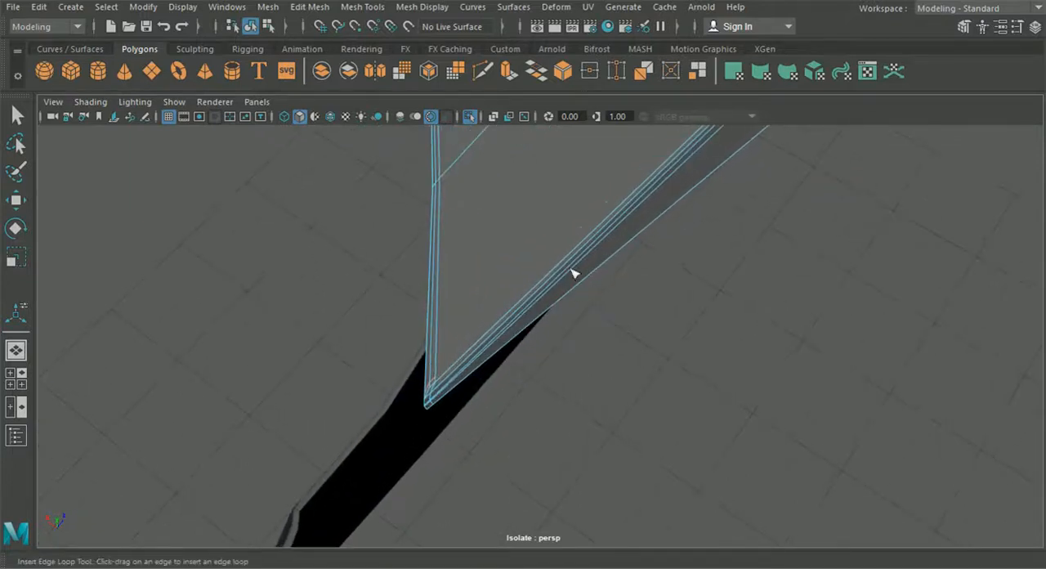
click(484, 72)
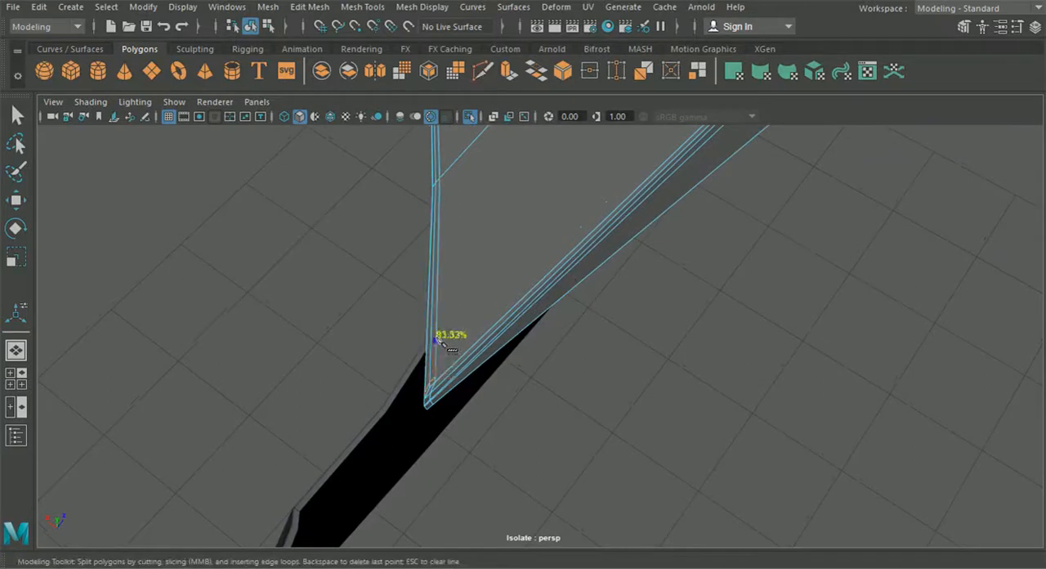
alt+middle_drag(507, 274, 311, 560)
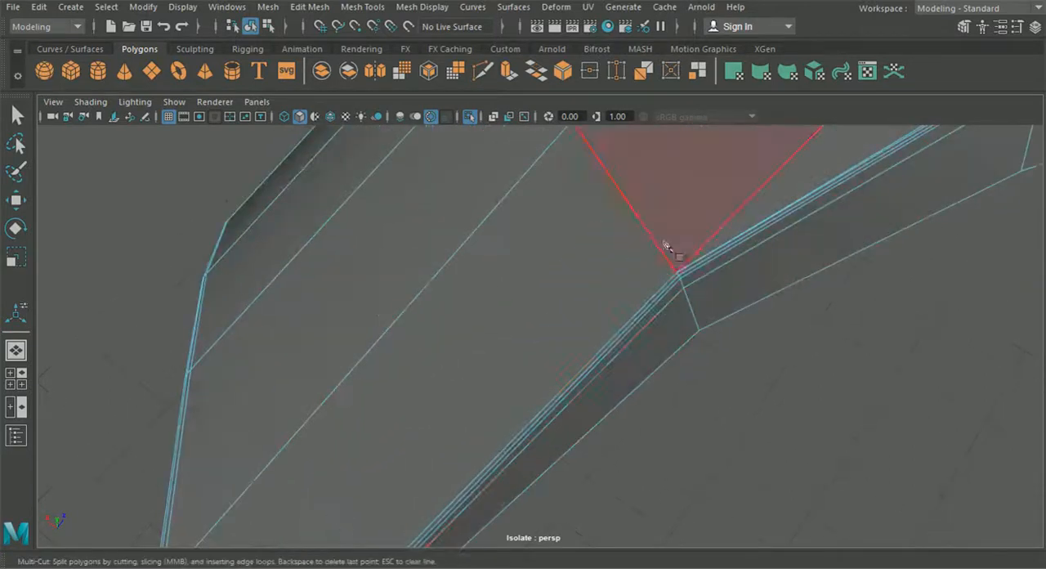
key(Escape)
alt+middle_drag(683, 253, 572, 340)
alt+right_drag(543, 352, 593, 407)
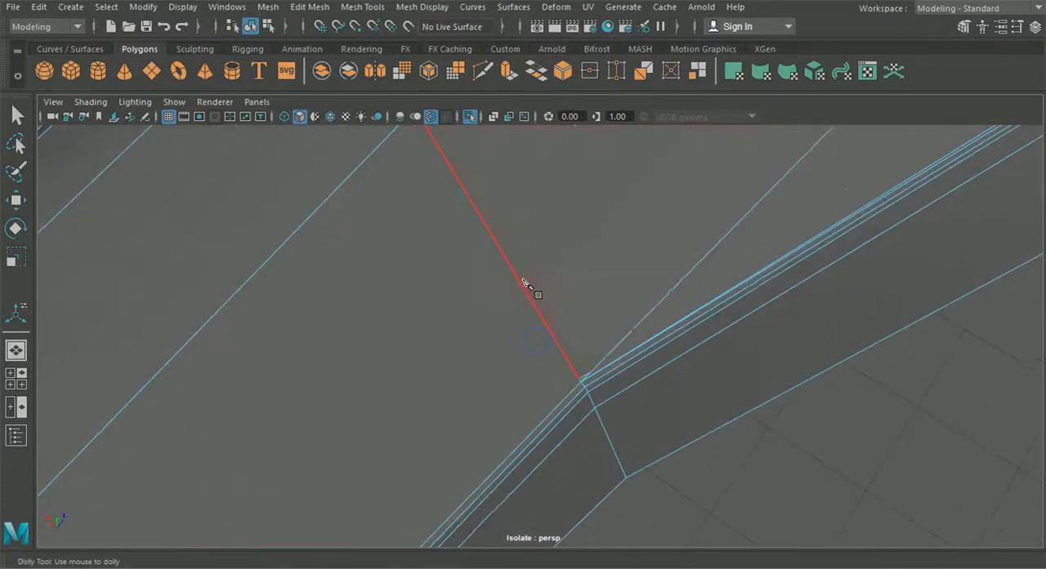
click(579, 378)
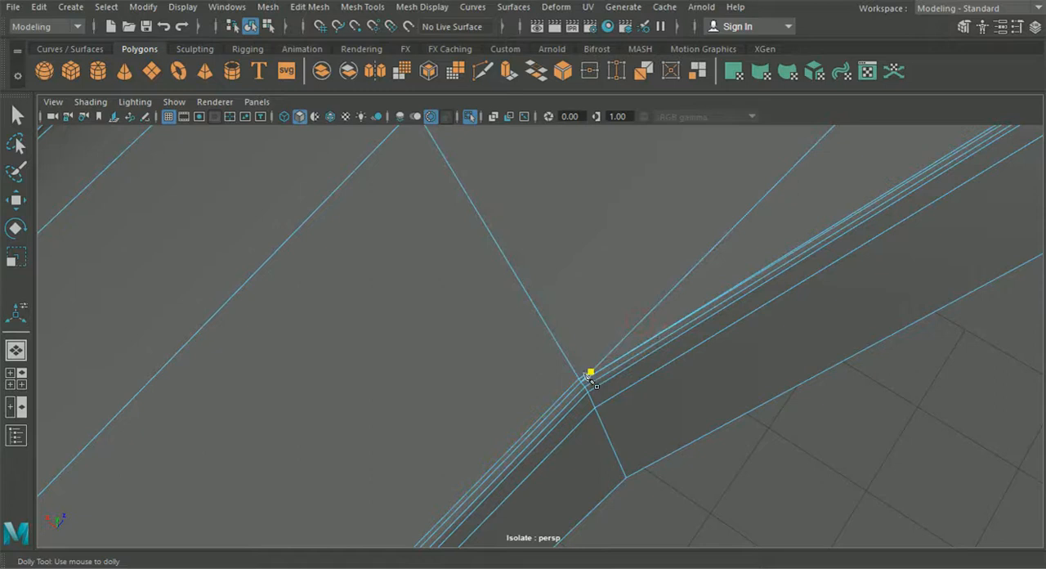
alt+middle_drag(817, 249, 618, 355)
alt+right_drag(782, 309, 727, 275)
alt+middle_drag(885, 154, 754, 238)
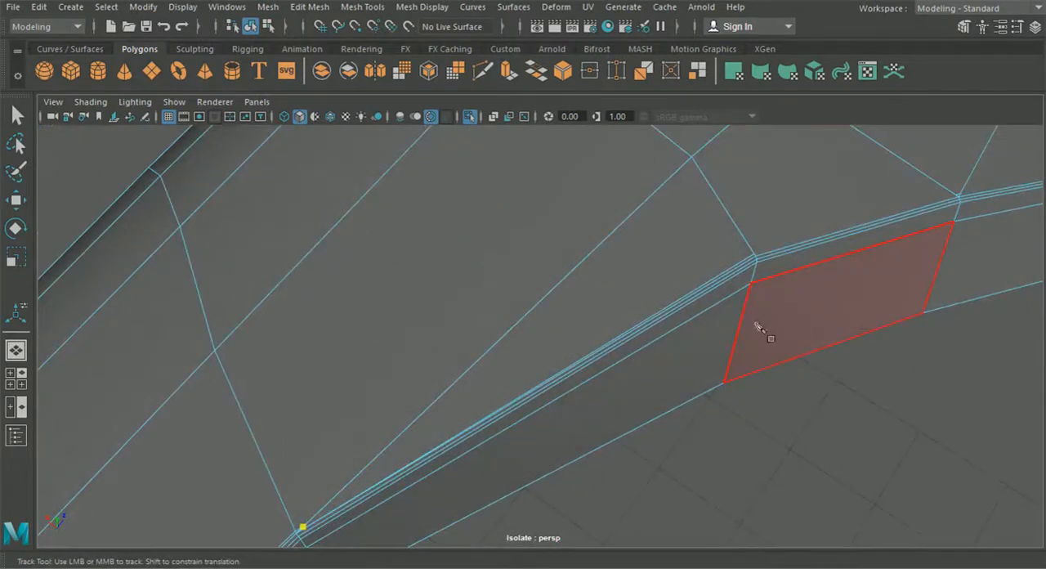
alt+middle_drag(759, 327, 766, 315)
click(18, 116)
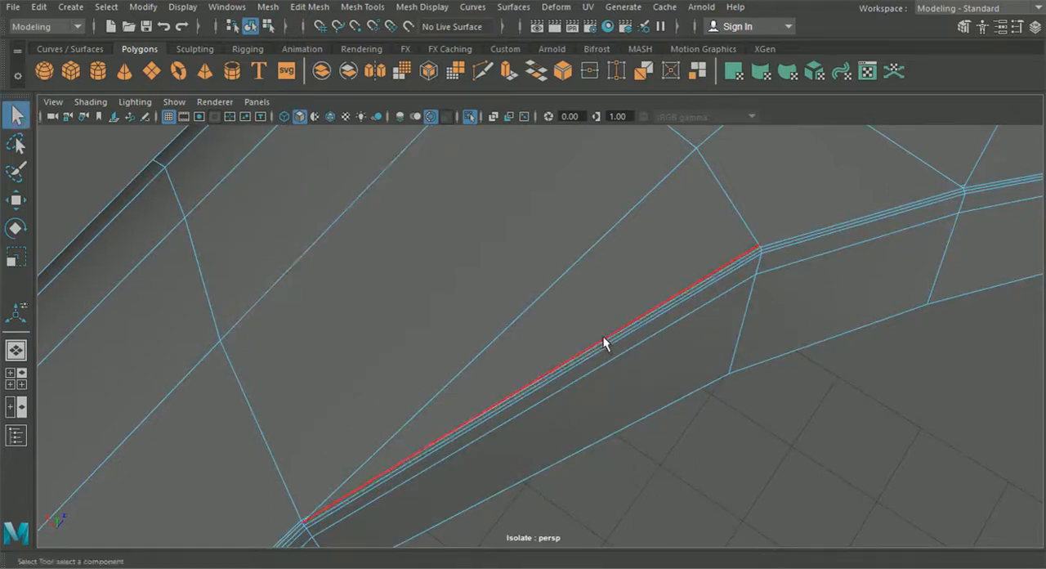
Cut an edge just above the windshield border from its first corner past the tip, across the next corners, to the following border vertex
alt+middle_drag(441, 396, 603, 283)
alt+right_drag(505, 368, 623, 457)
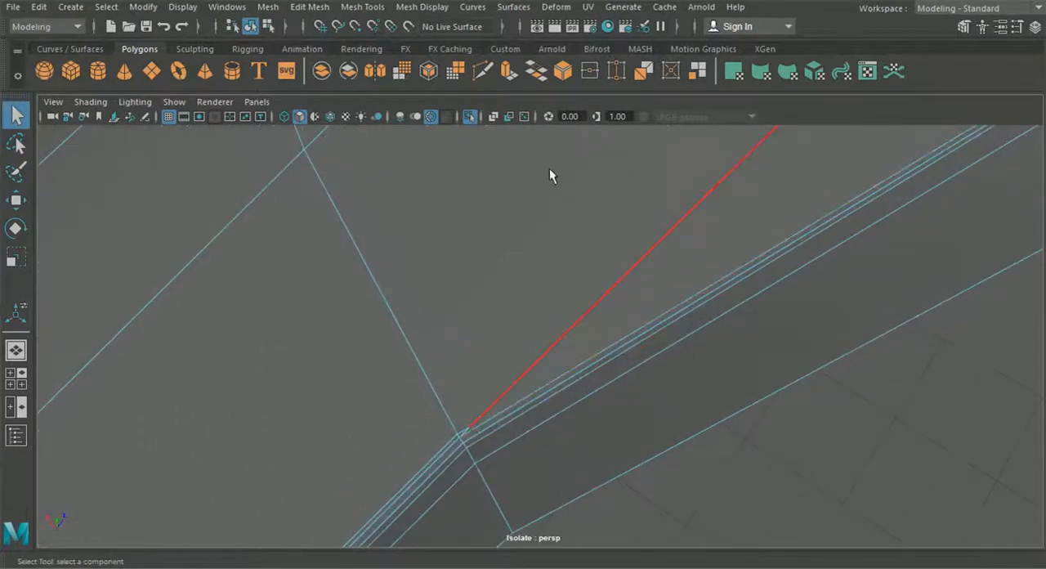
click(484, 71)
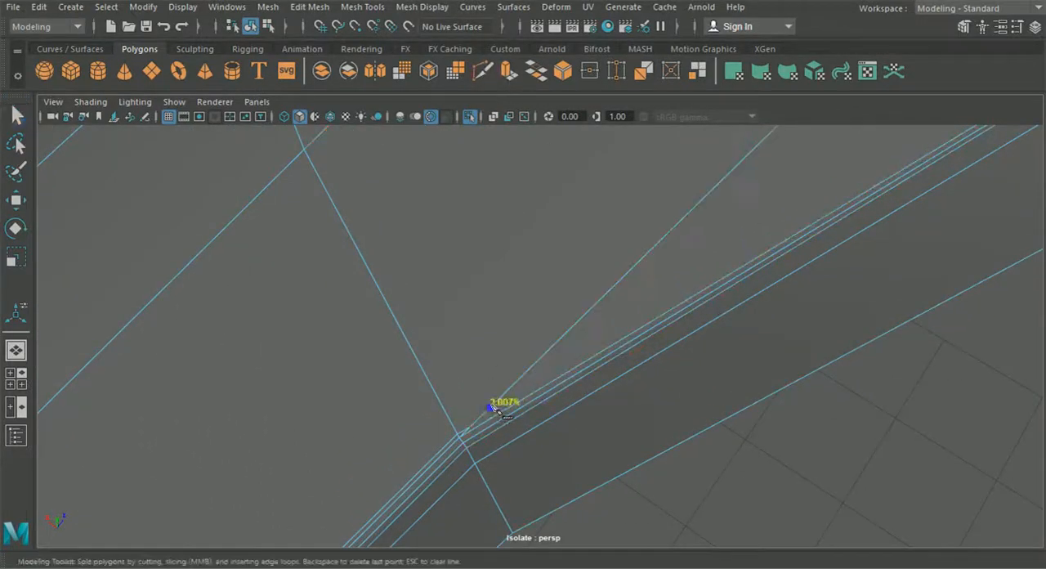
alt+middle_drag(472, 429, 738, 366)
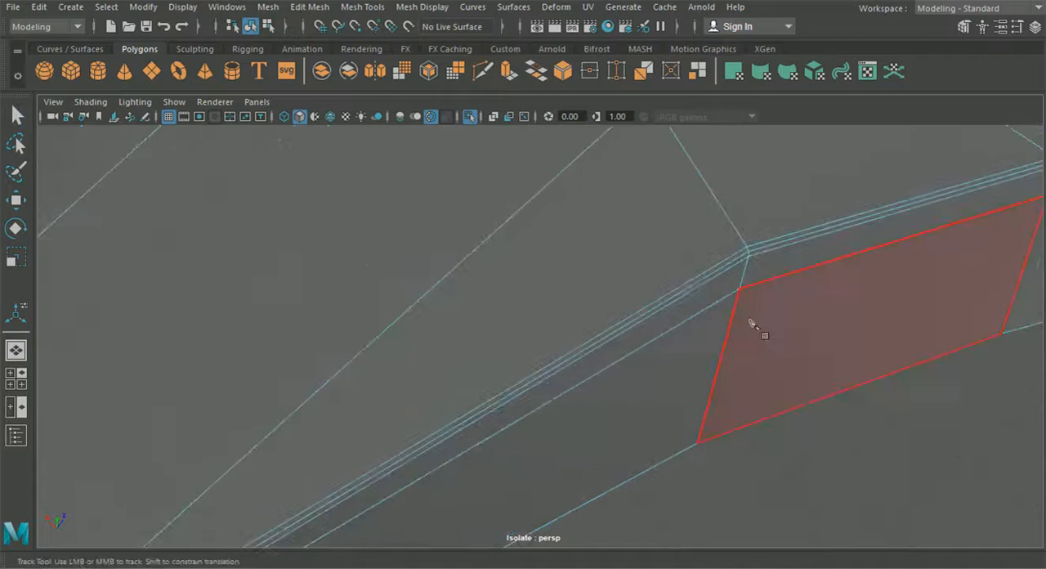
alt+middle_drag(753, 245, 504, 371)
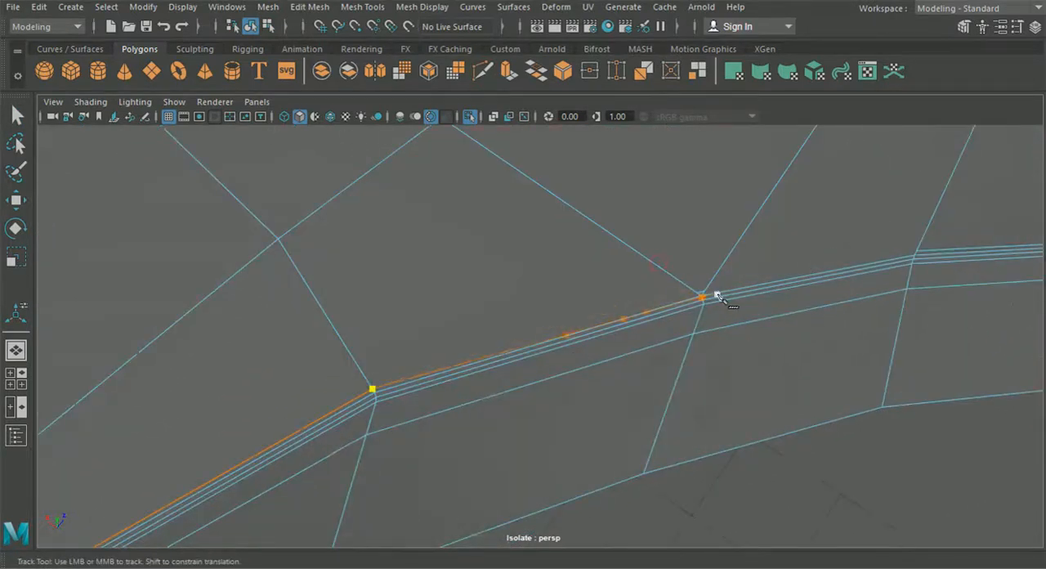
alt+middle_drag(607, 303, 493, 329)
alt+right_drag(584, 309, 708, 437)
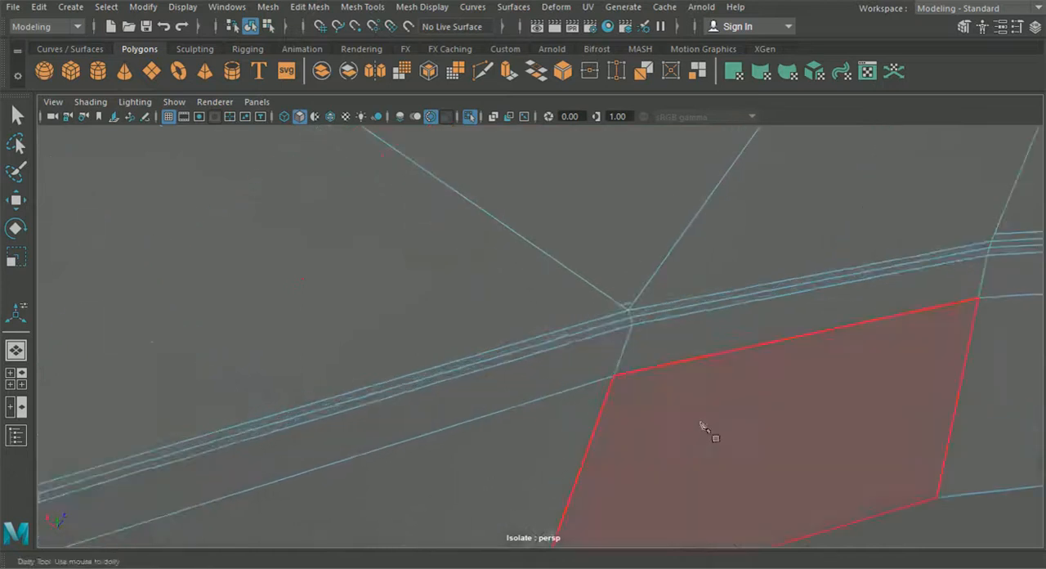
click(637, 299)
alt+middle_drag(665, 317, 572, 342)
click(821, 270)
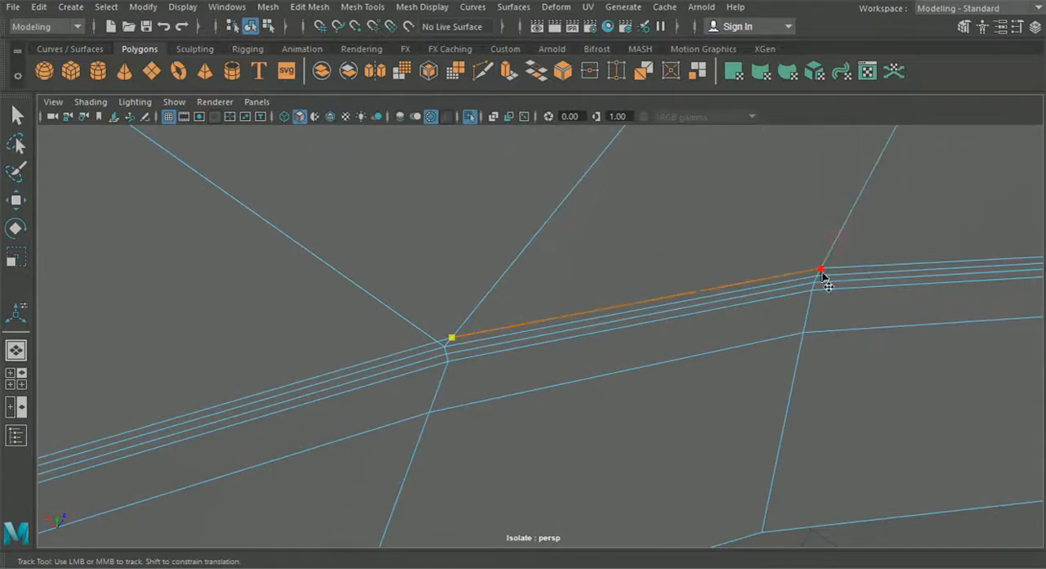
right_click(823, 275)
Merge the two close vertices where the new cut crosses the converging edges at the windshield border corner farther from the tip
scroll(819, 304, down, 8)
alt+middle_drag(852, 381, 701, 378)
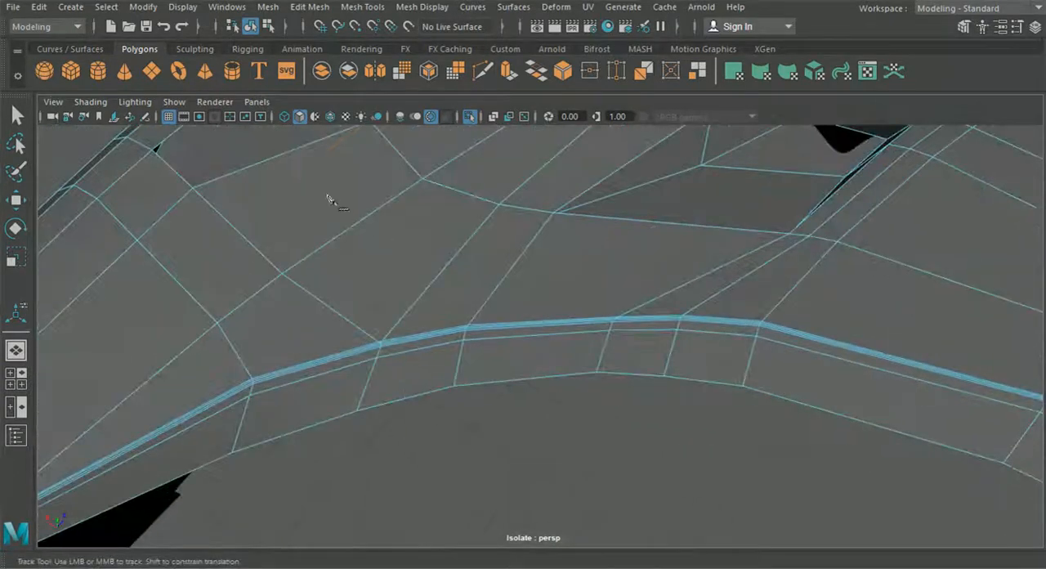
key(q)
right_drag(188, 197, 165, 141)
alt+middle_drag(324, 214, 321, 267)
alt+right_drag(321, 268, 323, 358)
alt+middle_drag(335, 353, 649, 227)
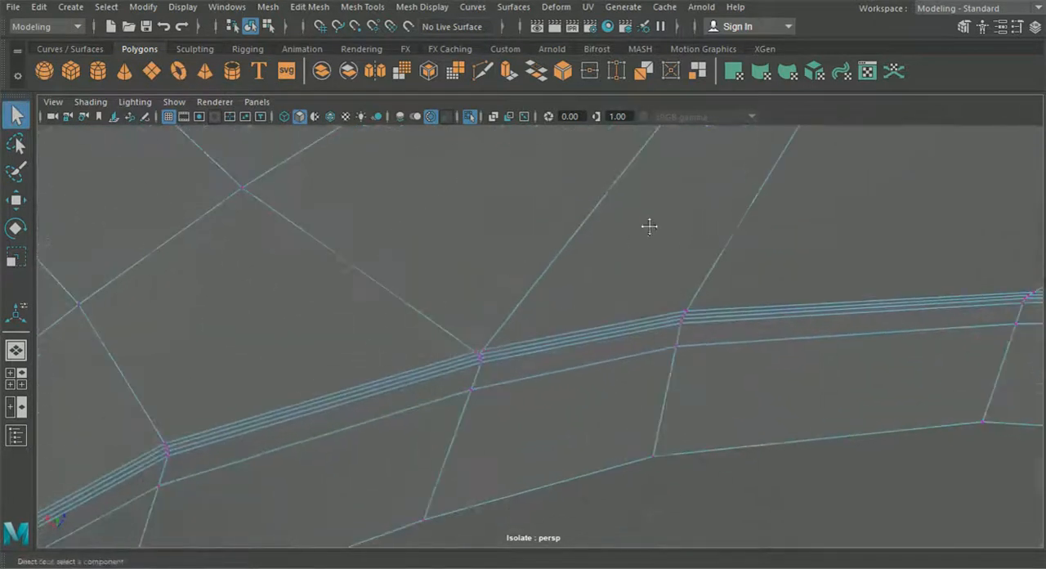
alt+right_drag(448, 358, 458, 438)
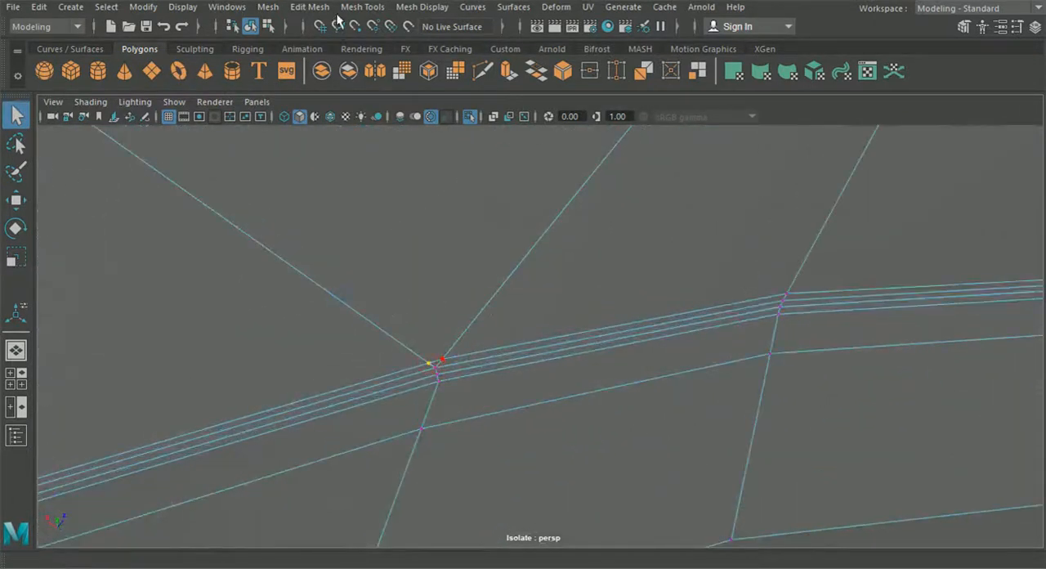
click(310, 7)
click(352, 148)
Merge the two close vertices on the new cut at the windshield border's first corner from the tip
alt+middle_drag(340, 180, 563, 221)
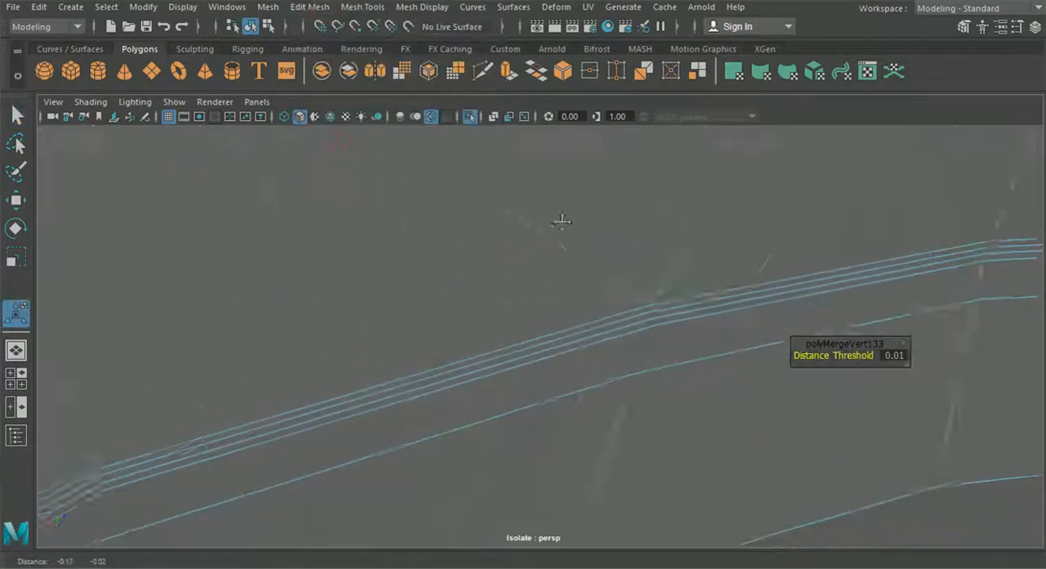
alt+drag(218, 367, 580, 367)
alt+middle_drag(460, 315, 504, 233)
alt+middle_drag(442, 458, 442, 303)
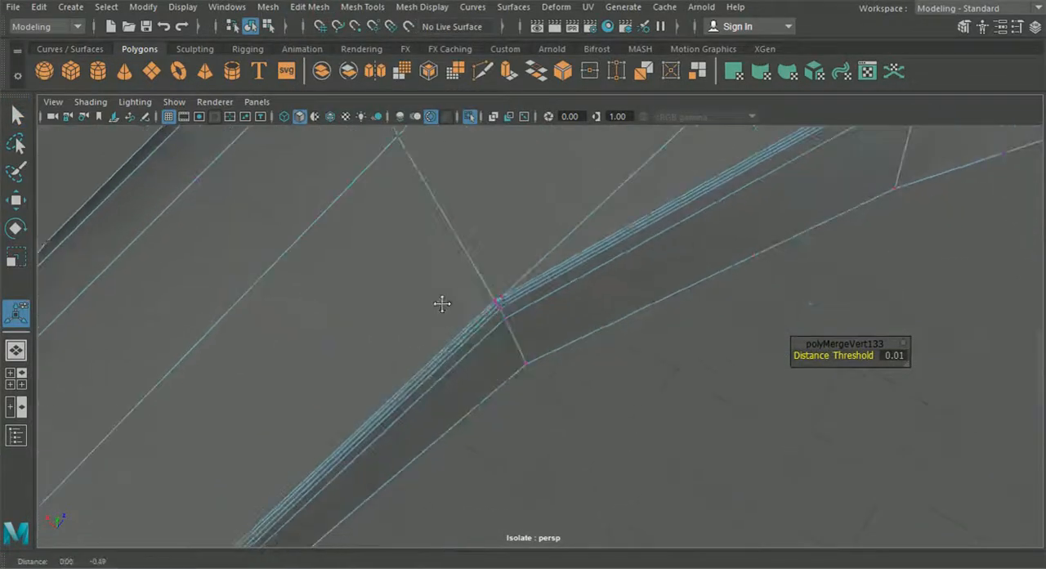
scroll(414, 278, up, 3)
alt+middle_drag(417, 252, 450, 318)
scroll(452, 320, up, 3)
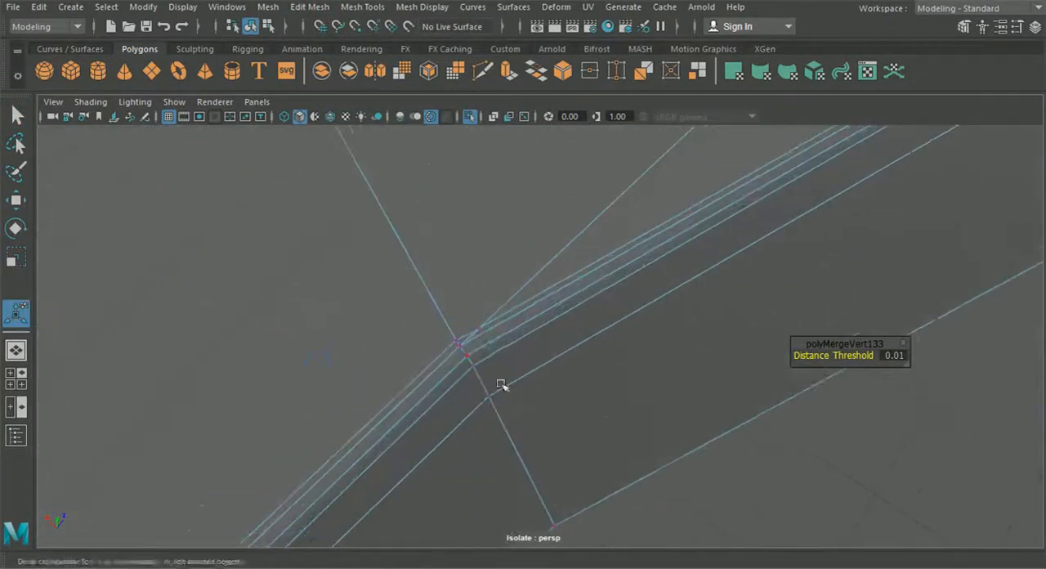
click(482, 330)
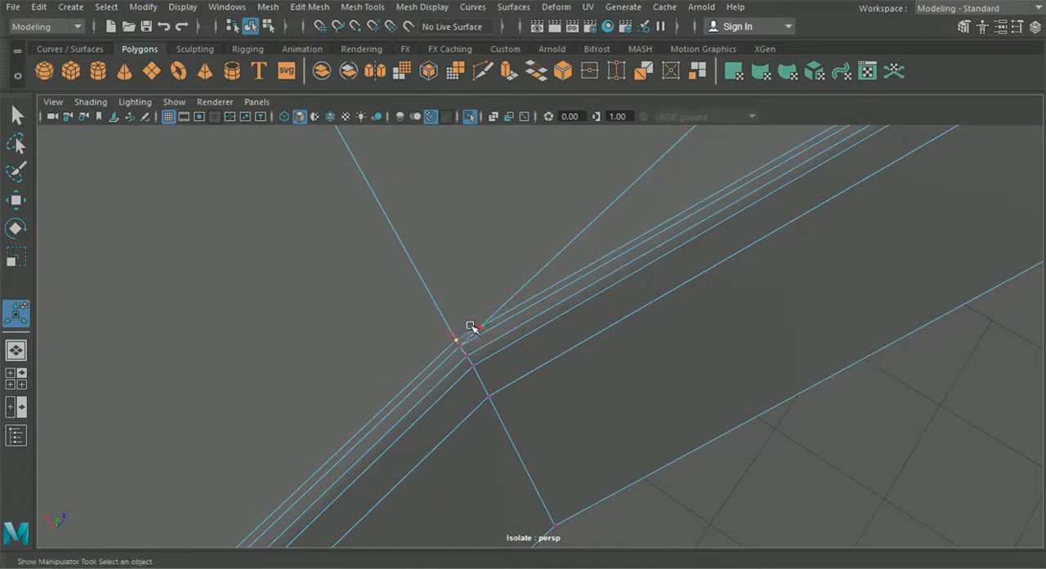
shift+right_drag(481, 300, 214, 243)
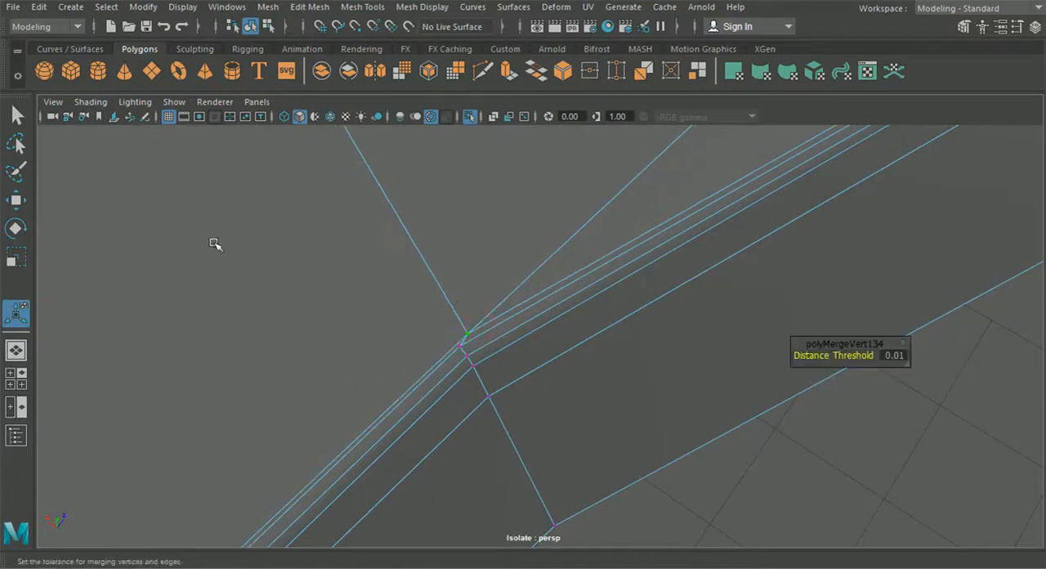
Move the merged corner vertex slightly back so it lines up with the supporting edges along the windshield border
click(15, 201)
drag(514, 285, 505, 295)
drag(420, 315, 416, 310)
drag(496, 294, 497, 297)
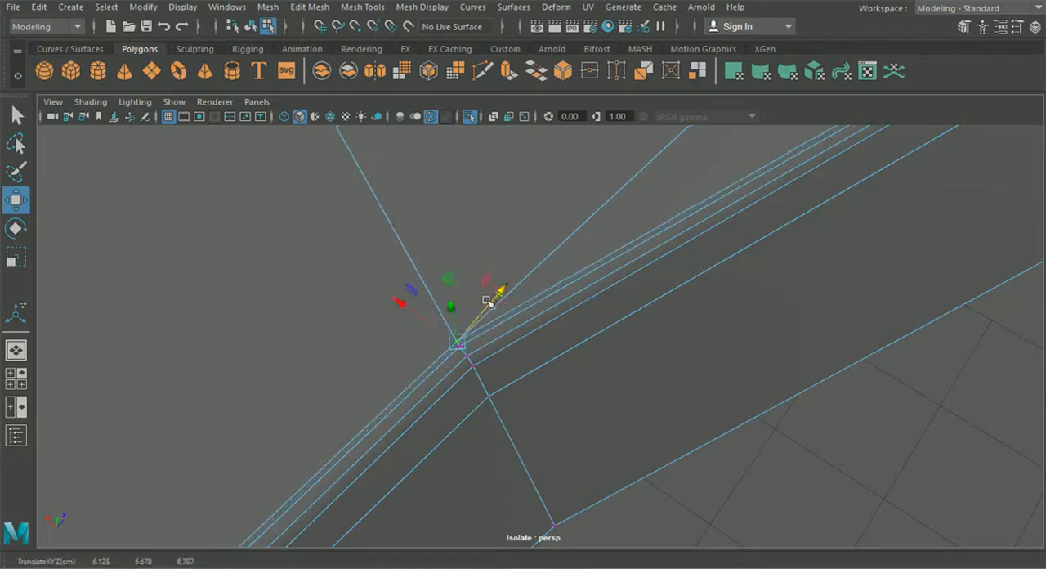
drag(407, 313, 405, 310)
Preview the hood smoothed and examine the shading along its windshield border and corners from several angles
scroll(450, 347, down, 5)
alt+drag(449, 347, 450, 378)
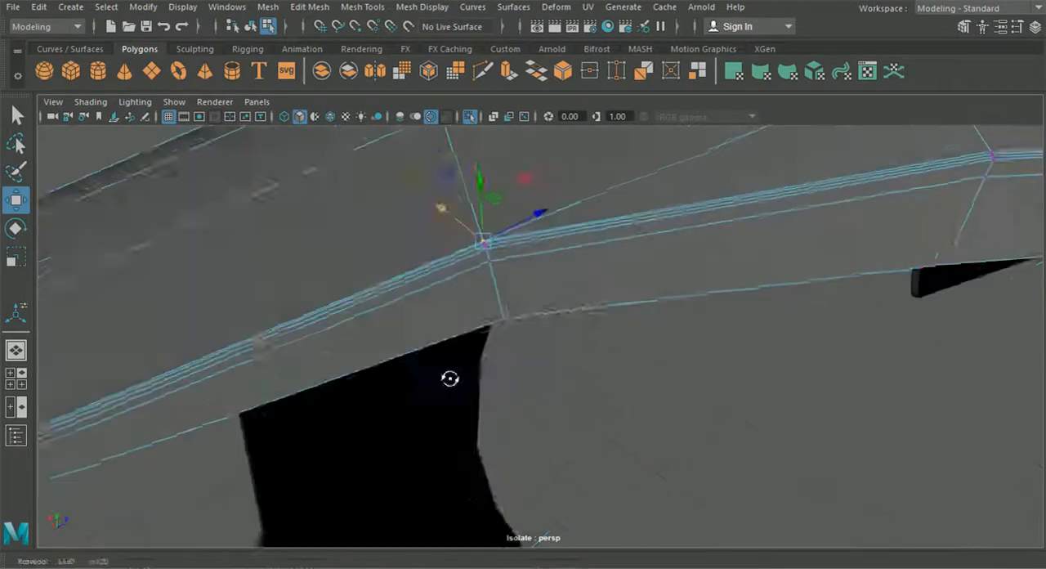
scroll(561, 378, down, 5)
alt+middle_drag(560, 378, 433, 378)
click(251, 29)
click(236, 182)
click(299, 285)
key(3)
click(484, 398)
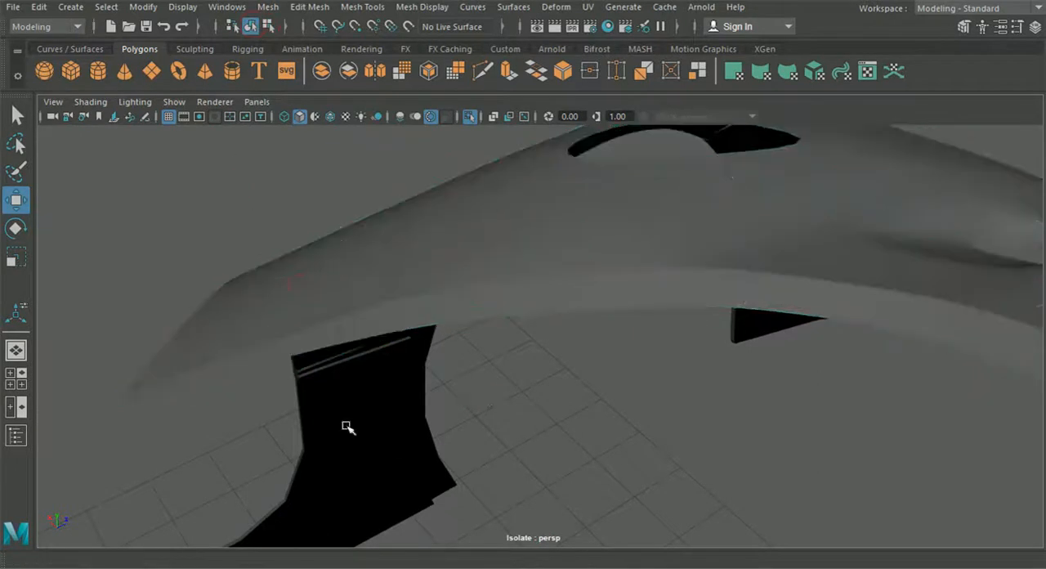
alt+drag(389, 417, 422, 416)
alt+drag(292, 508, 378, 450)
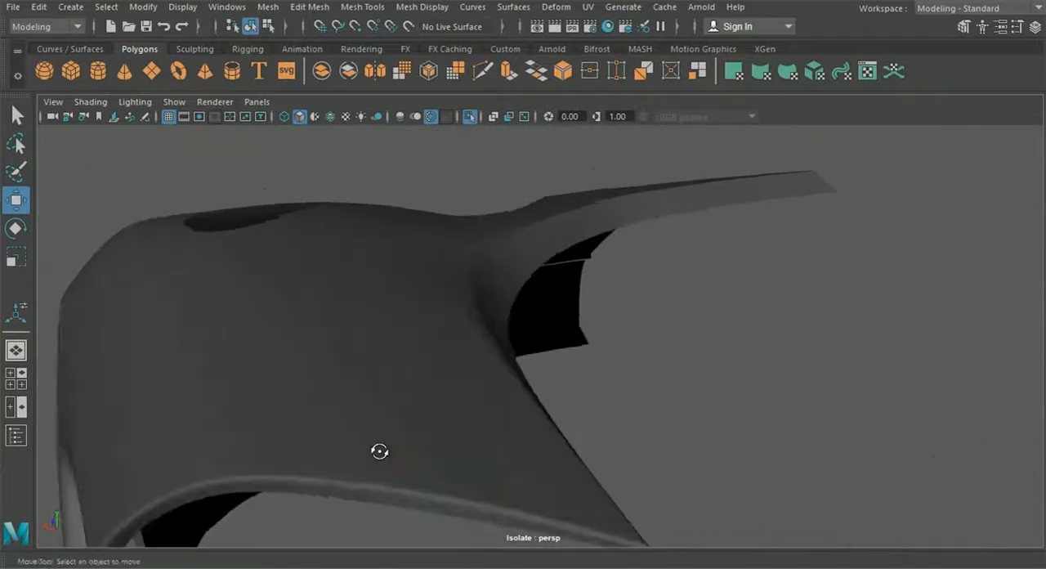
click(401, 416)
Return the hood to unsmoothed display and run Merge on the successive vertices at the windshield border's corner to clear duplicates
key(1)
scroll(401, 415, up, 4)
alt+drag(401, 414, 260, 354)
alt+middle_drag(260, 355, 482, 389)
scroll(482, 389, up, 4)
scroll(482, 389, up, 8)
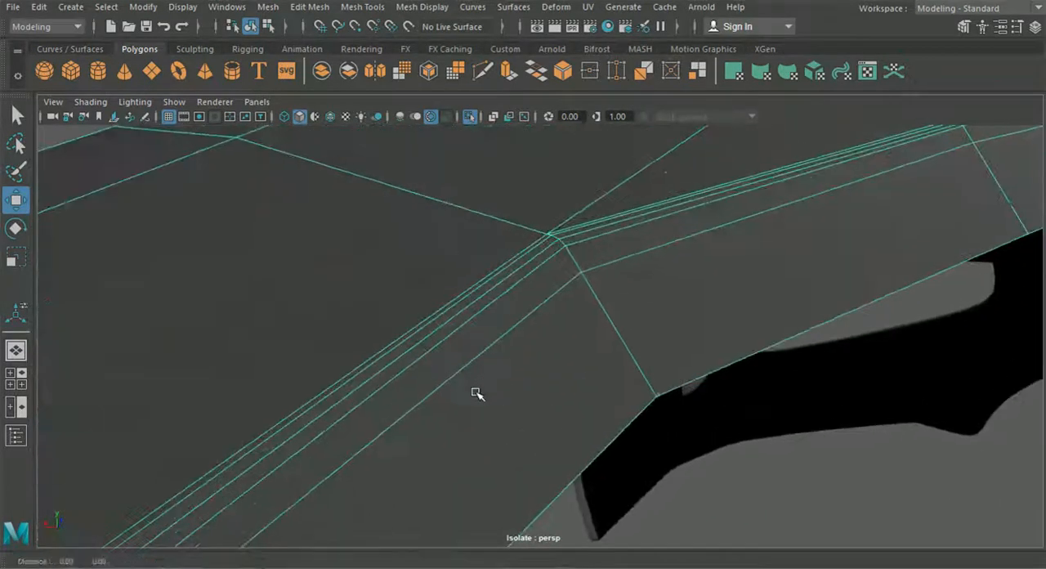
right_drag(495, 322, 493, 72)
click(503, 267)
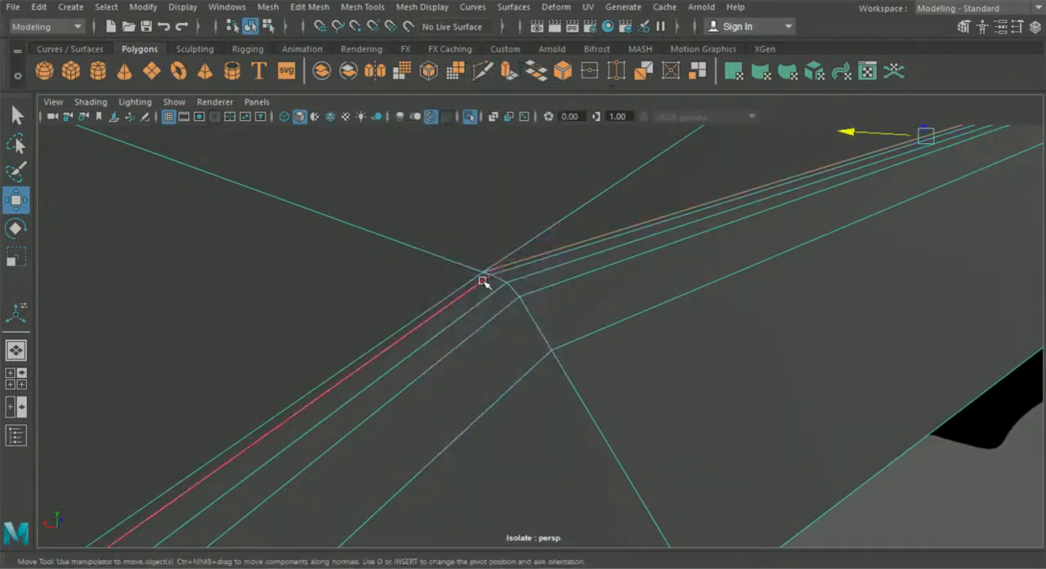
click(502, 272)
right_drag(509, 274, 435, 114)
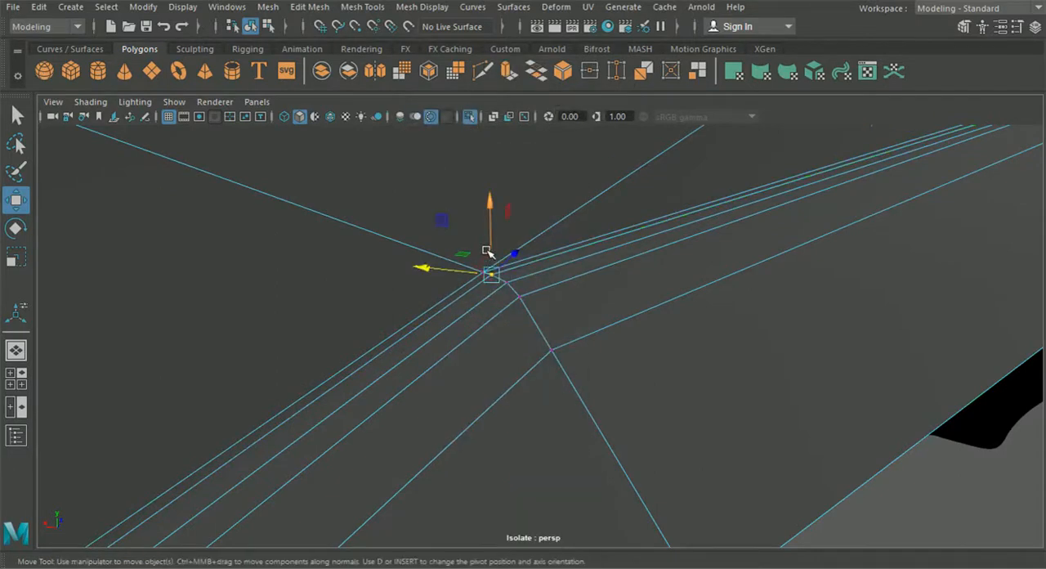
key(g)
drag(483, 274, 530, 317)
key(g)
key(g)
key(g)
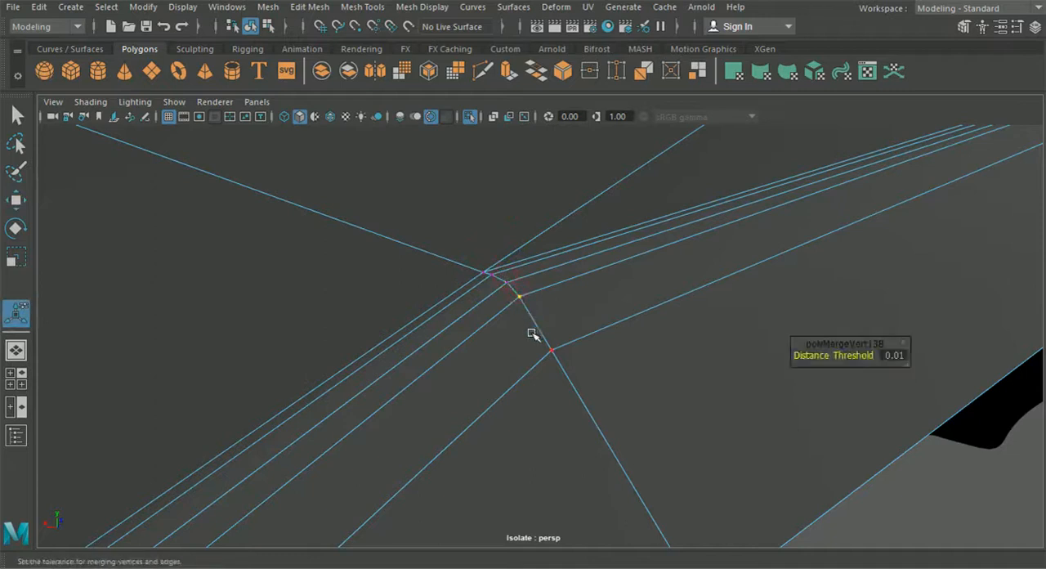
Inspect the smoothed hood around the merged windshield corner and along the side behind the wheel arch
scroll(531, 333, down, 10)
alt+drag(526, 329, 566, 316)
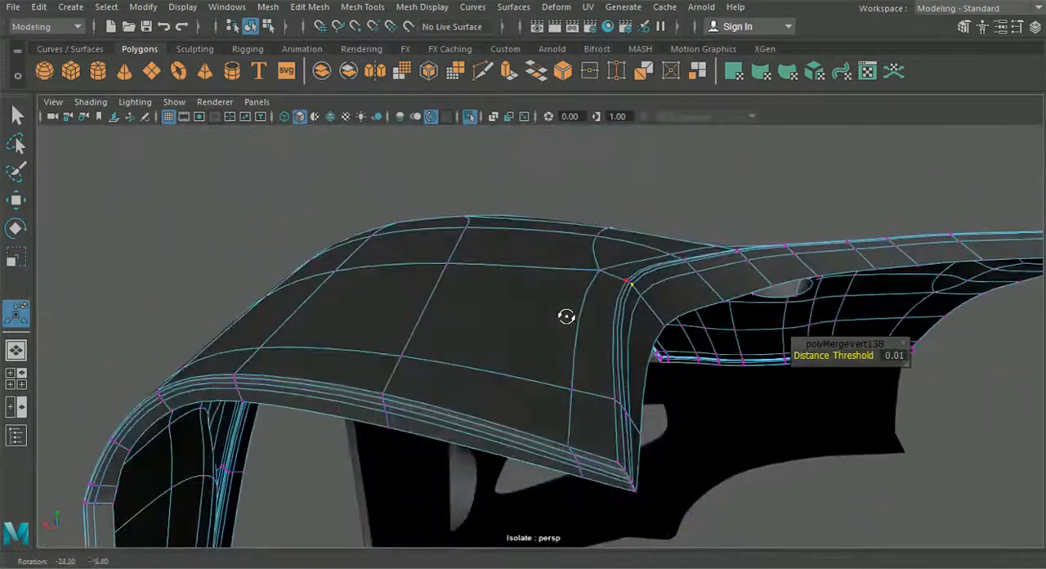
click(229, 163)
alt+drag(266, 244, 540, 326)
mouse_move(517, 319)
alt+mouse_down()
mouse_move(483, 336)
mouse_move(590, 311)
mouse_move(581, 325)
mouse_move(619, 341)
mouse_move(506, 316)
alt+mouse_up()
click(594, 342)
Insert a supporting edge loop close to the inner edge of the recessed crease behind the wheel arch
scroll(535, 356, up, 3)
scroll(537, 346, up, 2)
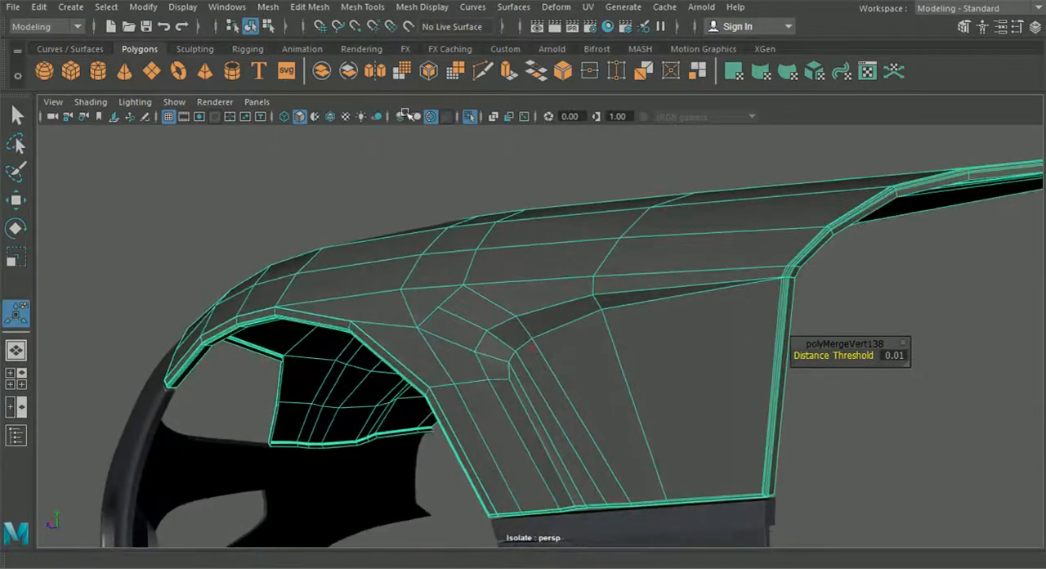
click(309, 7)
mouse_move(353, 8)
click(397, 122)
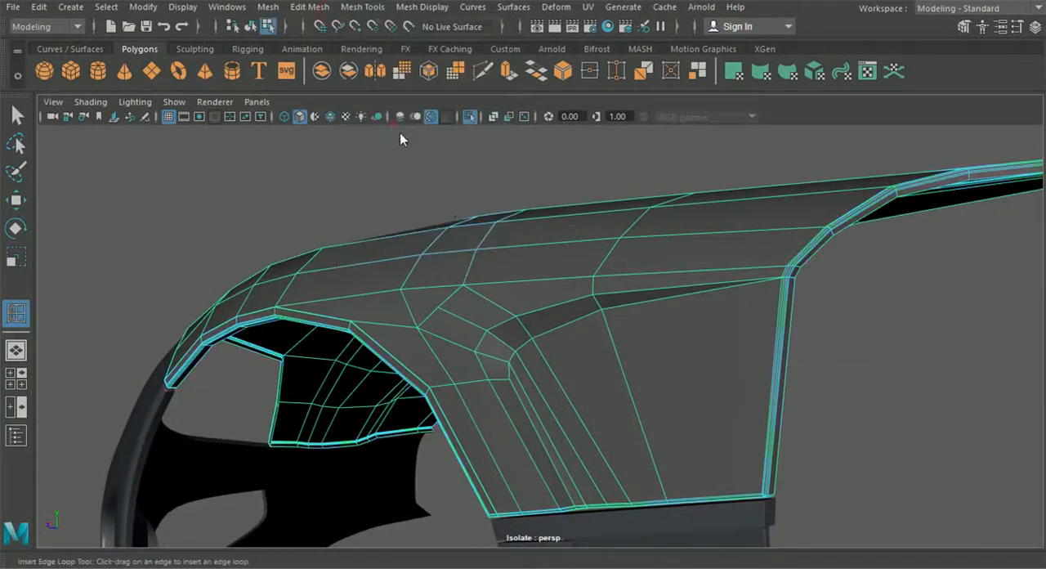
scroll(460, 330, up, 3)
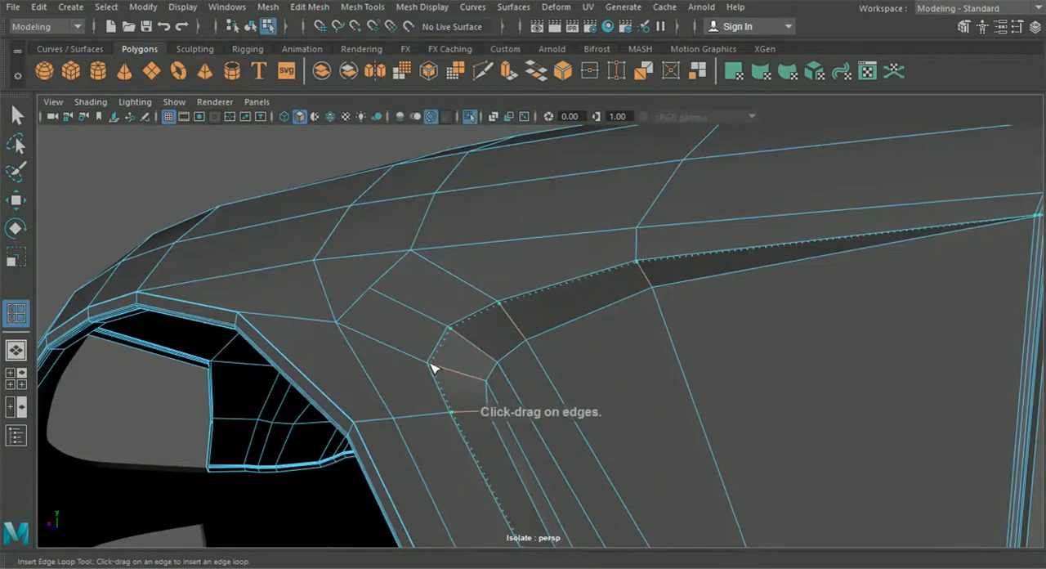
click(486, 388)
key(f)
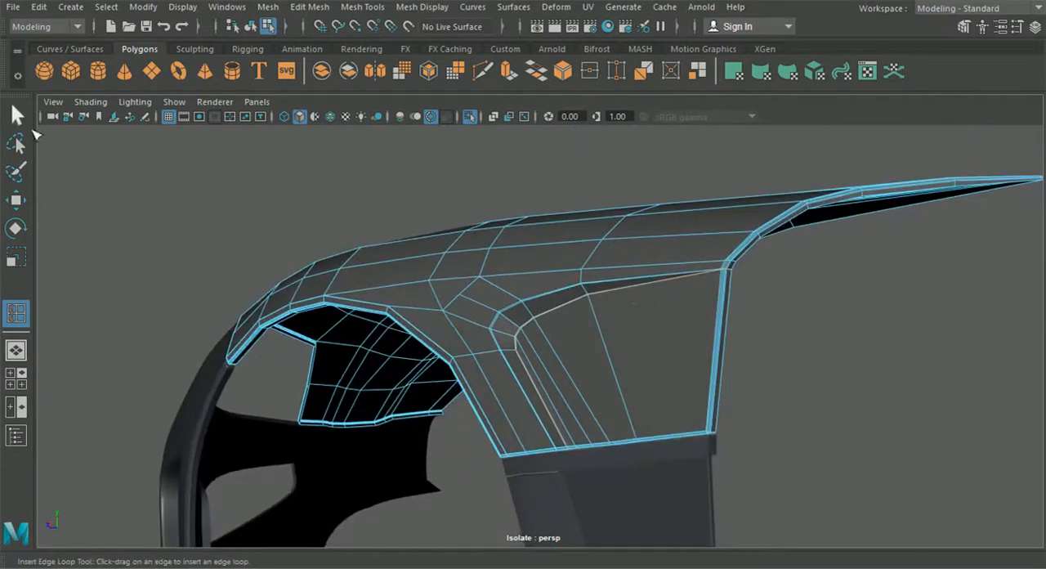
click(17, 117)
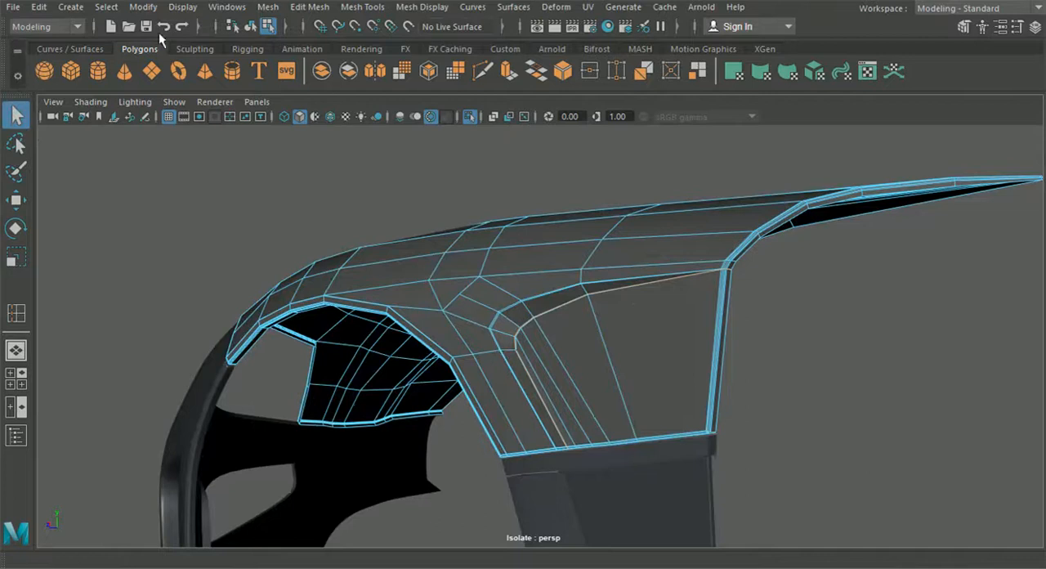
Preview the hood smoothed and examine the shading of the side crease and the front headlight border
key(3)
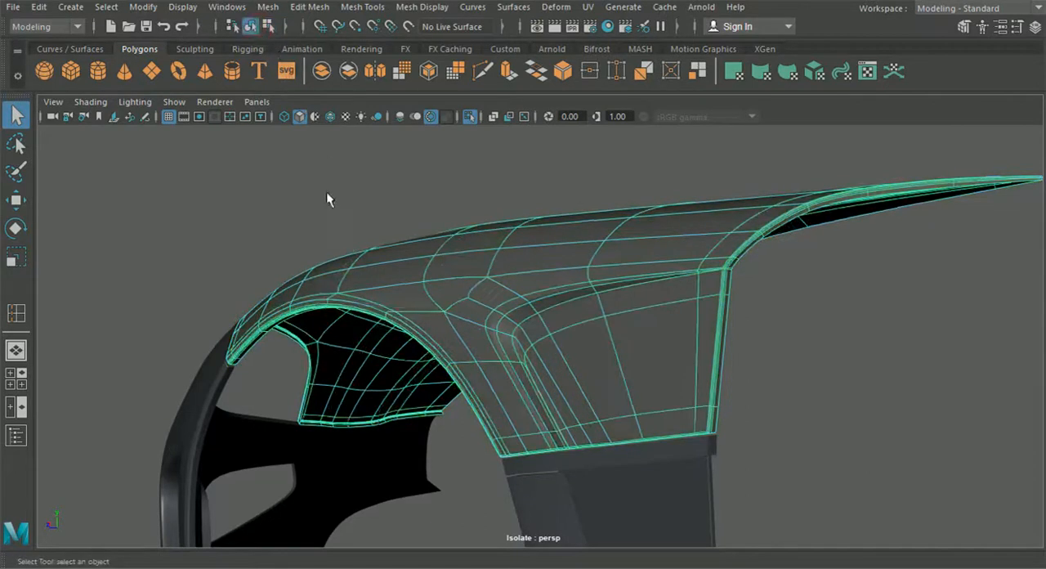
click(288, 231)
alt+drag(288, 231, 585, 403)
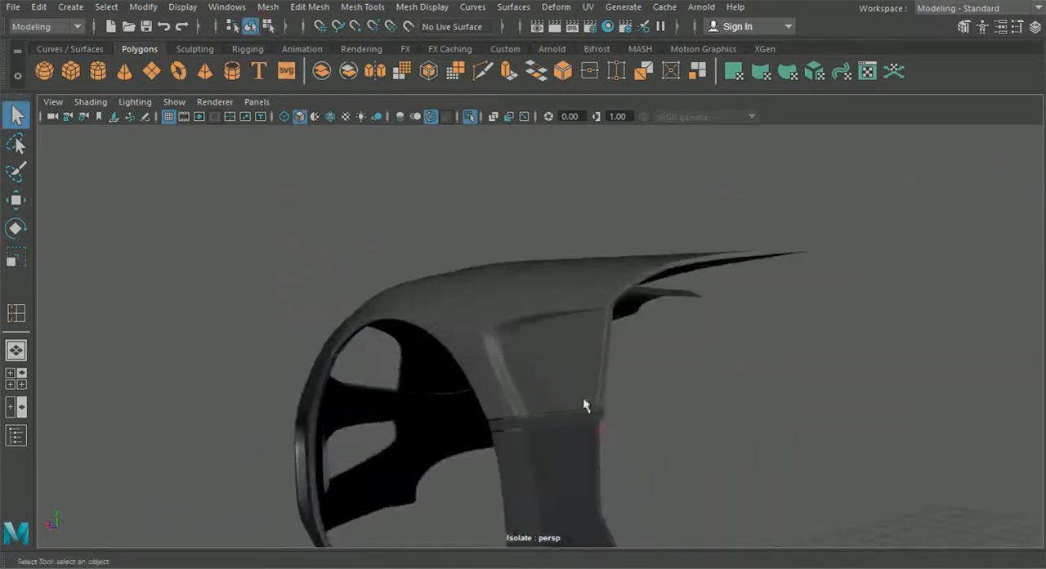
alt+drag(501, 339, 610, 373)
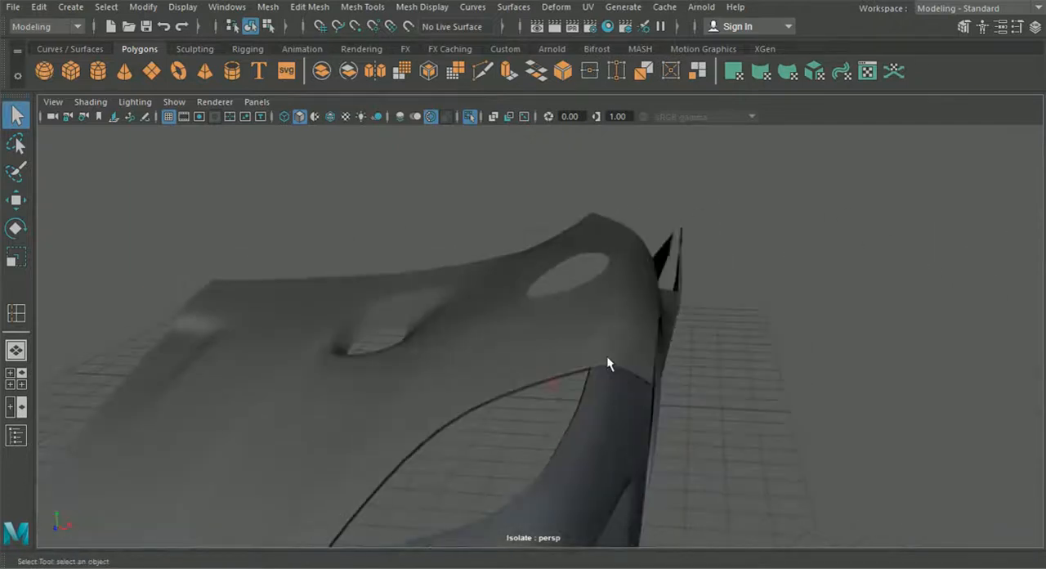
Return the hood to unsmoothed display and move the two vertices at the fender opening's front corner slightly outward
click(605, 341)
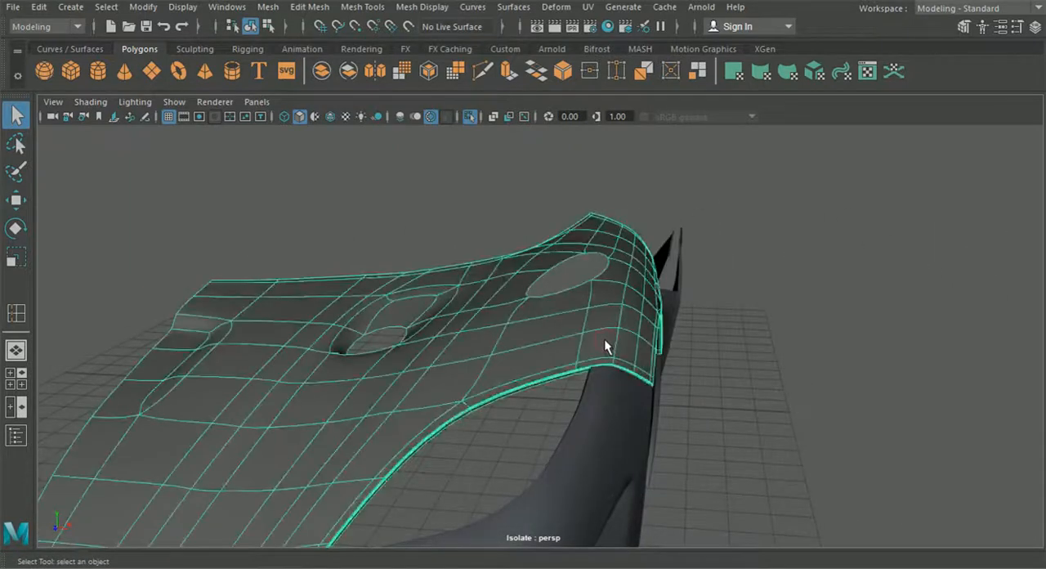
key(1)
scroll(603, 340, up, 2)
alt+middle_drag(602, 341, 540, 336)
scroll(540, 336, up, 4)
alt+drag(541, 336, 564, 311)
right_drag(591, 261, 518, 116)
drag(540, 206, 574, 261)
alt+drag(587, 260, 589, 251)
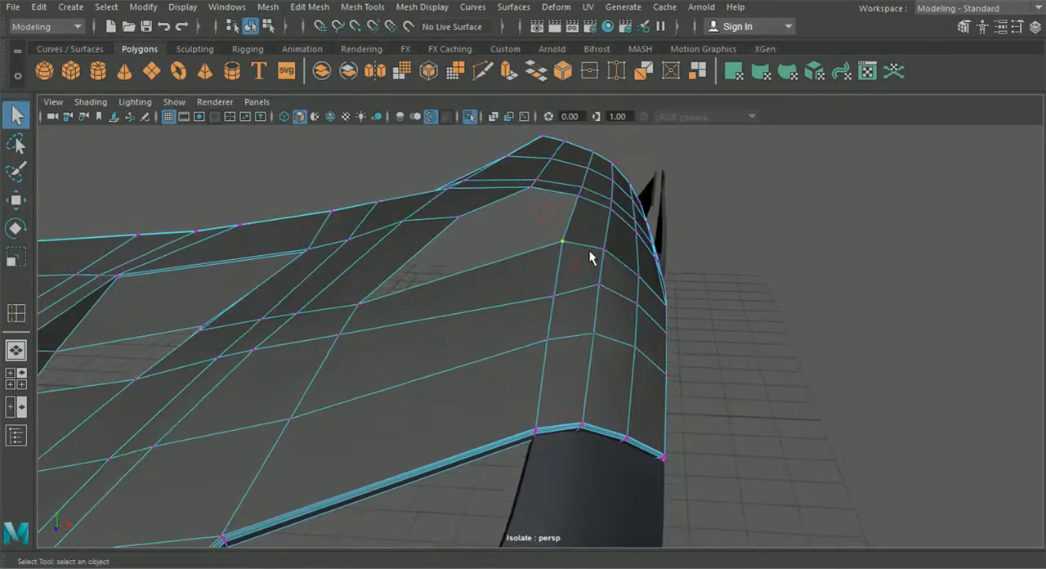
click(27, 208)
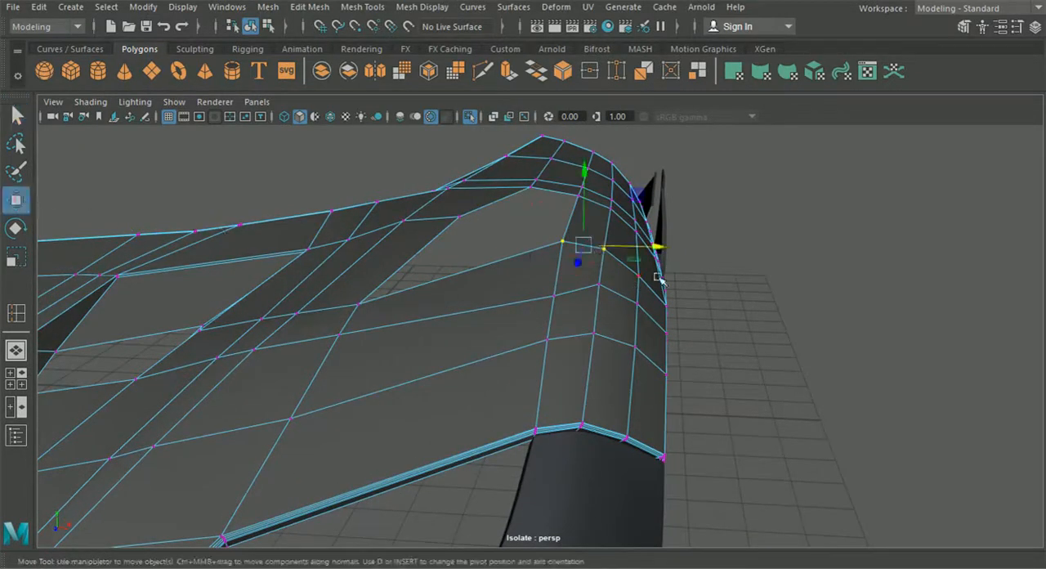
drag(671, 253, 670, 249)
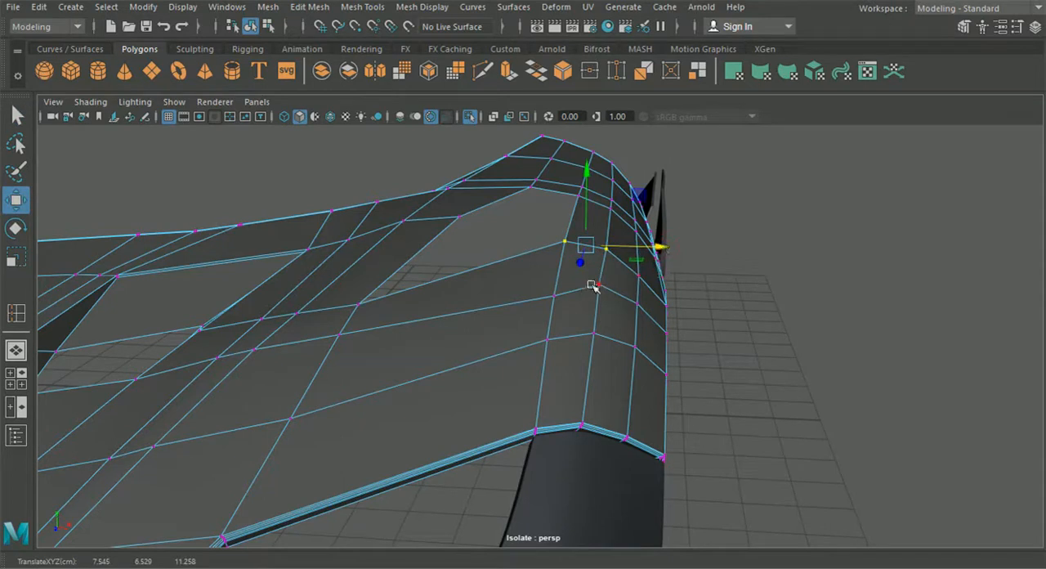
Move the two vertices in the next row toward the headlight border slightly inward to even out the fender edges
click(553, 293)
shift+click(601, 285)
drag(657, 290, 656, 289)
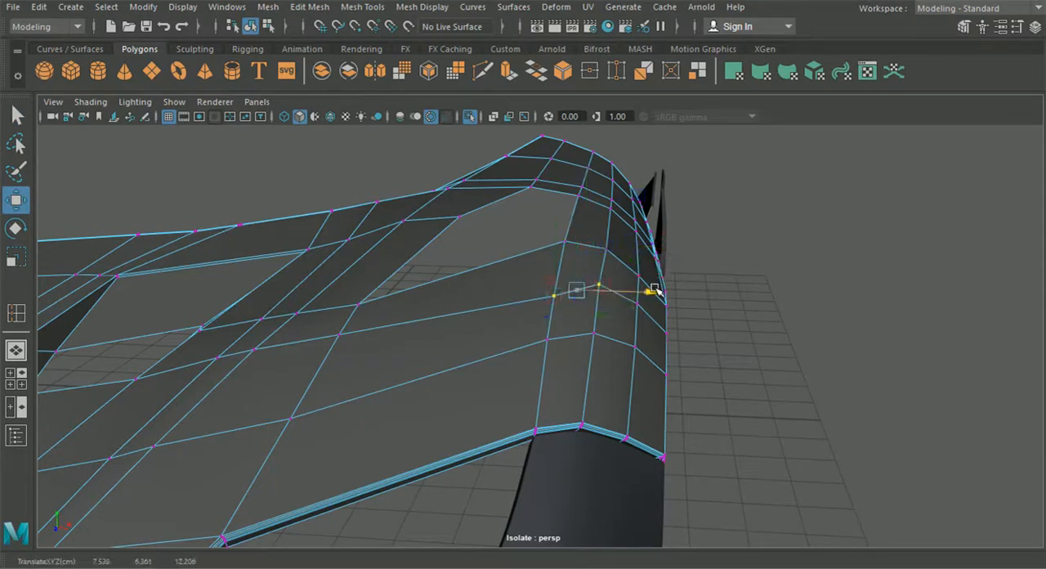
Raise the single vertex on the fender's inner edge line above the headlight corner slightly
mouse_move(738, 361)
alt+mouse_down()
mouse_move(751, 359)
mouse_move(750, 348)
alt+mouse_up()
click(752, 365)
click(581, 205)
drag(581, 175, 580, 159)
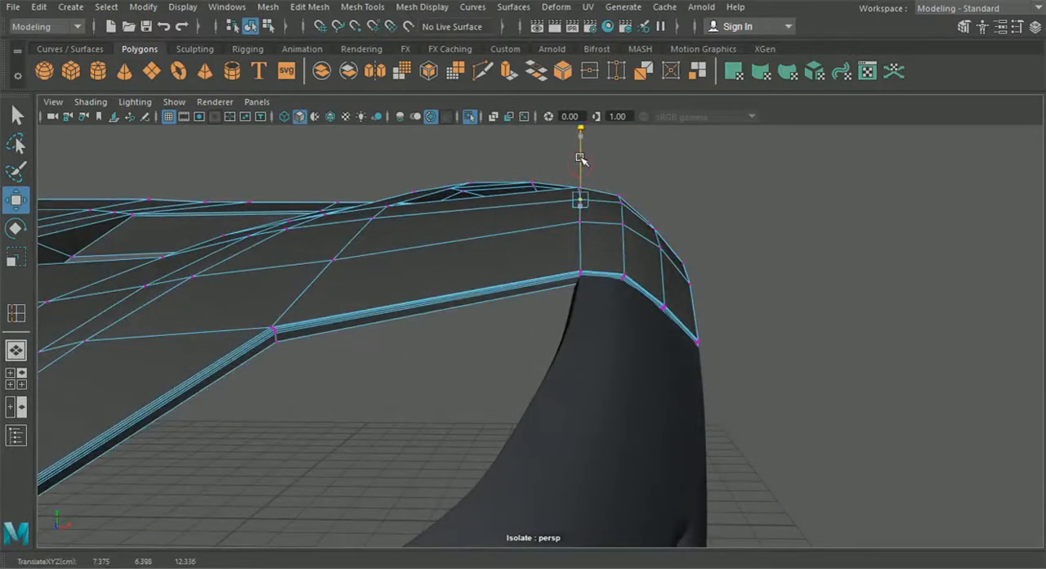
alt+drag(608, 211, 456, 233)
Leave vertex editing and compare the hood's headlight border corner with the reference image and bumper in the top view
click(268, 26)
click(251, 26)
click(239, 199)
scroll(239, 199, down, 5)
alt+drag(360, 245, 524, 278)
alt+drag(551, 330, 523, 301)
click(473, 315)
scroll(502, 290, up, 3)
key(space)
key(space)
scroll(398, 258, down, 8)
alt+middle_drag(389, 289, 65, 330)
scroll(420, 315, up, 4)
alt+middle_drag(398, 249, 528, 294)
scroll(535, 416, up, 1)
scroll(537, 417, down, 5)
scroll(528, 294, up, 5)
alt+middle_drag(528, 392, 528, 323)
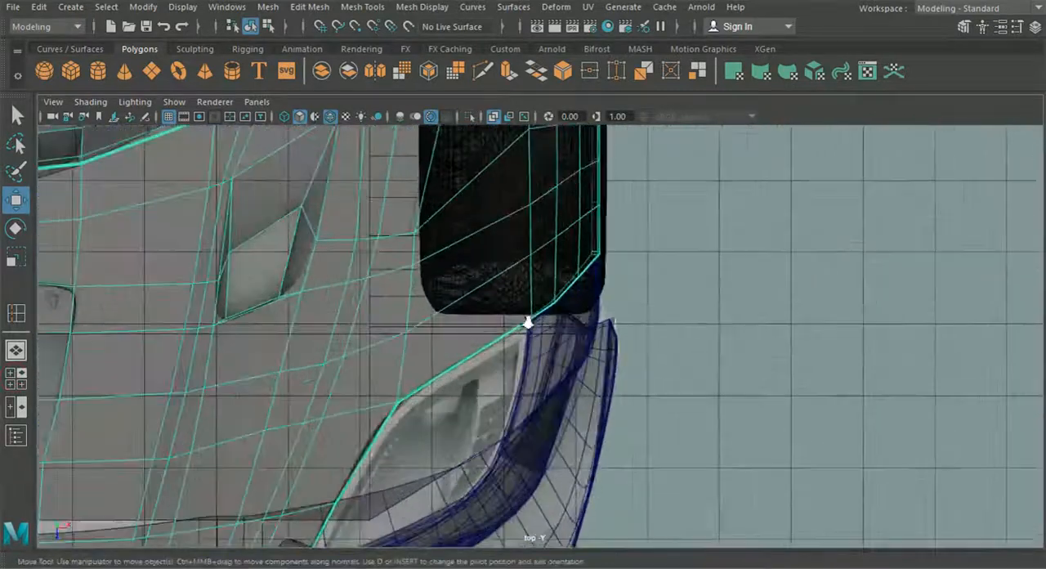
scroll(527, 327, up, 4)
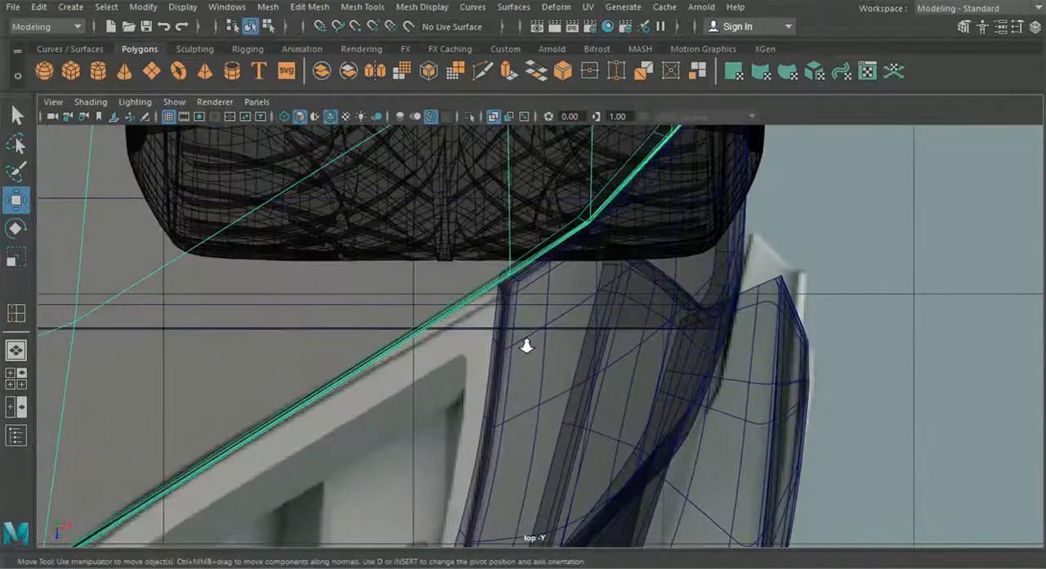
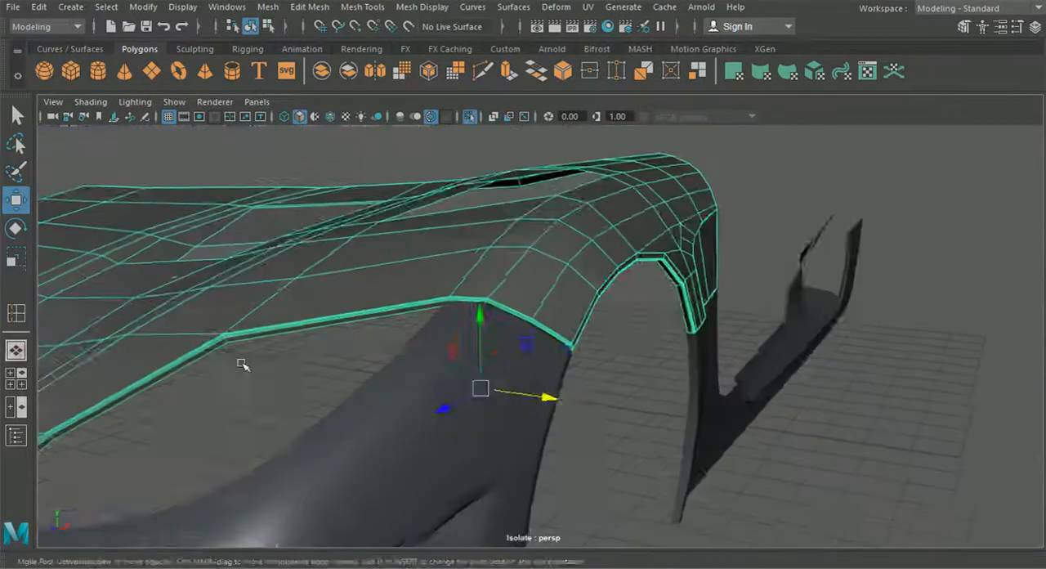
Check the hood's headlight and fender edges in perspective, end isolation and show the wireframe over all shaded car panels
alt+drag(243, 358, 447, 367)
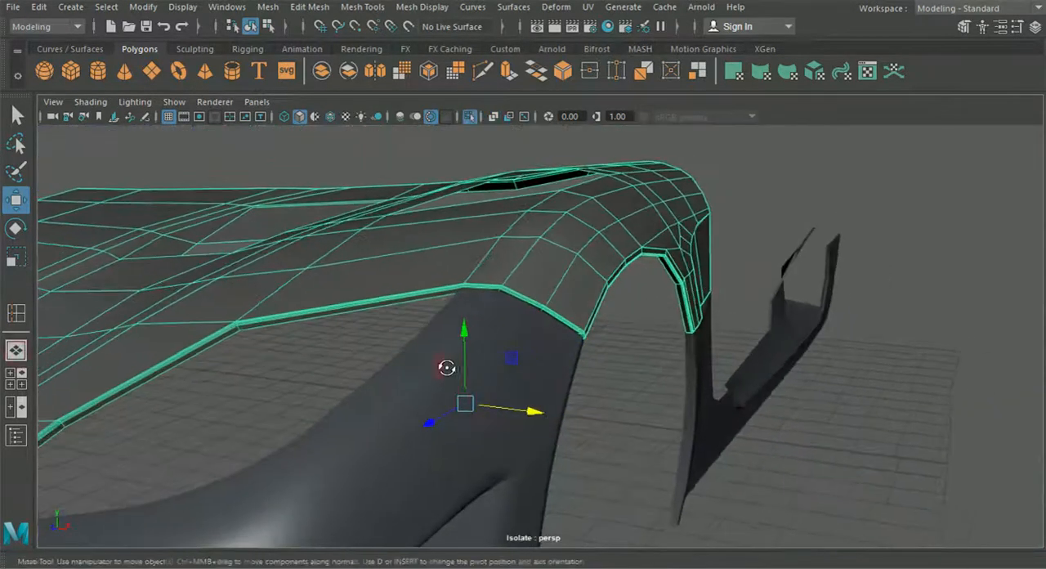
alt+drag(523, 250, 500, 289)
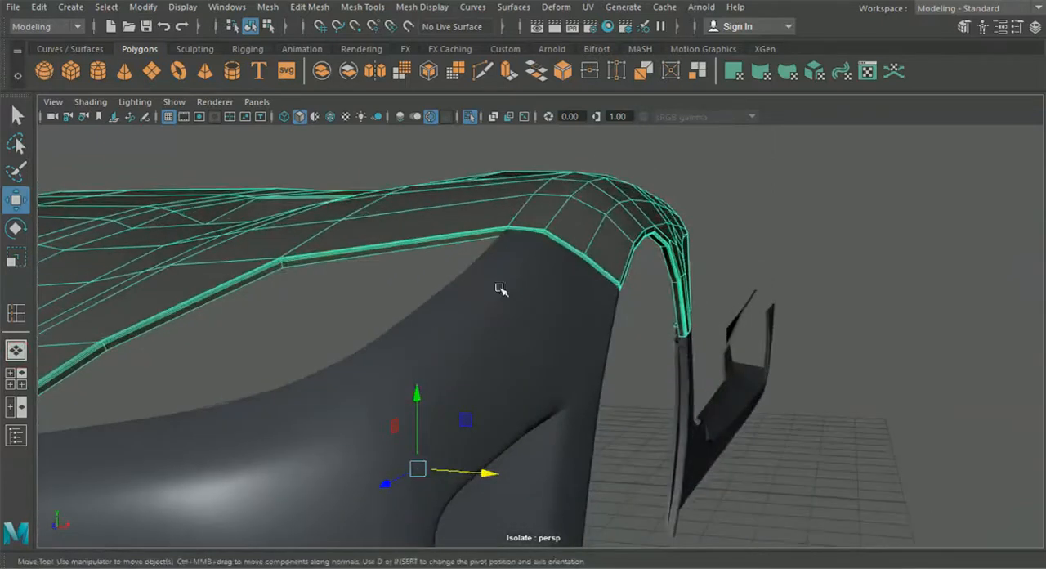
alt+drag(486, 210, 437, 237)
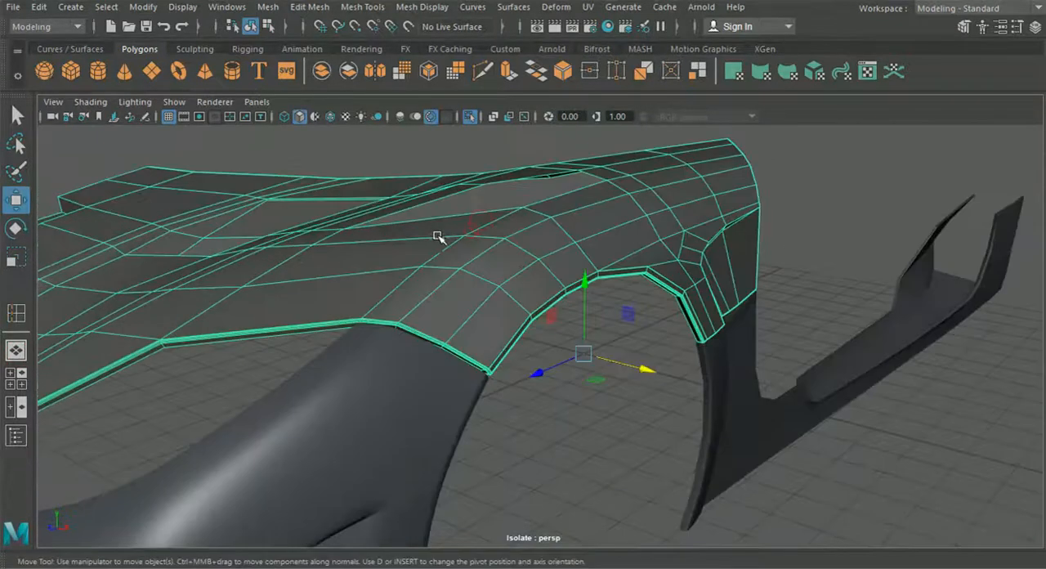
click(470, 117)
alt+drag(553, 192, 425, 164)
click(332, 119)
Examine the hood's fit against the windshield, door, fender and bumper panels from several angles around the car
mouse_move(605, 228)
alt+mouse_down()
mouse_move(621, 240)
mouse_move(560, 273)
mouse_move(534, 270)
alt+mouse_up()
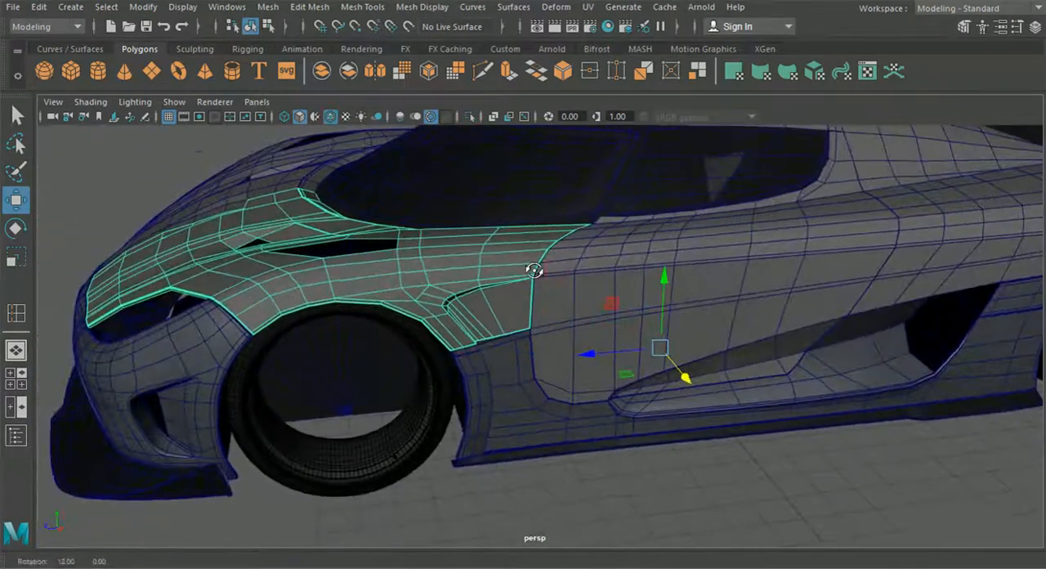
alt+middle_drag(572, 285, 324, 289)
drag(323, 289, 418, 292)
alt+middle_drag(324, 289, 462, 292)
alt+middle_drag(251, 276, 503, 278)
alt+drag(448, 282, 479, 332)
right_drag(411, 314, 398, 78)
Extrude the border edges of the hood's outer vent opening downward to form a short inner wall
scroll(483, 247, up, 3)
click(472, 238)
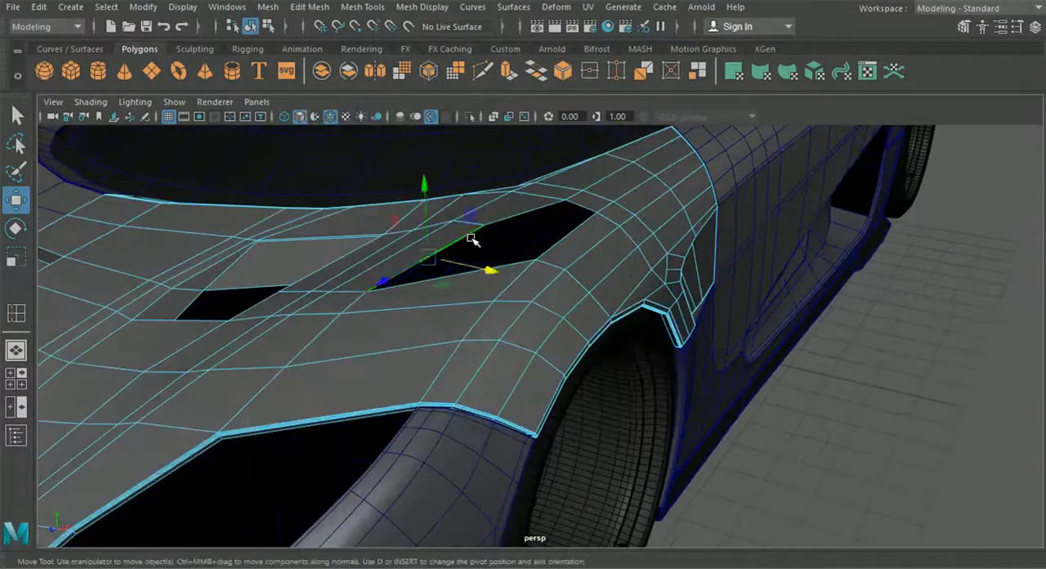
key(ctrl+e)
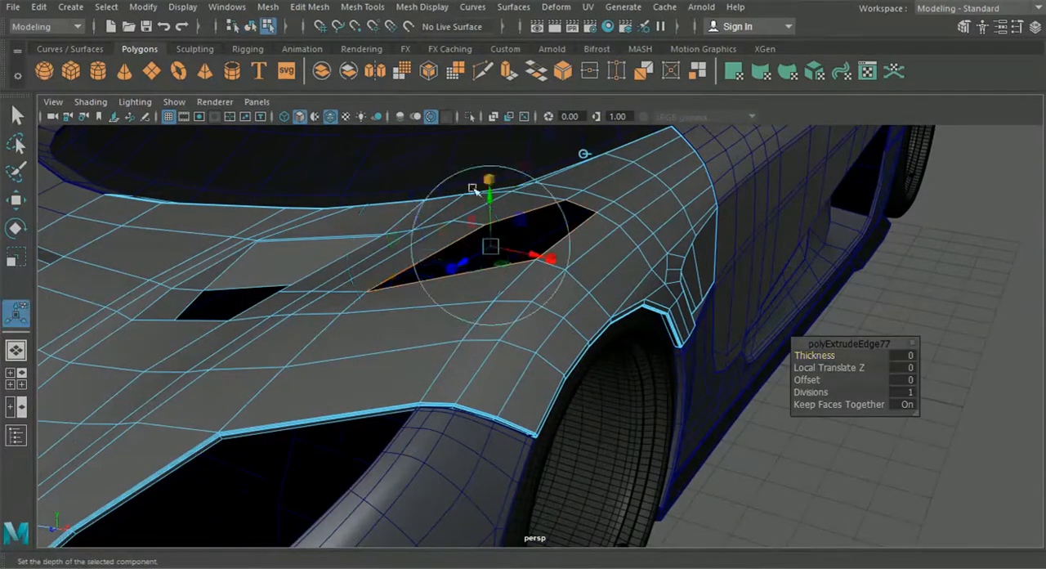
alt+middle_drag(491, 205, 494, 253)
scroll(504, 262, up, 3)
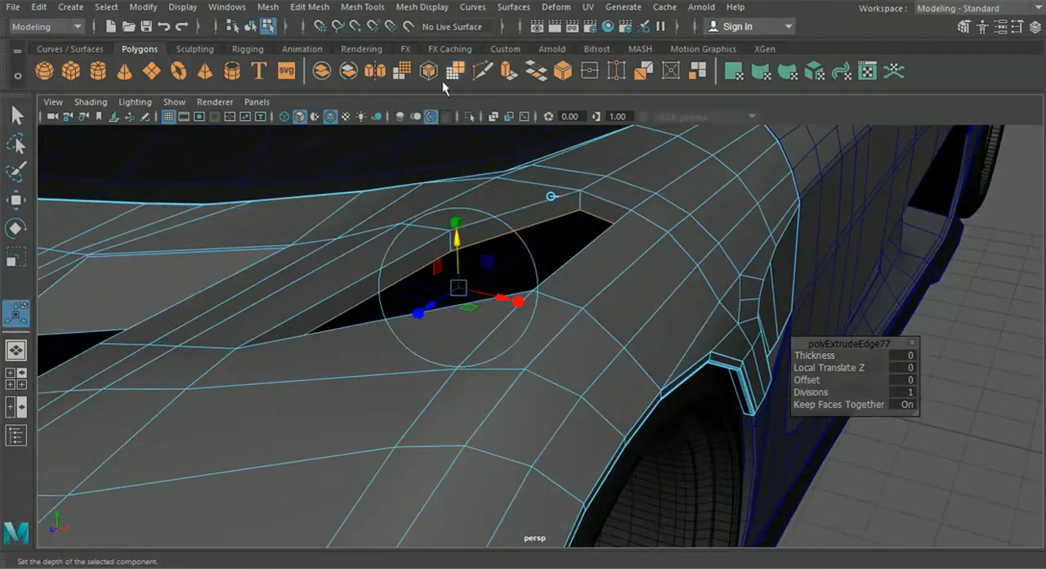
drag(457, 252, 456, 233)
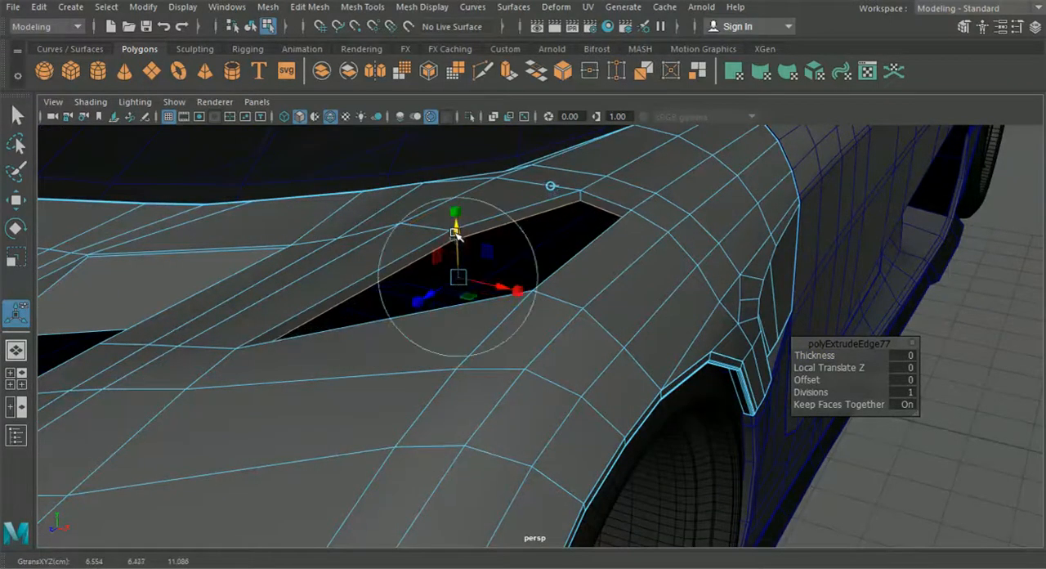
Insert supporting edge loops along the inner wall of the outer vent opening
click(361, 12)
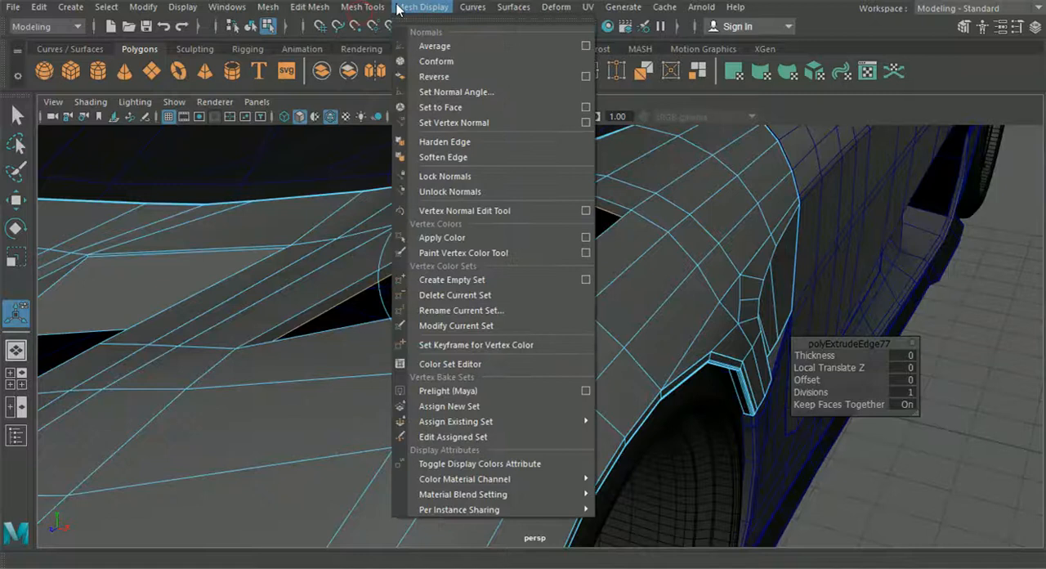
click(398, 8)
click(422, 6)
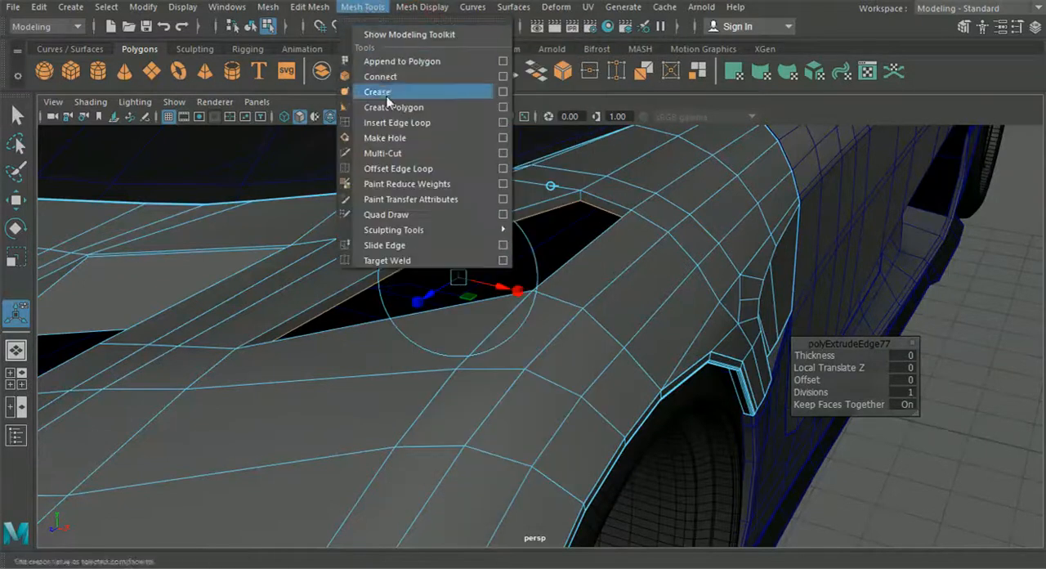
click(389, 123)
scroll(397, 171, up, 10)
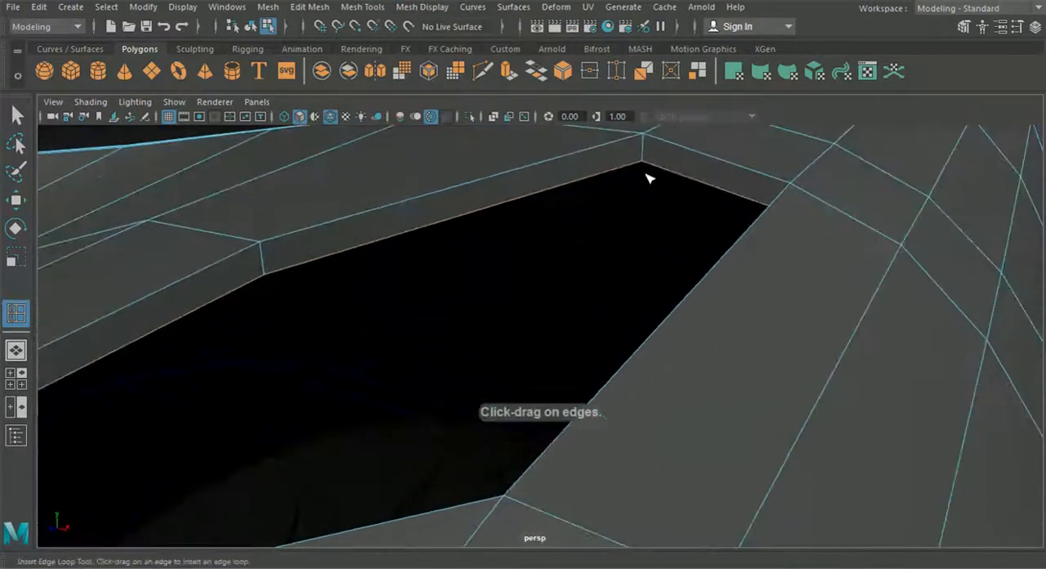
drag(646, 139, 645, 187)
click(638, 183)
scroll(638, 183, down, 10)
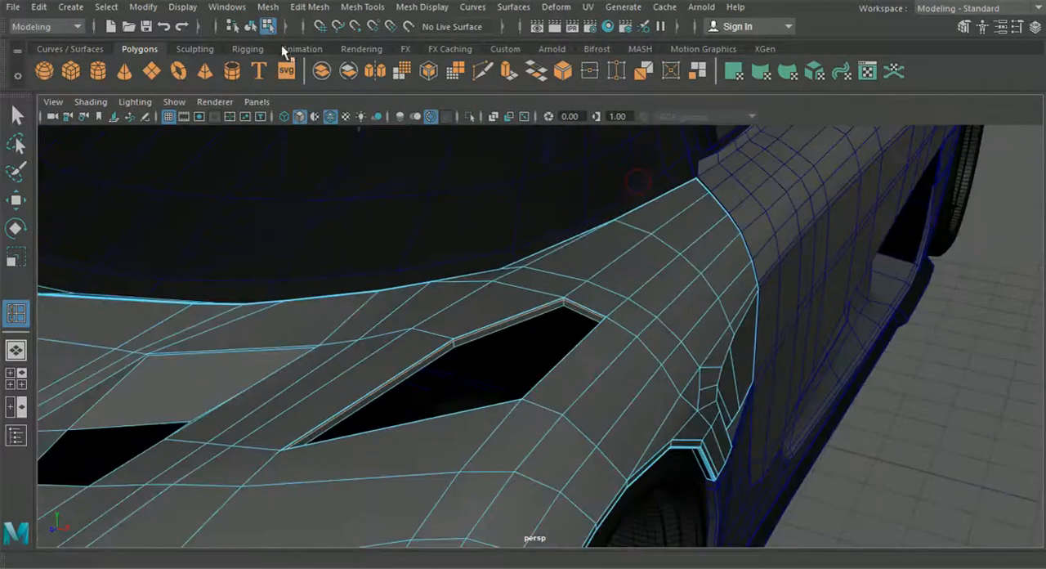
Preview the hood smoothed in object mode and inspect its vents and front seam without the wireframe
click(248, 27)
key(q)
click(471, 314)
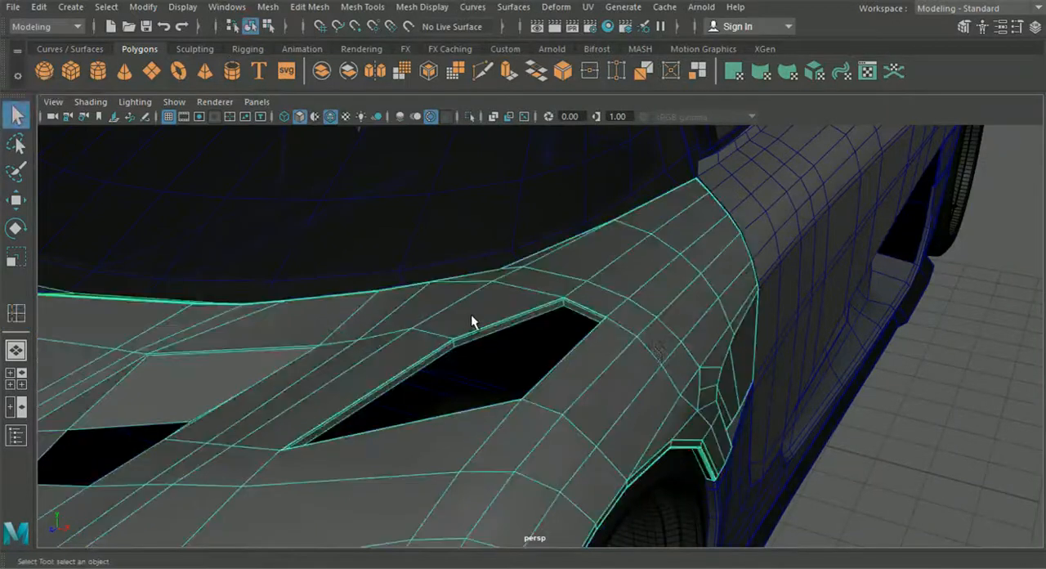
key(3)
click(901, 409)
scroll(901, 410, down, 5)
alt+drag(902, 410, 757, 396)
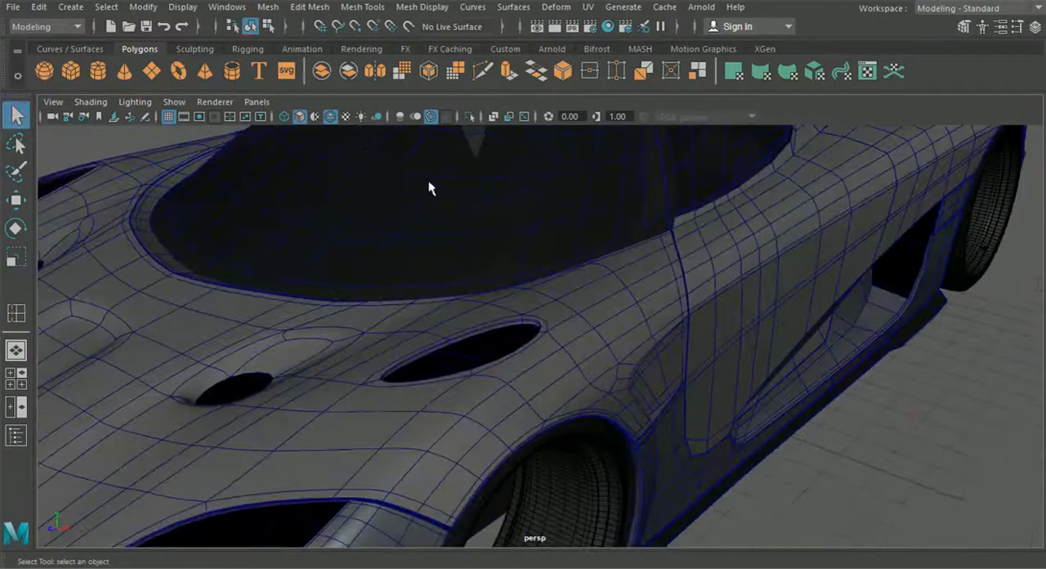
click(330, 117)
mouse_move(458, 245)
alt+mouse_down()
mouse_move(493, 267)
mouse_move(558, 273)
mouse_move(512, 251)
mouse_move(362, 251)
mouse_move(470, 283)
alt+mouse_up()
alt+drag(578, 265, 415, 412)
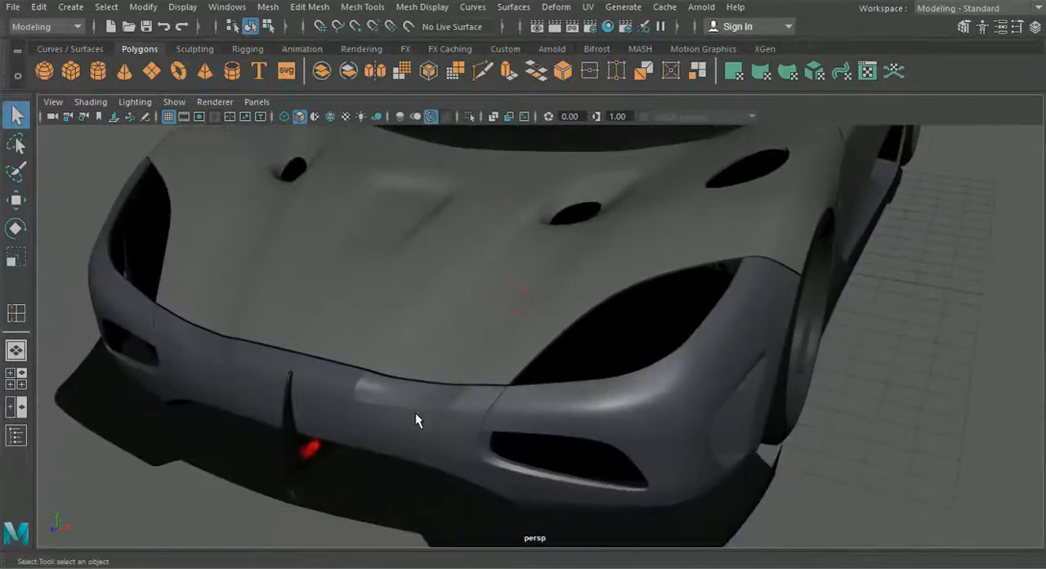
Restore the wireframe overlay and return the hood and front bumper to unsmoothed display
click(417, 412)
click(331, 117)
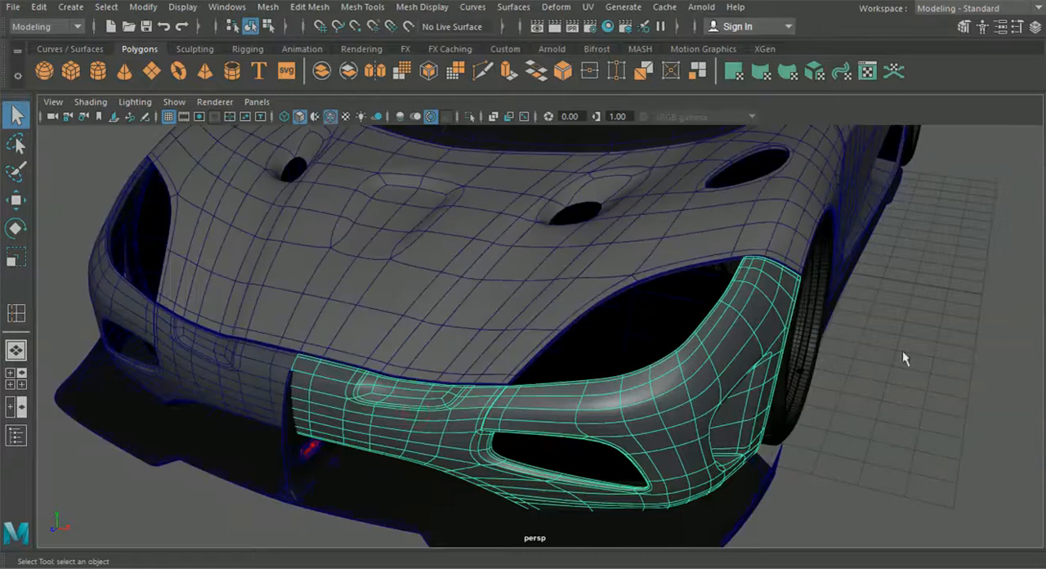
click(635, 328)
click(549, 310)
key(1)
alt+drag(983, 384, 805, 334)
click(875, 323)
scroll(803, 334, up, 4)
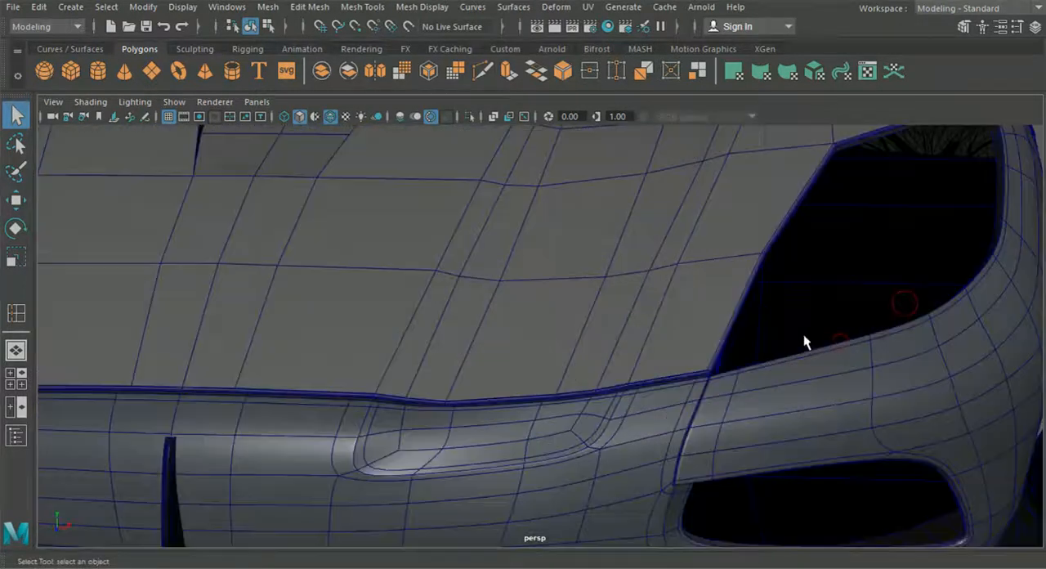
click(609, 416)
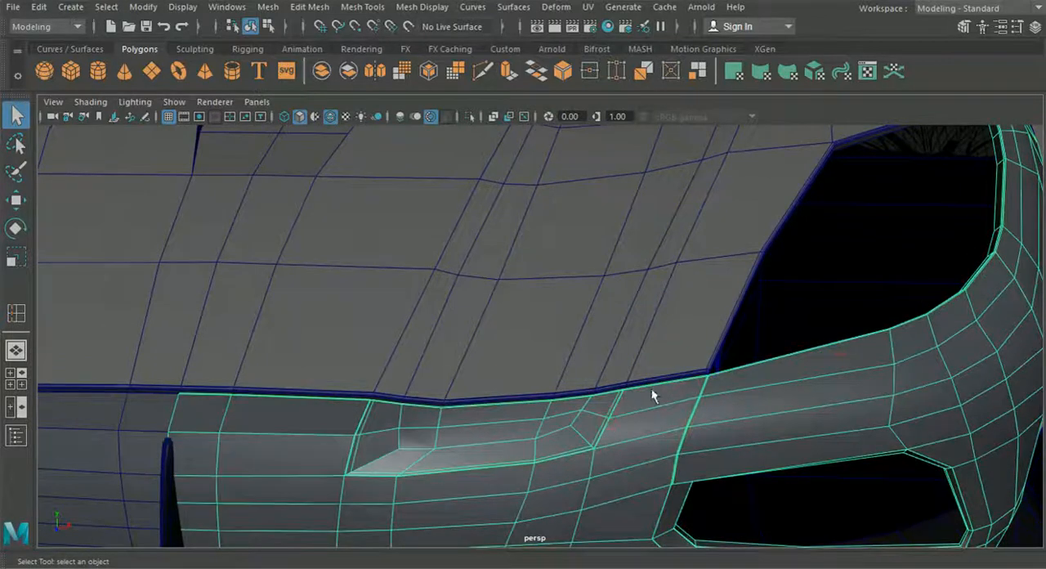
Insert a supporting edge loop on the hood beside the edge line that meets the bumper recess's outer corner
scroll(652, 388, up, 5)
alt+middle_drag(642, 439, 663, 411)
alt+middle_drag(656, 337, 642, 380)
click(673, 285)
click(362, 7)
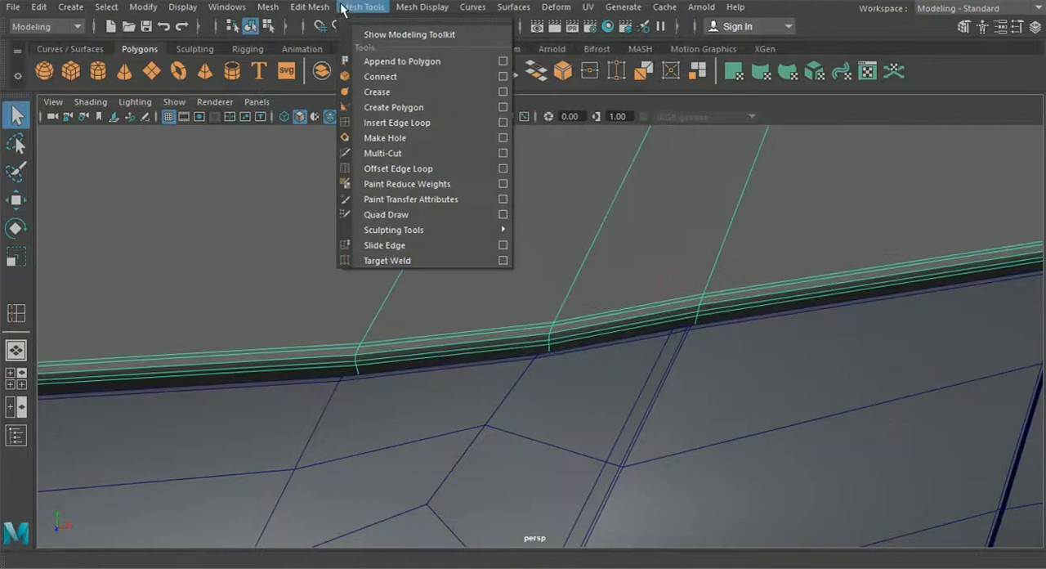
click(392, 122)
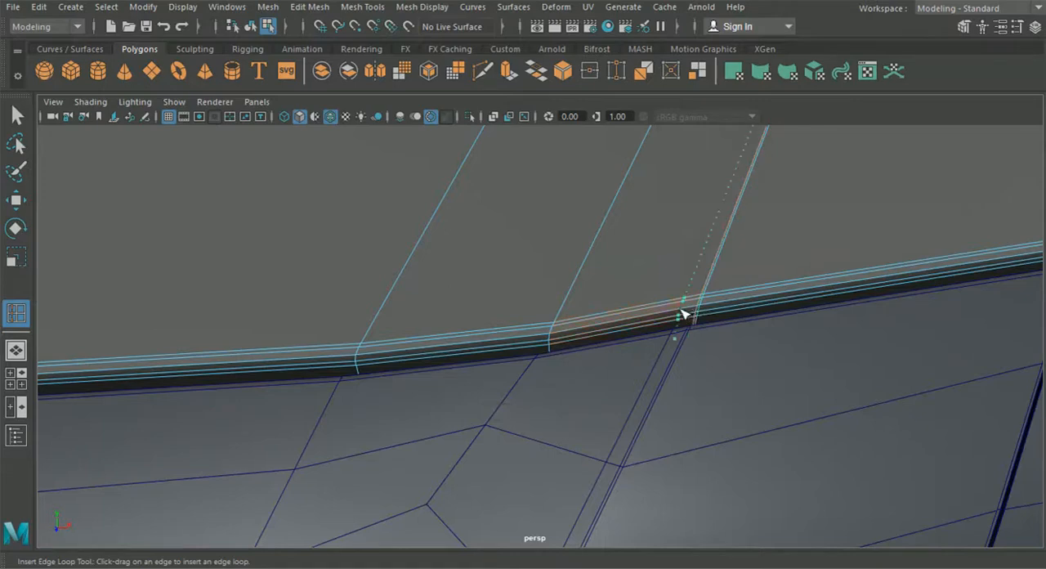
drag(681, 309, 683, 310)
scroll(683, 310, down, 12)
Examine how the hood's edge loops run back past the vents to the windshield border
alt+middle_drag(671, 289, 670, 363)
alt+drag(671, 365, 482, 393)
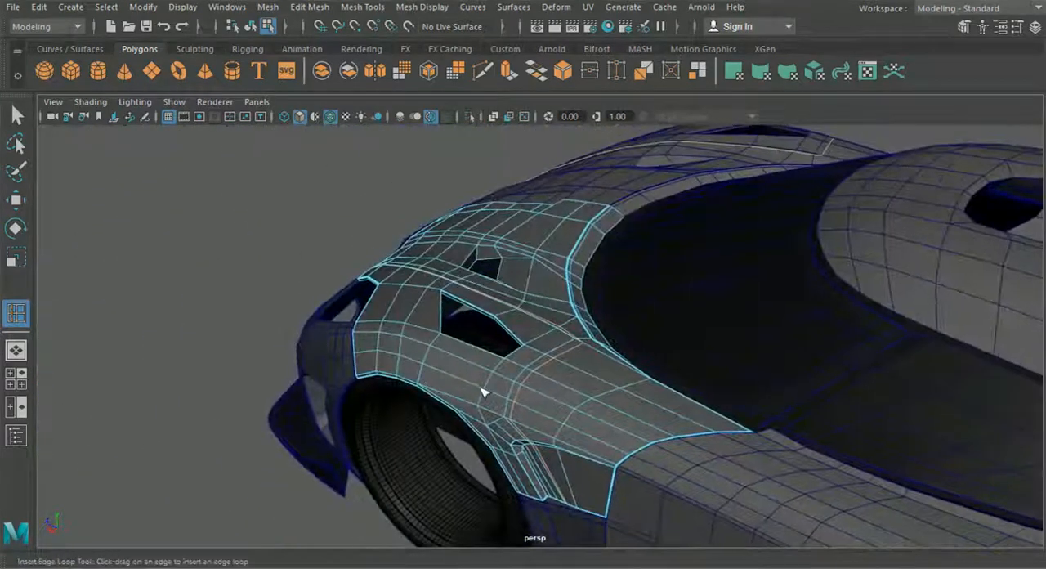
scroll(485, 395, up, 5)
alt+drag(540, 428, 439, 285)
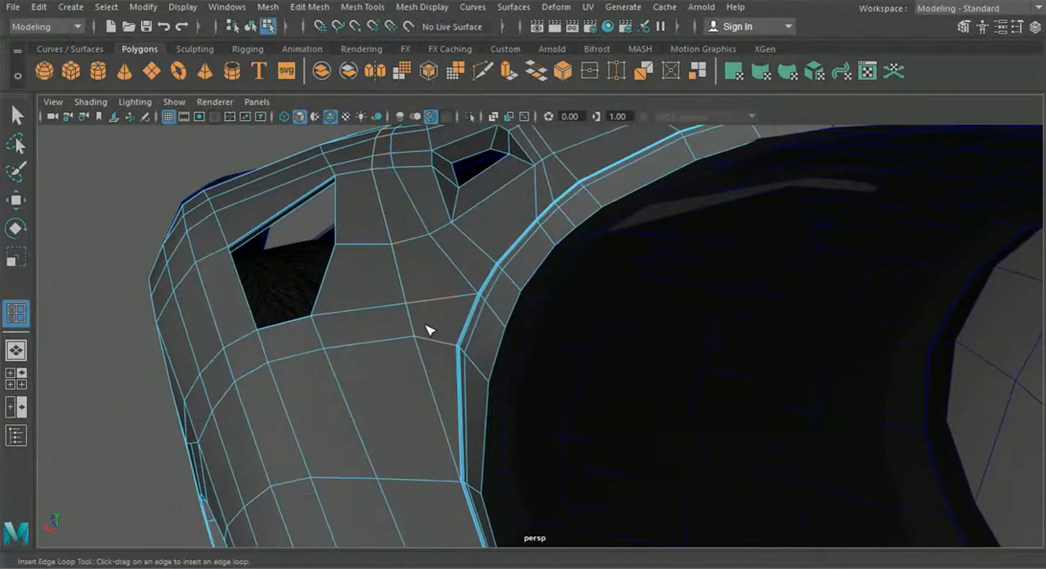
click(482, 72)
scroll(407, 319, up, 5)
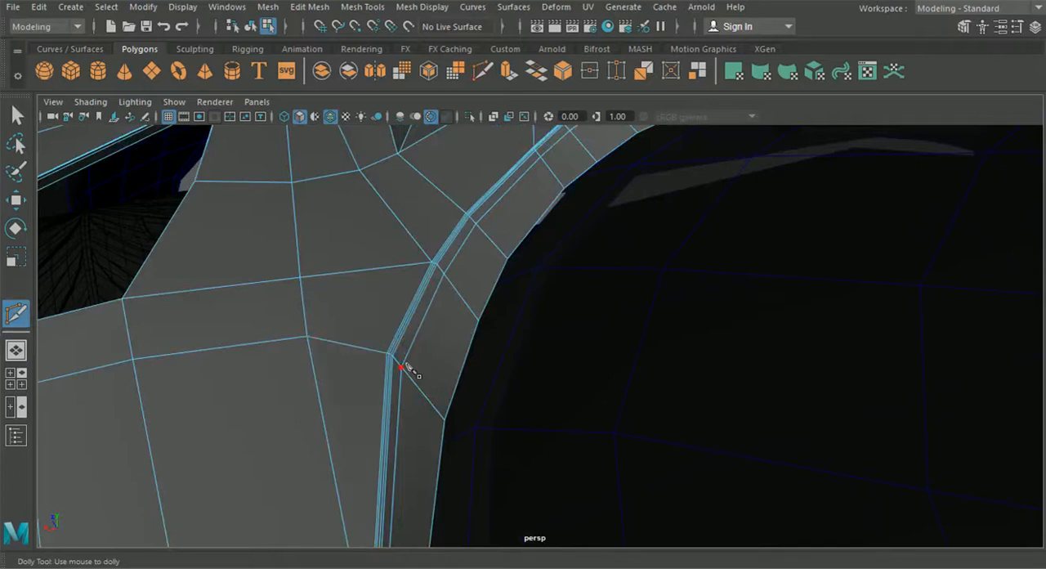
scroll(407, 366, down, 5)
alt+drag(311, 336, 525, 336)
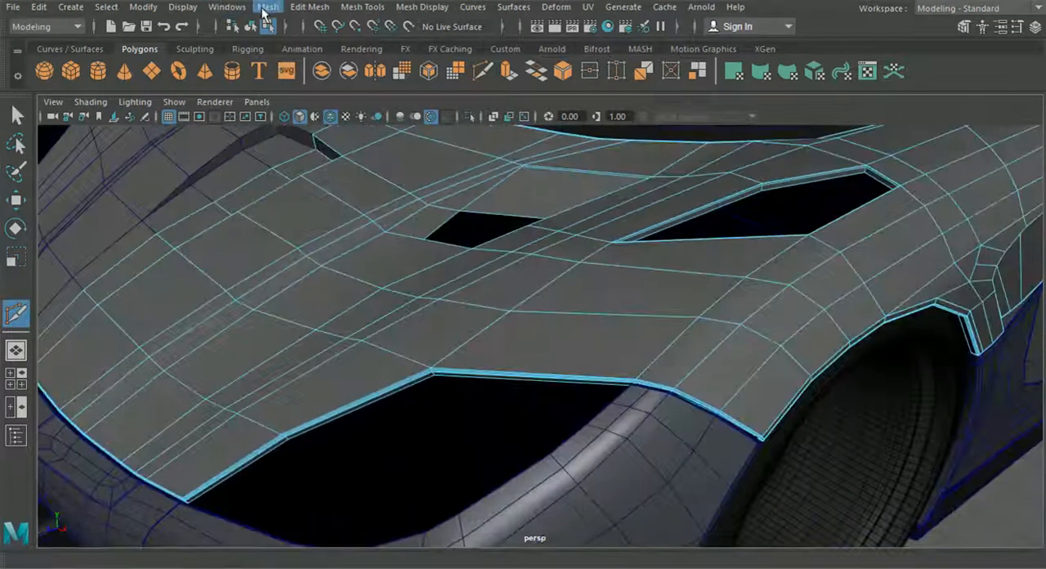
Insert an edge loop close to the hood's lengthwise edge line between the bumper recess and the headlight corner
click(363, 6)
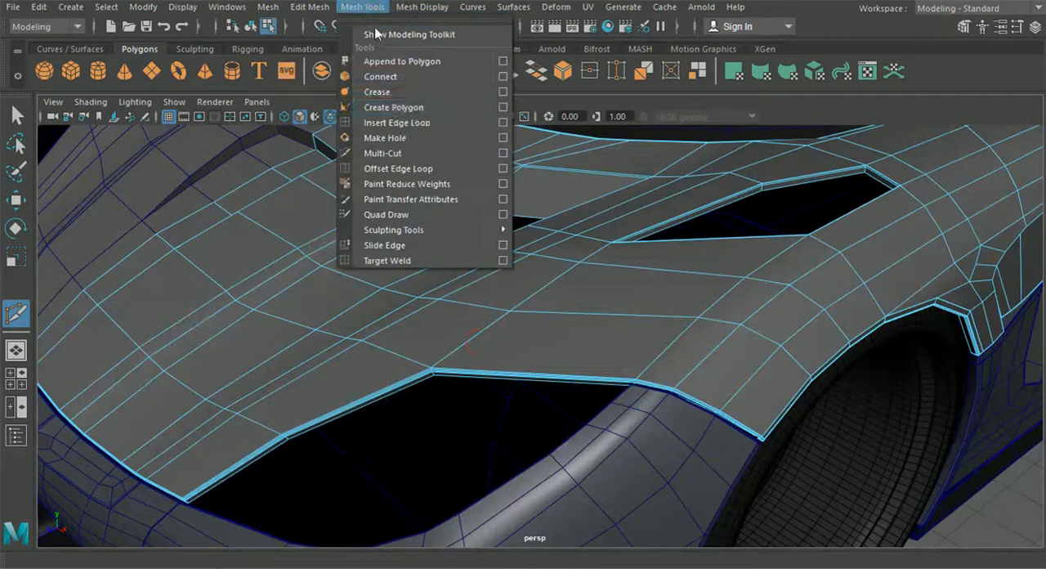
click(393, 121)
scroll(469, 308, up, 5)
alt+drag(468, 308, 642, 359)
alt+middle_drag(643, 360, 280, 283)
scroll(472, 273, up, 3)
scroll(313, 287, up, 4)
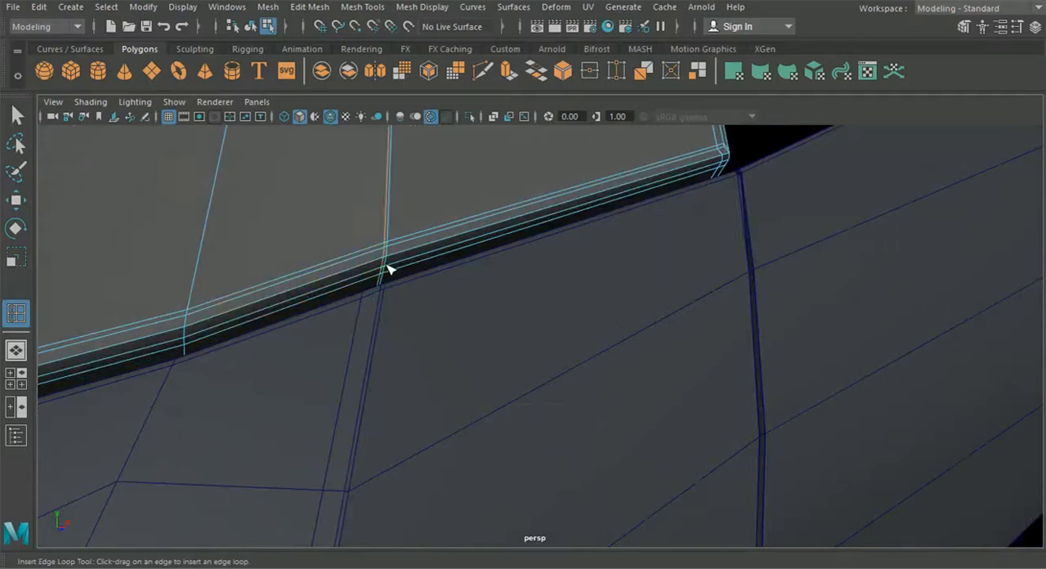
scroll(371, 271, down, 7)
Switch the hood to vertex editing with the Move tool and examine the closely spaced lengthwise loops between the vents
drag(369, 266, 366, 335)
alt+middle_drag(376, 299, 403, 360)
click(16, 199)
right_drag(354, 188, 281, 109)
mouse_move(505, 340)
mouse_down()
mouse_move(555, 380)
mouse_move(593, 361)
mouse_move(584, 346)
mouse_move(564, 372)
mouse_up()
alt+right_drag(564, 372, 546, 404)
alt+drag(546, 403, 546, 374)
alt+right_drag(546, 374, 532, 412)
alt+drag(533, 412, 537, 392)
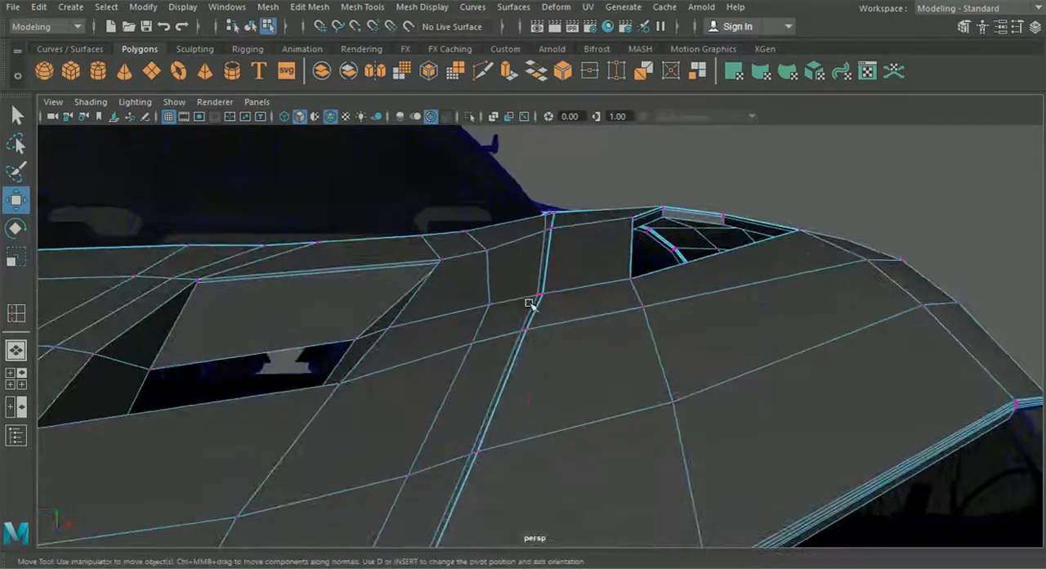
Raise the vertices of the closely spaced lengthwise loops between the inner scoop and the outer vent
alt+drag(523, 296, 513, 295)
alt+drag(498, 354, 578, 310)
alt+drag(570, 332, 564, 296)
drag(513, 223, 444, 236)
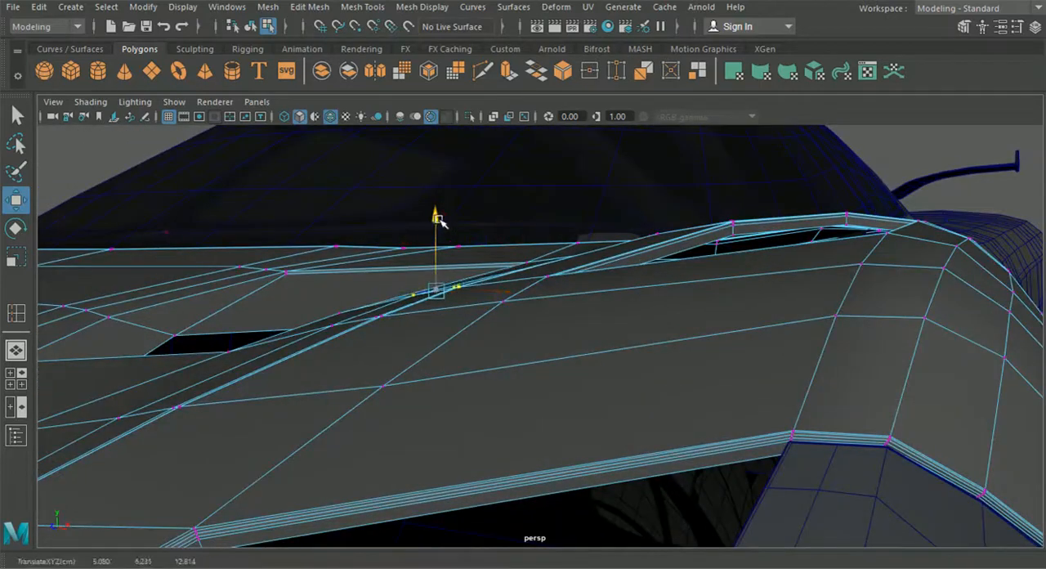
mouse_move(481, 268)
alt+mouse_down()
mouse_move(476, 281)
mouse_move(537, 275)
mouse_move(496, 278)
mouse_move(481, 248)
alt+mouse_up()
Adjust the individual vertices between the inner scoop's rear corner and the lengthwise loops to even out the surface
alt+drag(553, 255, 495, 237)
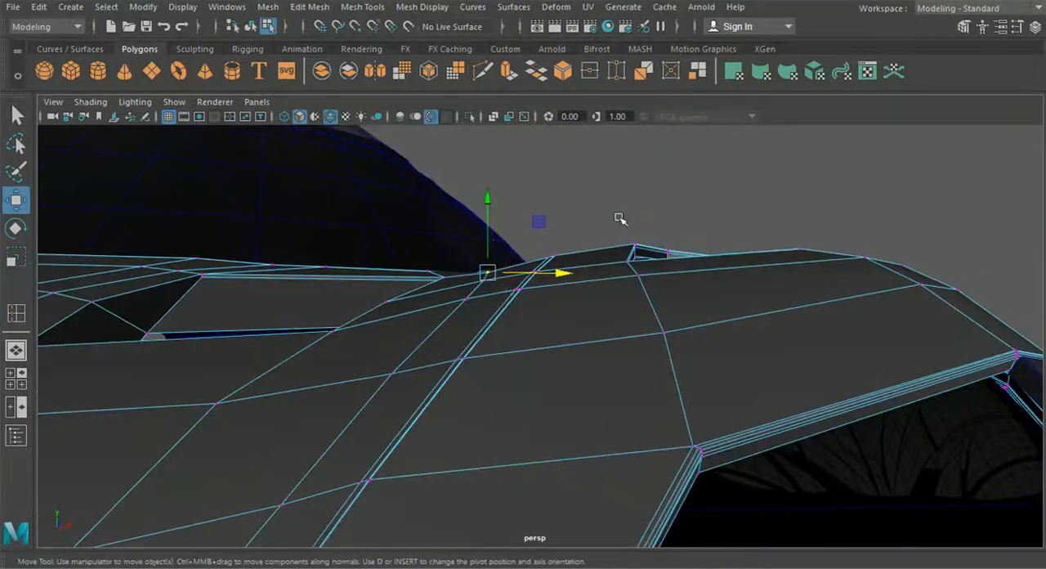
click(480, 282)
alt+drag(483, 241, 558, 299)
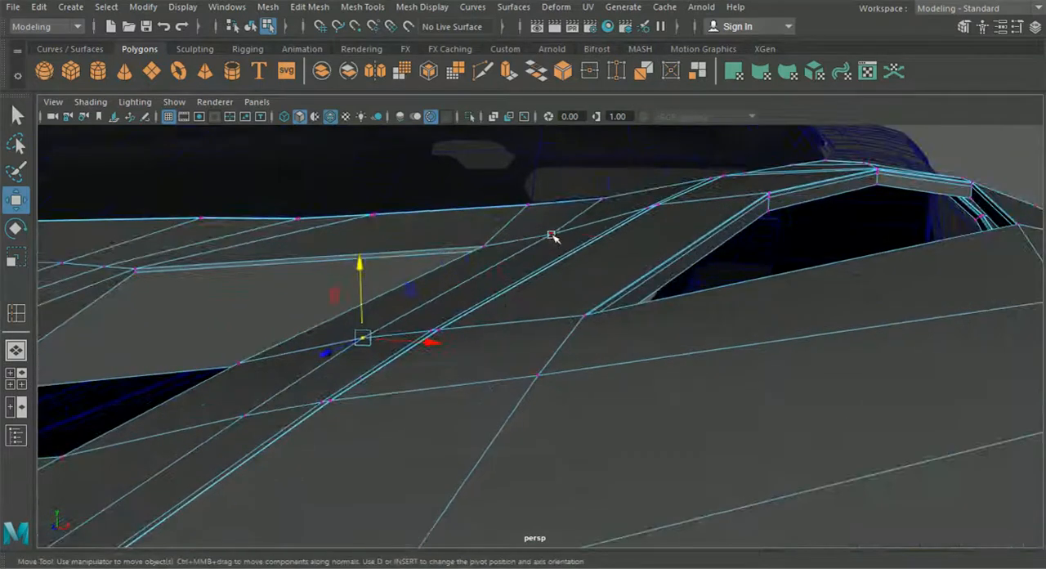
drag(550, 198, 588, 217)
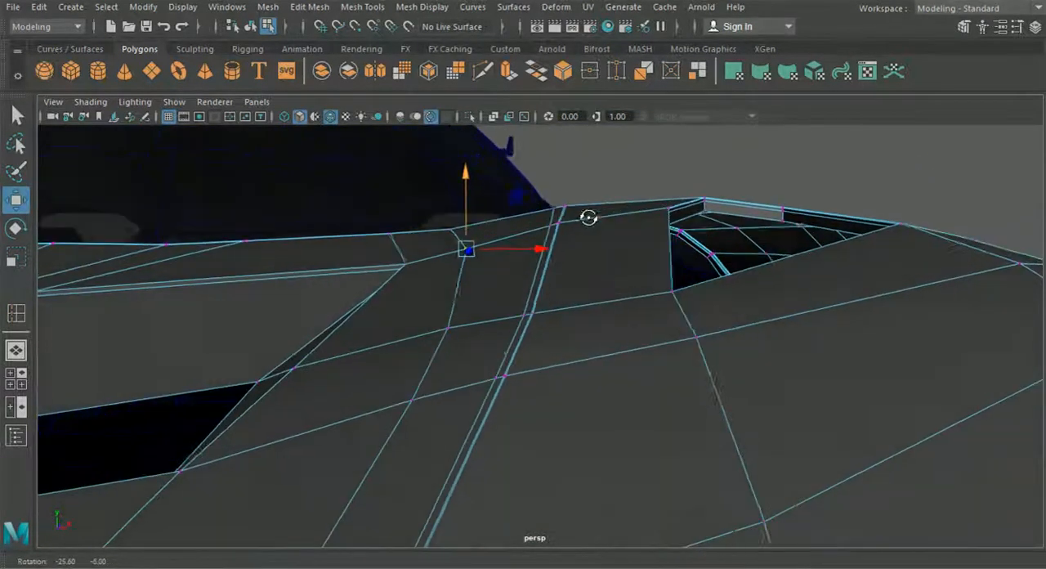
alt+drag(387, 219, 378, 286)
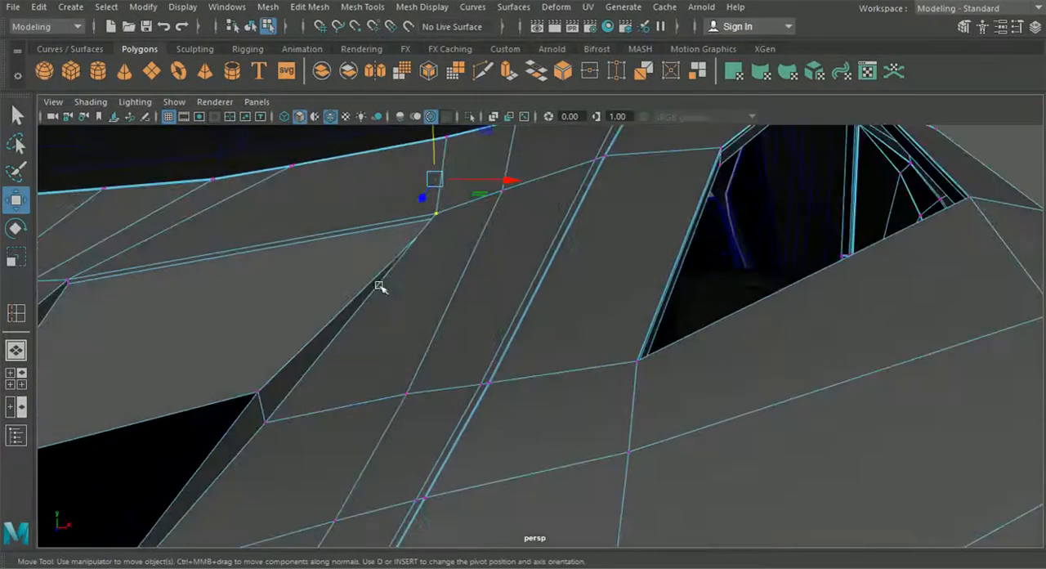
drag(461, 189, 462, 189)
Shift individual vertices on the hood's lengthwise edge lines between the inner scoop and the bumper recess sideways to straighten their flow
drag(390, 219, 474, 360)
alt+middle_drag(474, 360, 665, 203)
scroll(550, 360, down, 3)
mouse_move(561, 363)
alt+mouse_down()
mouse_move(577, 371)
mouse_move(544, 367)
alt+mouse_up()
scroll(547, 360, up, 2)
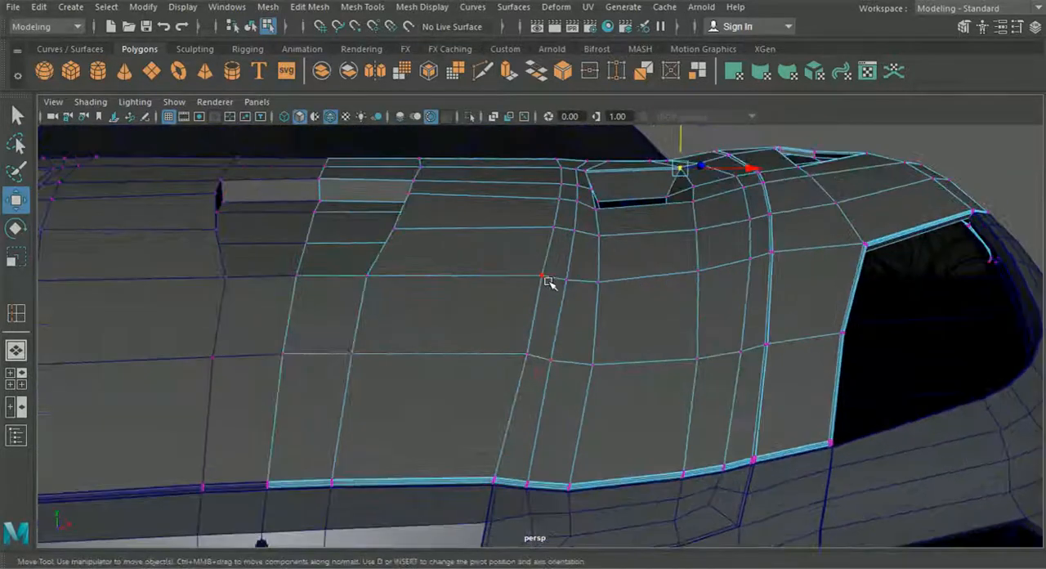
drag(594, 278, 605, 277)
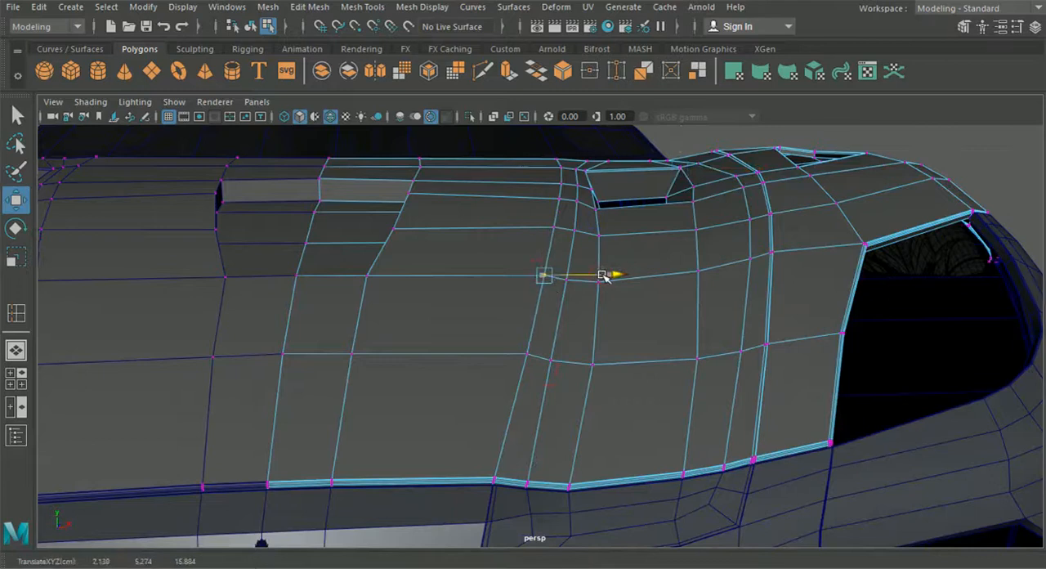
alt+drag(582, 352, 586, 325)
click(551, 360)
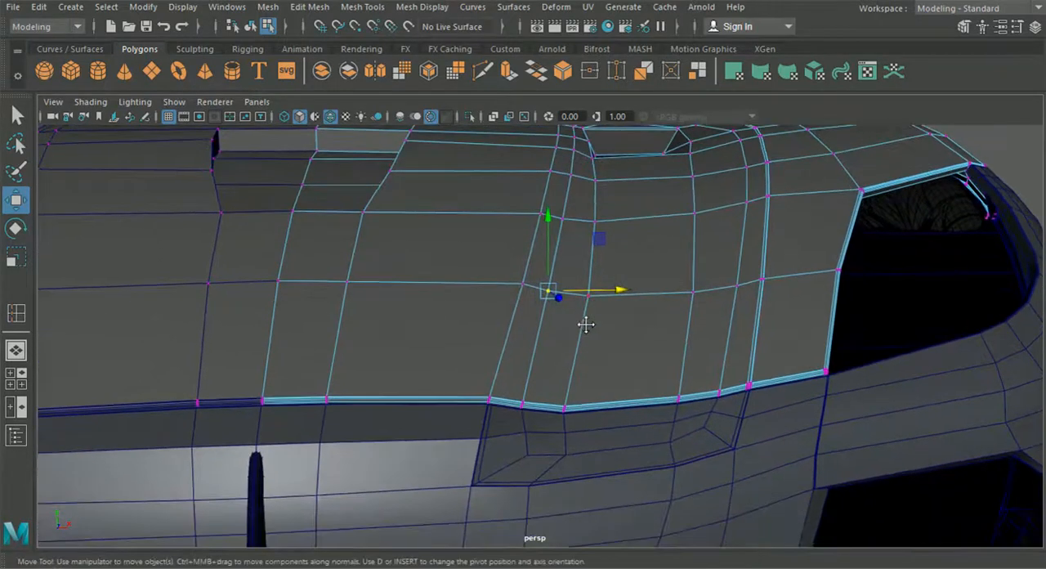
Insert an edge loop close to the hood's lengthwise edge line running from beside the inner scoop to the bumper recess corner
click(310, 7)
mouse_move(362, 7)
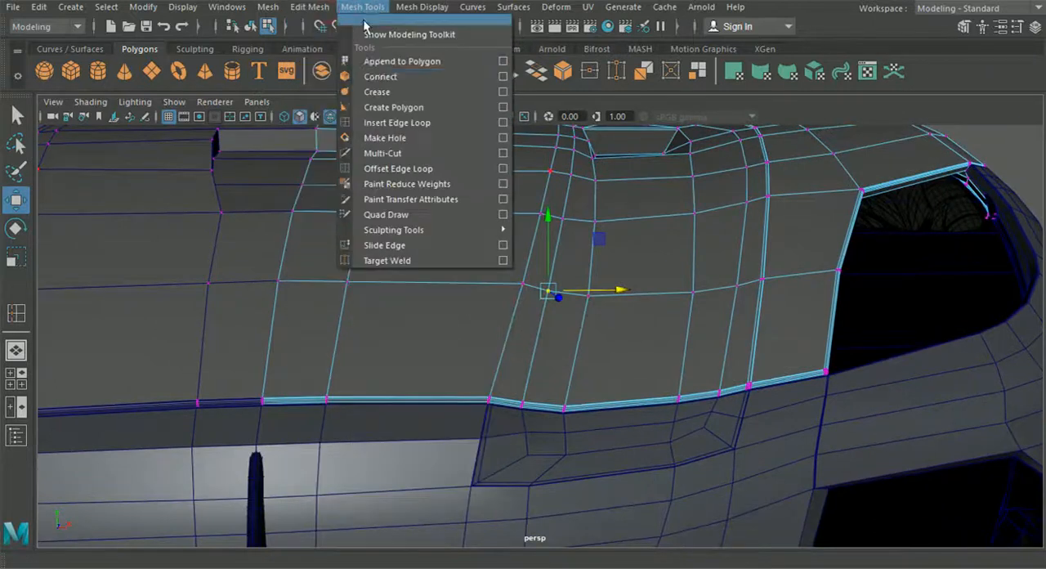
click(396, 122)
scroll(446, 193, up, 6)
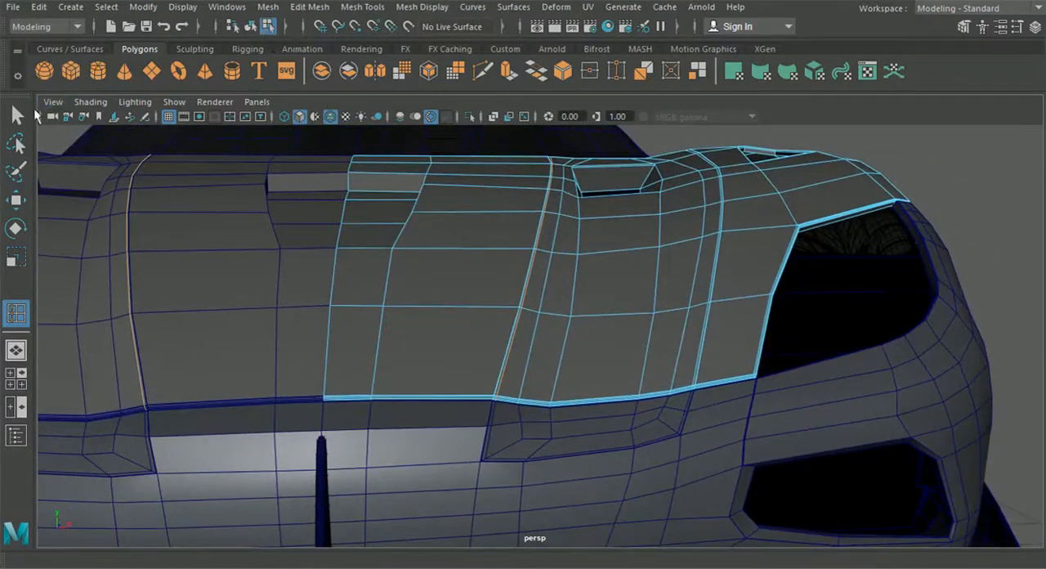
Return to object selection, show both hood halves in smooth preview and hide the wireframe on shaded surfaces
click(17, 115)
click(249, 30)
alt+drag(581, 265, 393, 345)
key(3)
click(167, 296)
mouse_move(194, 325)
alt+mouse_down()
mouse_move(284, 205)
mouse_move(383, 248)
mouse_move(516, 197)
alt+mouse_up()
click(329, 116)
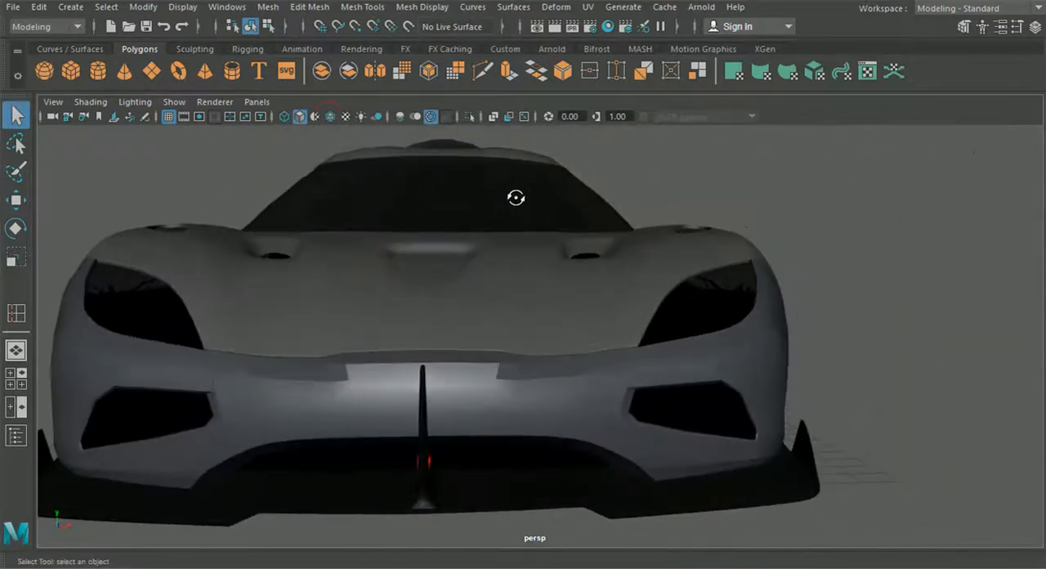
Show the front bumper in smooth preview and examine how the hood meets it around the headlight
click(519, 405)
key(3)
click(883, 335)
scroll(784, 364, up, 3)
alt+drag(726, 382, 688, 393)
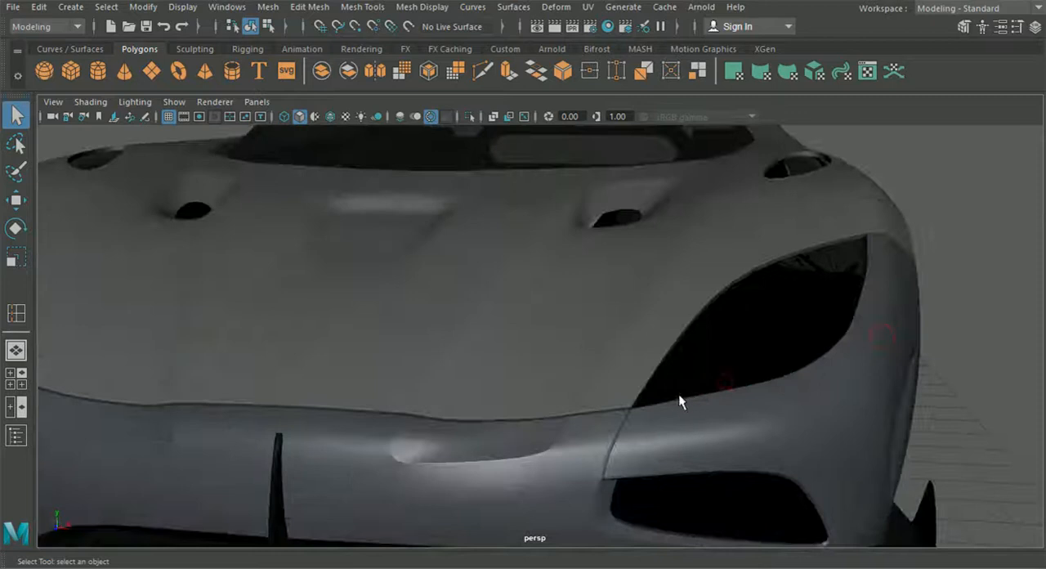
alt+drag(654, 260, 632, 281)
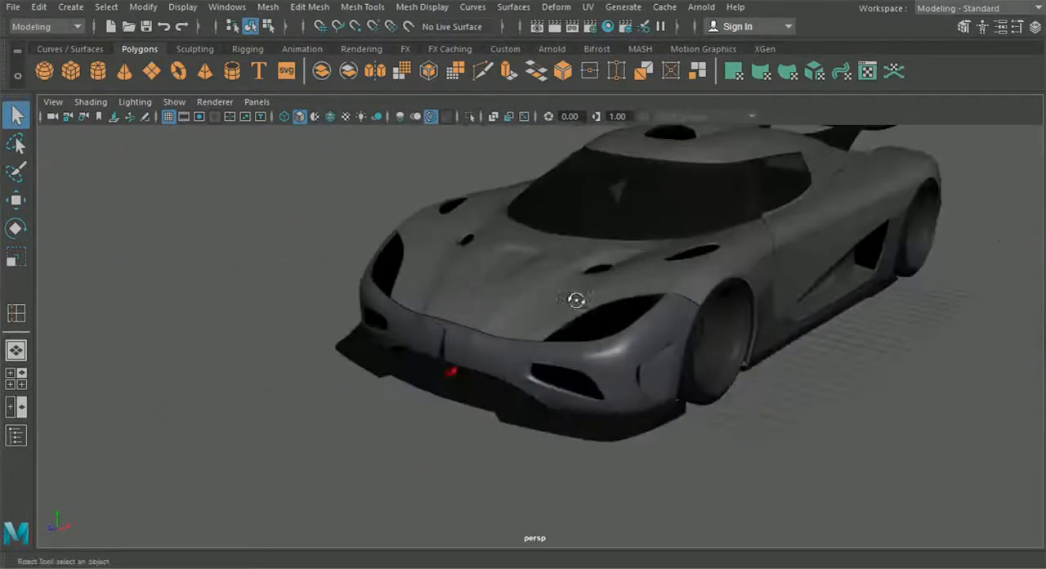
Extrude the edges of the hood's inner scoop opening inward to form a short inner wall
click(539, 299)
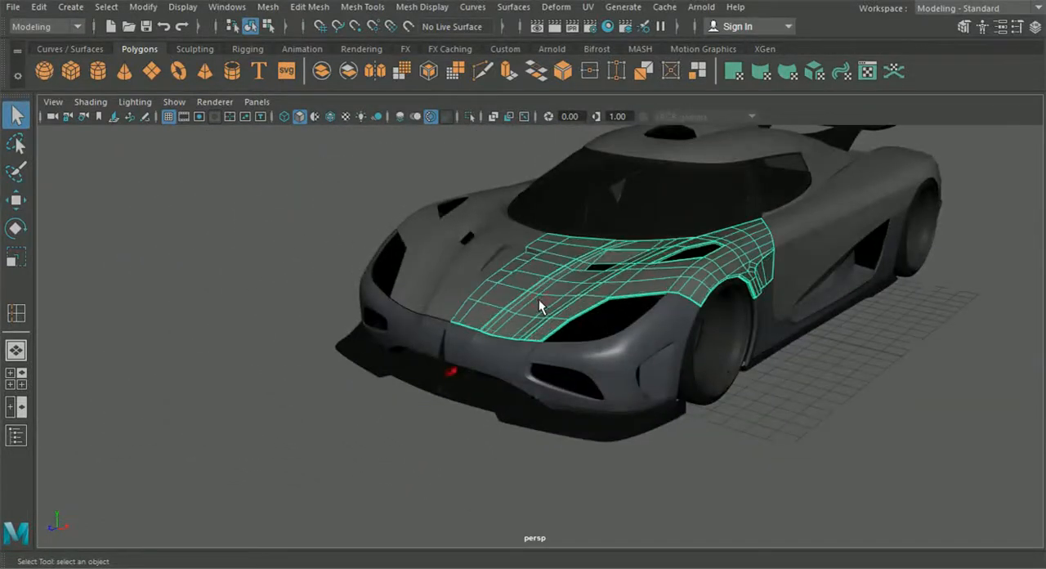
scroll(538, 300, up, 3)
scroll(554, 298, up, 3)
alt+middle_drag(554, 297, 543, 339)
alt+drag(542, 340, 341, 333)
click(295, 8)
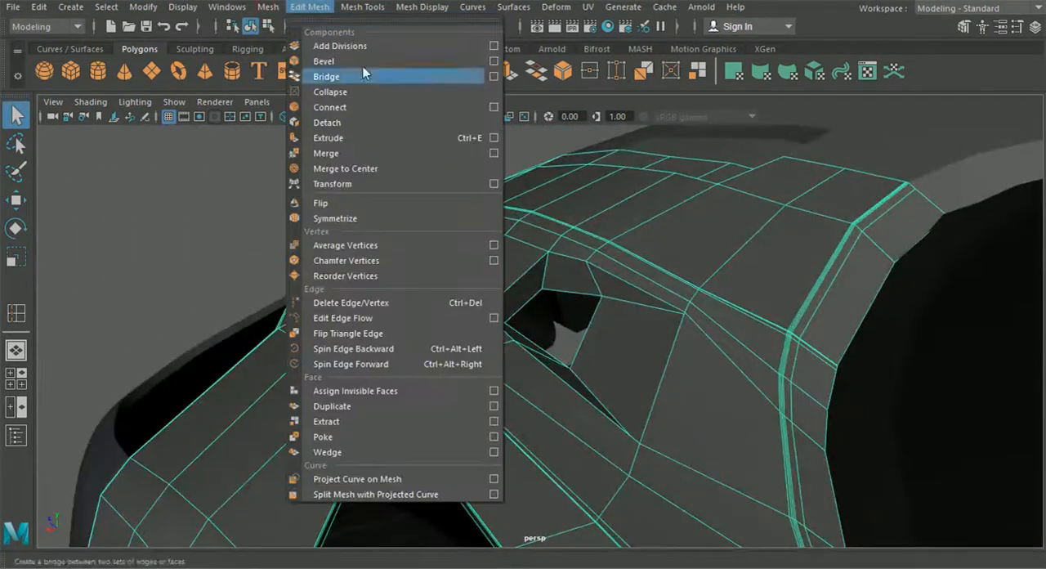
click(568, 273)
right_drag(568, 139, 553, 95)
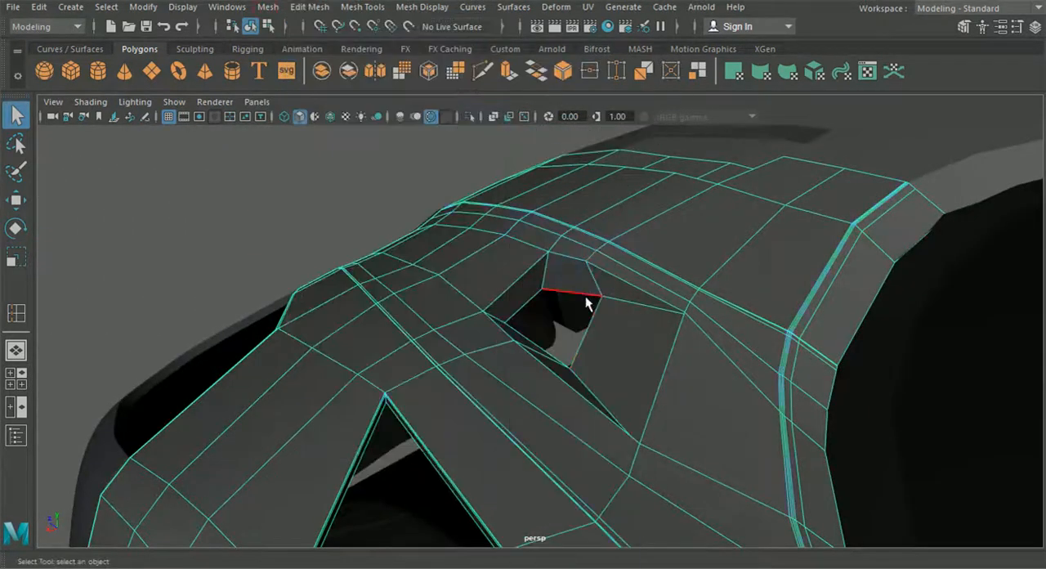
key(ctrl+e)
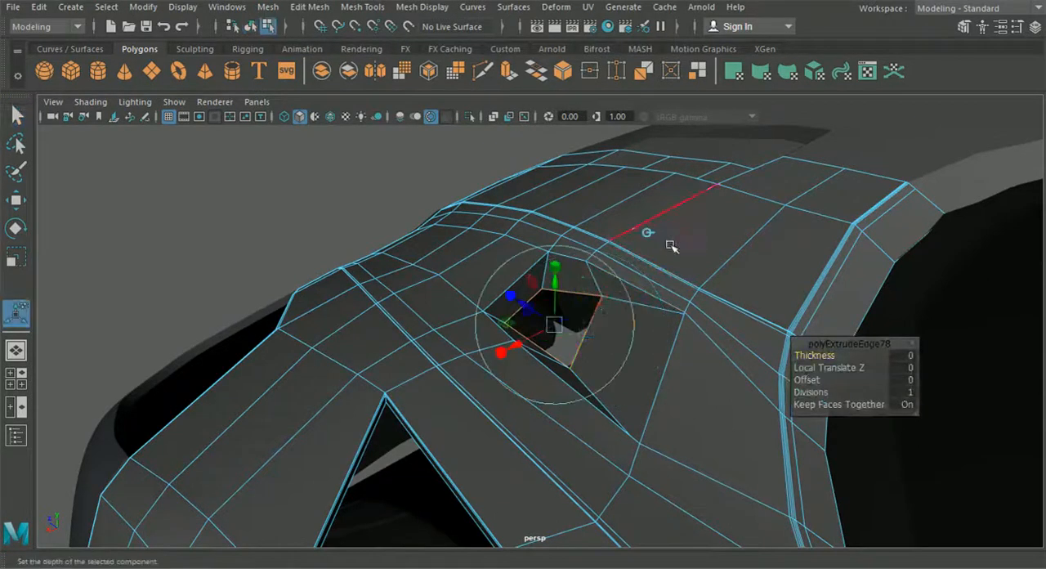
scroll(665, 221, up, 3)
drag(571, 283, 570, 284)
right_drag(569, 283, 509, 90)
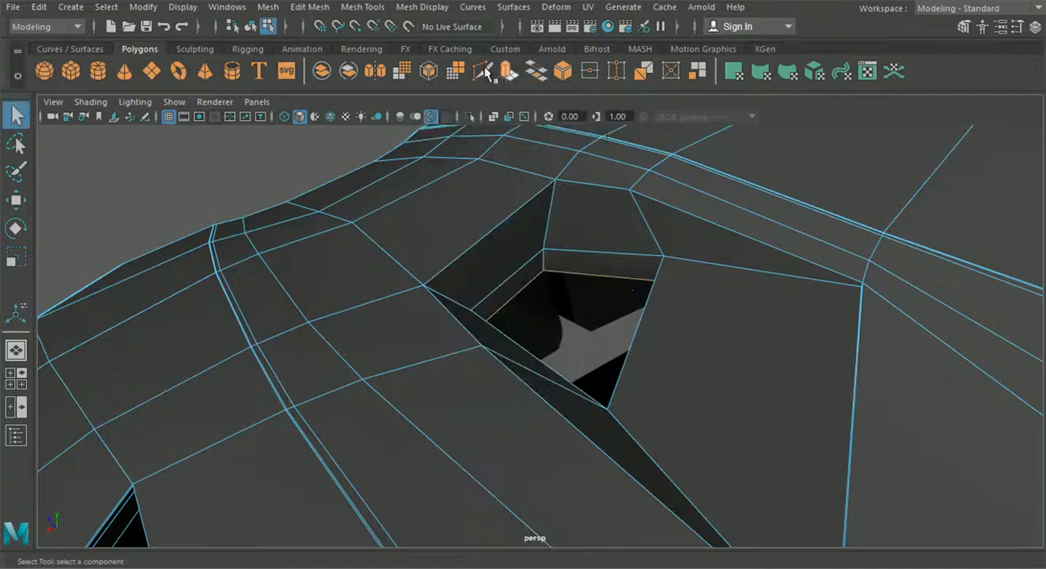
Insert supporting edge loops close to the rim of the inner scoop opening and along its extruded wall
click(368, 10)
click(392, 123)
scroll(550, 209, up, 3)
drag(549, 179, 549, 169)
scroll(548, 260, down, 5)
alt+drag(549, 262, 633, 272)
alt+middle_drag(633, 271, 577, 283)
alt+drag(577, 283, 455, 276)
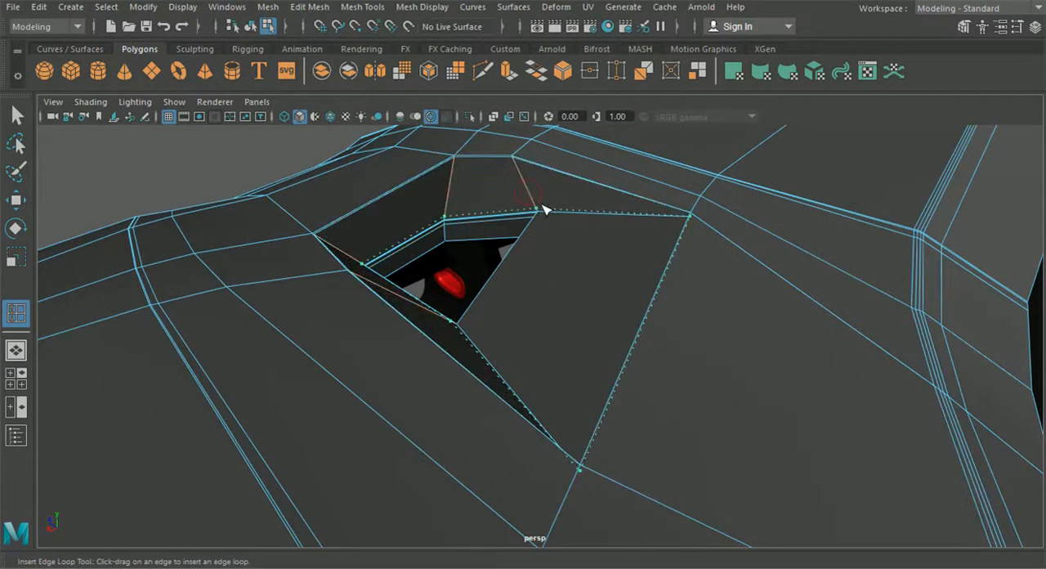
alt+drag(545, 212, 355, 76)
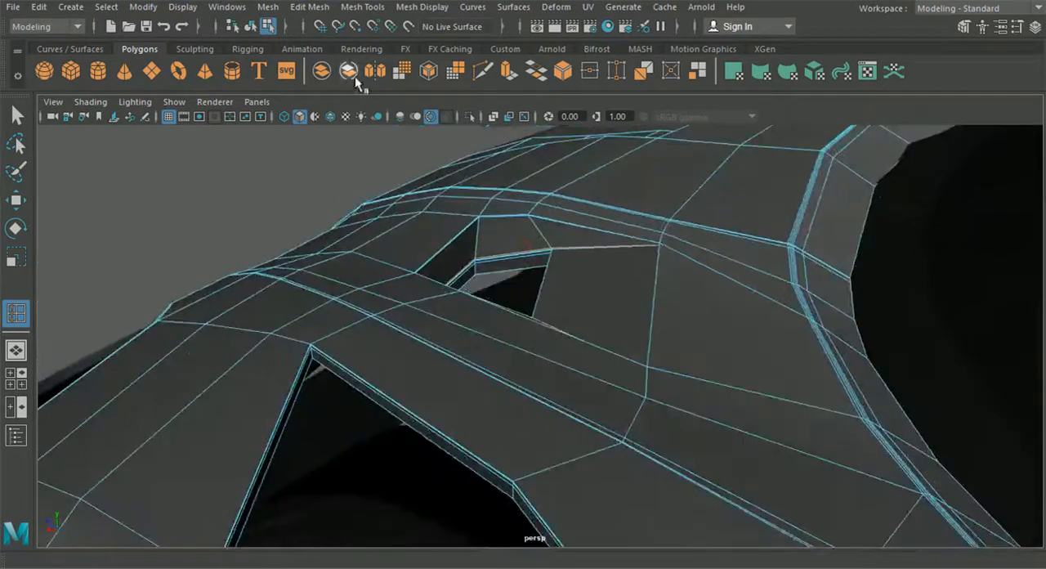
Show the hood in smooth preview and examine the scoops and vents from the front and above
click(251, 25)
click(16, 117)
click(394, 277)
key(3)
click(239, 254)
alt+drag(238, 260, 556, 369)
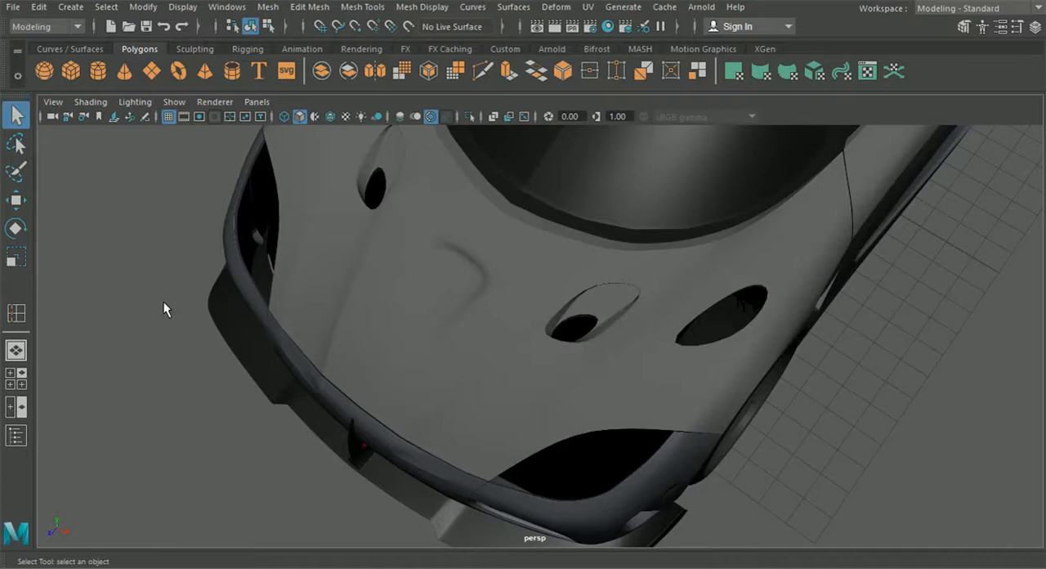
alt+drag(951, 362, 532, 273)
Return the hood to its unsmoothed display and insert an edge loop close to the crosswise edge behind the inner scoop
click(471, 365)
key(1)
alt+drag(537, 233, 508, 299)
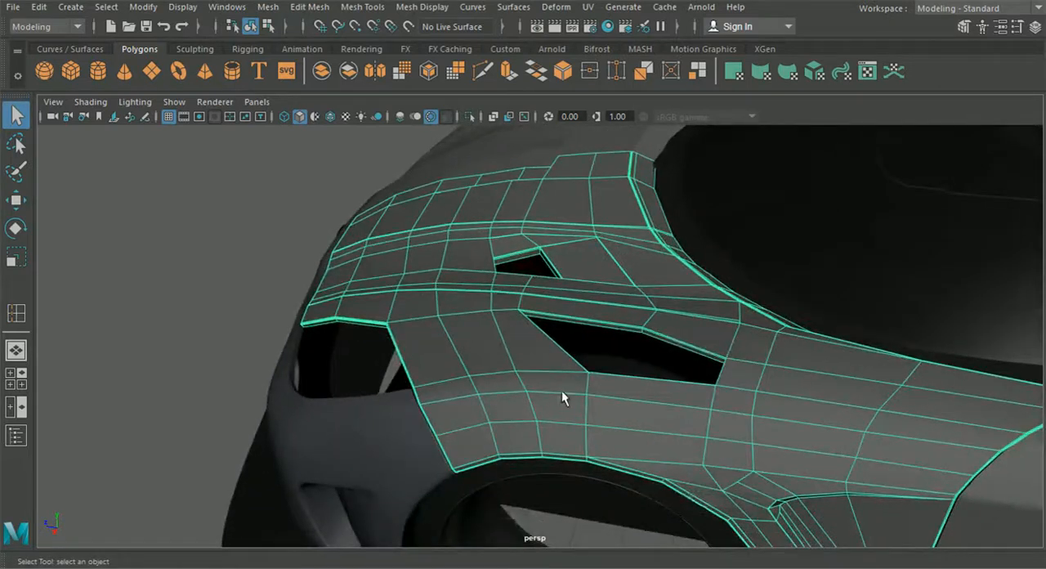
alt+drag(560, 392, 563, 395)
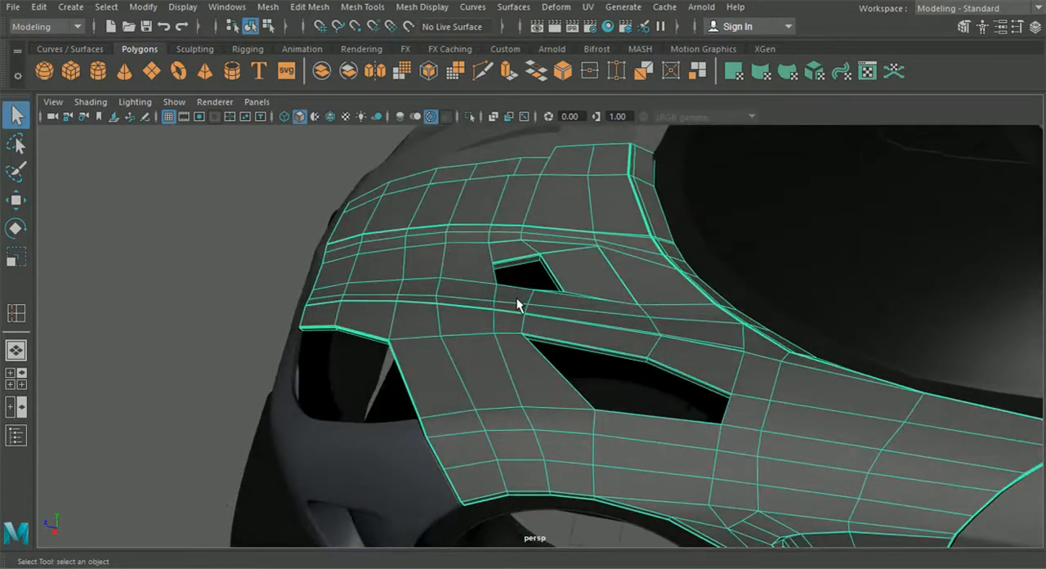
alt+middle_drag(635, 323, 572, 341)
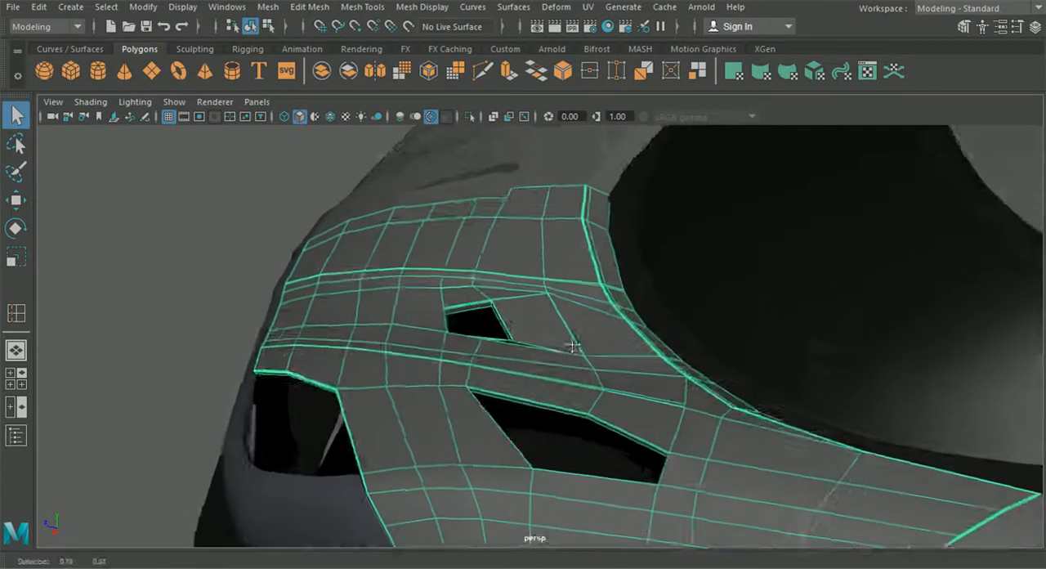
alt+right_drag(572, 340, 585, 364)
alt+drag(508, 209, 531, 282)
alt+right_drag(532, 282, 563, 350)
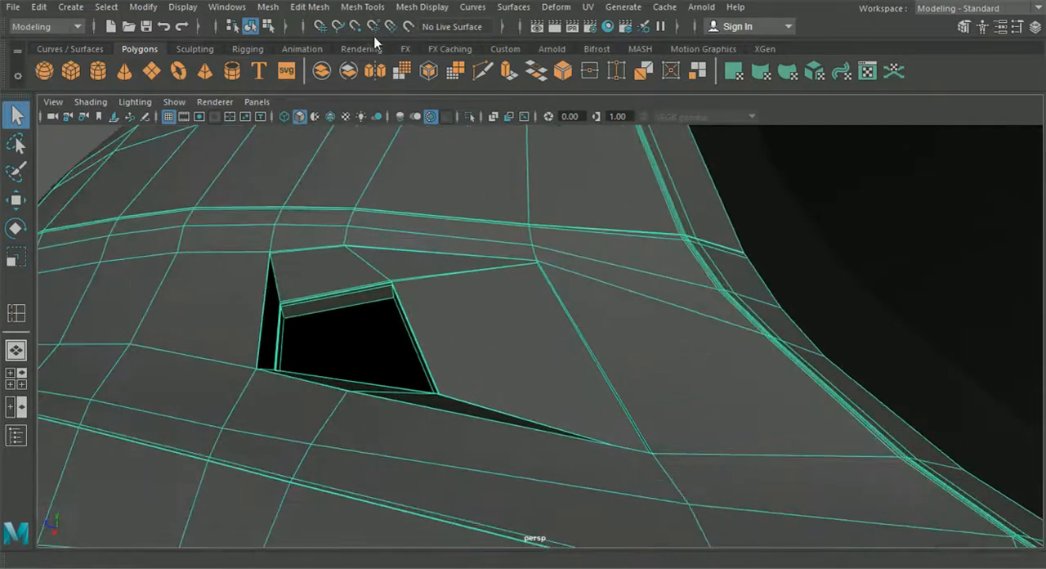
click(362, 6)
click(388, 121)
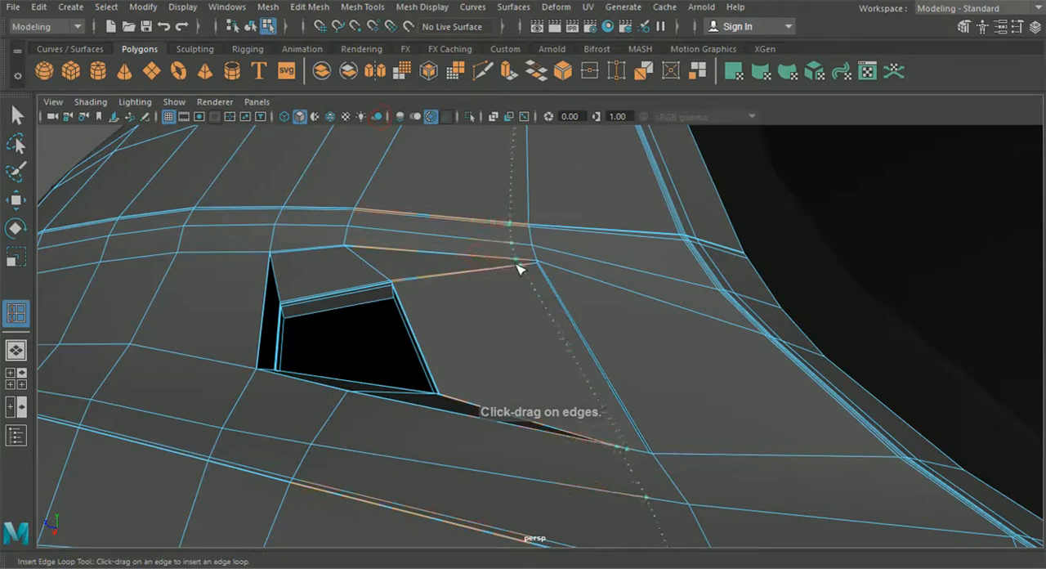
drag(520, 265, 523, 264)
Examine the smoothed hood surface around the inner scoop and outer vent in object mode
scroll(518, 282, down, 4)
alt+drag(509, 301, 481, 180)
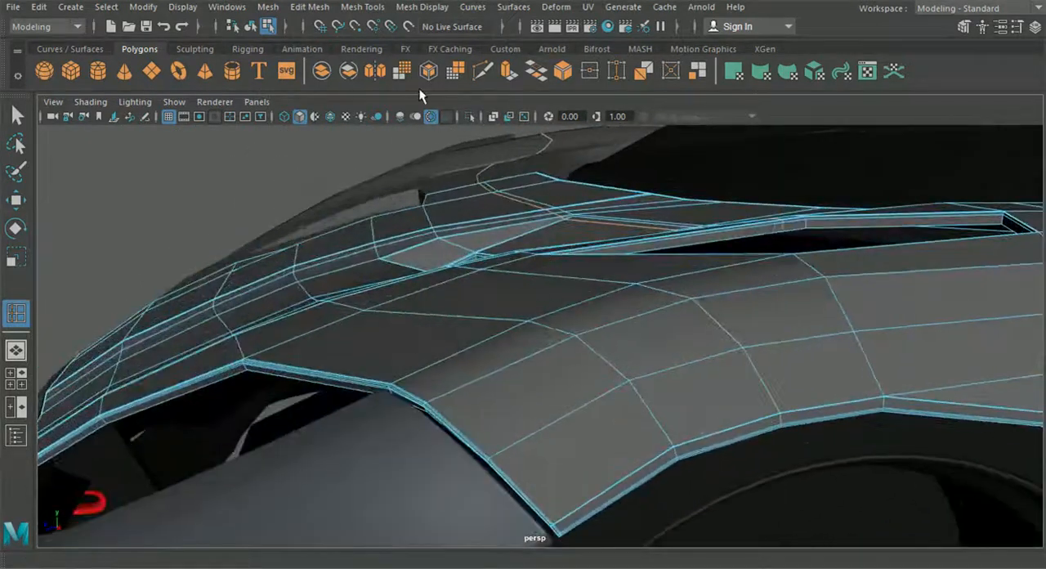
click(250, 27)
scroll(249, 200, up, 6)
scroll(777, 339, down, 8)
alt+drag(808, 343, 481, 283)
scroll(518, 315, up, 4)
alt+drag(518, 315, 514, 338)
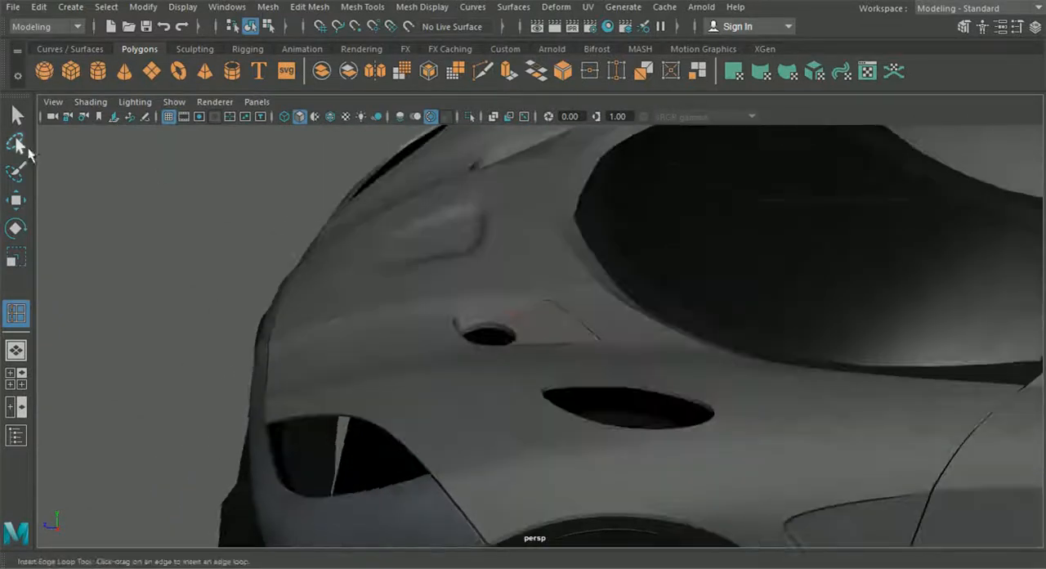
Set the hood back to unsmoothed display and bring up the side view framed on the front wheel arch
key(q)
click(468, 382)
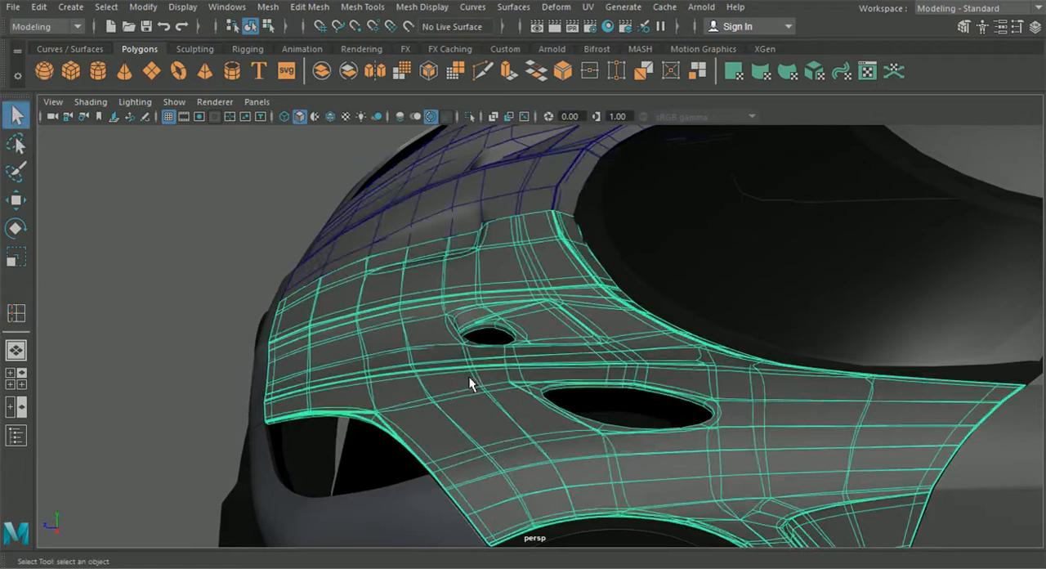
key(1)
alt+drag(467, 376, 458, 390)
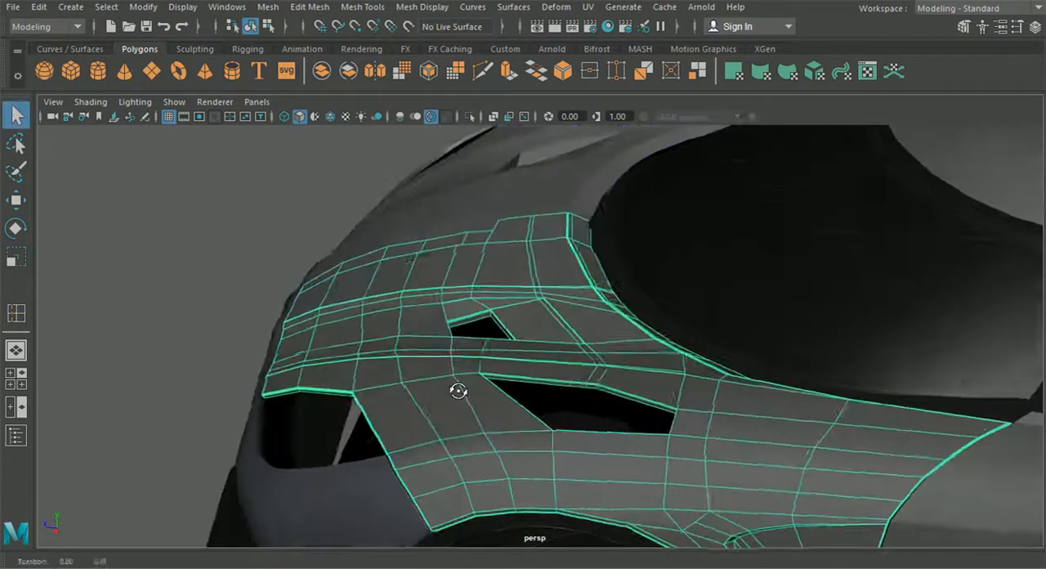
alt+middle_drag(456, 396, 482, 350)
scroll(481, 348, up, 3)
click(16, 377)
key(space)
scroll(546, 351, up, 3)
scroll(546, 351, up, 3)
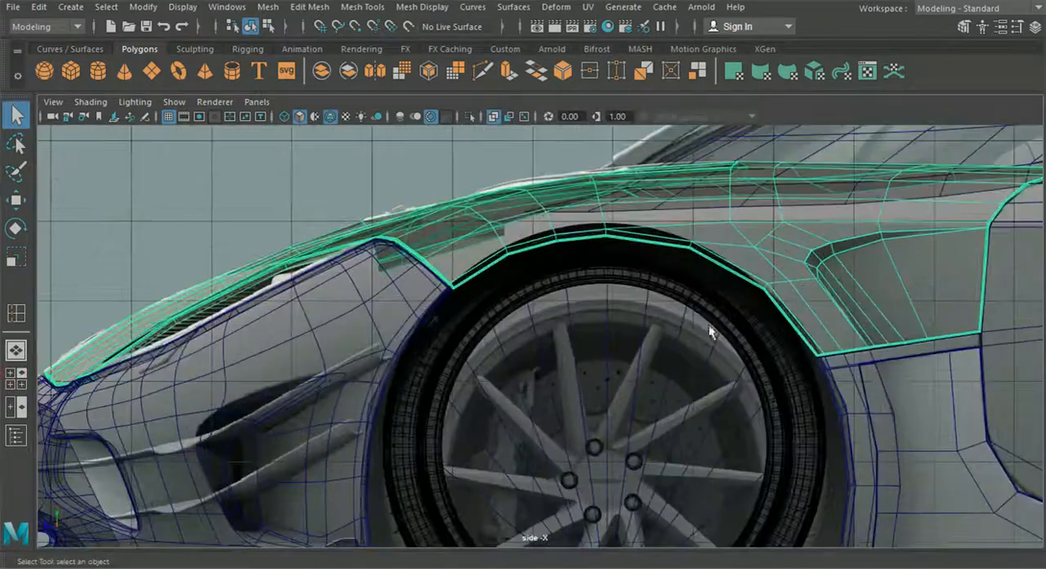
Switch the hood to vertex editing and move the vertices at the crown of the front wheel arch rearward in side view
right_drag(539, 201, 474, 120)
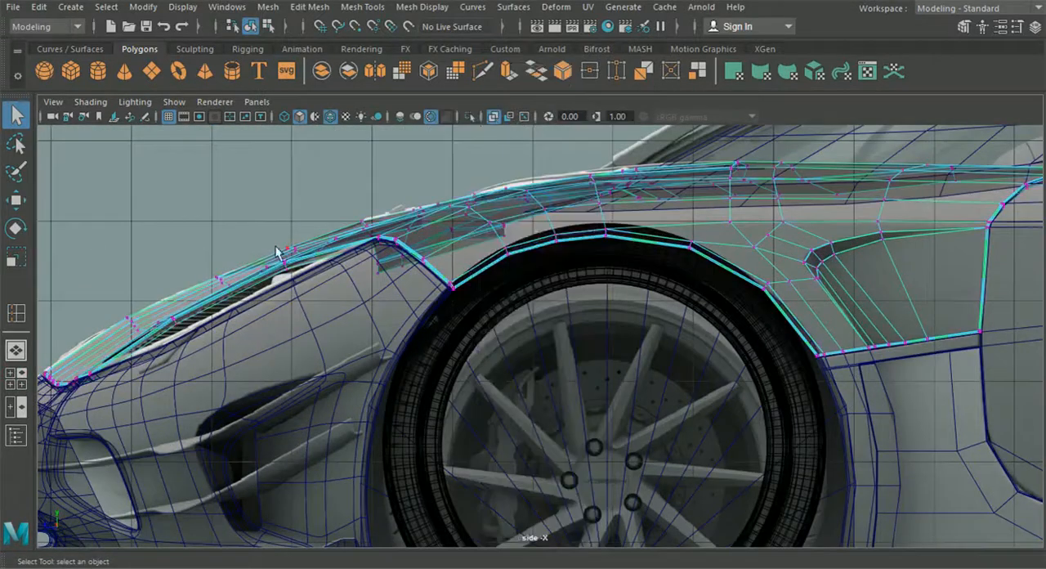
click(15, 349)
scroll(469, 355, up, 4)
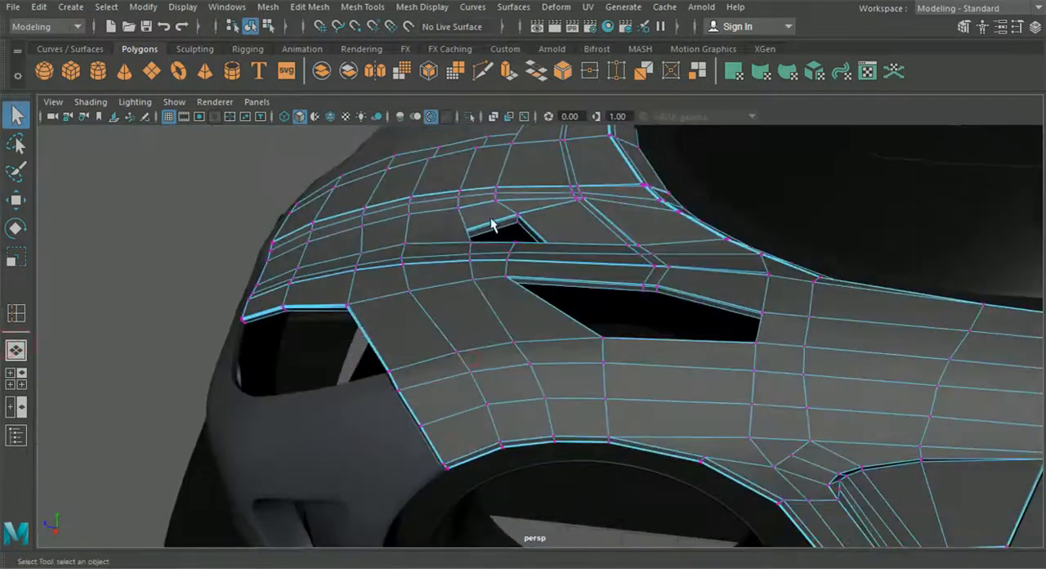
click(15, 377)
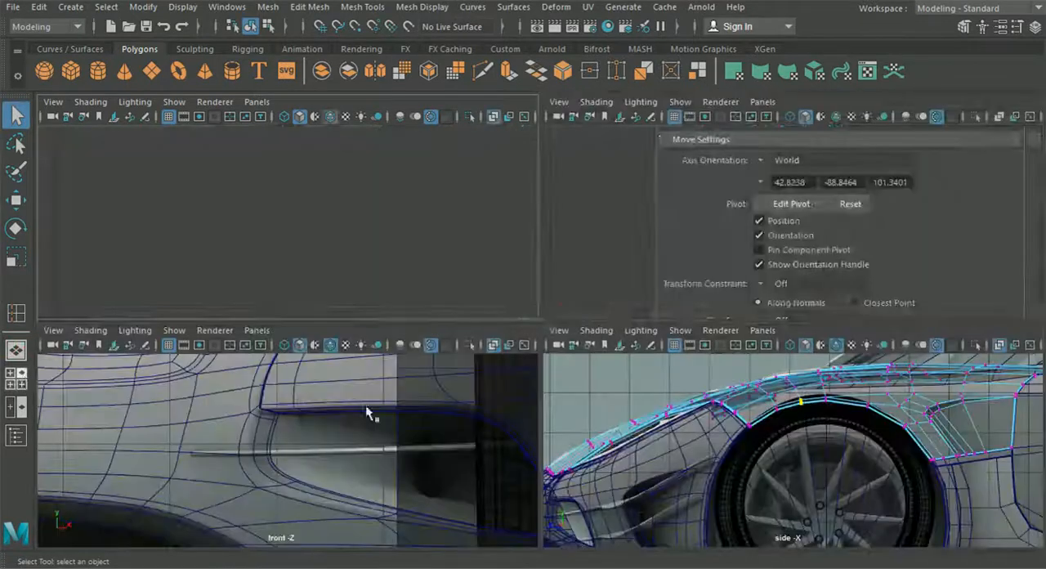
key(space)
click(16, 199)
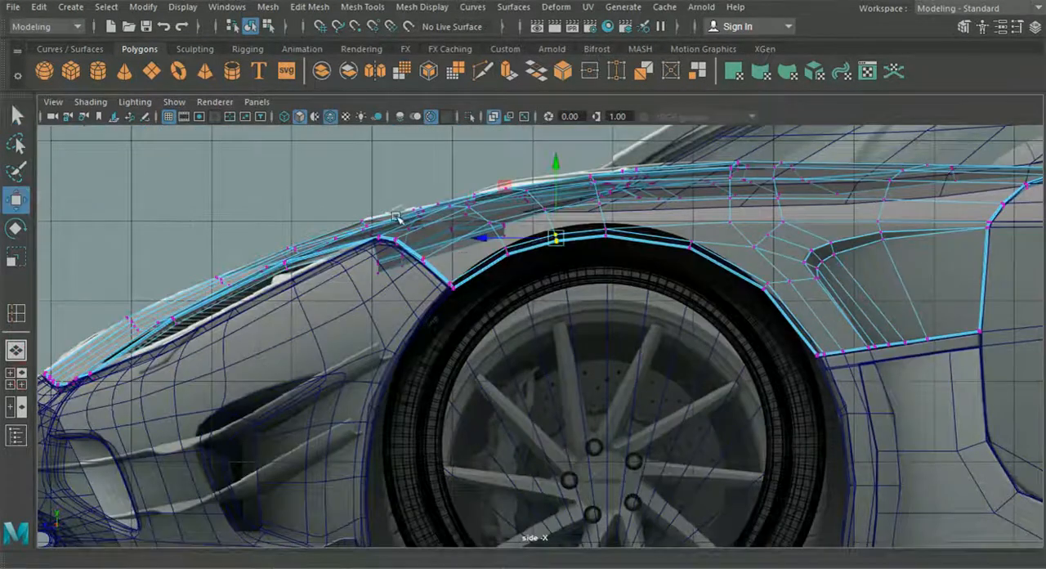
scroll(421, 304, up, 5)
drag(431, 252, 422, 249)
drag(489, 216, 587, 281)
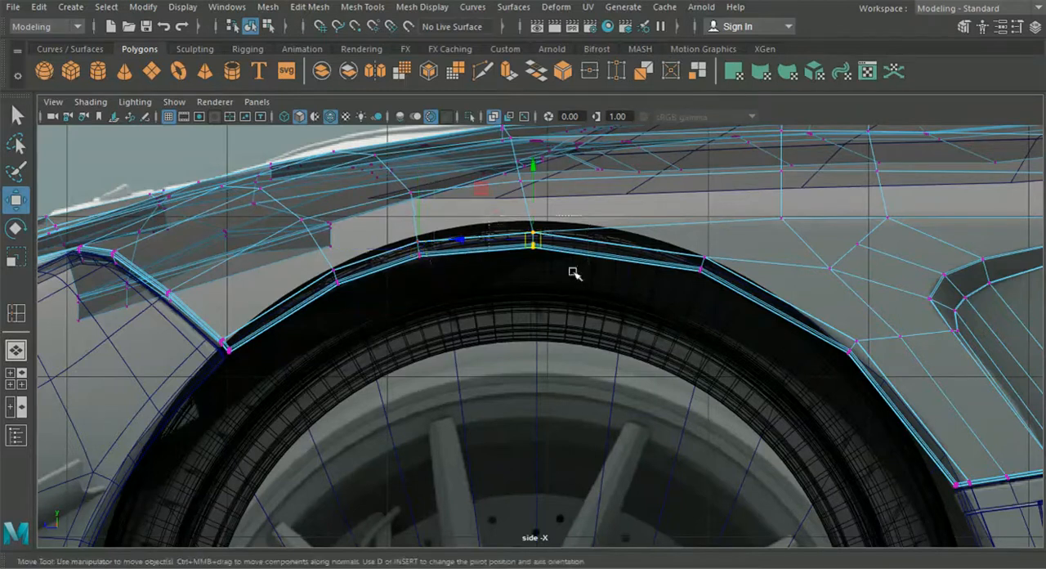
drag(468, 239, 505, 238)
drag(549, 212, 551, 209)
Shift the individual vertices just above the front wheel arch along the car's length to even out the crosswise edges
click(520, 186)
drag(456, 182, 470, 184)
click(417, 194)
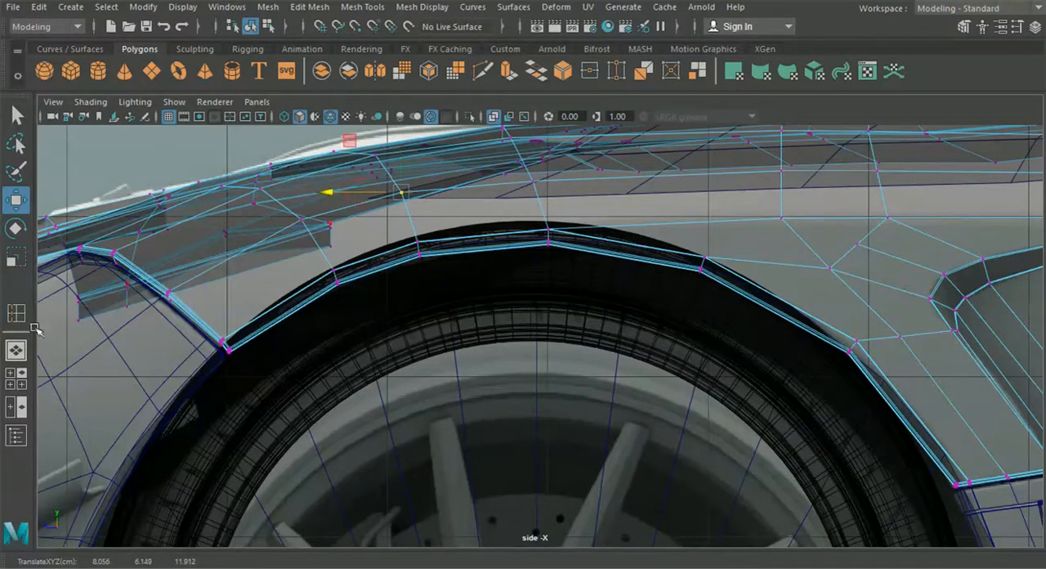
Return to the perspective view and insert an edge loop across the inner scoop's floor close to its front side edge
click(17, 349)
mouse_move(300, 341)
alt+mouse_down()
mouse_move(289, 341)
mouse_move(297, 358)
alt+mouse_up()
click(308, 7)
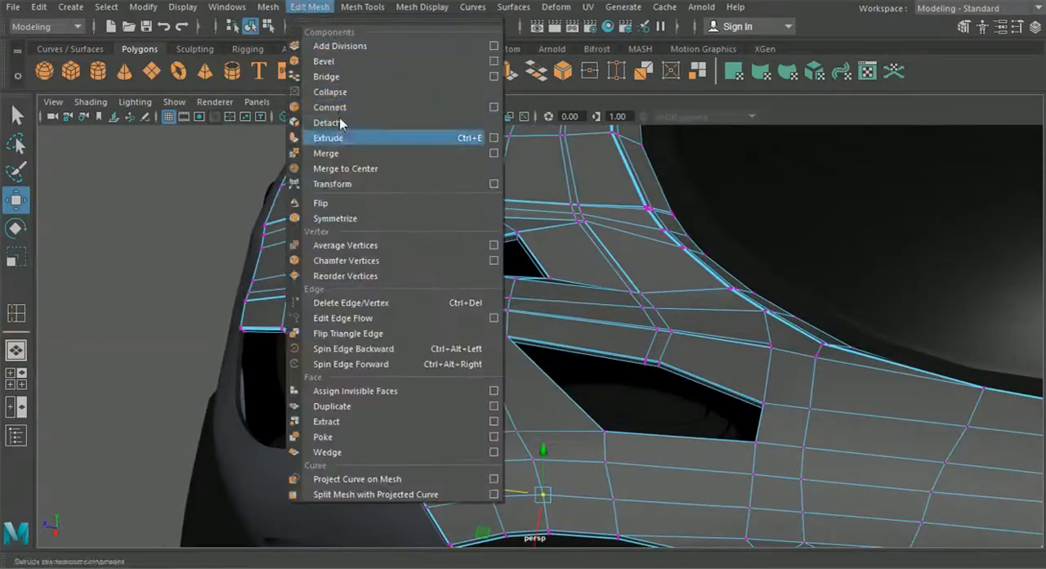
mouse_move(362, 8)
click(441, 123)
scroll(429, 171, up, 2)
alt+middle_drag(429, 171, 479, 273)
mouse_move(479, 273)
alt+mouse_down()
mouse_move(570, 269)
mouse_move(495, 285)
mouse_move(461, 269)
alt+mouse_up()
scroll(517, 265, up, 5)
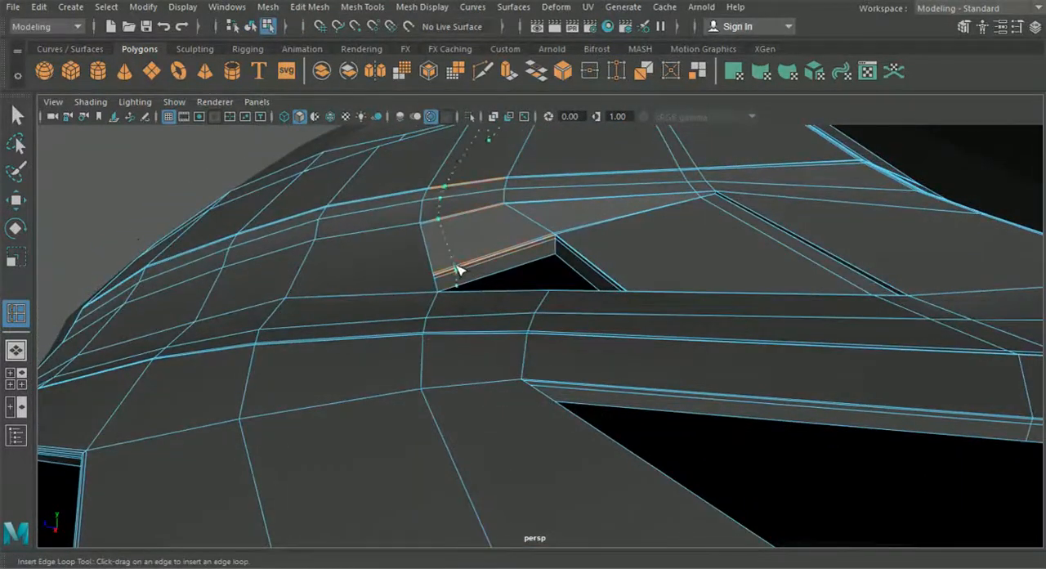
alt+drag(452, 337, 462, 360)
Insert an edge loop from the scoop opening down onto the fender, running just ahead of the fender vent
click(481, 72)
alt+middle_drag(517, 359, 465, 173)
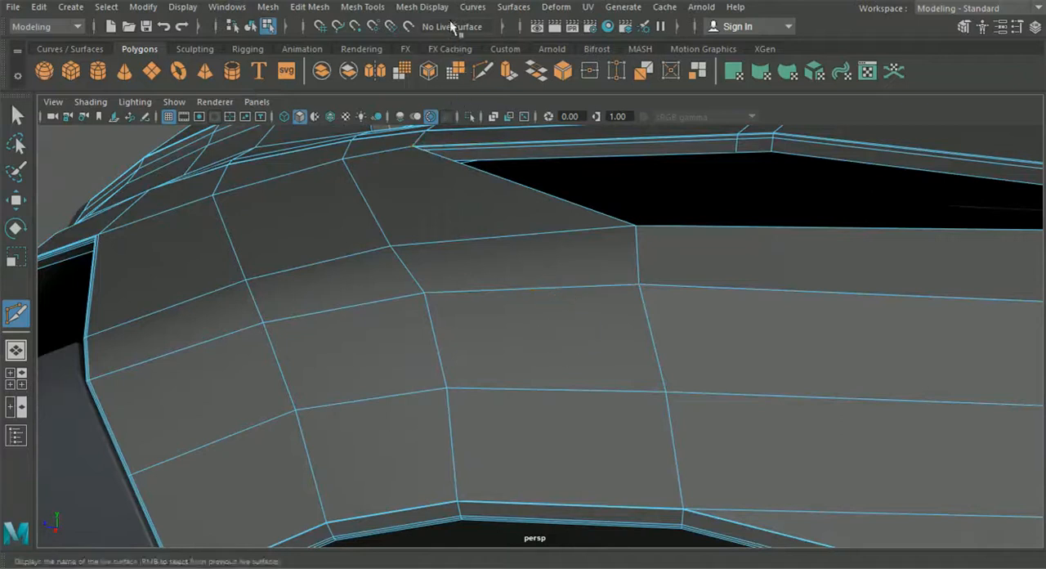
click(421, 7)
mouse_move(367, 8)
click(409, 122)
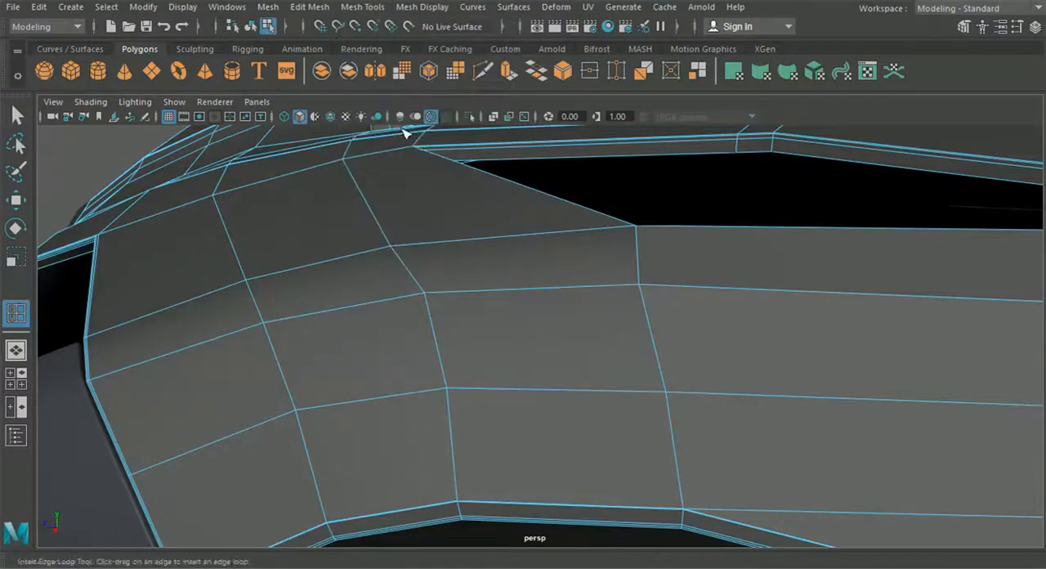
alt+drag(401, 131, 452, 239)
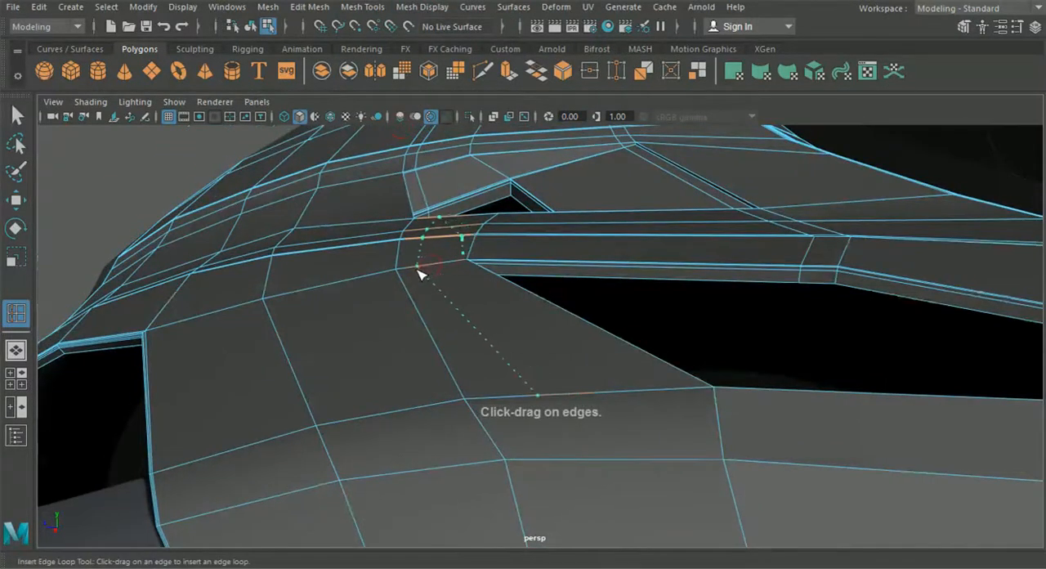
alt+drag(419, 274, 407, 234)
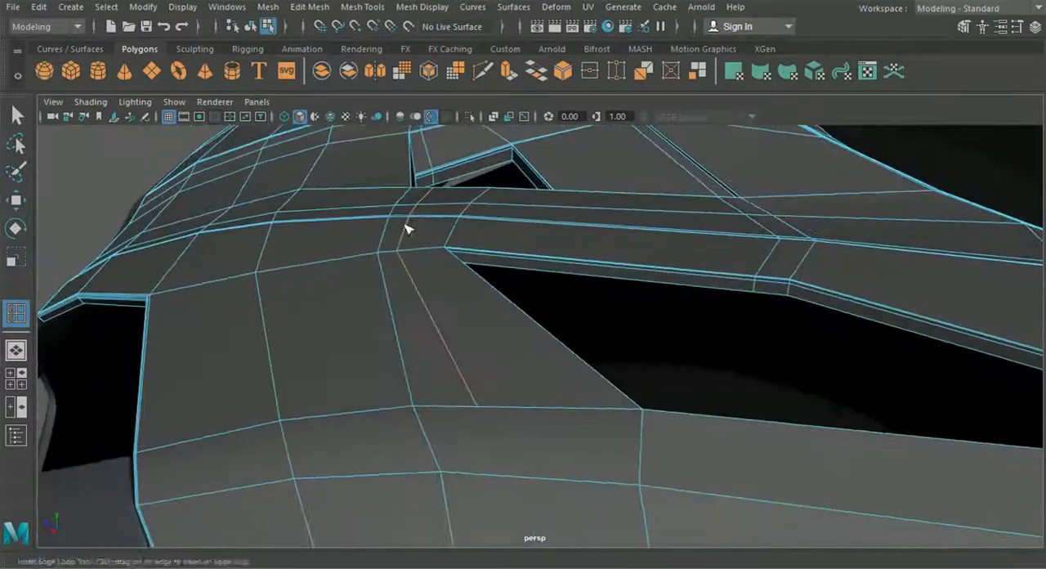
Insert an edge loop through the lower fender faces down to the rim of the front wheel arch
click(485, 75)
alt+drag(509, 257, 490, 164)
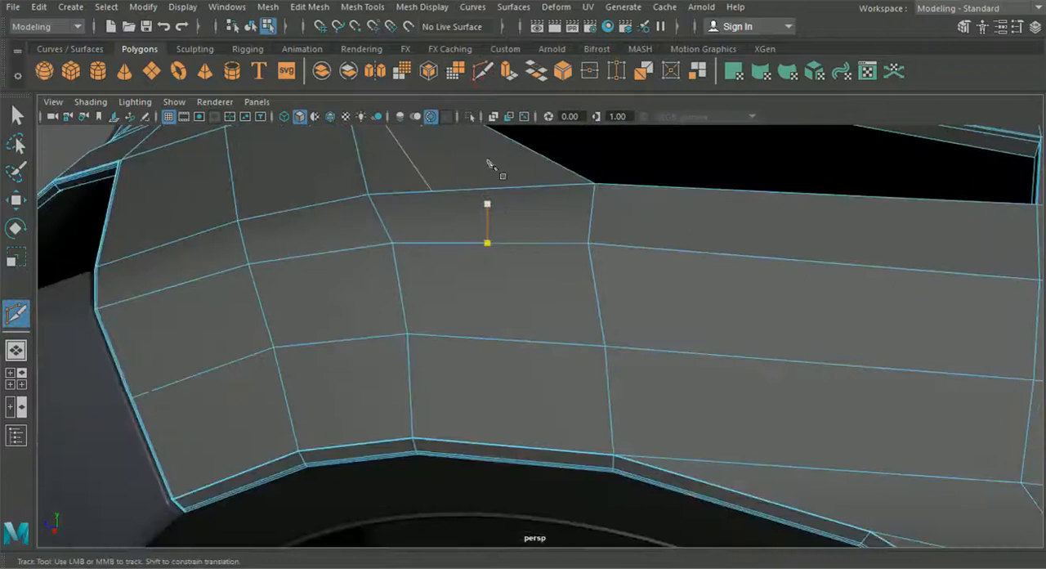
click(362, 7)
click(404, 121)
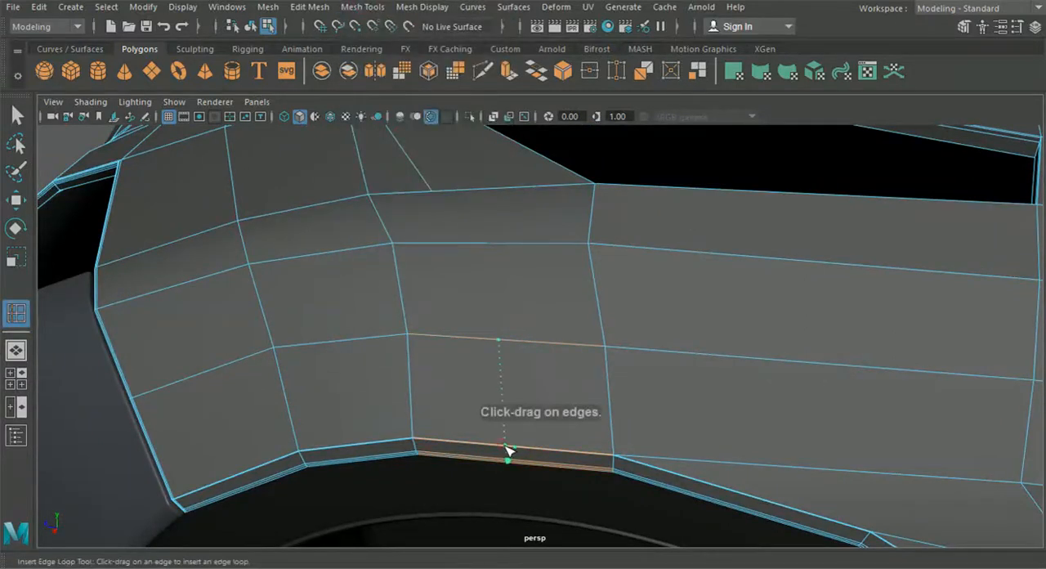
In side view, raise the new edge loop above the front wheel arch slightly to round the arch curve
click(22, 378)
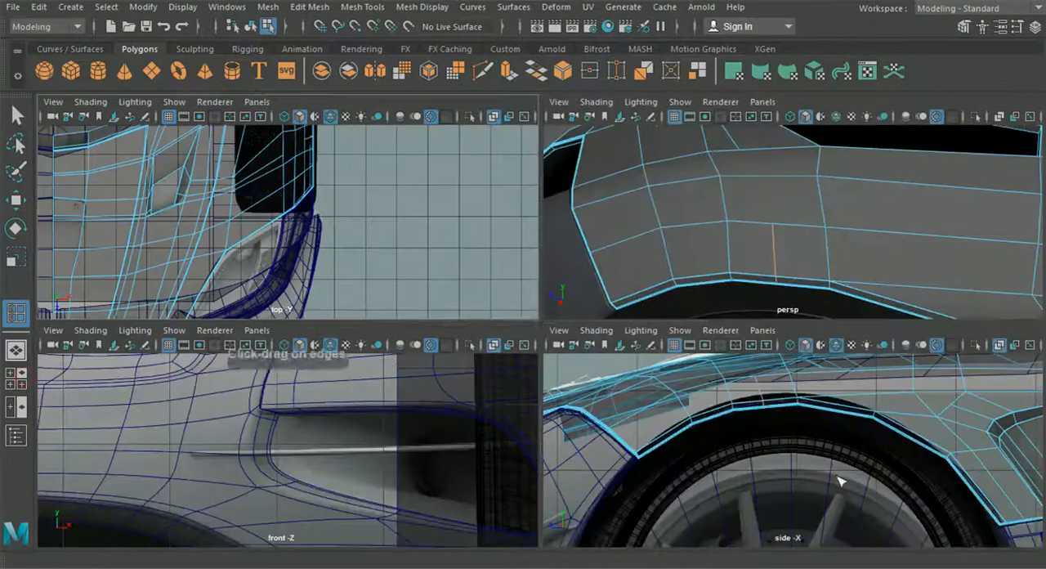
key(space)
click(14, 201)
alt+middle_drag(470, 254, 464, 324)
scroll(464, 324, up, 3)
drag(442, 205, 439, 195)
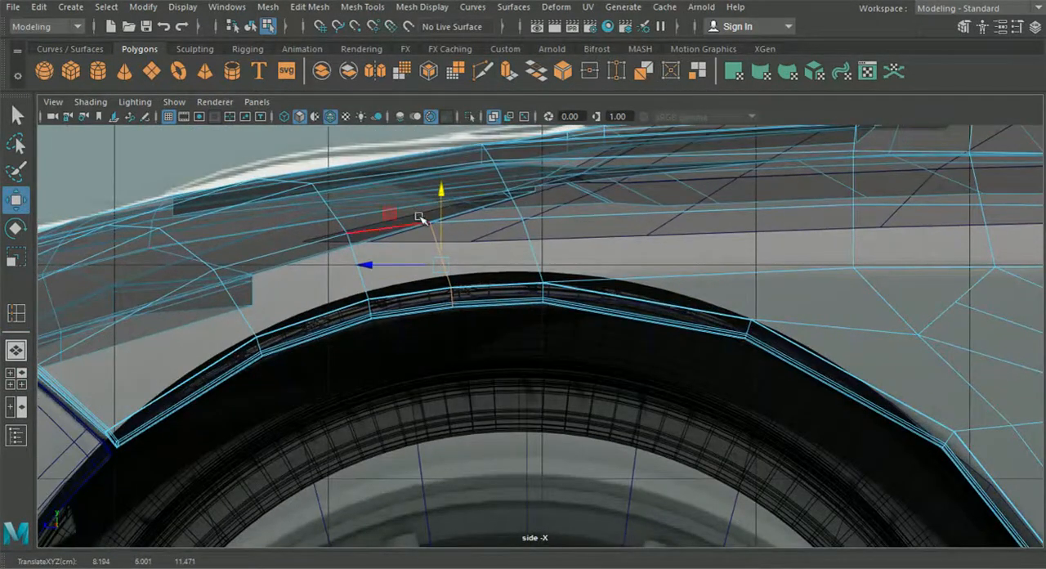
In perspective view, use Multi-Cut to connect the upper fender loop with the new edges above the wheel arch
click(16, 351)
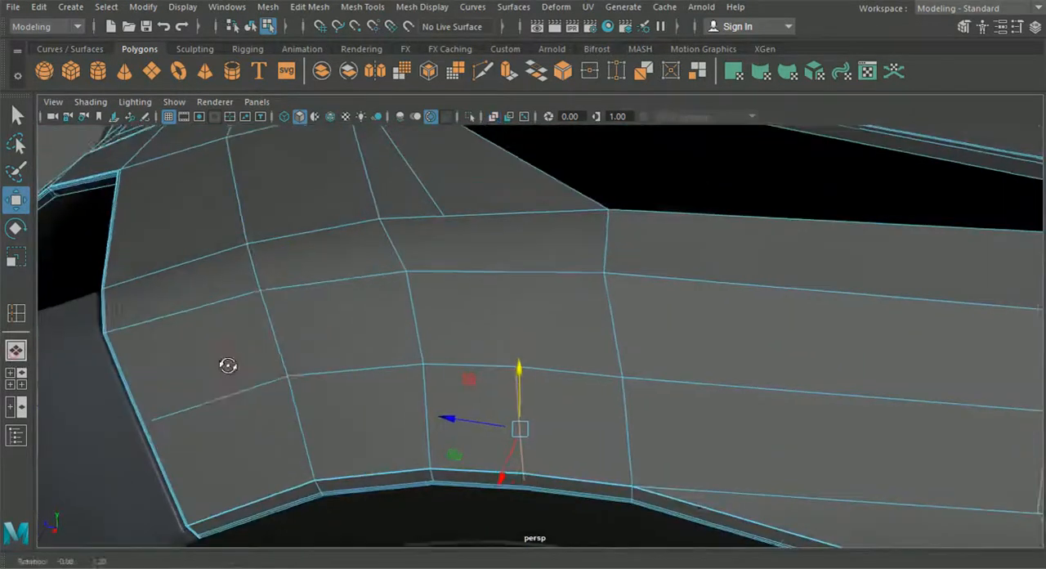
click(482, 73)
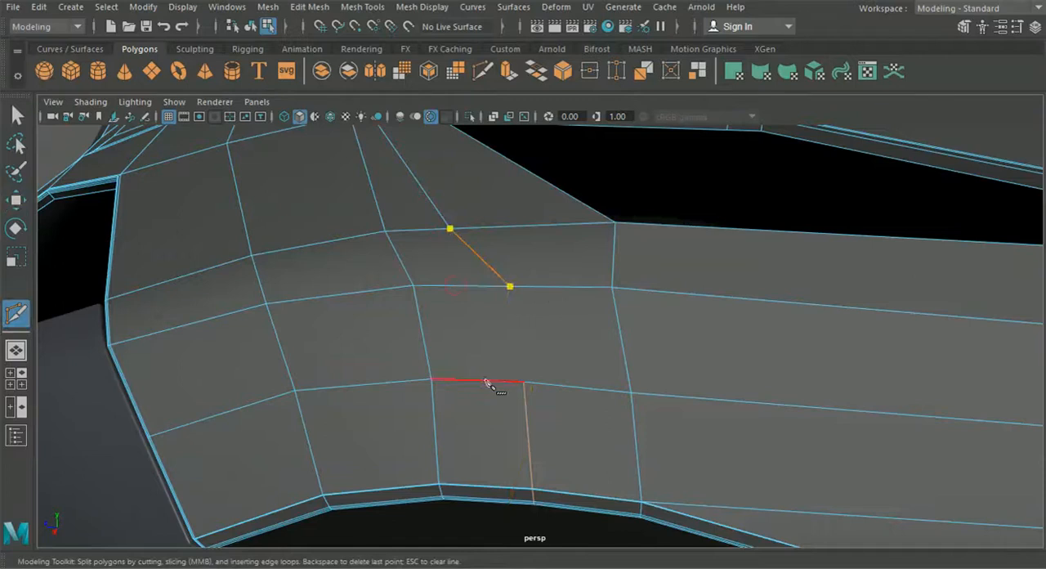
key(Return)
Switch the hood to vertex editing and adjust the upper fender vertices around the new cut
click(16, 201)
right_drag(322, 218, 254, 117)
scroll(326, 188, down, 3)
alt+drag(392, 220, 416, 214)
alt+middle_drag(415, 214, 425, 345)
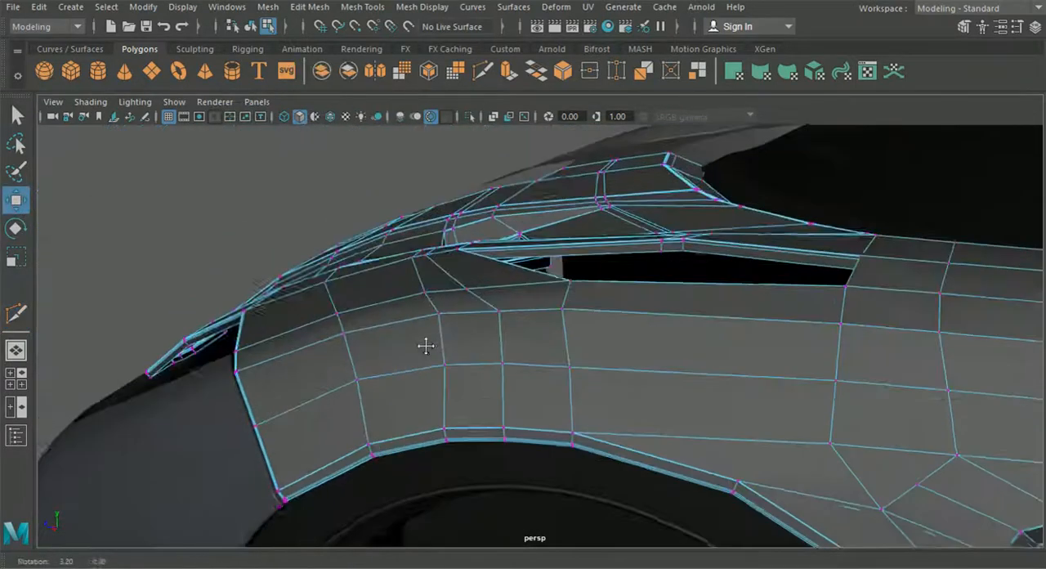
scroll(441, 339, up, 2)
click(480, 308)
drag(483, 280, 404, 194)
click(436, 276)
Return to object selection, display the hood smoothed and inspect the front of the car from above
click(251, 27)
key(3)
click(187, 205)
alt+drag(237, 277, 595, 432)
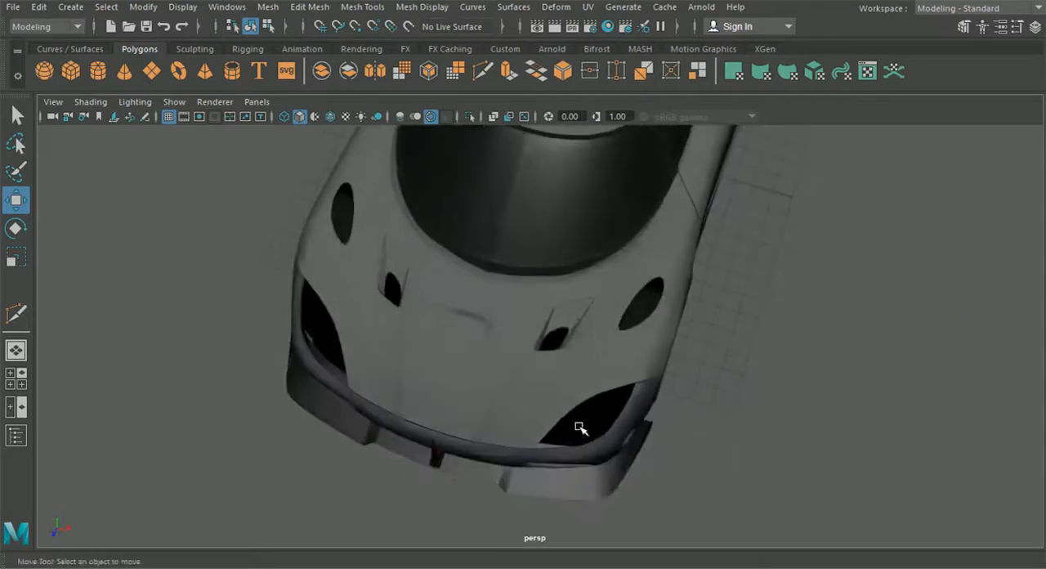
Set the hood back to unsmoothed display and insert two edge loops across the front wall of the inner scoop
click(460, 354)
key(1)
scroll(524, 375, up, 8)
alt+drag(519, 388, 415, 394)
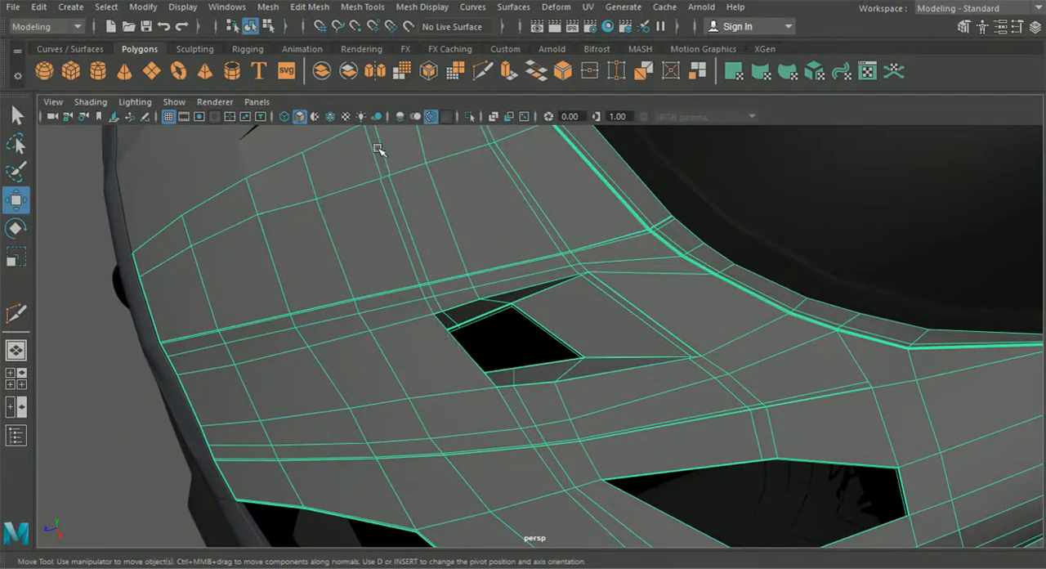
alt+drag(503, 234, 340, 245)
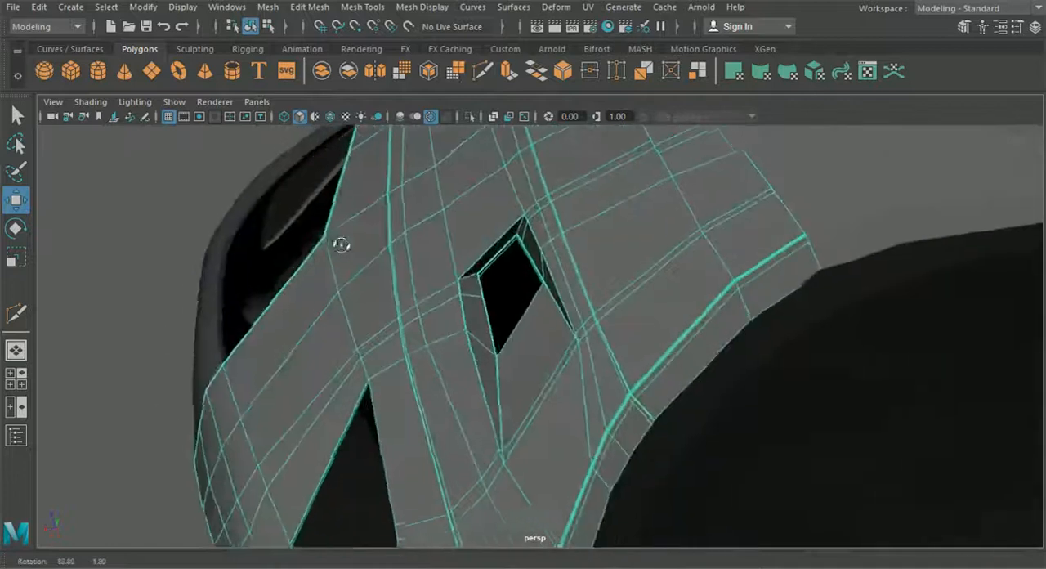
alt+middle_drag(421, 216, 444, 259)
scroll(445, 259, up, 5)
click(484, 76)
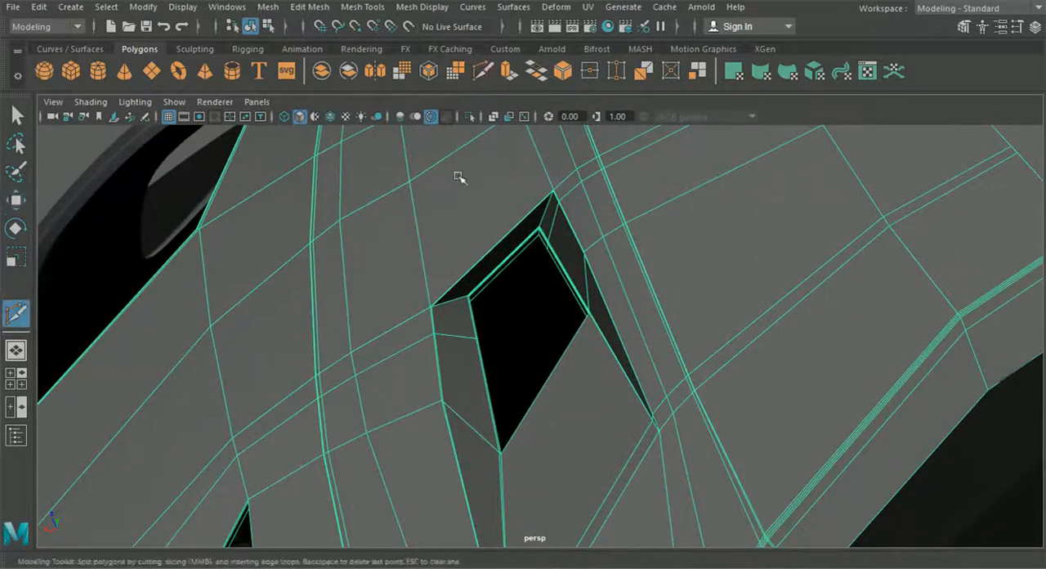
alt+middle_drag(460, 160, 470, 227)
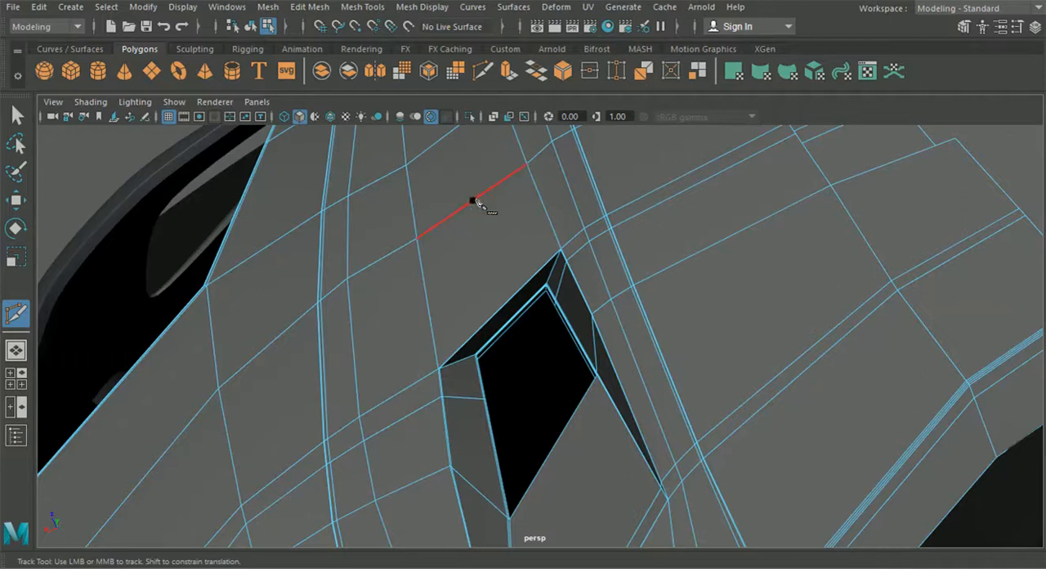
click(378, 8)
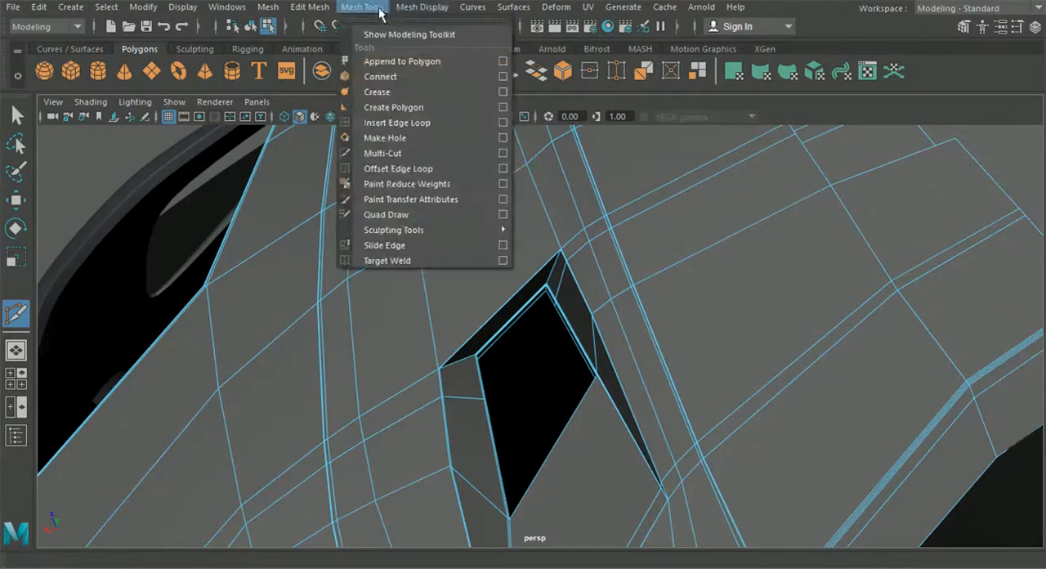
click(478, 122)
alt+drag(439, 163, 471, 273)
click(447, 250)
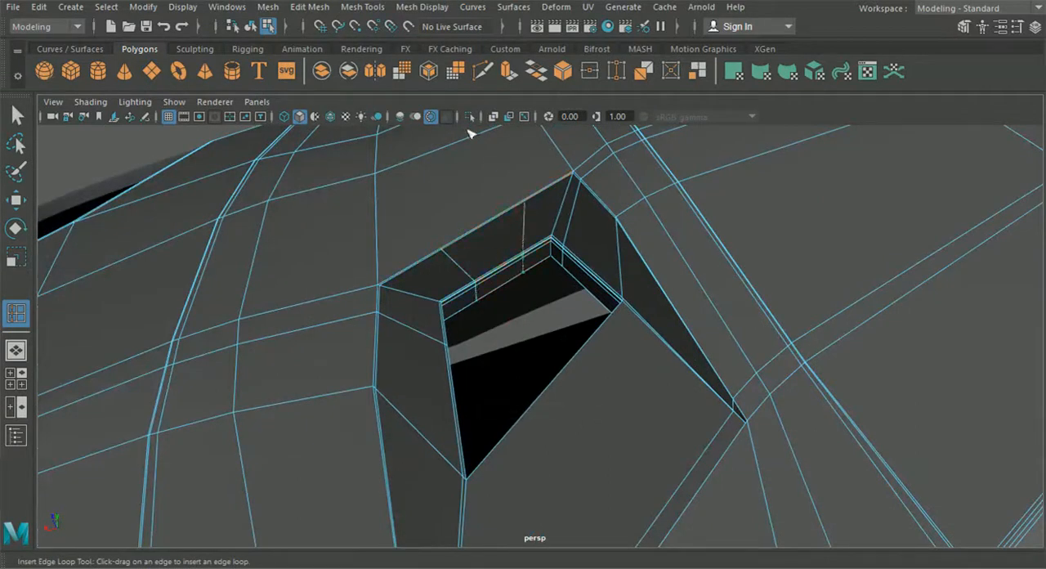
Use Multi-Cut to join the scoop front wall's two new edges to one shared point on the hood's next crosswise edge
click(479, 75)
alt+drag(466, 235, 433, 264)
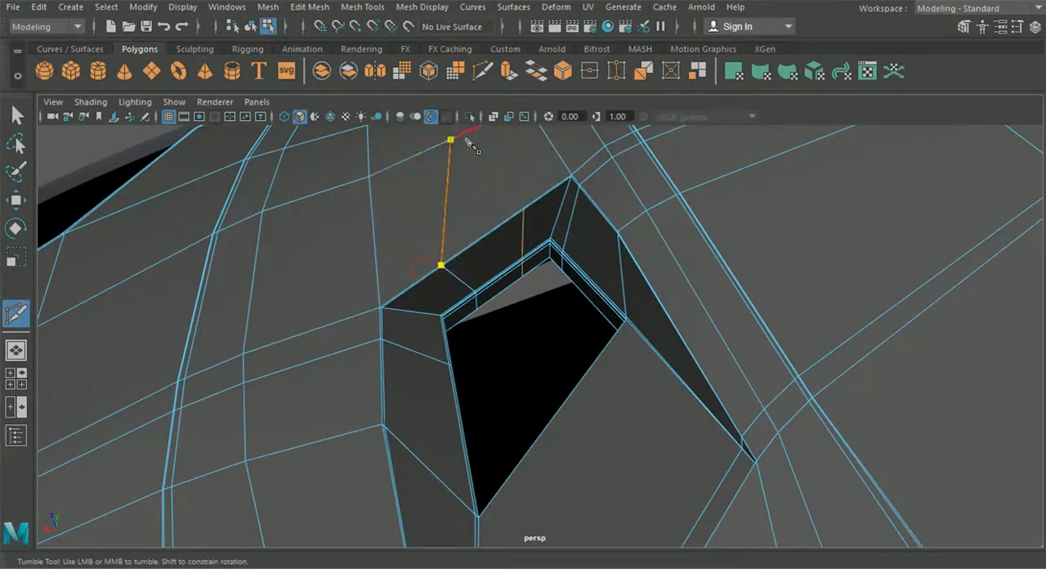
right_click(522, 191)
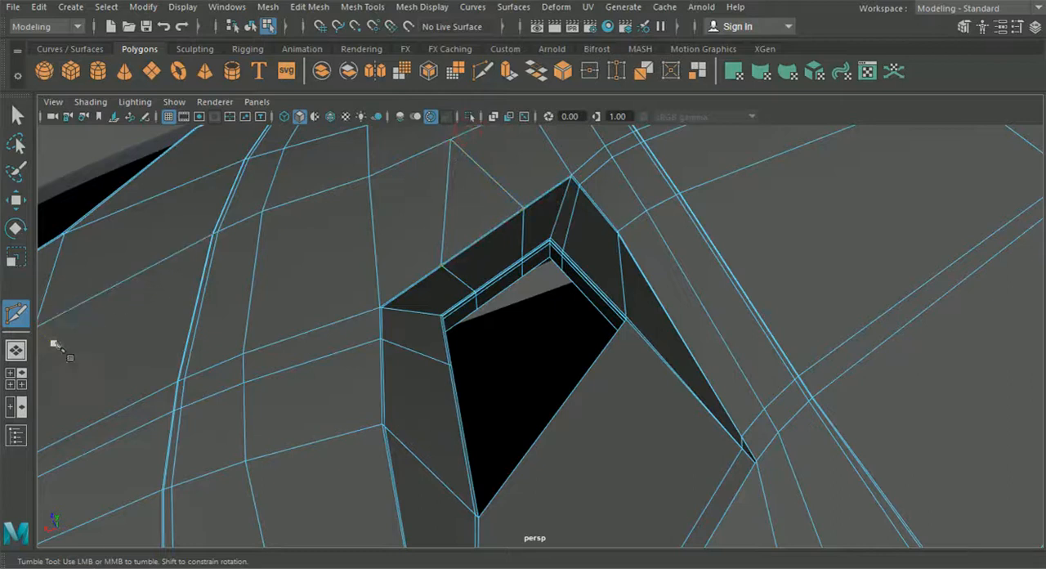
In top view, move the new vertices on the scoop's front rim forward to round it along the blueprint outline
click(17, 378)
key(space)
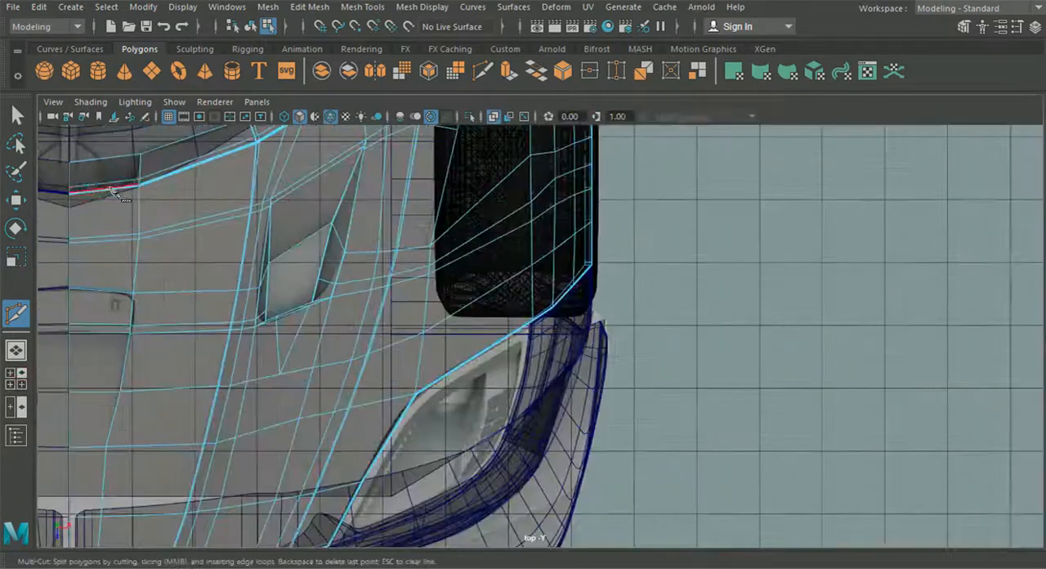
click(16, 200)
alt+middle_drag(296, 310, 389, 273)
scroll(390, 273, up, 3)
right_drag(347, 263, 296, 112)
alt+middle_drag(327, 166, 483, 191)
scroll(483, 191, up, 2)
drag(424, 253, 452, 275)
drag(442, 319, 443, 335)
drag(507, 259, 507, 259)
drag(494, 312, 494, 318)
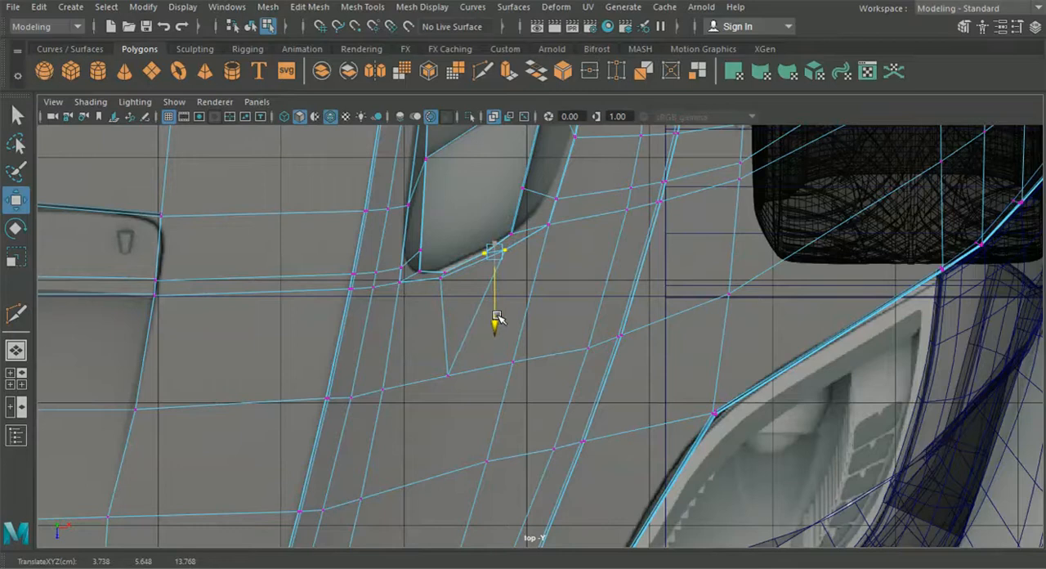
In perspective view, adjust the height of the moved scoop front-rim vertex to follow the hood surface
click(16, 350)
alt+drag(385, 385, 709, 411)
drag(564, 358, 565, 368)
alt+drag(565, 371, 564, 275)
drag(546, 185, 569, 336)
drag(596, 367, 566, 274)
drag(597, 177, 597, 180)
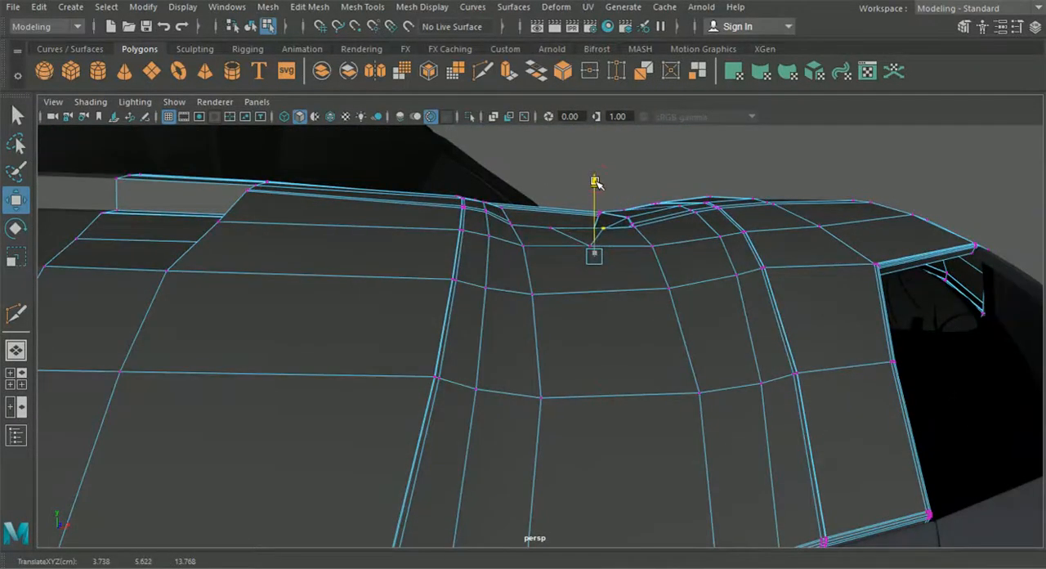
alt+drag(615, 242, 621, 319)
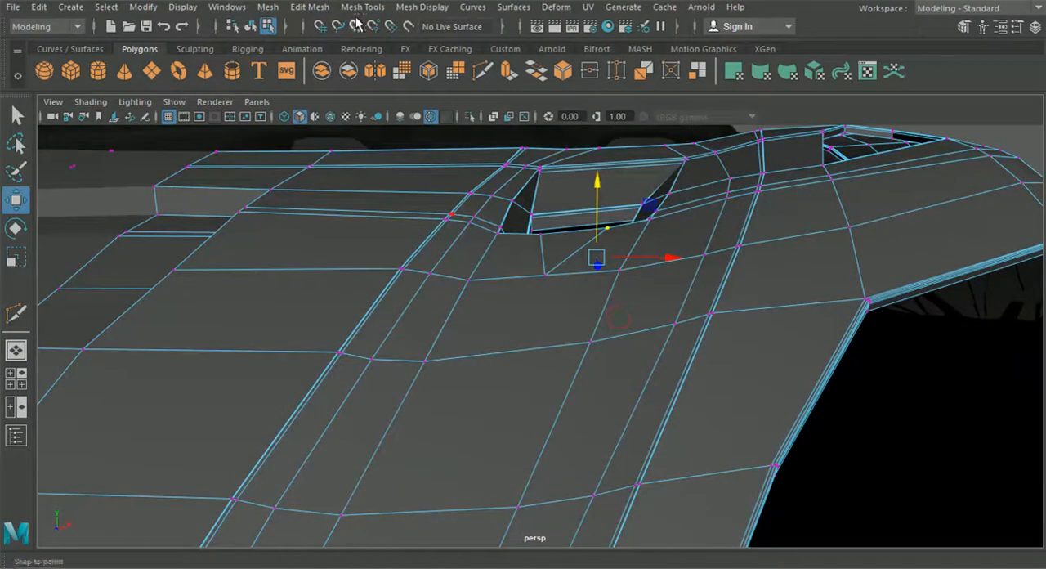
Insert a lengthwise edge loop ahead of the scoop to the hood's front edge and join it to the shared cut point
click(360, 8)
click(397, 122)
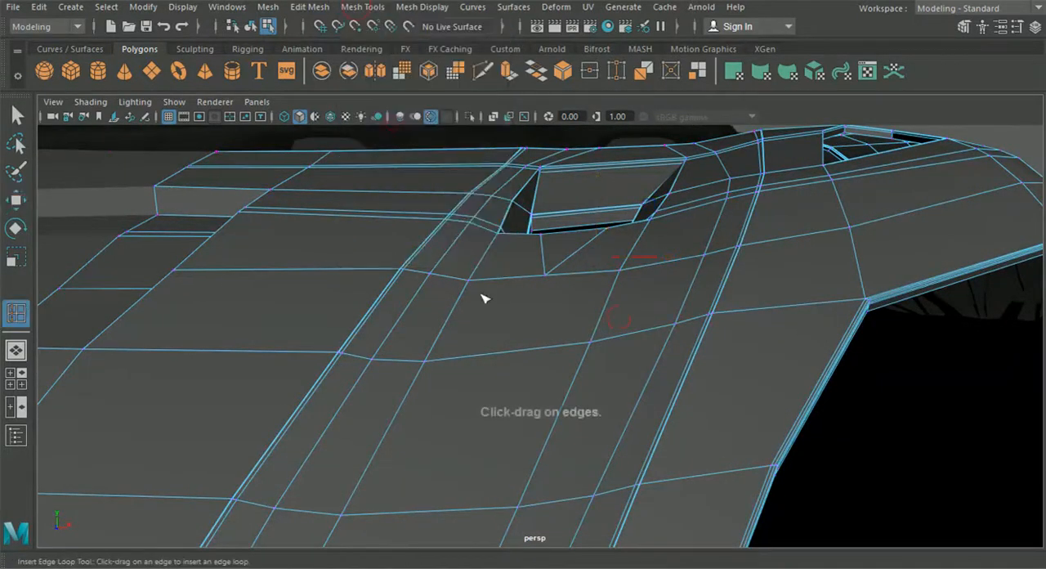
click(508, 352)
scroll(515, 363, down, 6)
scroll(521, 360, up, 4)
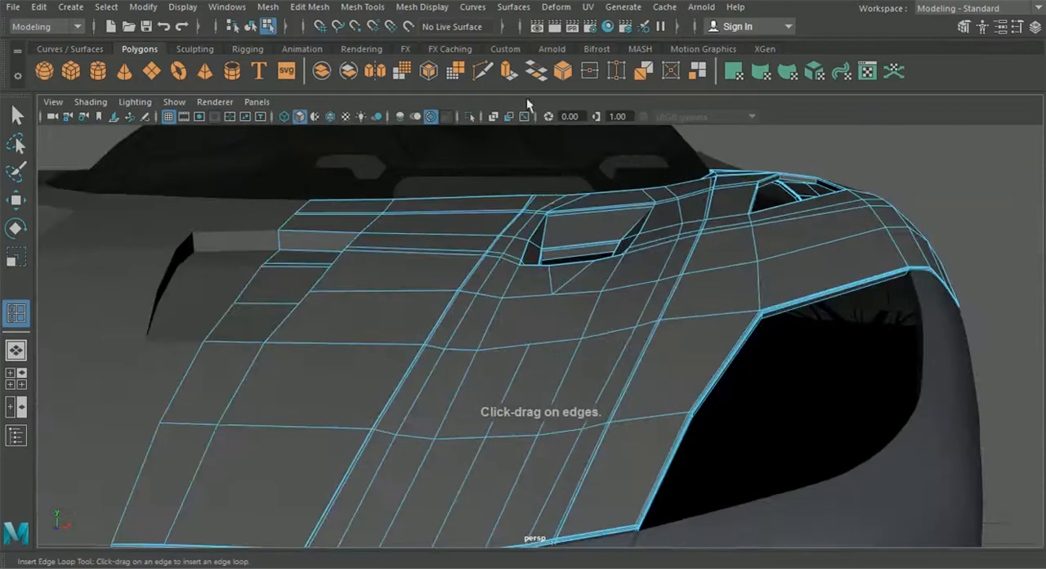
click(484, 71)
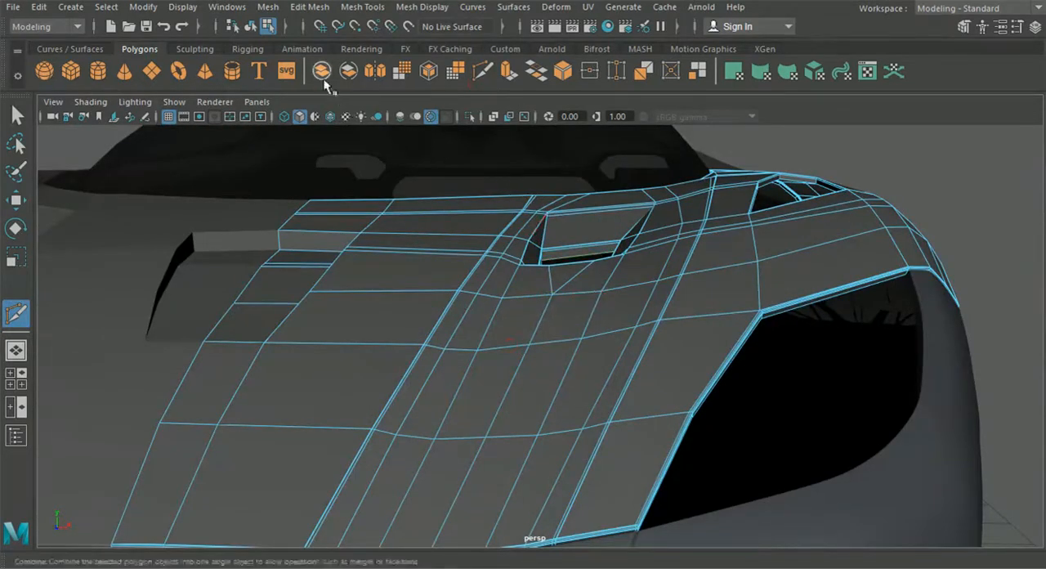
Display the hood smoothed, deselect it and inspect the reshaped scoop front
click(24, 119)
key(3)
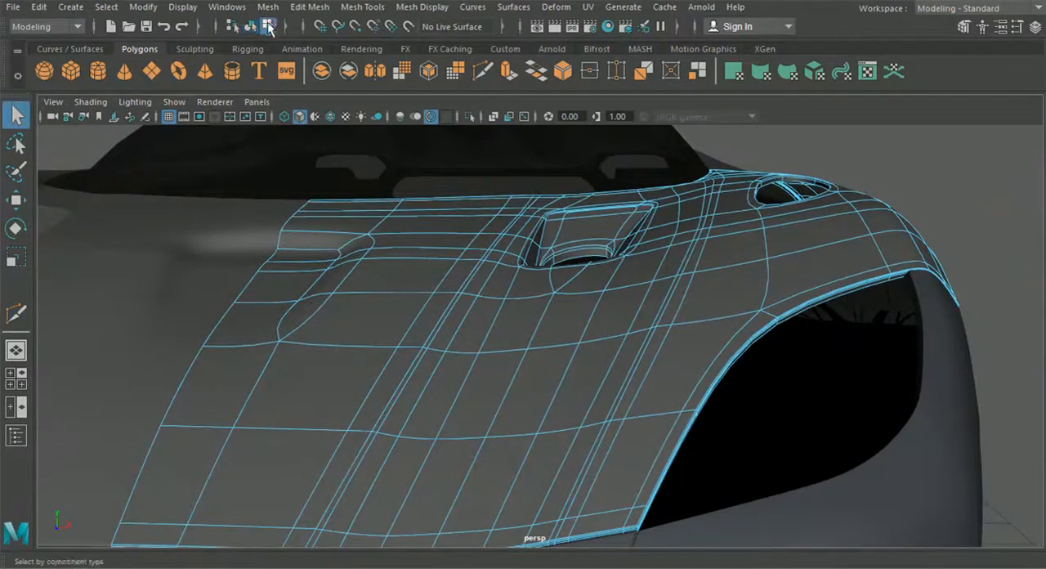
click(934, 179)
alt+drag(934, 179, 886, 278)
scroll(819, 297, down, 5)
alt+drag(819, 297, 766, 367)
Set the hood back to unsmoothed display and insert an edge loop along the inner scoop's floor close to its outer side
click(538, 350)
key(1)
scroll(538, 350, up, 5)
scroll(567, 336, up, 4)
alt+drag(567, 336, 617, 333)
alt+middle_drag(595, 333, 651, 292)
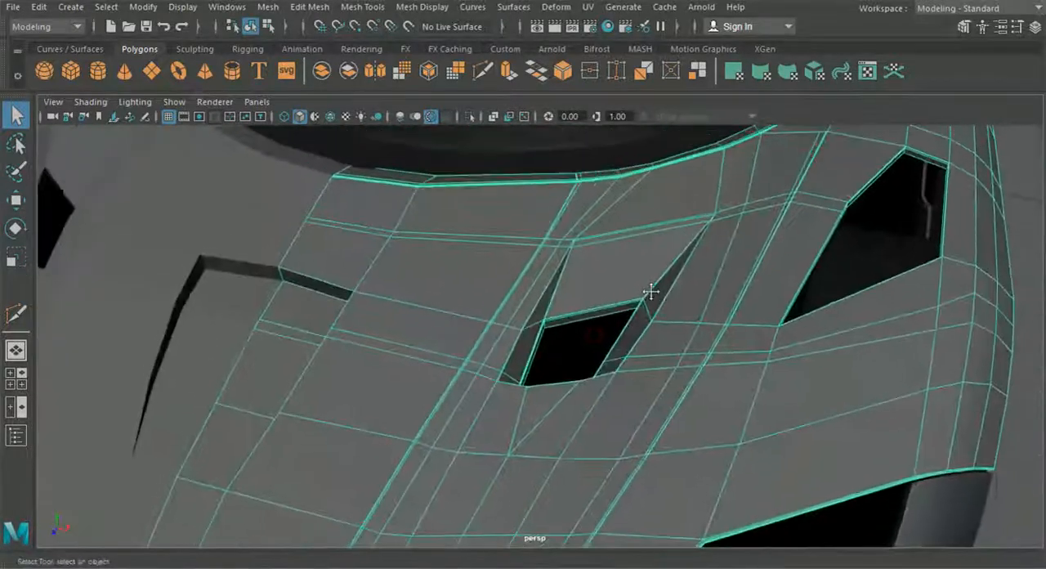
click(362, 6)
click(395, 114)
scroll(504, 219, up, 3)
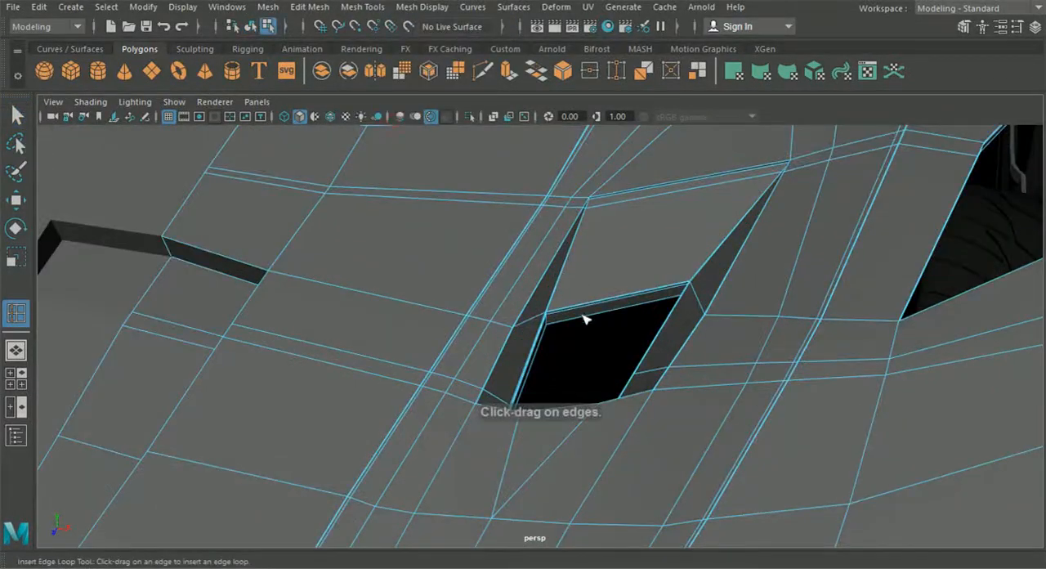
click(667, 293)
scroll(633, 290, down, 5)
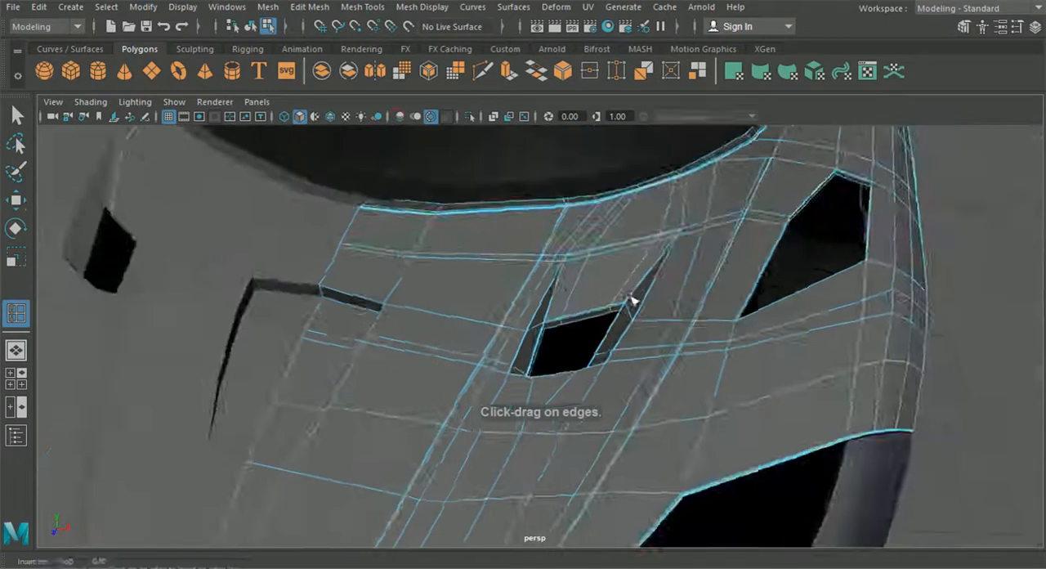
Display the hood smoothed again, deselect it and examine the scoops and panel fit from around the car's front
click(25, 115)
click(233, 26)
click(845, 276)
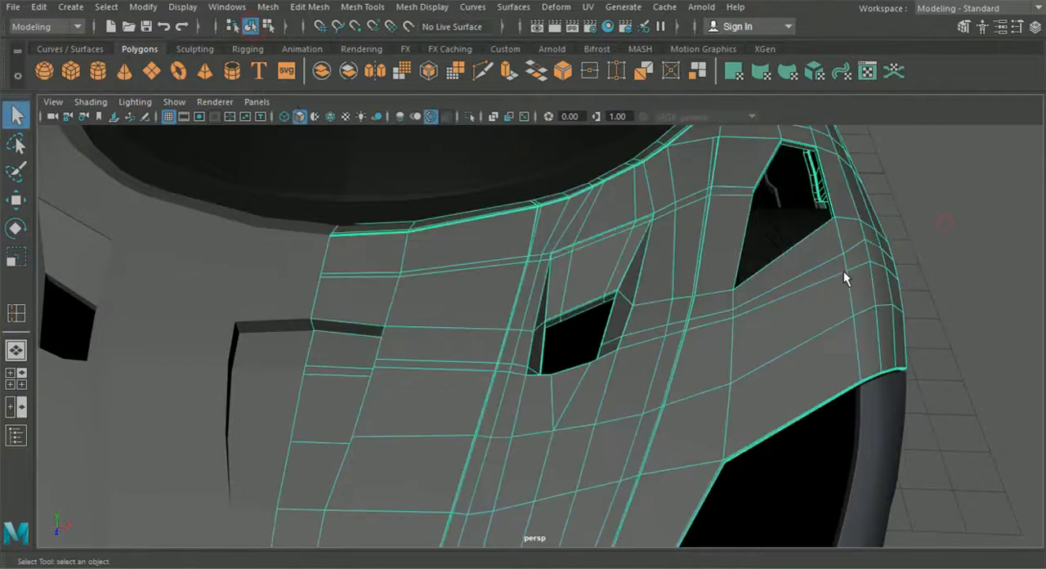
key(3)
click(922, 257)
scroll(842, 299, down, 3)
alt+drag(842, 298, 647, 317)
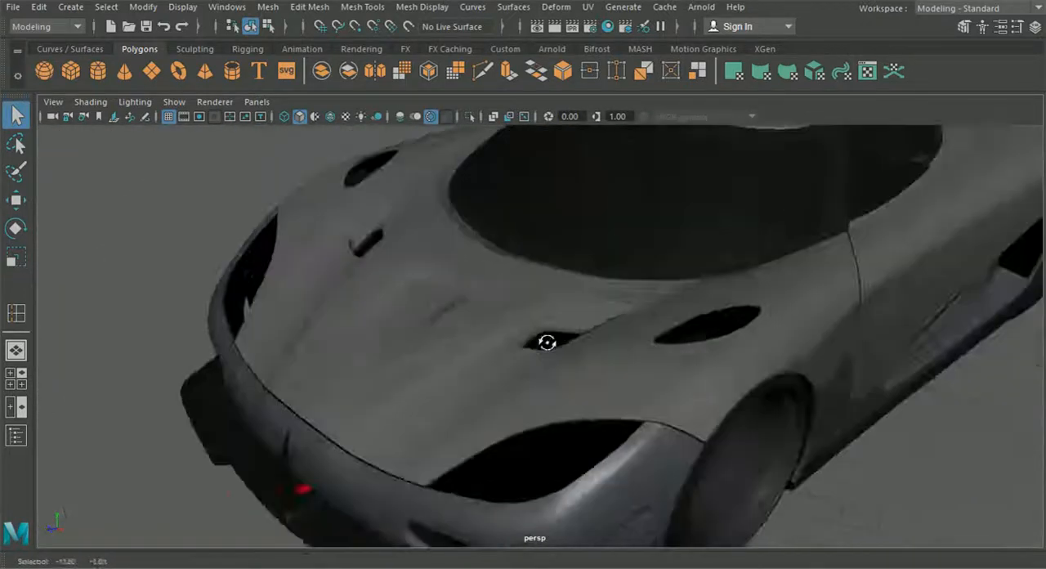
alt+drag(545, 341, 612, 346)
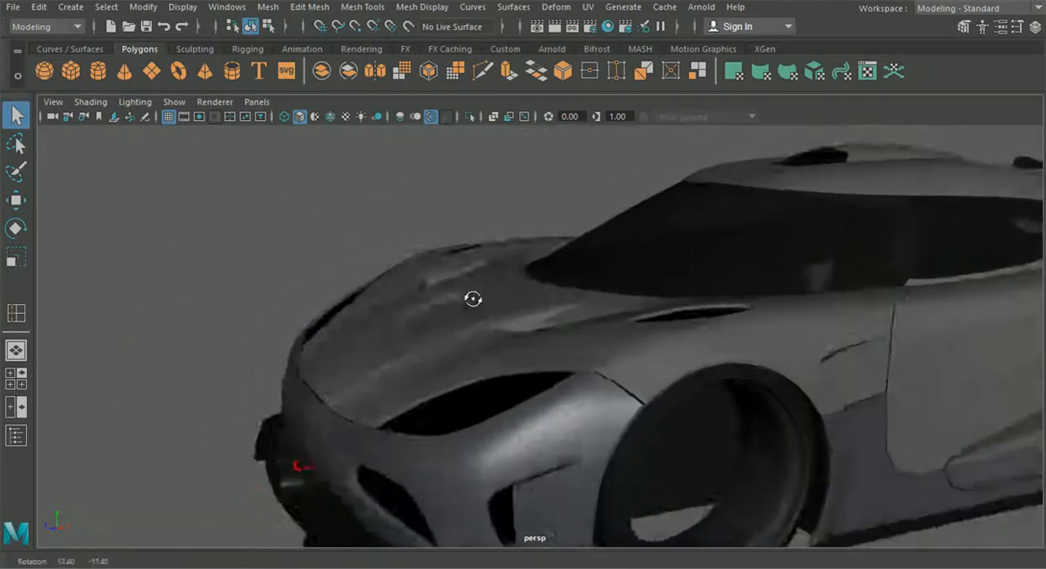
alt+drag(473, 298, 528, 297)
Adjust the height of individual vertices on the hood's sunken channel in front of the scoop to even out its surface
click(510, 338)
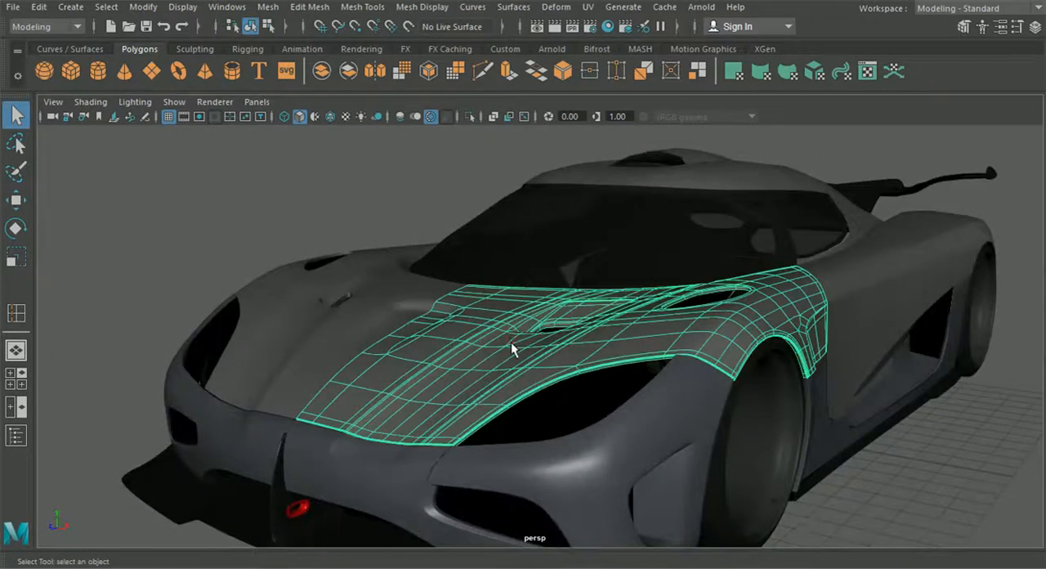
scroll(483, 378, up, 5)
right_drag(481, 378, 399, 135)
alt+drag(453, 224, 547, 236)
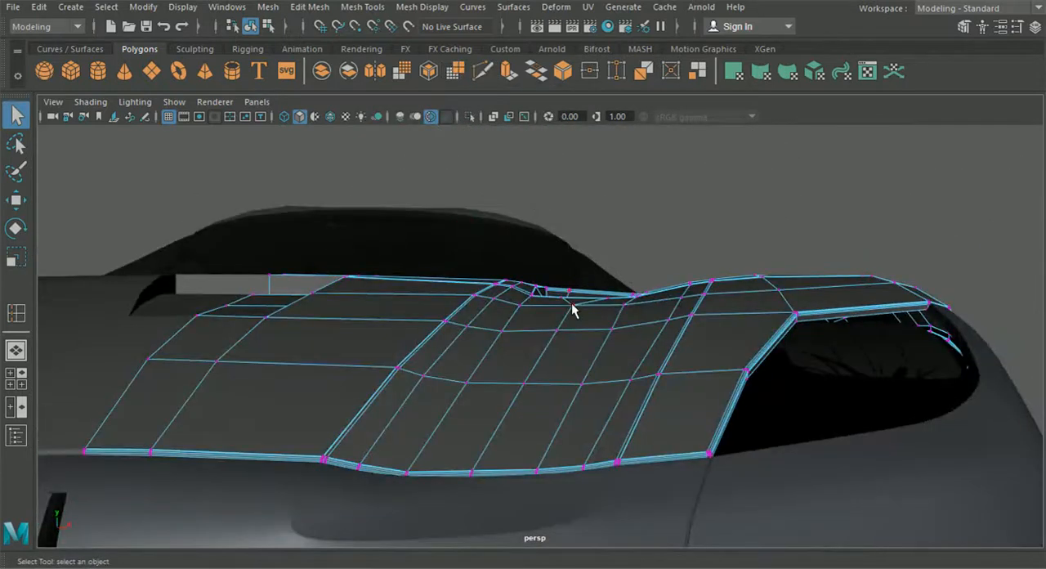
click(16, 200)
scroll(540, 294, up, 3)
drag(591, 214, 594, 221)
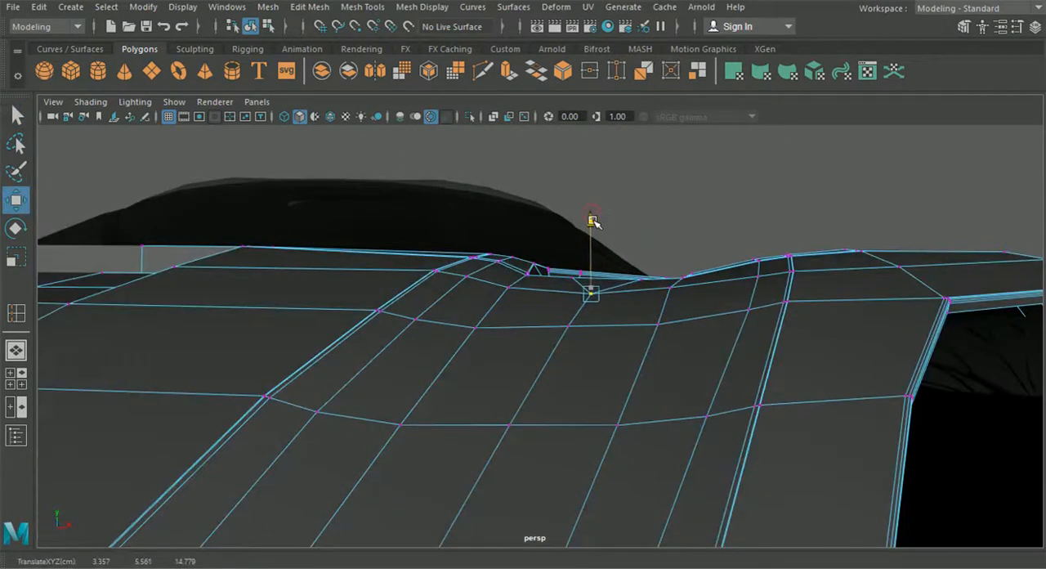
click(568, 325)
drag(567, 255, 563, 276)
click(564, 334)
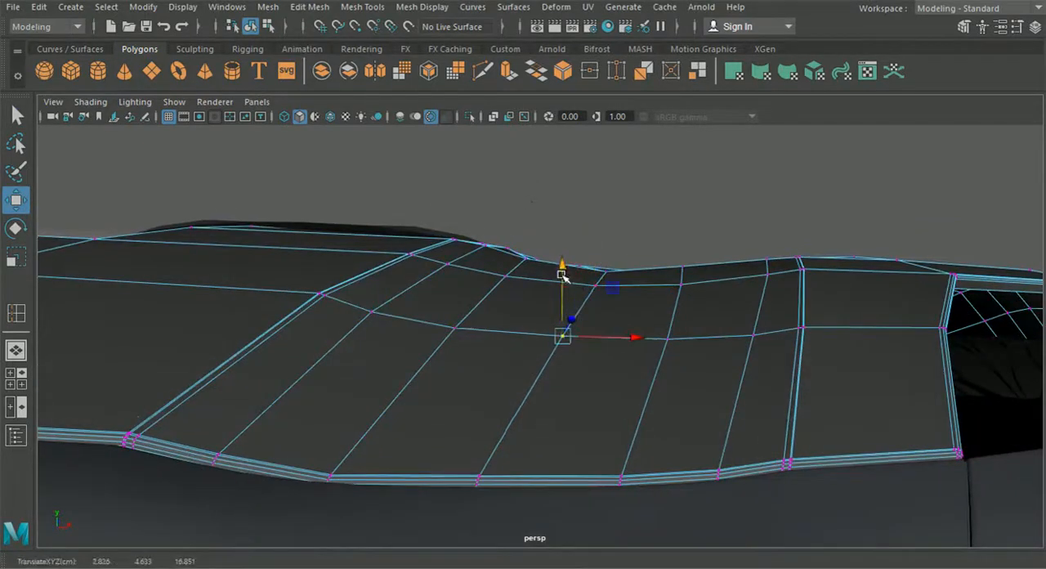
Display the hood smoothed, deselect it and inspect the reshaped channel from around the car's front
click(255, 28)
key(3)
click(601, 163)
alt+drag(637, 253, 577, 318)
scroll(595, 337, down, 5)
scroll(727, 328, up, 5)
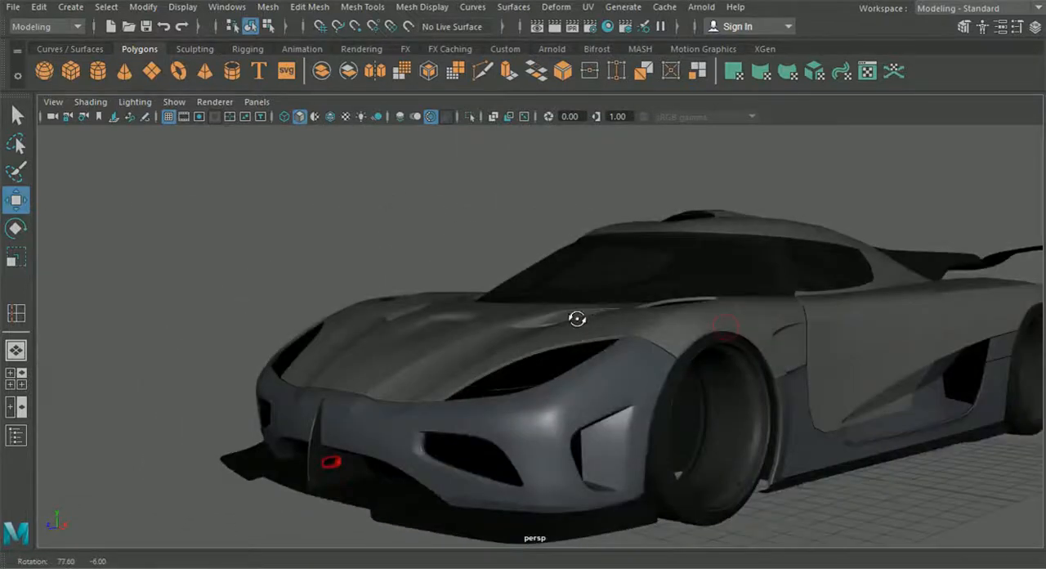
click(497, 358)
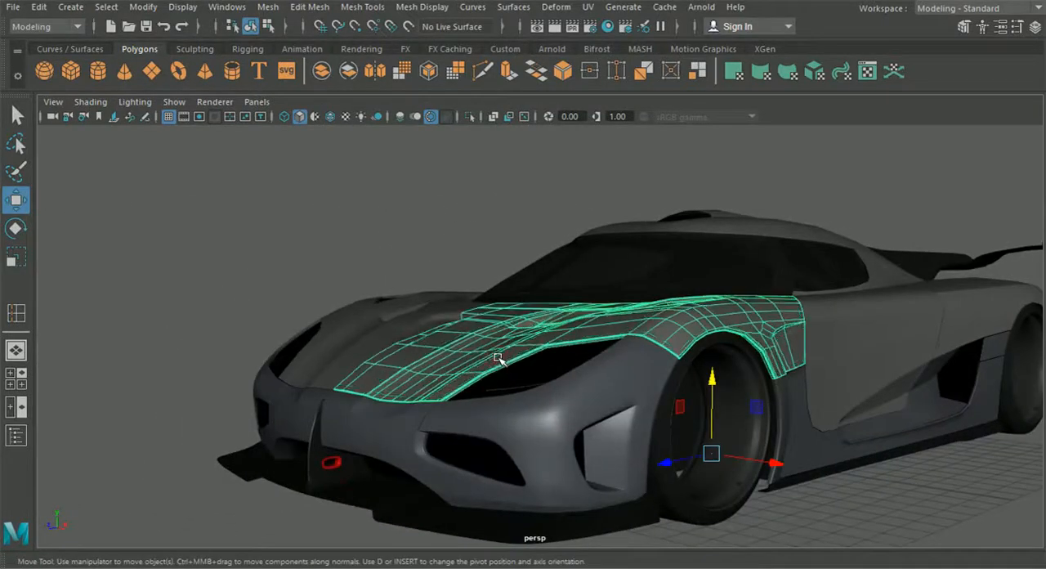
click(844, 492)
alt+drag(832, 482, 589, 422)
scroll(406, 343, up, 5)
Insert an edge loop close to the base of the hood's centre recess walls and start a cut at its front end
click(411, 342)
alt+middle_drag(433, 322, 500, 307)
scroll(500, 307, up, 2)
click(227, 7)
mouse_move(310, 7)
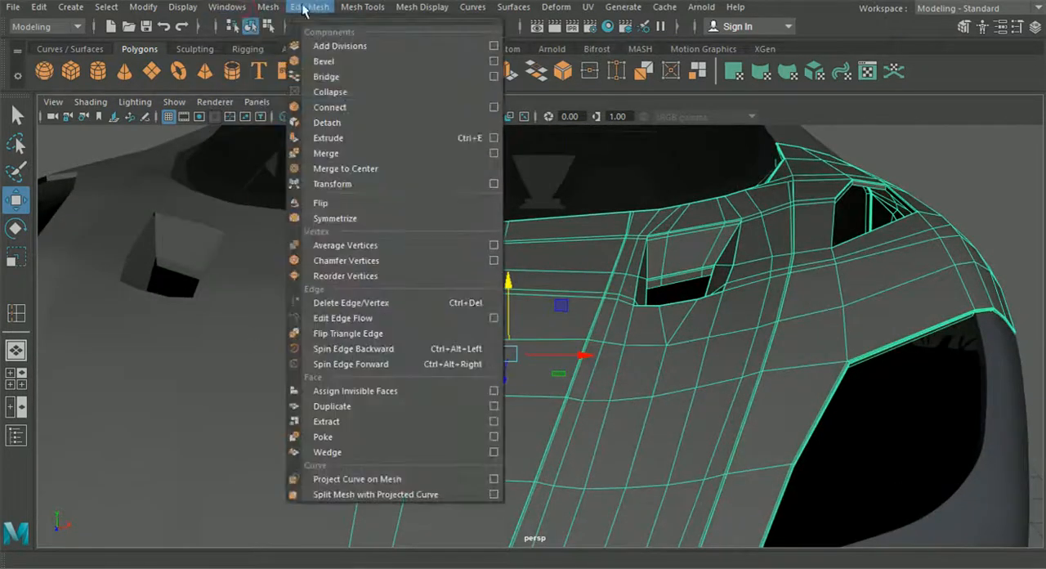
mouse_move(356, 11)
click(395, 124)
scroll(437, 241, up, 4)
alt+drag(436, 240, 548, 254)
scroll(546, 253, up, 4)
alt+middle_drag(521, 237, 459, 204)
drag(440, 177, 440, 177)
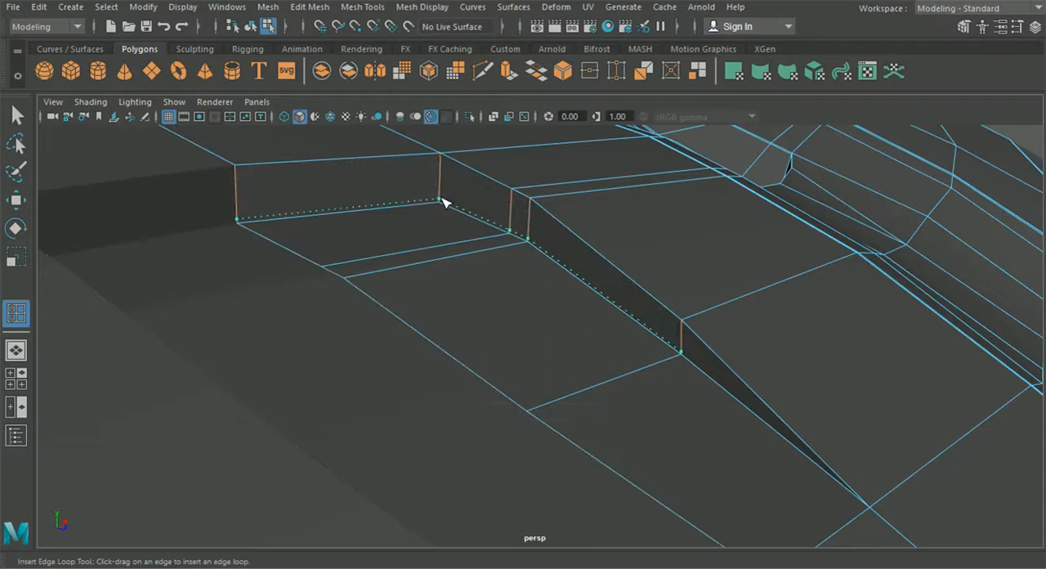
drag(443, 202, 440, 192)
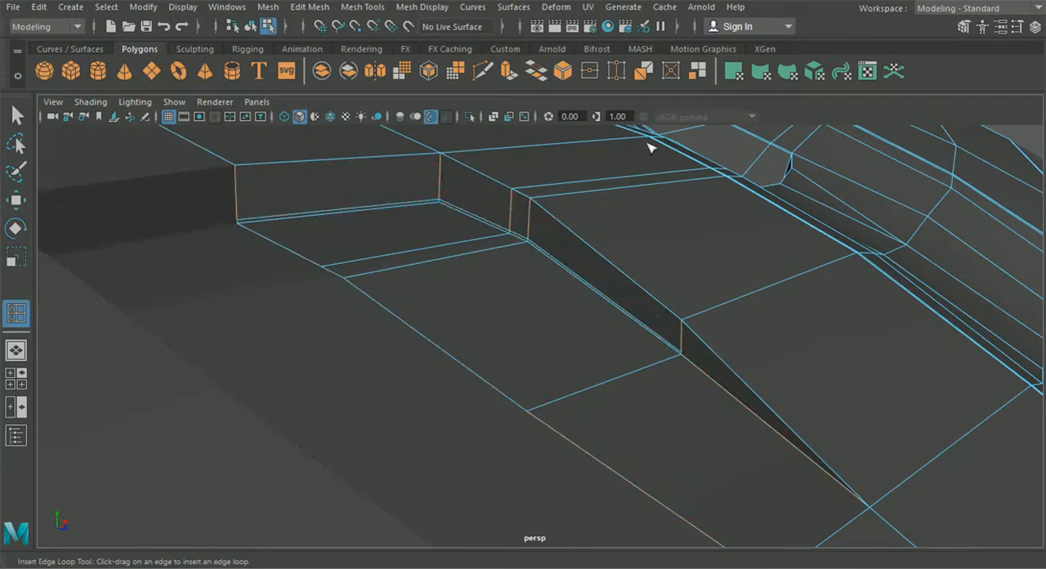
click(483, 72)
click(681, 353)
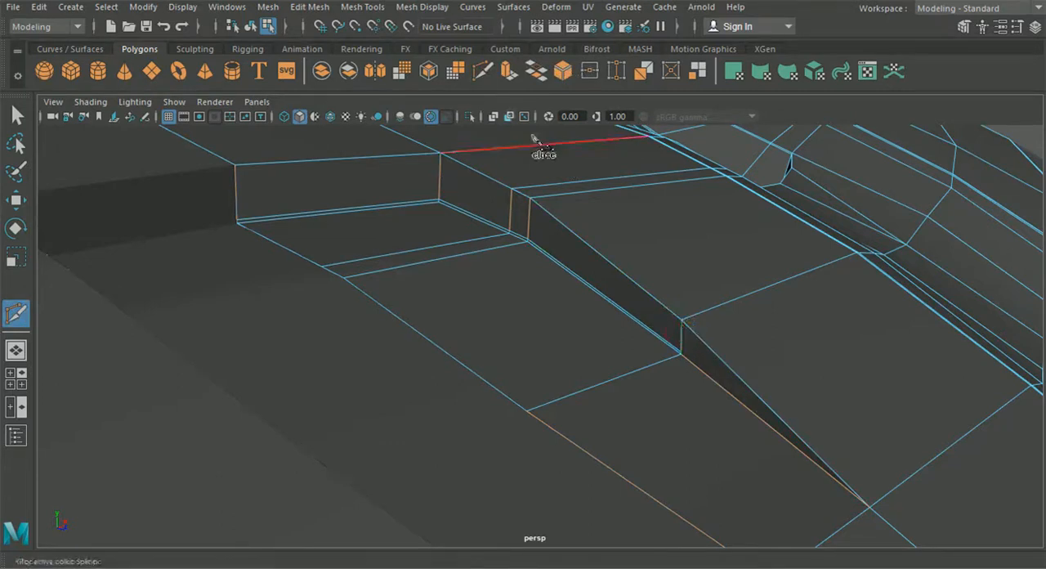
Insert a second edge loop close to the upper rim of the centre recess walls
click(310, 6)
click(362, 7)
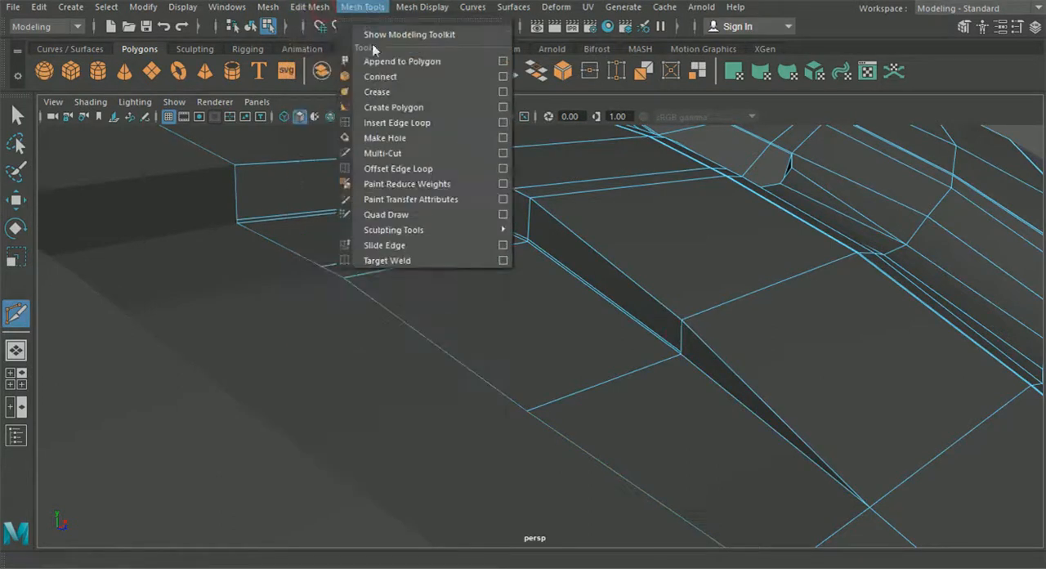
click(392, 123)
click(438, 167)
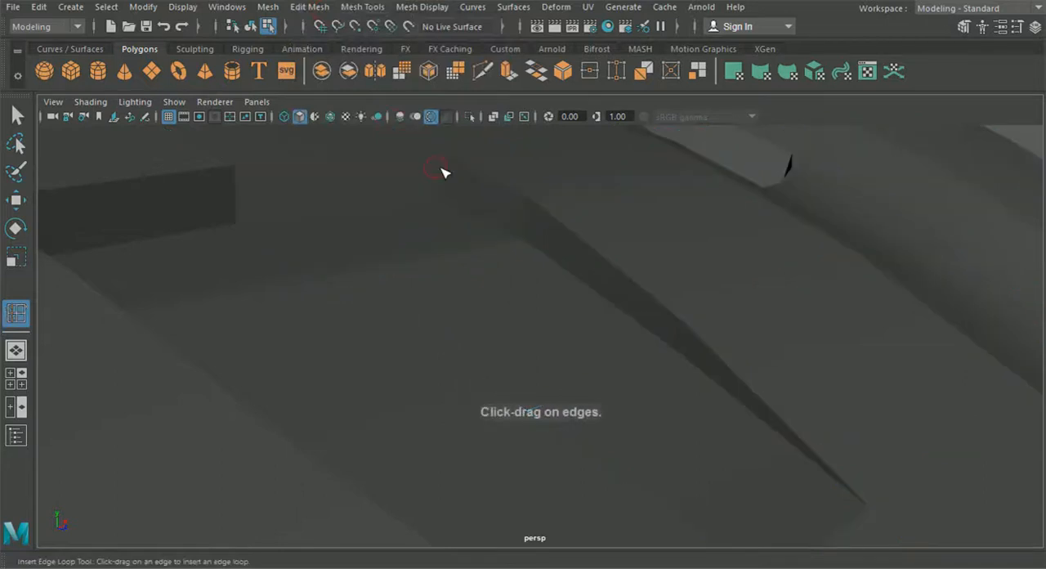
click(442, 177)
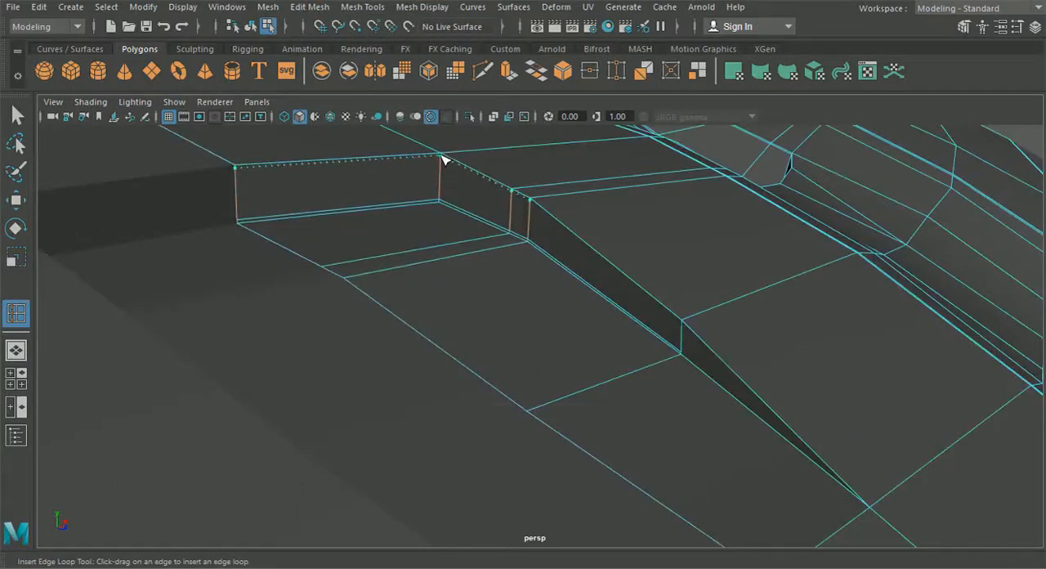
Cut the upper support edge onward along the recess side wall and join it to the wall's tapered front tip
click(483, 71)
click(529, 200)
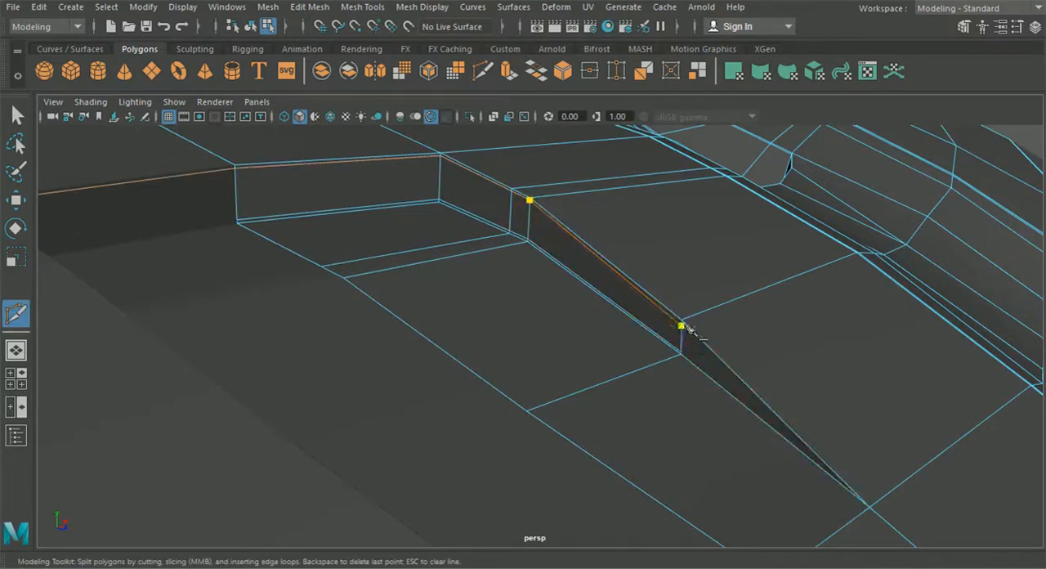
alt+middle_drag(732, 384, 635, 308)
click(704, 385)
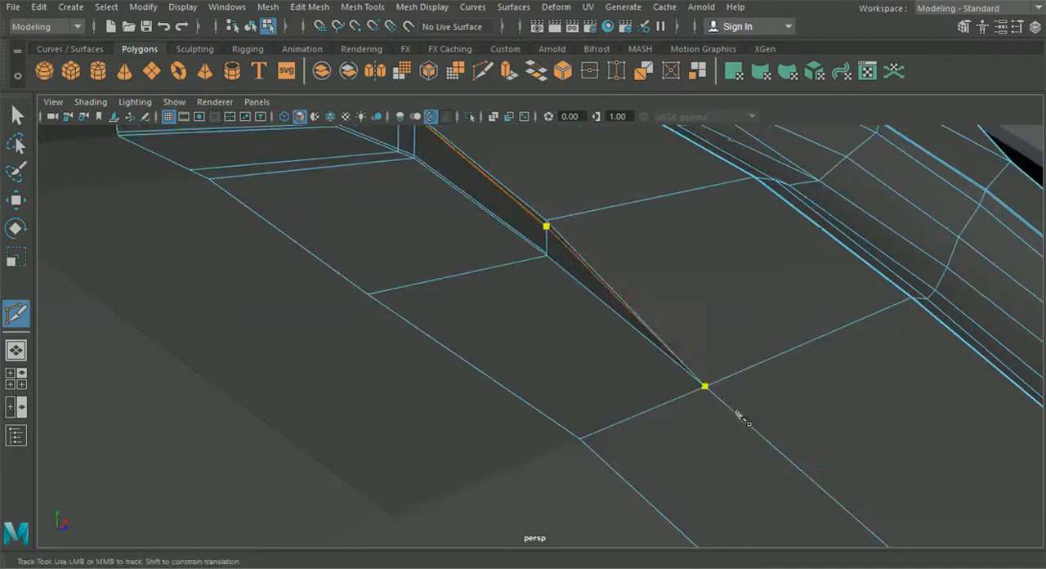
right_click(738, 414)
alt+right_drag(677, 343, 591, 318)
alt+drag(591, 318, 535, 318)
click(657, 350)
right_click(534, 318)
click(251, 29)
alt+right_drag(523, 253, 428, 240)
alt+drag(428, 241, 165, 188)
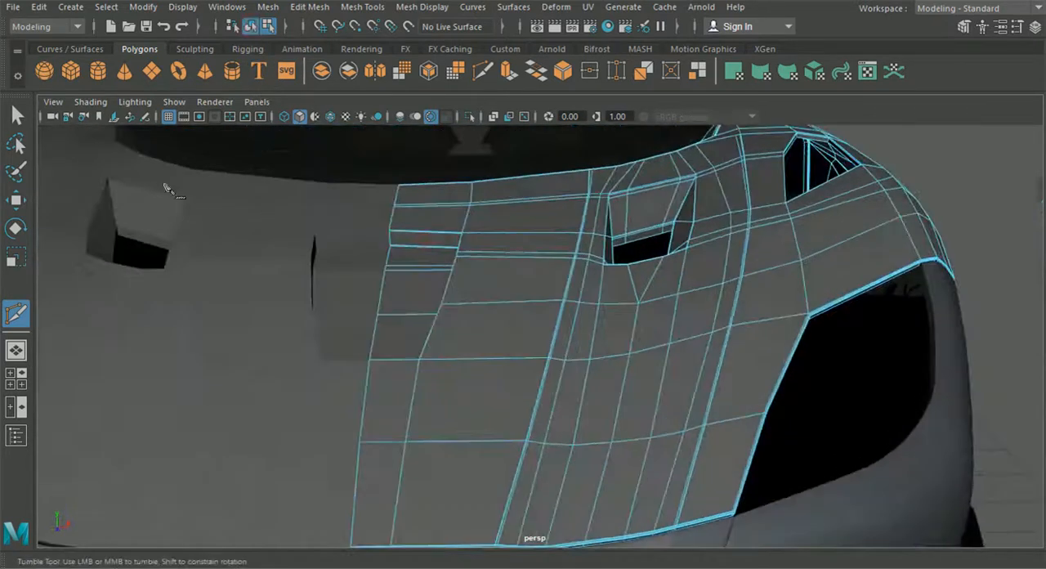
Insert a lengthwise edge loop on the hood close to the outer side of the centre recess
click(18, 121)
click(268, 7)
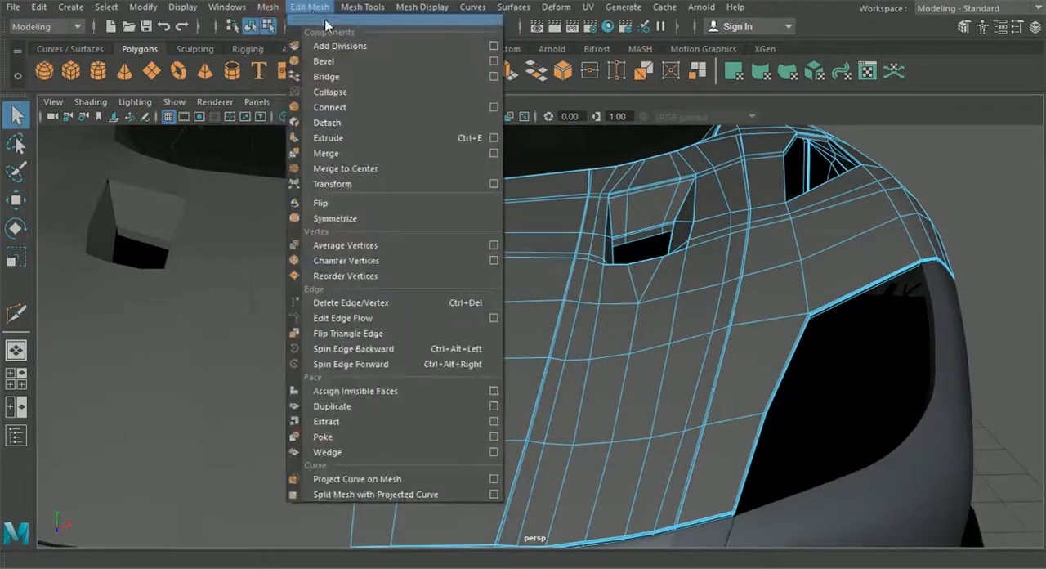
mouse_move(360, 8)
click(397, 123)
alt+drag(398, 129, 484, 199)
click(482, 74)
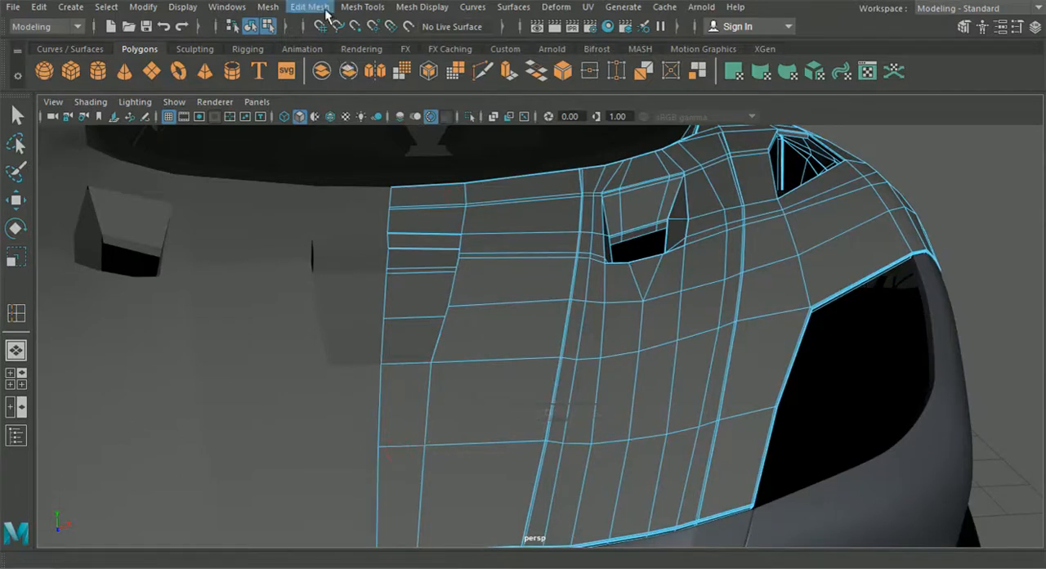
click(363, 7)
click(397, 123)
alt+drag(415, 164, 491, 208)
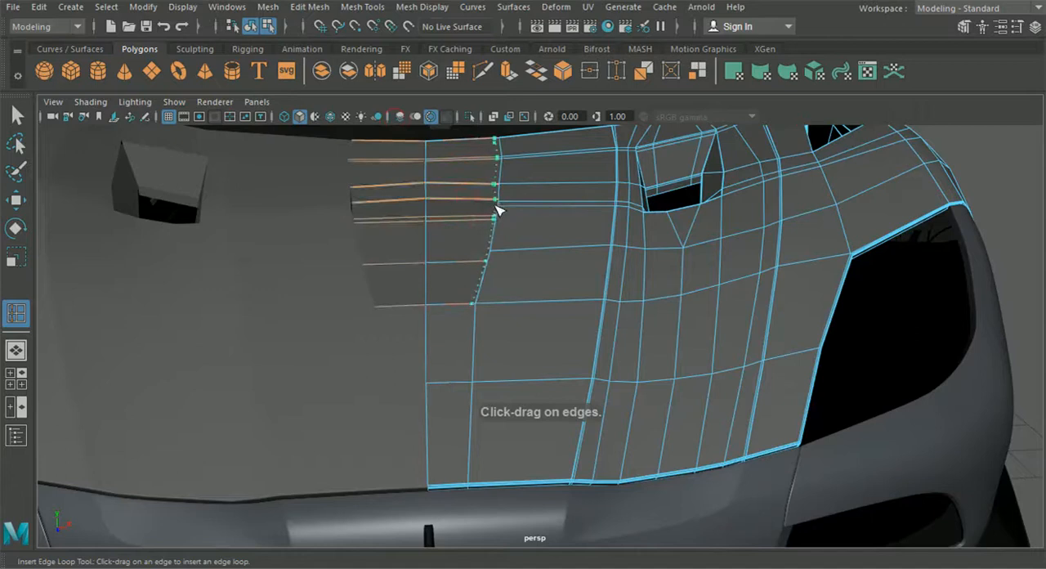
drag(500, 211, 498, 214)
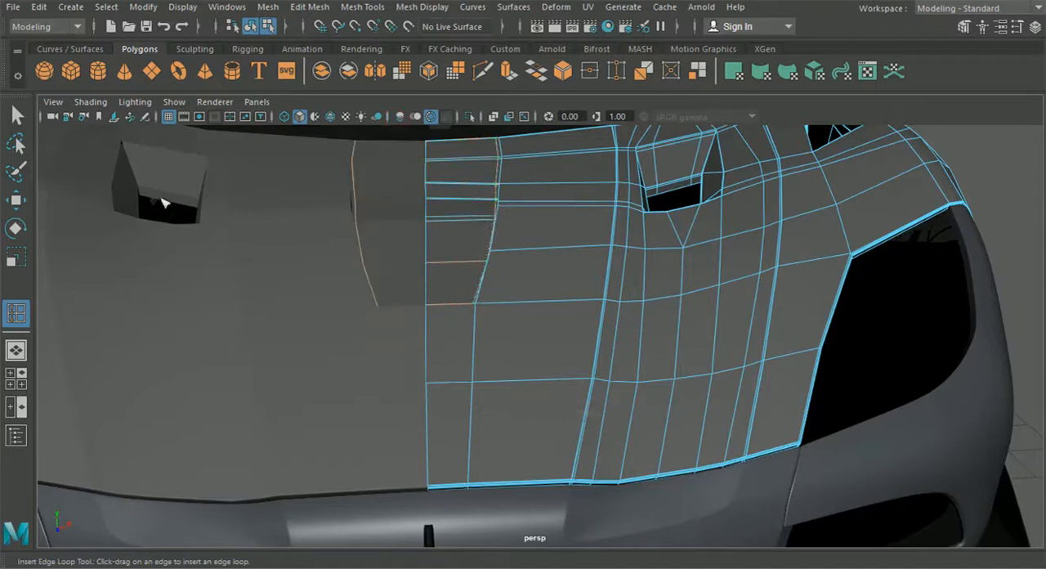
Shift the vertices on the paired lengthwise edges behind the centre recess slightly sideways
click(18, 206)
alt+drag(315, 252, 339, 272)
right_drag(608, 162, 598, 117)
alt+drag(553, 122, 504, 205)
drag(597, 213, 595, 213)
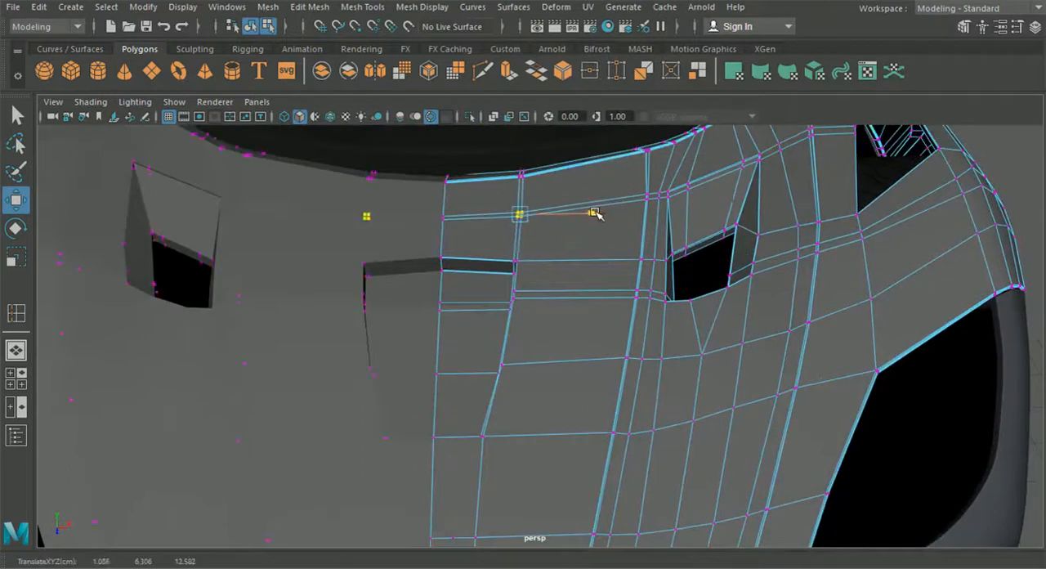
alt+drag(561, 271, 585, 229)
Insert a short edge loop across the hood's front lip between the centreline and the first lengthwise edge
click(482, 71)
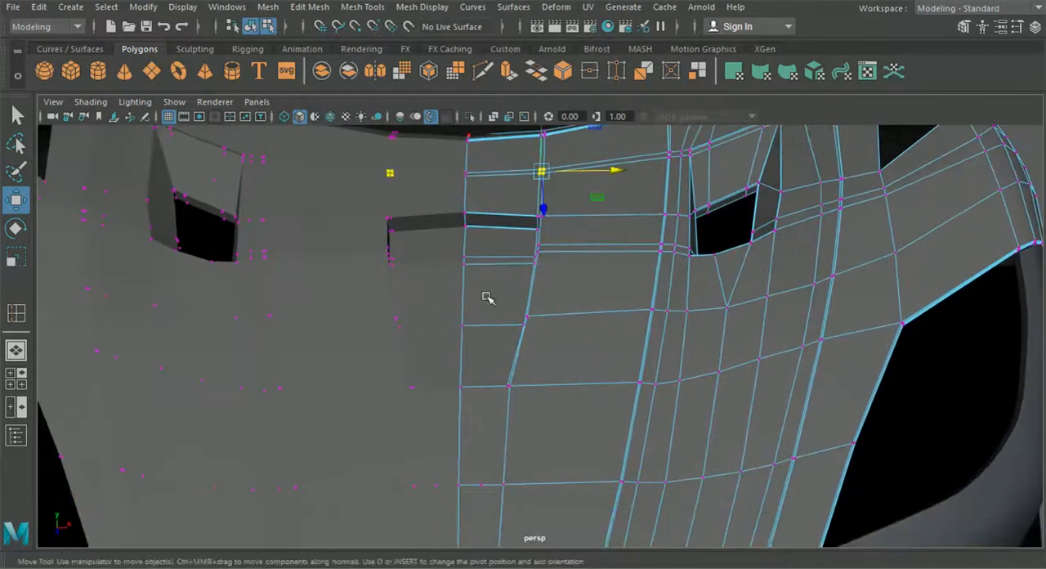
alt+drag(489, 296, 511, 310)
alt+middle_drag(511, 311, 508, 228)
click(361, 9)
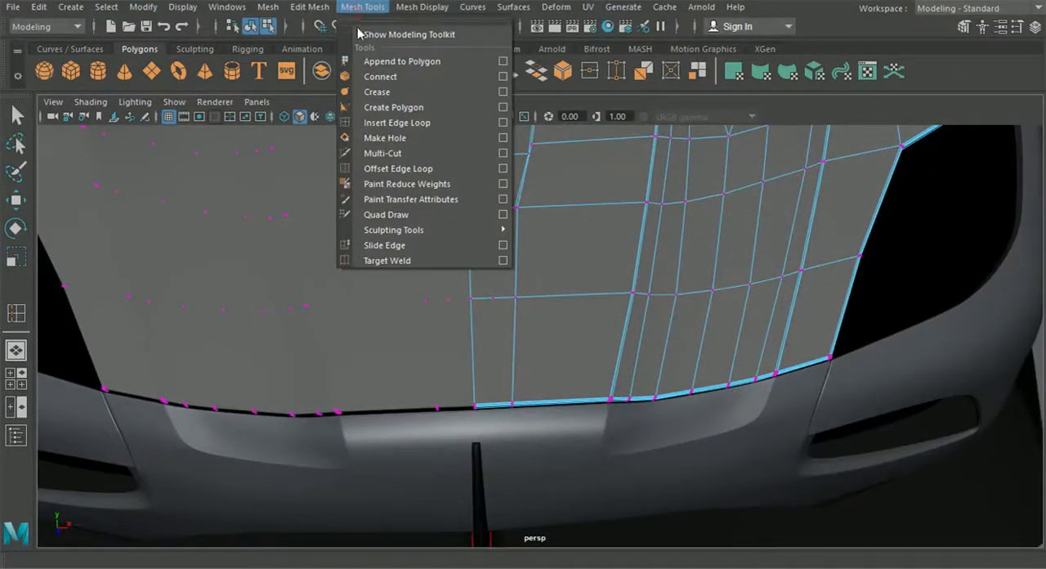
click(392, 124)
scroll(467, 343, up, 3)
scroll(482, 422, up, 2)
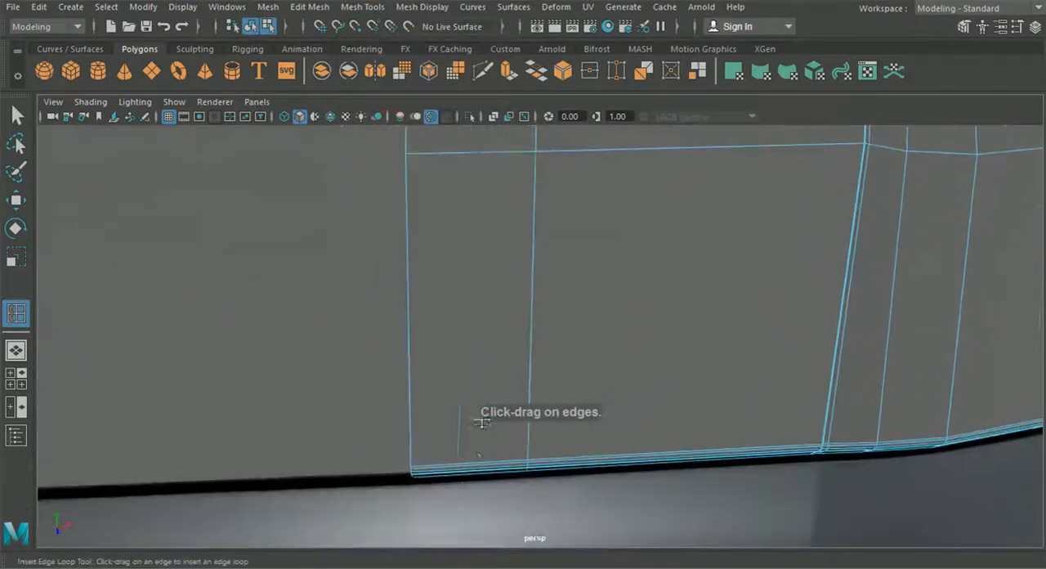
drag(469, 471, 468, 468)
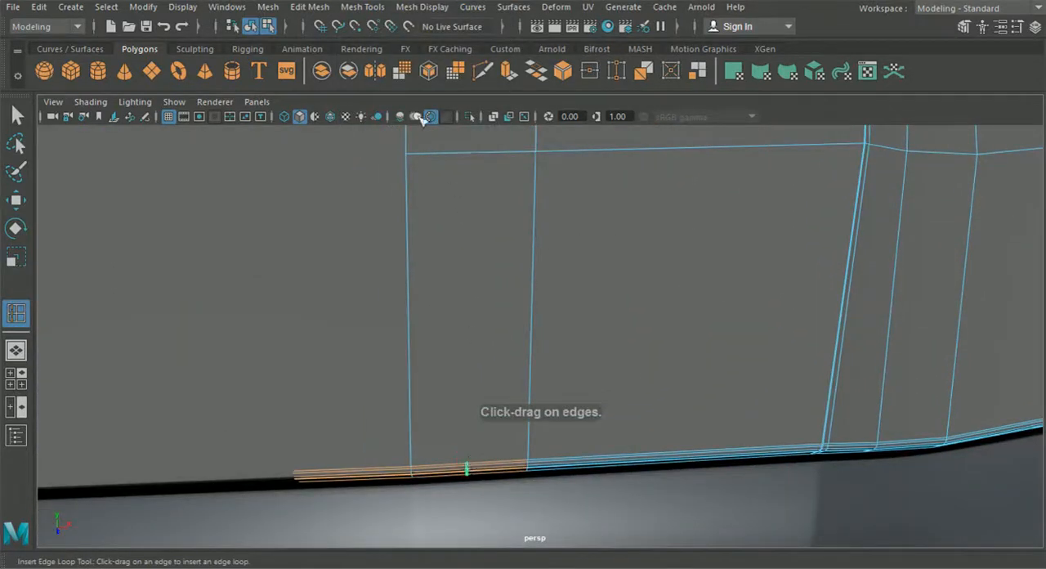
Cut a lengthwise edge from the front lip's new loop back across the hood to the recess's tapered tip
click(486, 71)
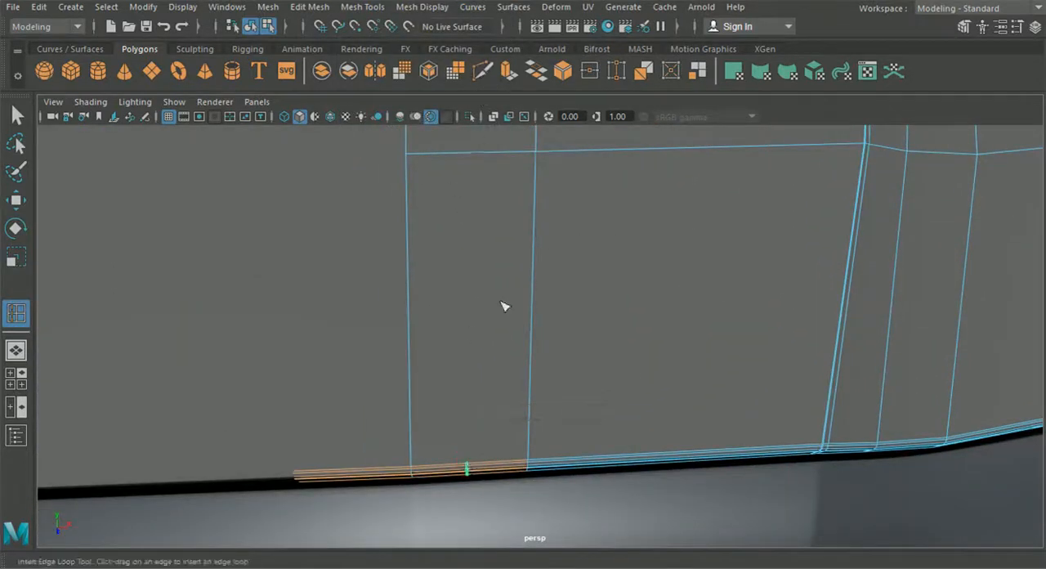
click(466, 463)
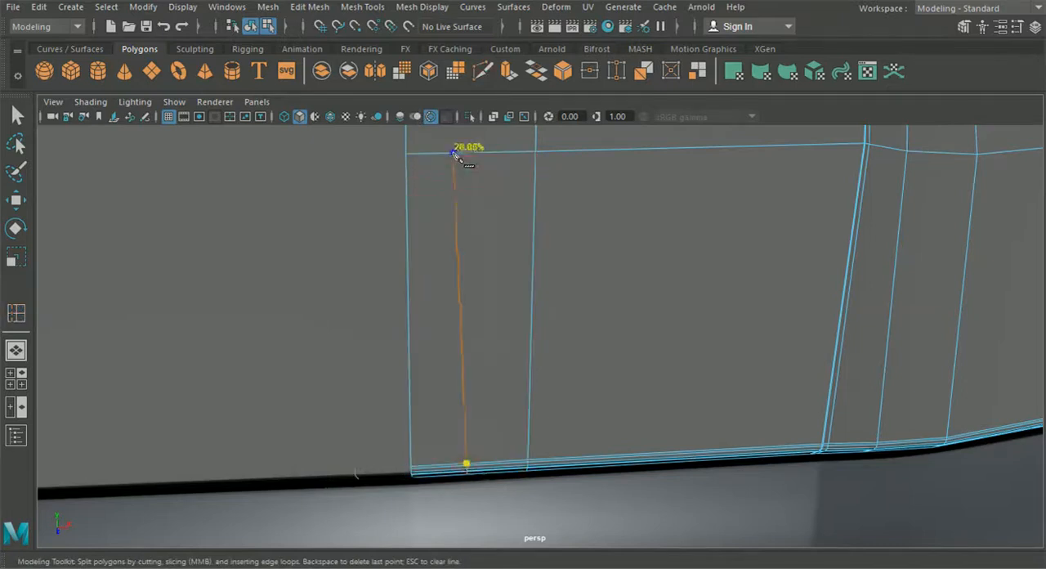
click(474, 156)
alt+middle_drag(474, 156, 485, 330)
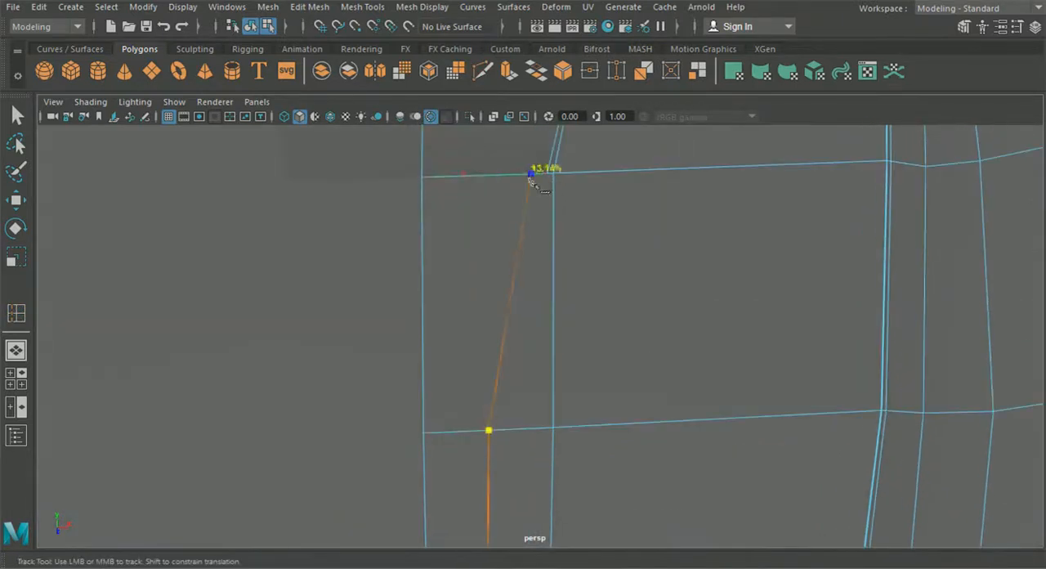
right_click(554, 190)
scroll(556, 191, down, 5)
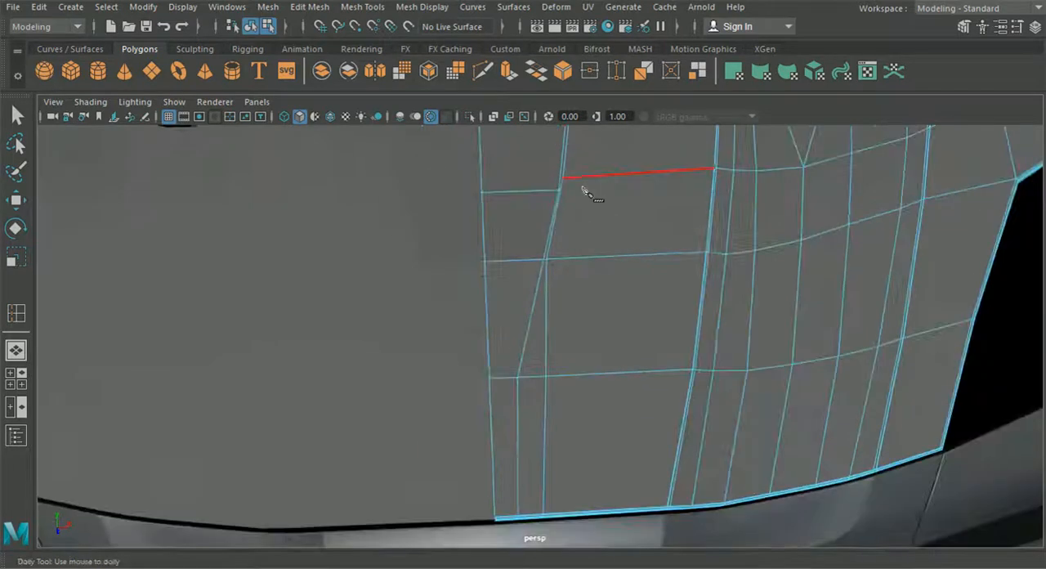
Display the hood smoothed, deselect it and inspect the centre recess from the front and above
alt+middle_drag(559, 197, 583, 346)
alt+middle_drag(559, 231, 557, 347)
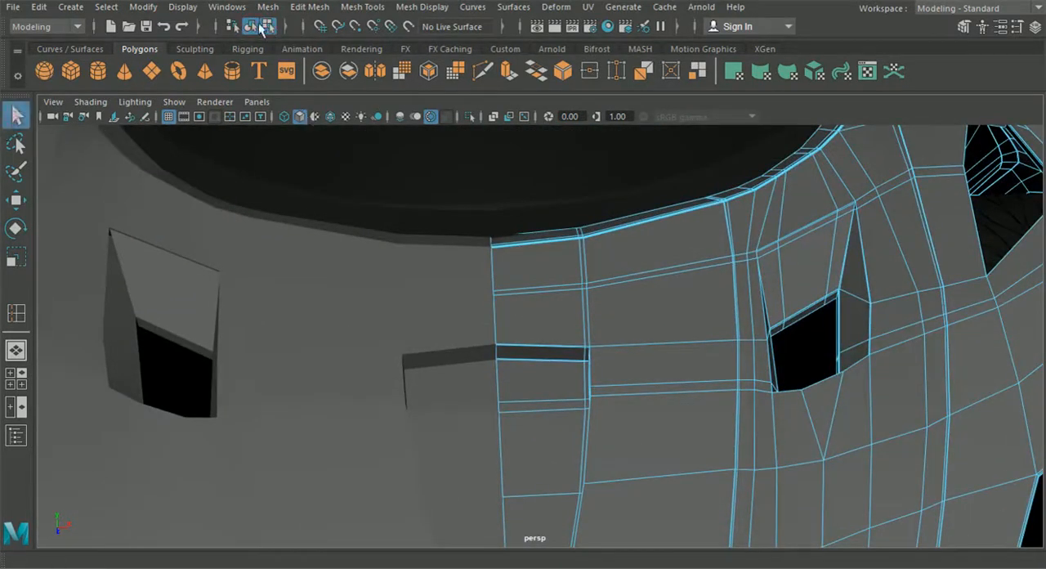
click(250, 26)
key(f)
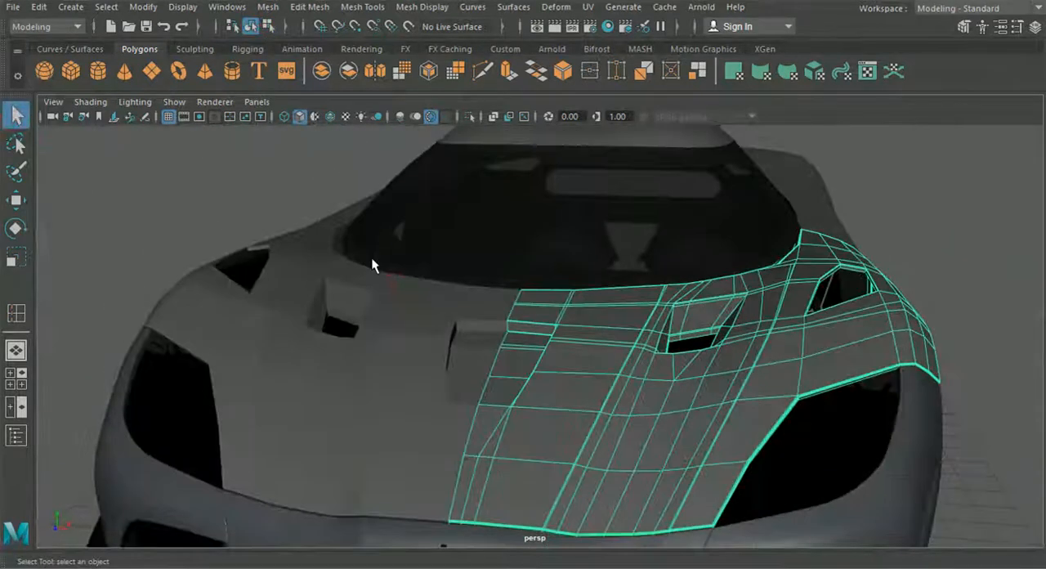
key(3)
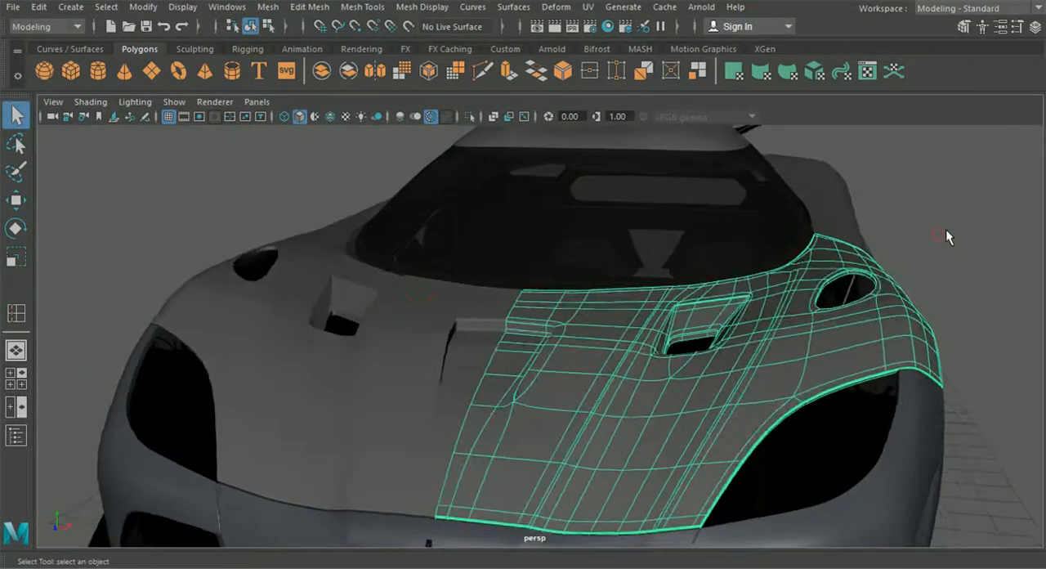
click(945, 230)
scroll(724, 329, down, 5)
alt+drag(722, 329, 564, 420)
scroll(714, 345, up, 5)
scroll(707, 368, down, 5)
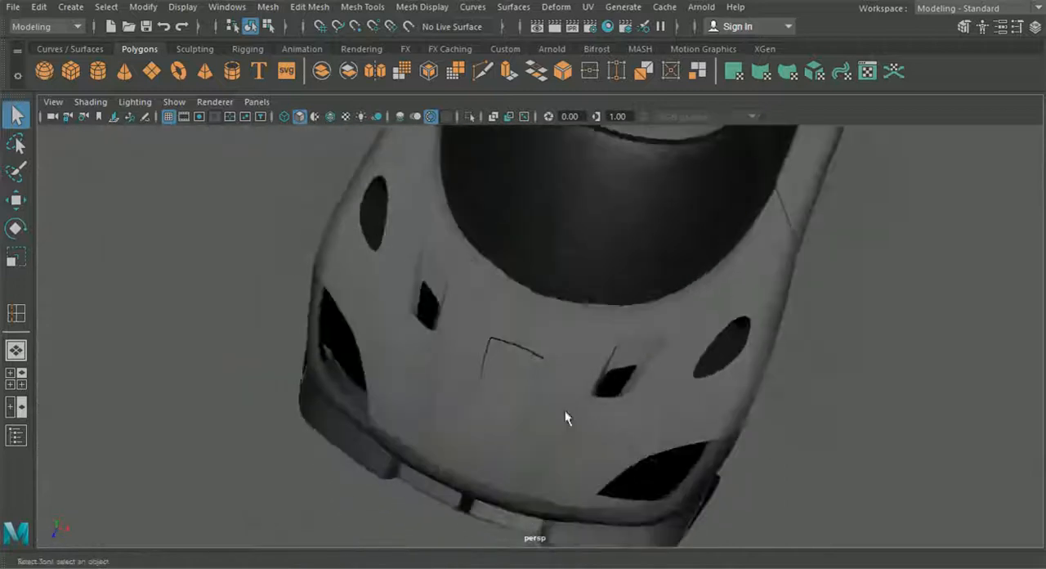
Move the centreline vertices on the centre recess's rear edge slightly forward on the hood panel
scroll(545, 374, up, 8)
click(538, 407)
scroll(546, 408, up, 3)
alt+drag(554, 409, 447, 244)
alt+drag(481, 330, 639, 408)
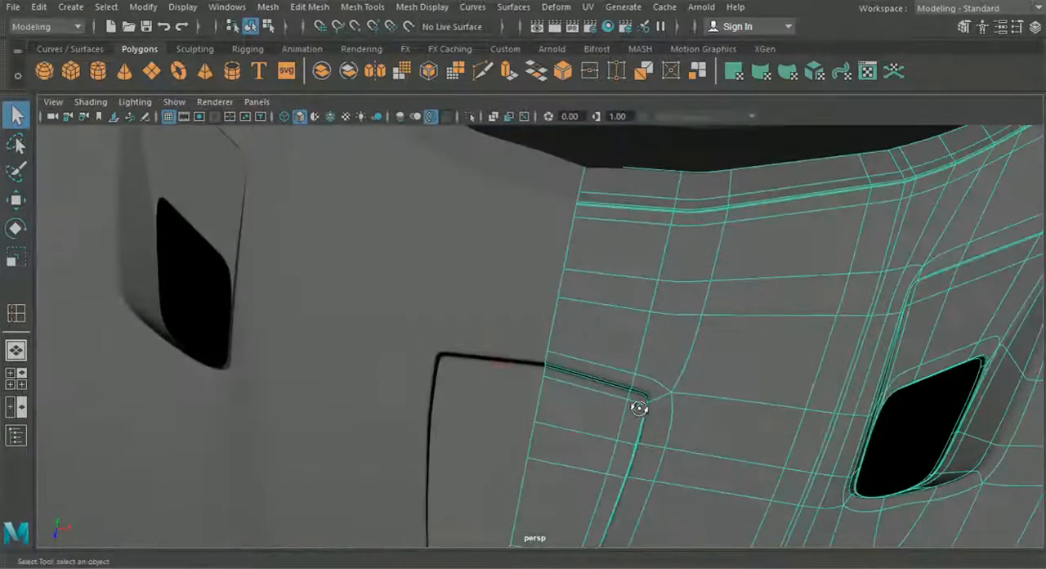
right_drag(591, 329, 532, 117)
scroll(585, 359, up, 5)
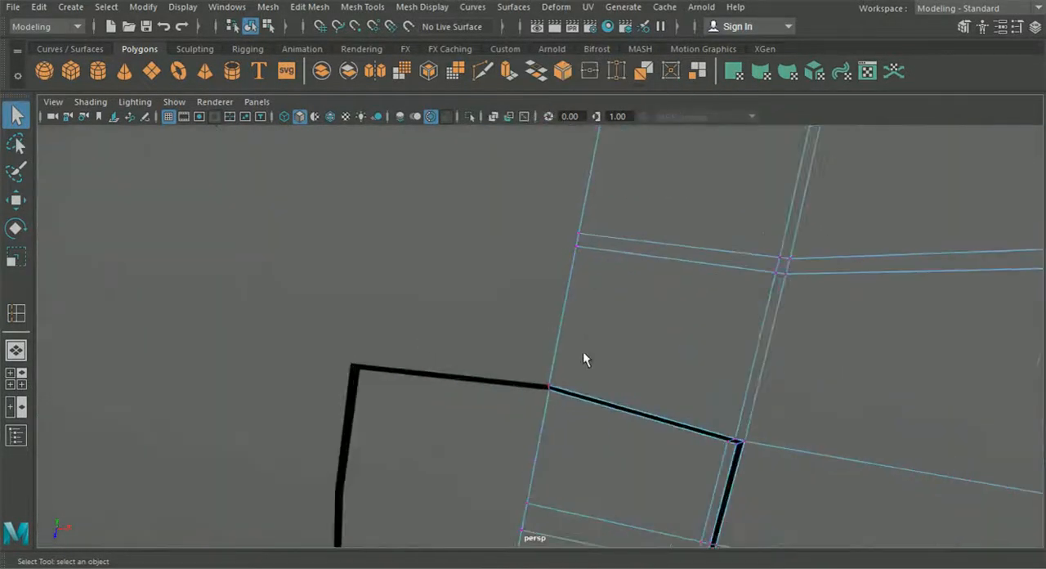
click(16, 200)
drag(535, 453, 548, 466)
scroll(546, 466, down, 3)
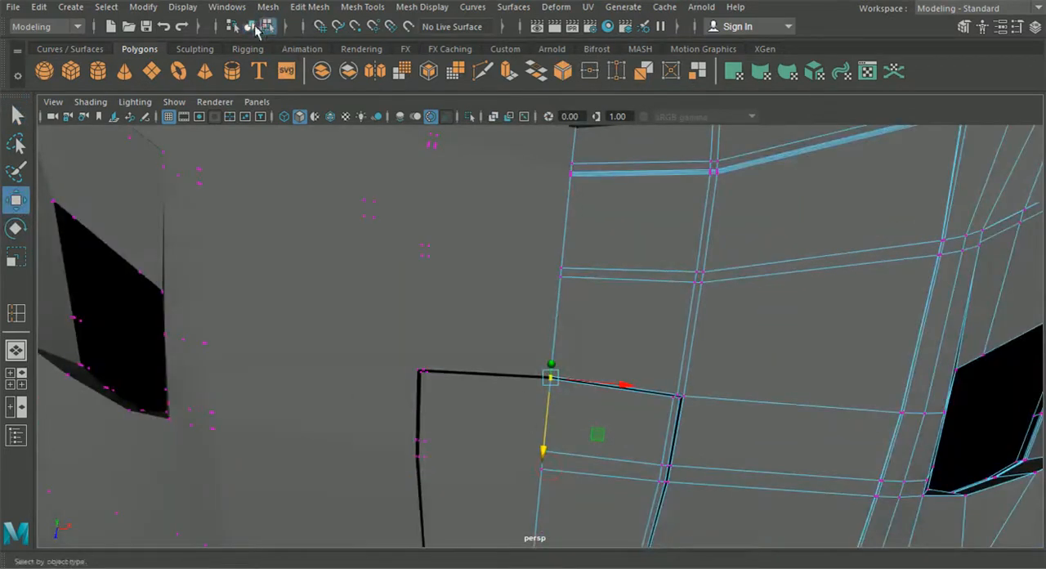
click(252, 27)
Deselect the hood and inspect the smoothed centre recess from the front and the side
scroll(553, 248, down, 8)
alt+drag(559, 283, 730, 294)
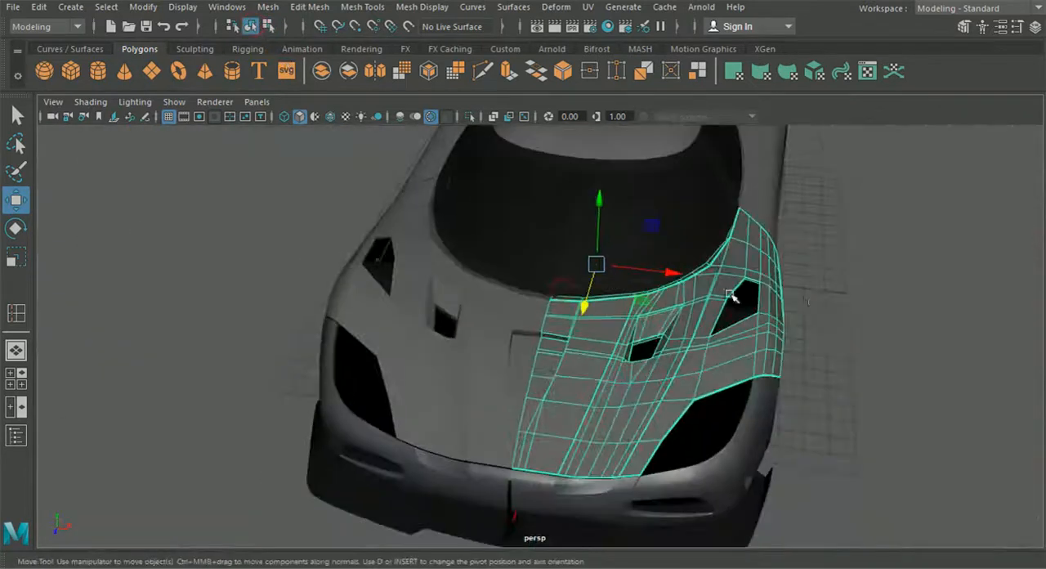
click(877, 348)
alt+drag(878, 348, 762, 350)
click(585, 381)
click(847, 357)
alt+drag(847, 357, 547, 379)
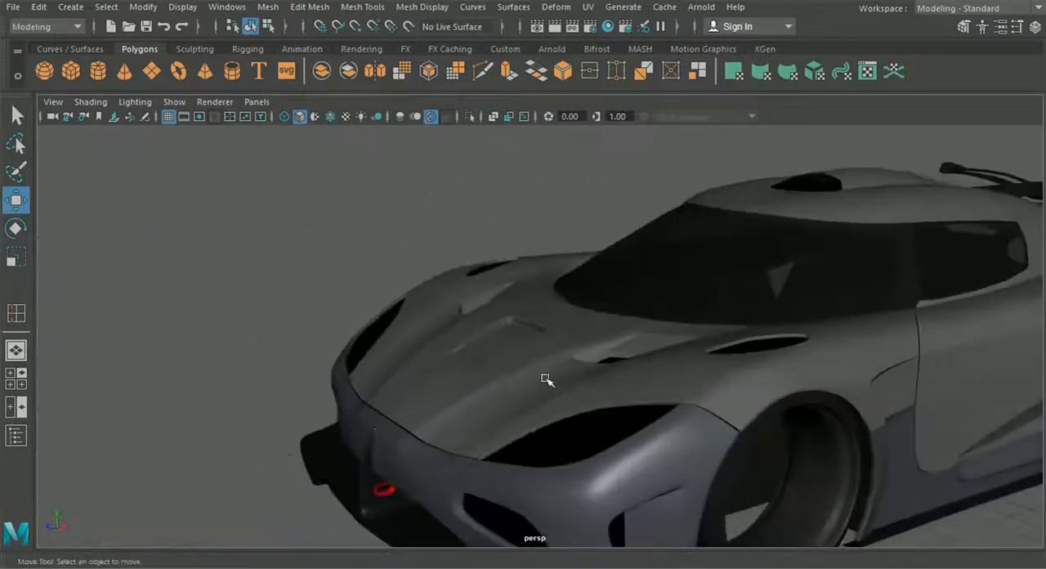
Raise the vertices on the crosswise loop just ahead of the centre recess's rear wall slightly
click(547, 379)
scroll(539, 381, up, 5)
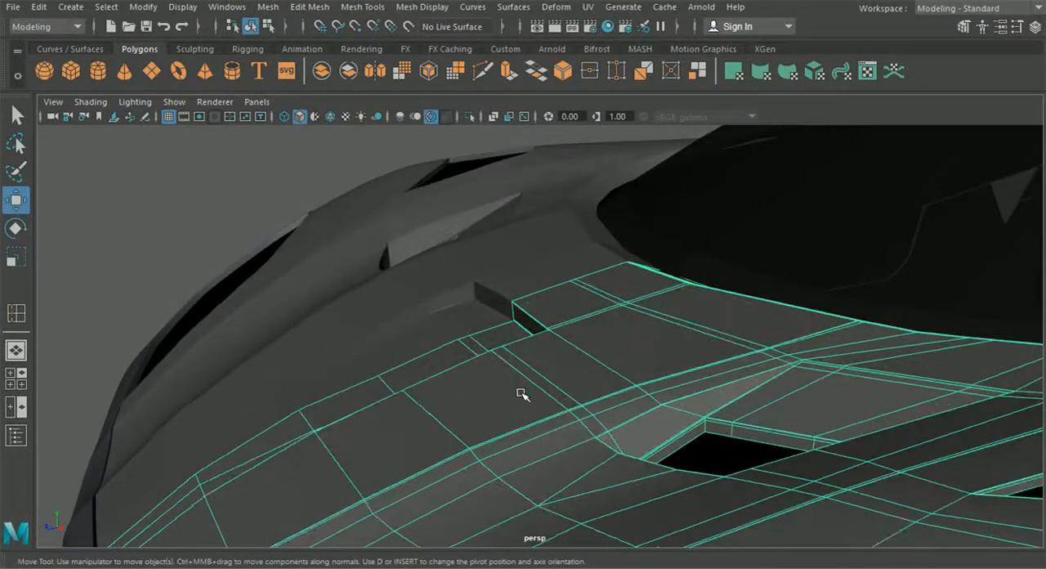
alt+drag(516, 392, 590, 371)
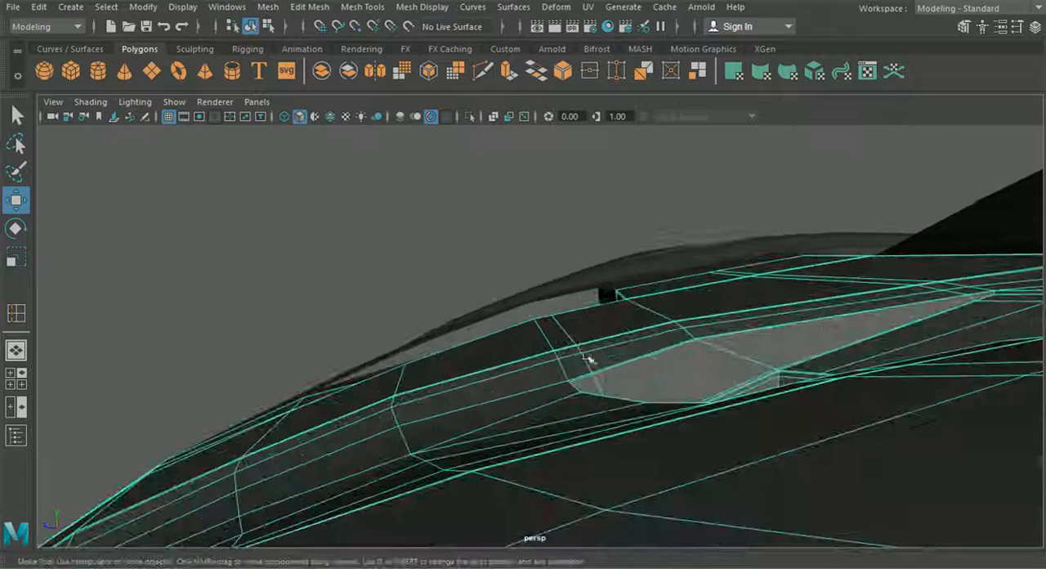
right_drag(563, 294, 508, 115)
alt+drag(507, 196, 638, 372)
drag(663, 441, 664, 443)
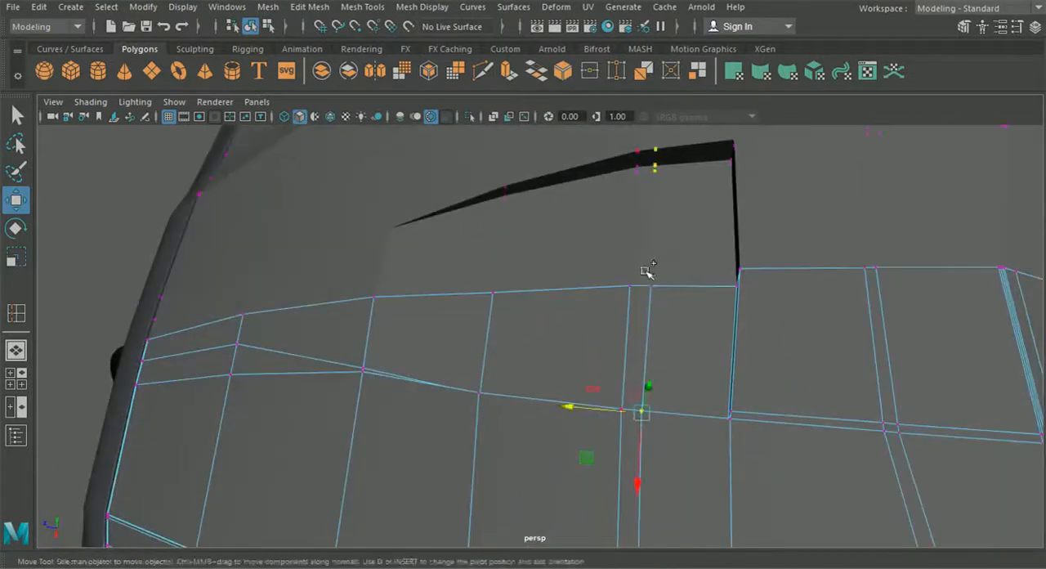
alt+drag(662, 375, 642, 296)
drag(563, 295, 609, 282)
drag(683, 219, 678, 210)
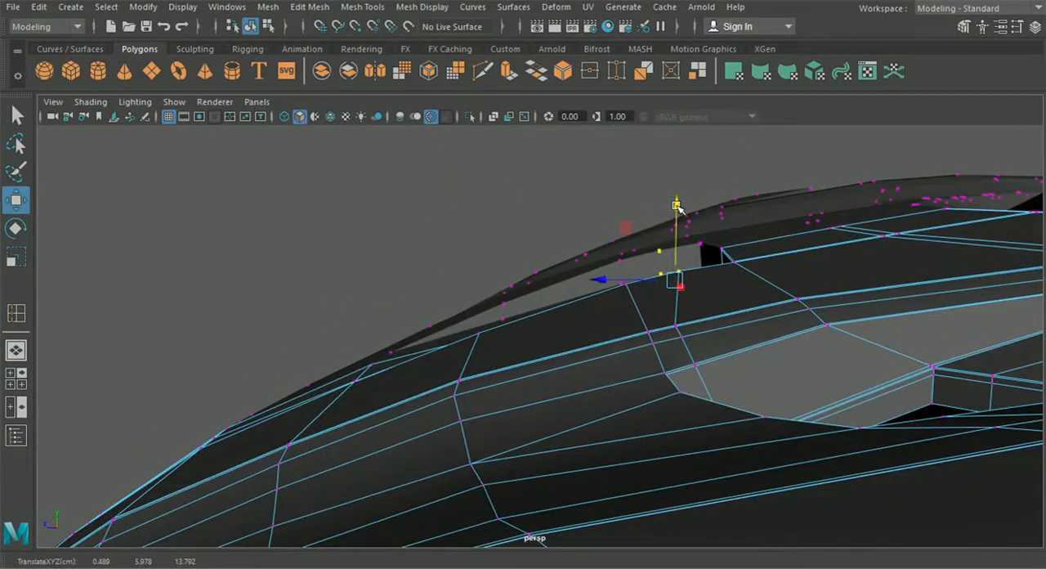
alt+drag(668, 309, 799, 378)
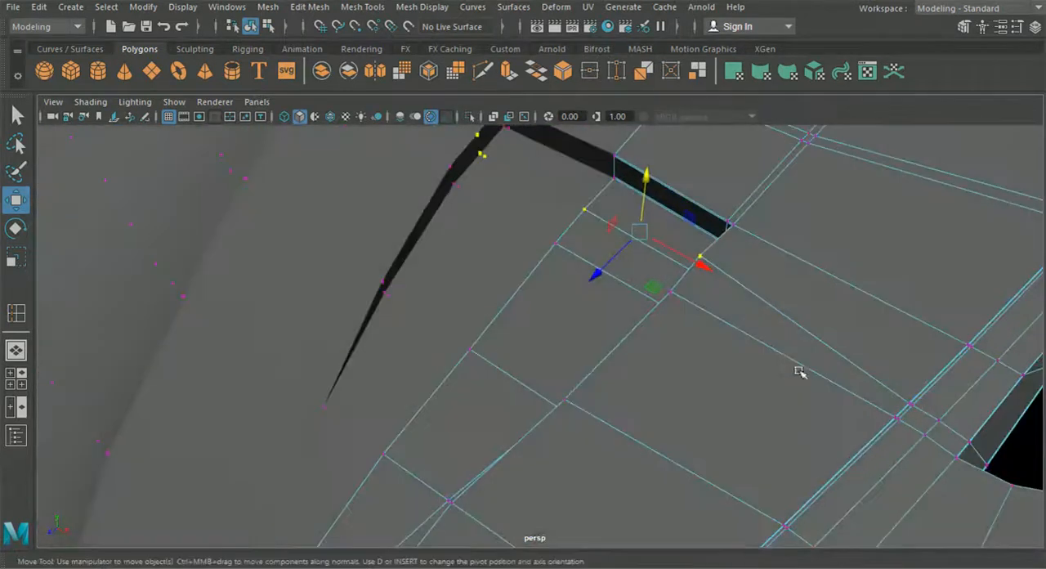
alt+middle_drag(799, 378, 703, 357)
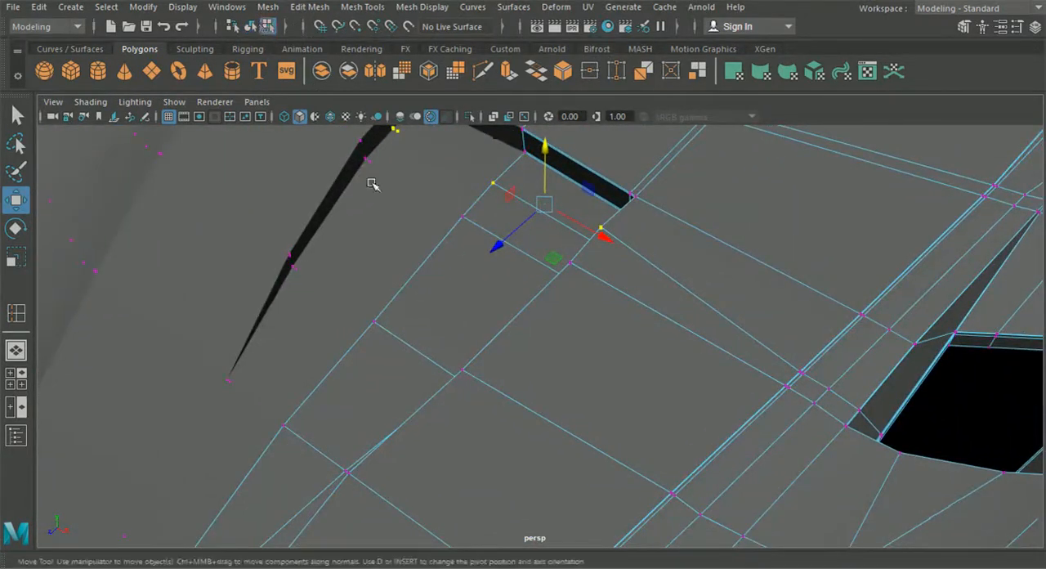
scroll(379, 193, down, 5)
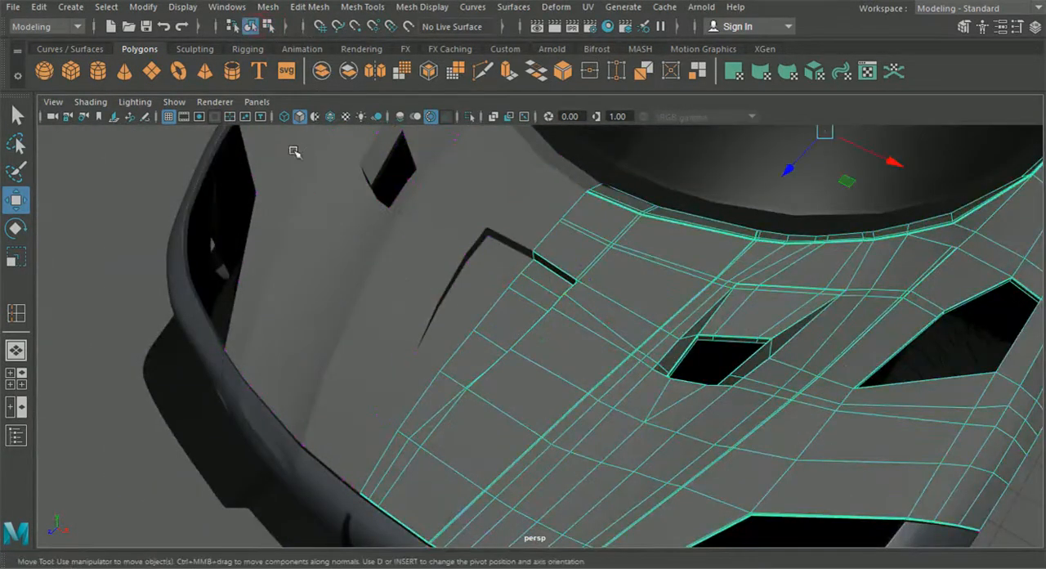
Inspect the recess's tapered front tip with the hood smoothed and unsmoothed
key(3)
click(142, 232)
alt+drag(142, 232, 452, 327)
scroll(452, 327, up, 3)
click(463, 331)
alt+drag(500, 376, 610, 398)
click(533, 372)
scroll(548, 384, up, 3)
alt+middle_drag(610, 398, 544, 336)
scroll(544, 336, up, 3)
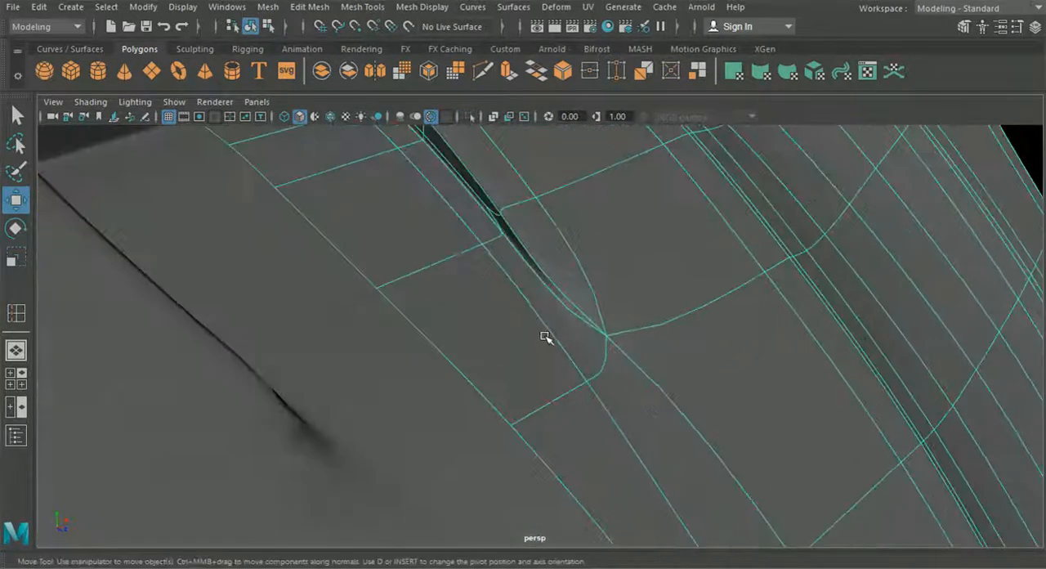
key(1)
scroll(544, 337, up, 3)
alt+drag(543, 338, 588, 344)
scroll(580, 341, down, 3)
click(362, 7)
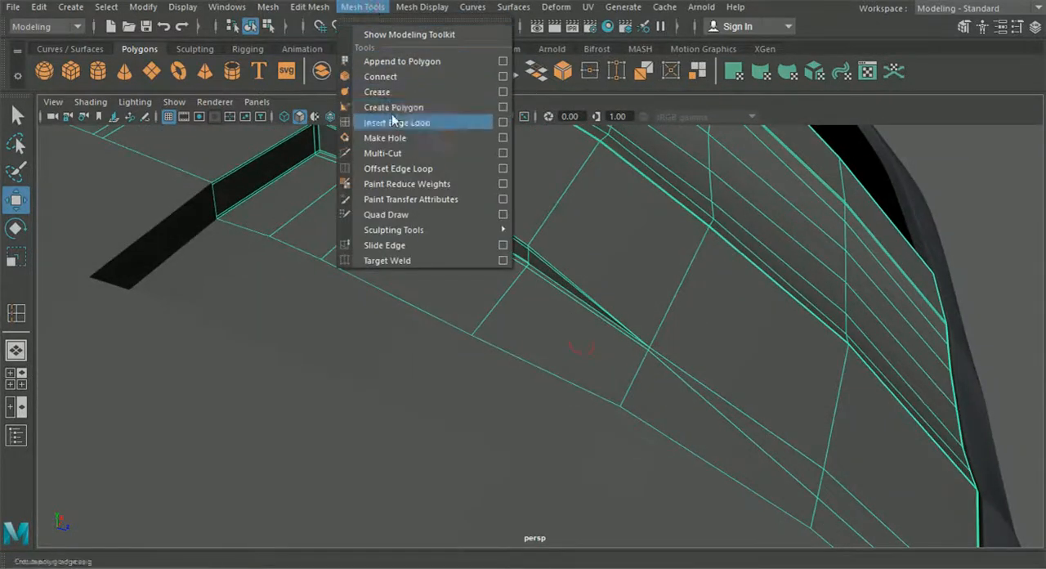
click(385, 119)
scroll(510, 240, up, 2)
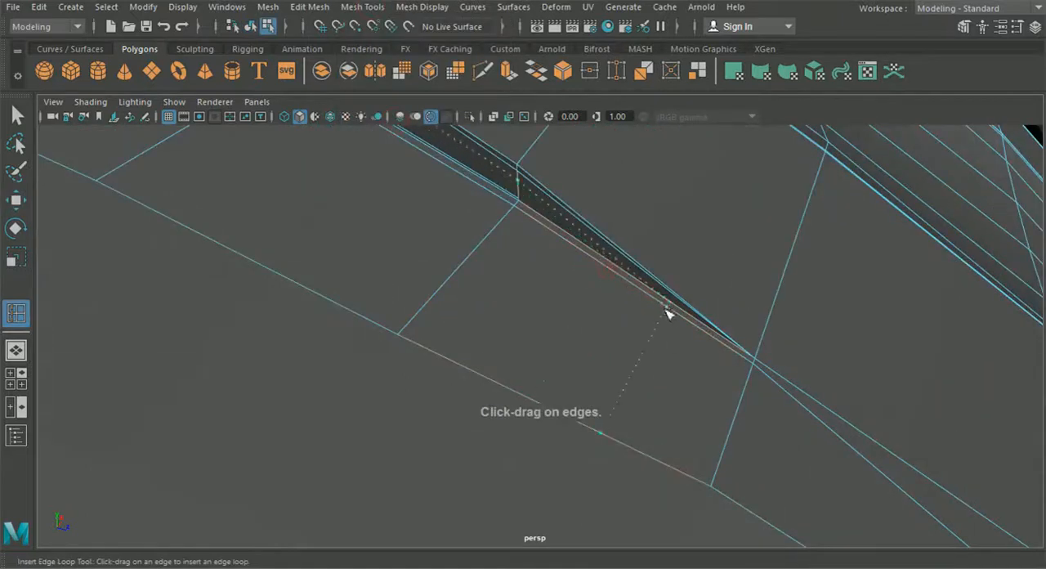
drag(682, 323, 640, 287)
alt+middle_drag(640, 287, 582, 232)
alt+right_drag(582, 232, 651, 298)
alt+middle_drag(651, 297, 676, 389)
Cut a crosswise edge with Multi-Cut from the recess's side wall, just behind its tapered tip, across the floor to the centreline
click(483, 71)
click(439, 165)
key(Escape)
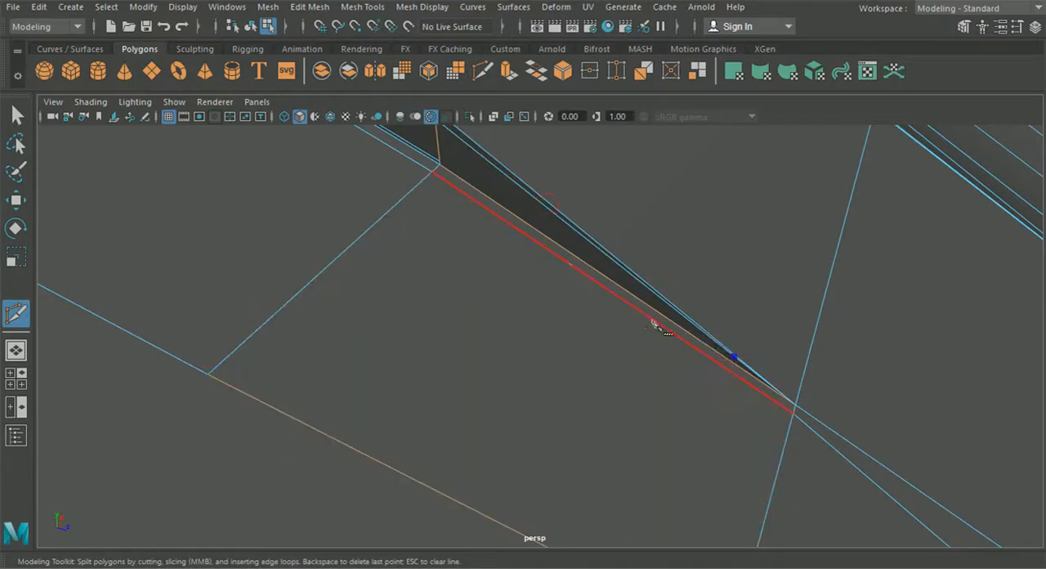
alt+middle_drag(664, 384, 635, 271)
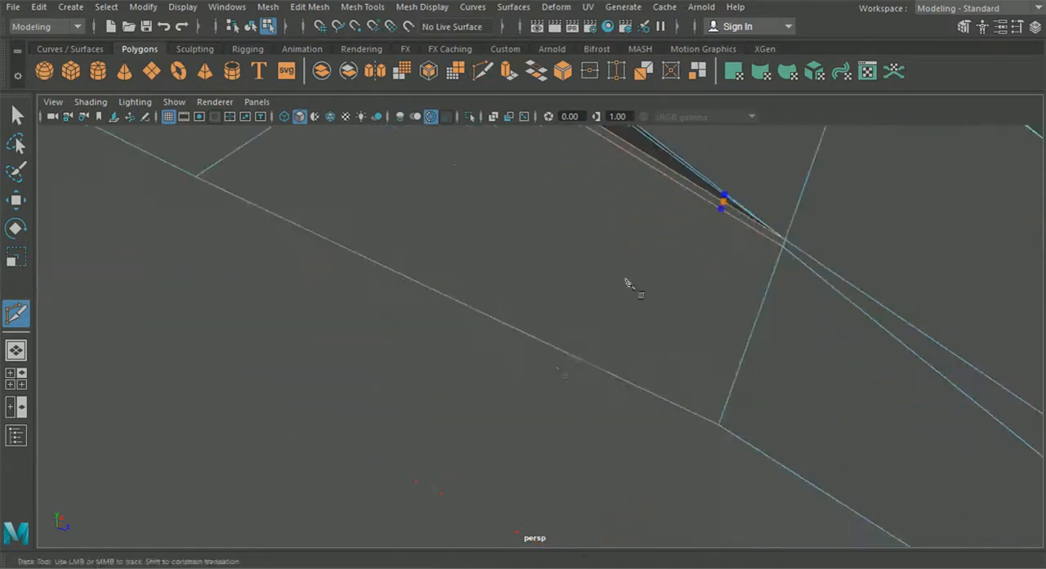
click(554, 348)
right_click(554, 348)
scroll(554, 347, down, 4)
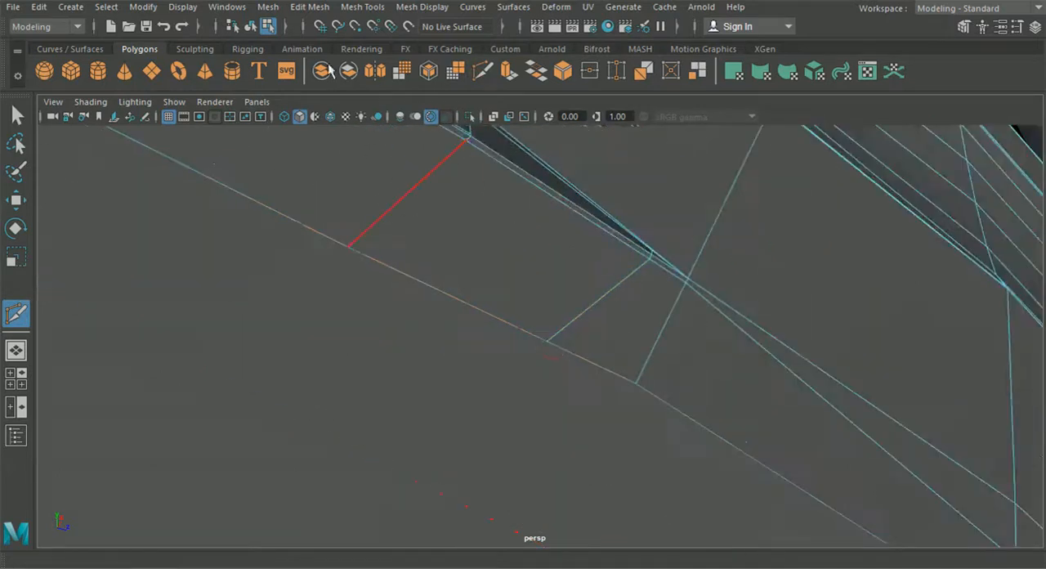
scroll(507, 240, down, 5)
alt+drag(507, 241, 384, 233)
click(17, 116)
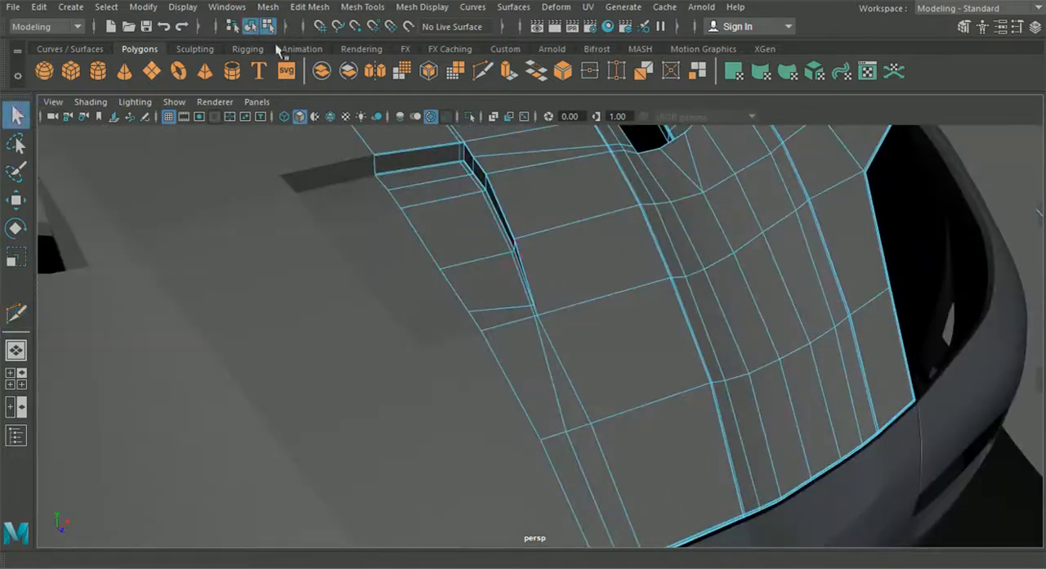
click(250, 27)
Display the hood smoothed, deselect it and check the new cut's effect from the side and the front
scroll(608, 265, down, 5)
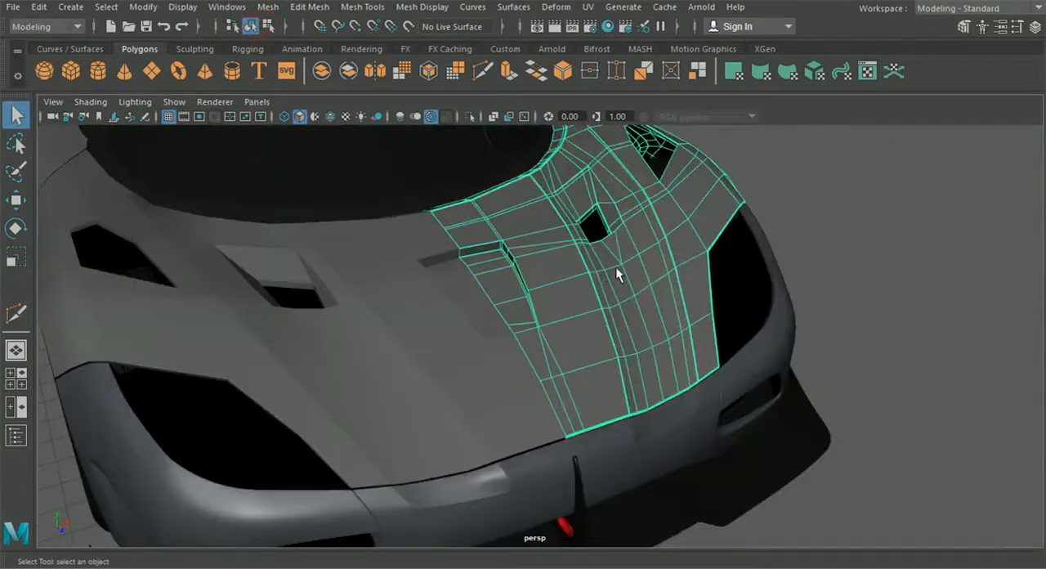
key(3)
click(834, 238)
alt+drag(835, 238, 672, 236)
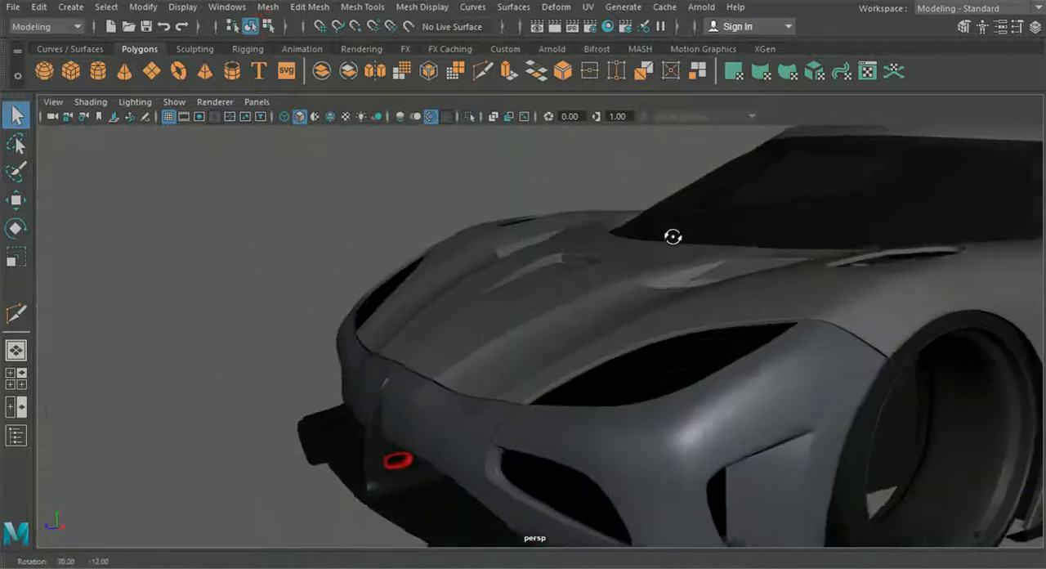
scroll(636, 264, up, 2)
scroll(740, 278, down, 5)
alt+drag(742, 285, 665, 281)
scroll(665, 290, up, 6)
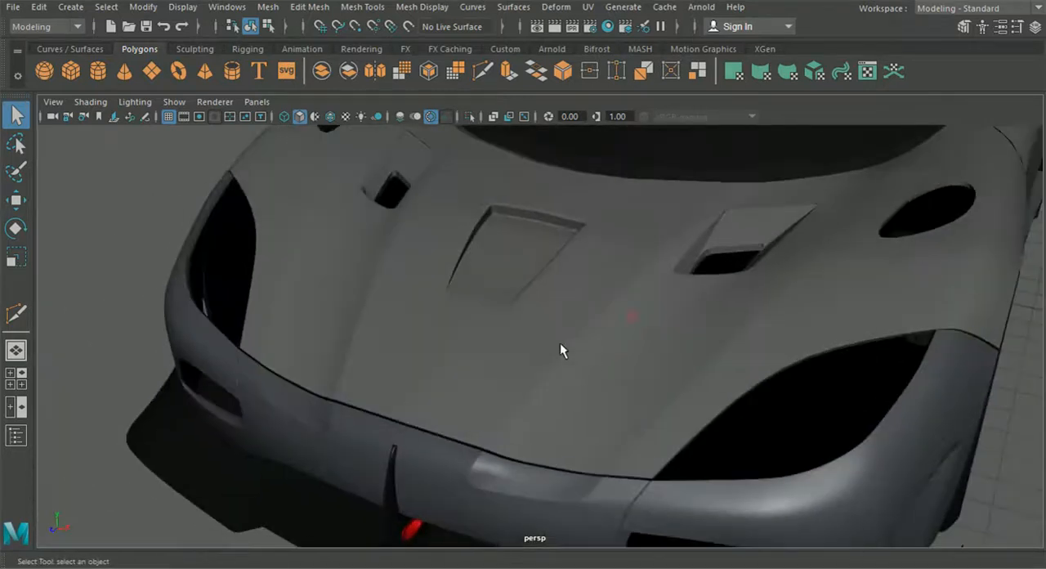
Compare the hood's unsmoothed cage with its smoothed preview around the centre recess
click(547, 343)
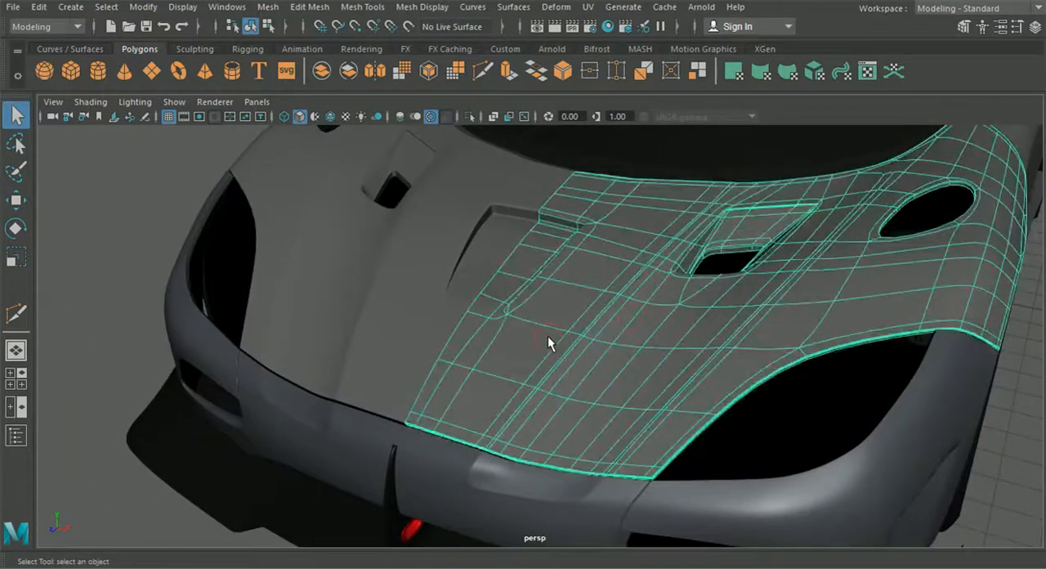
key(1)
click(1001, 399)
alt+drag(1001, 399, 736, 453)
click(544, 334)
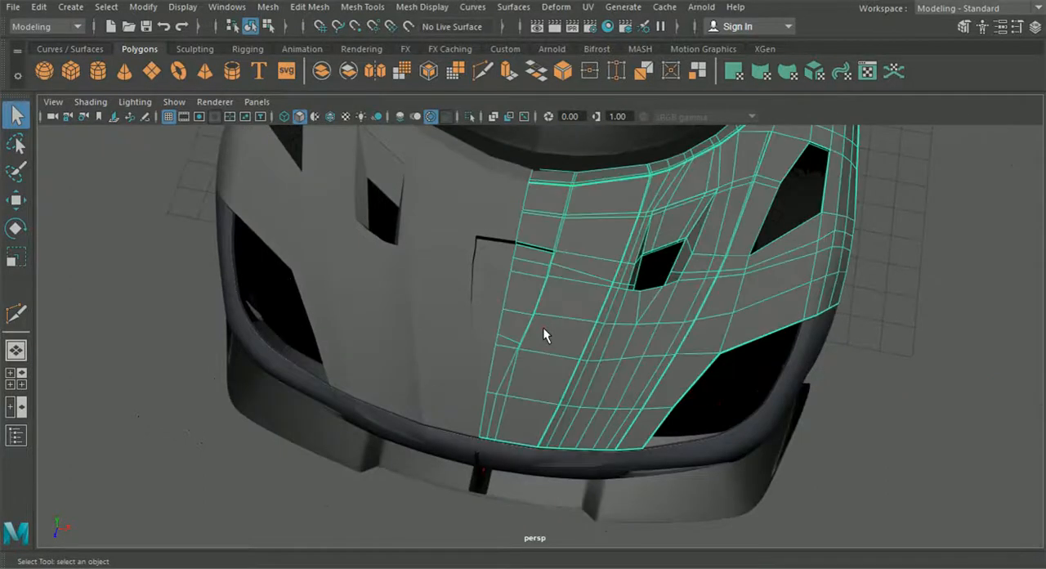
key(2)
scroll(543, 327, up, 5)
key(3)
scroll(543, 325, down, 2)
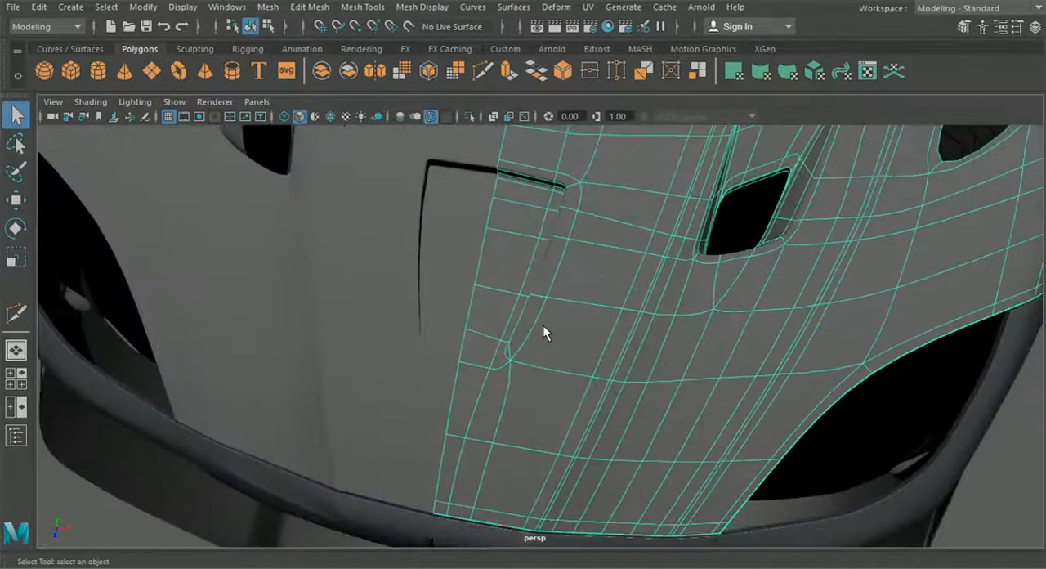
alt+drag(543, 327, 564, 307)
key(1)
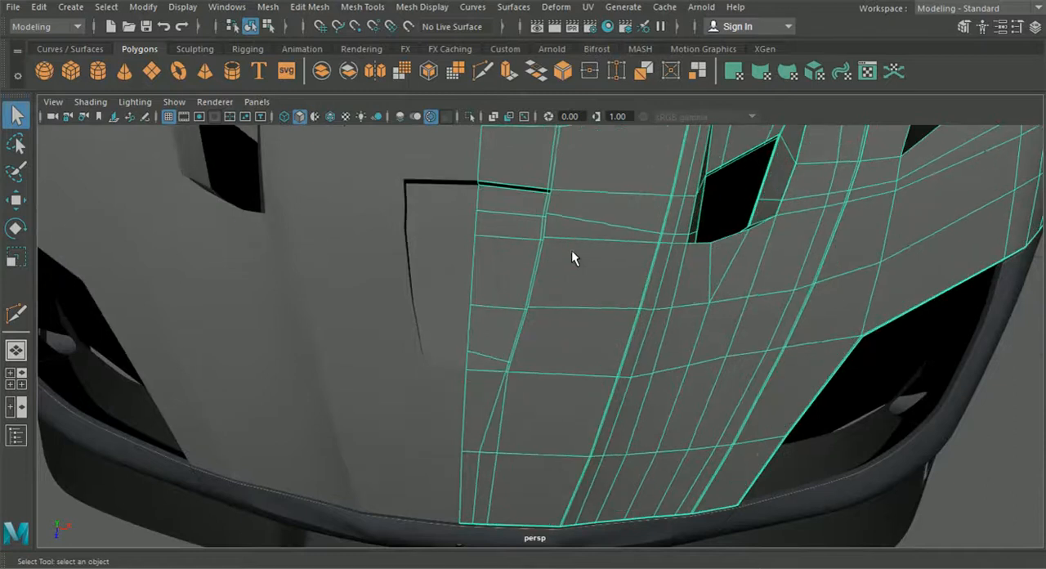
Shift the recess's side-wall vertices on the crosswise loop just ahead of its rear corner slightly outward
right_drag(497, 125, 496, 124)
alt+middle_drag(608, 201, 616, 251)
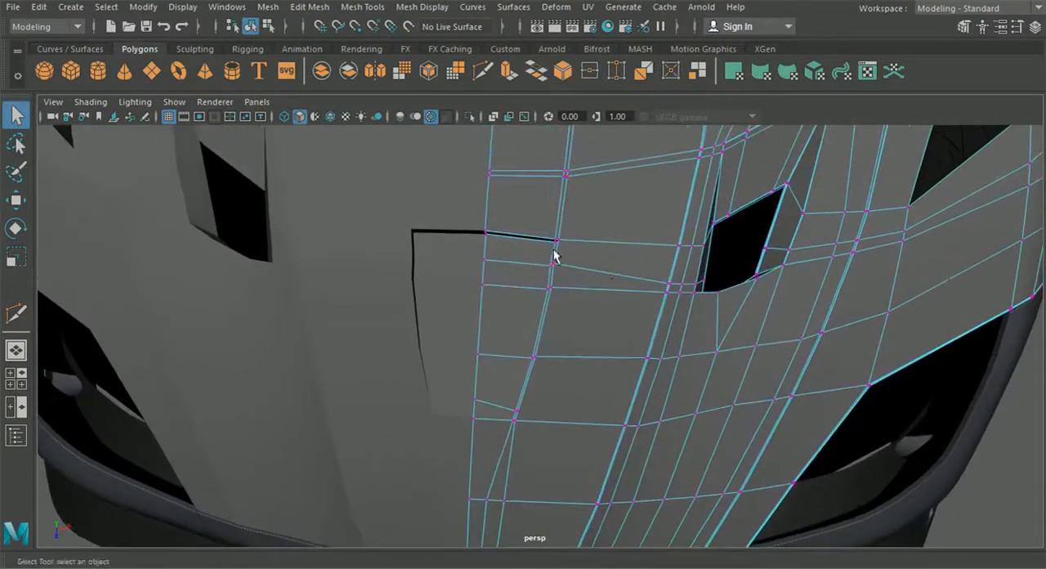
click(20, 201)
alt+middle_drag(434, 268, 371, 285)
alt+right_drag(371, 284, 465, 300)
drag(517, 246, 524, 248)
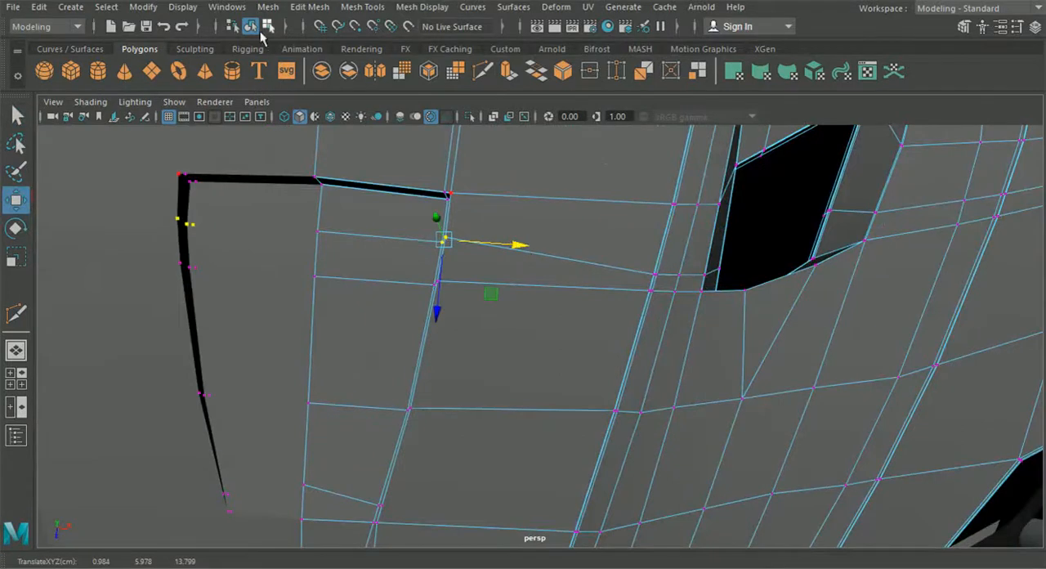
click(251, 28)
Nudge the vertices at the centre recess's rear outer corner slightly
alt+drag(344, 184, 389, 227)
right_drag(408, 191, 335, 114)
drag(437, 211, 437, 211)
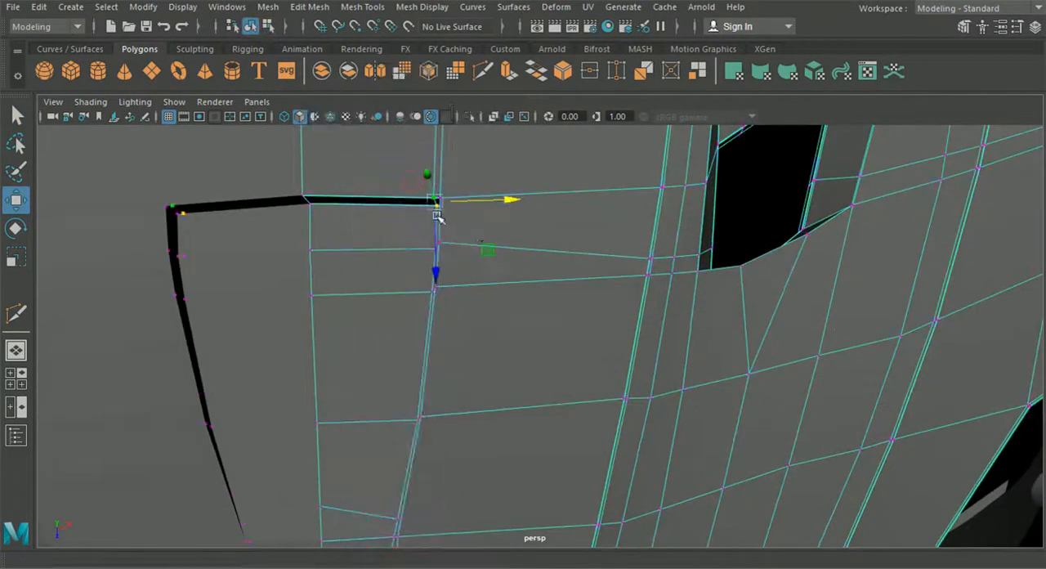
alt+middle_drag(436, 210, 531, 266)
shift+drag(554, 260, 551, 304)
drag(619, 253, 528, 333)
Move the vertices on the inner lengthwise edge between the recess and the windscreen slightly outward
drag(537, 382, 537, 382)
drag(536, 276, 537, 276)
alt+drag(515, 236, 532, 375)
alt+middle_drag(532, 374, 568, 226)
mouse_move(615, 184)
mouse_down()
mouse_move(640, 193)
mouse_move(630, 193)
mouse_up()
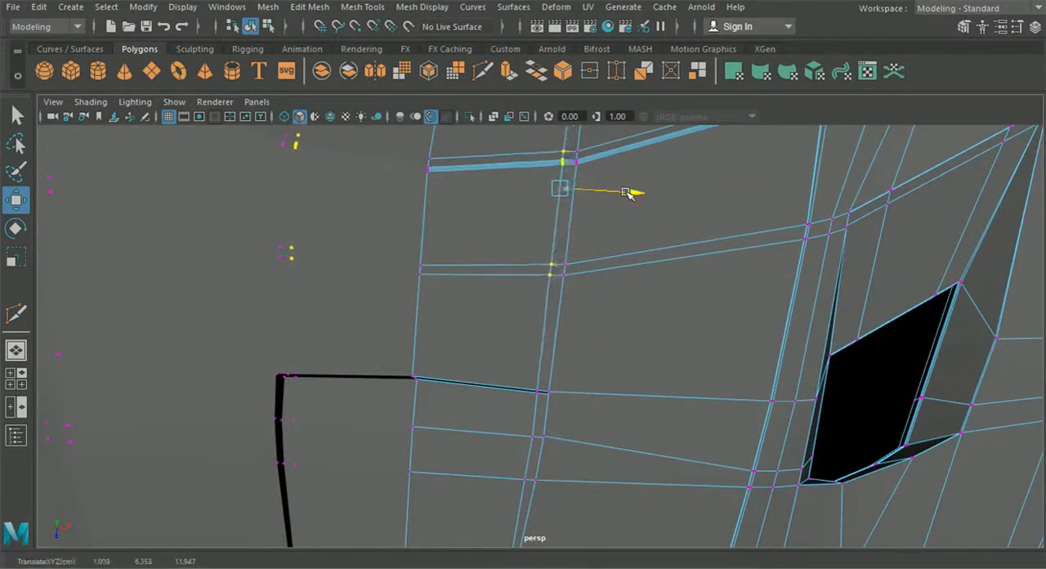
Include the windscreen-edge vertex of the inner lengthwise edge, nudge its vertices slightly forward and deselect the hood
alt+middle_drag(554, 261, 555, 356)
drag(557, 332, 558, 335)
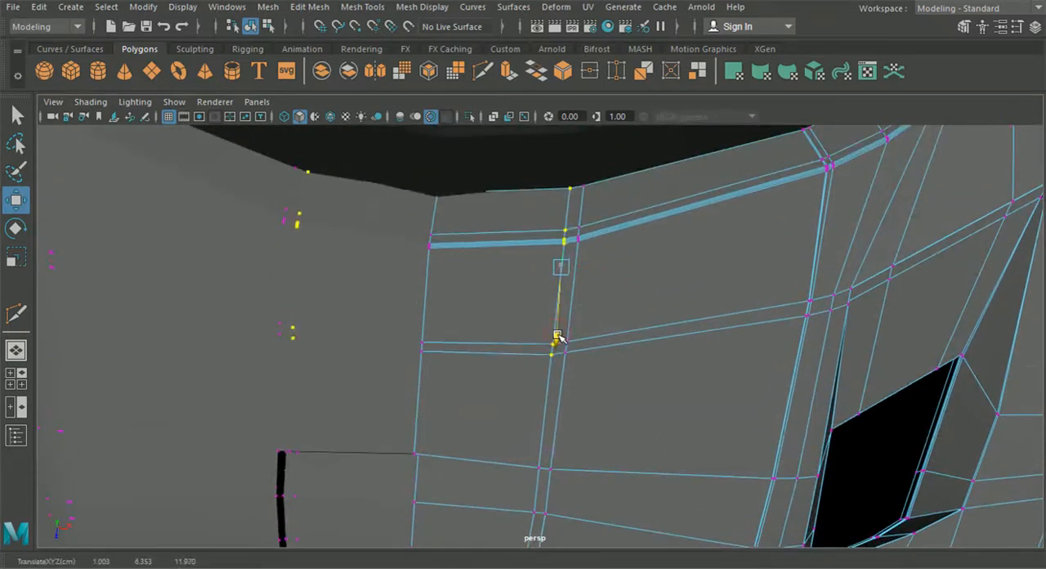
scroll(556, 335, down, 3)
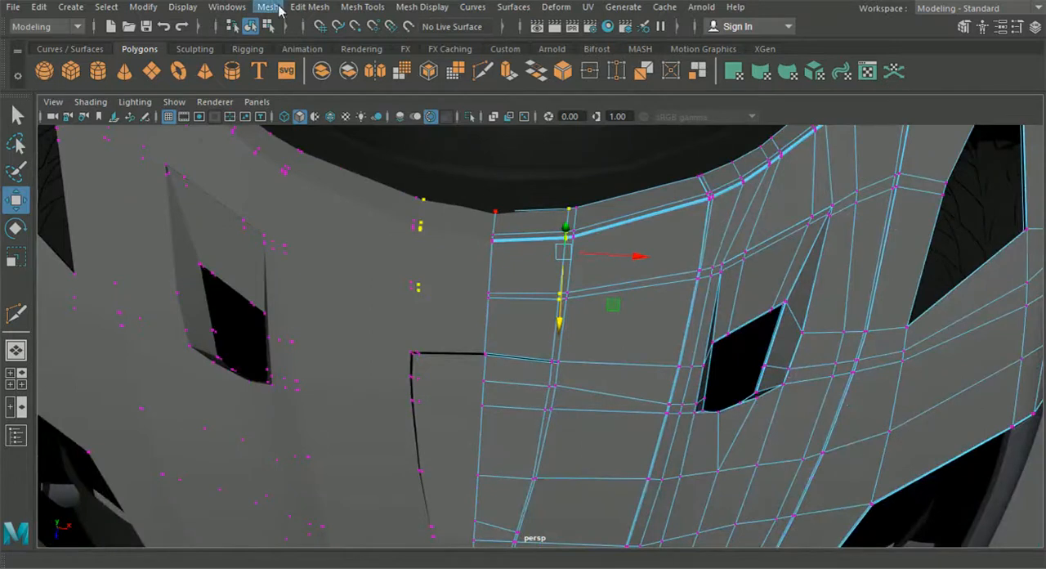
click(251, 29)
scroll(485, 347, down, 5)
alt+drag(482, 344, 468, 292)
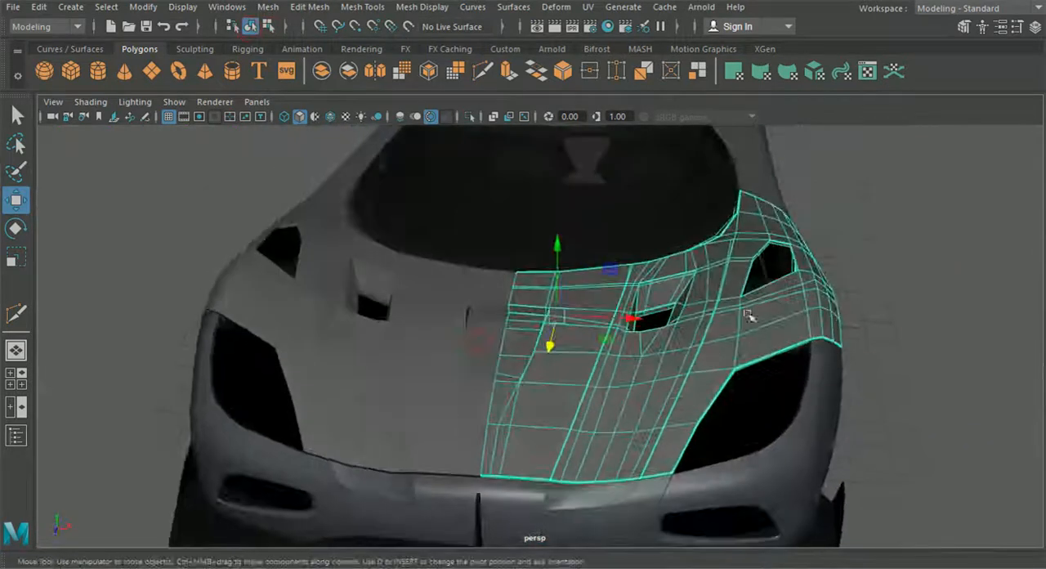
click(903, 337)
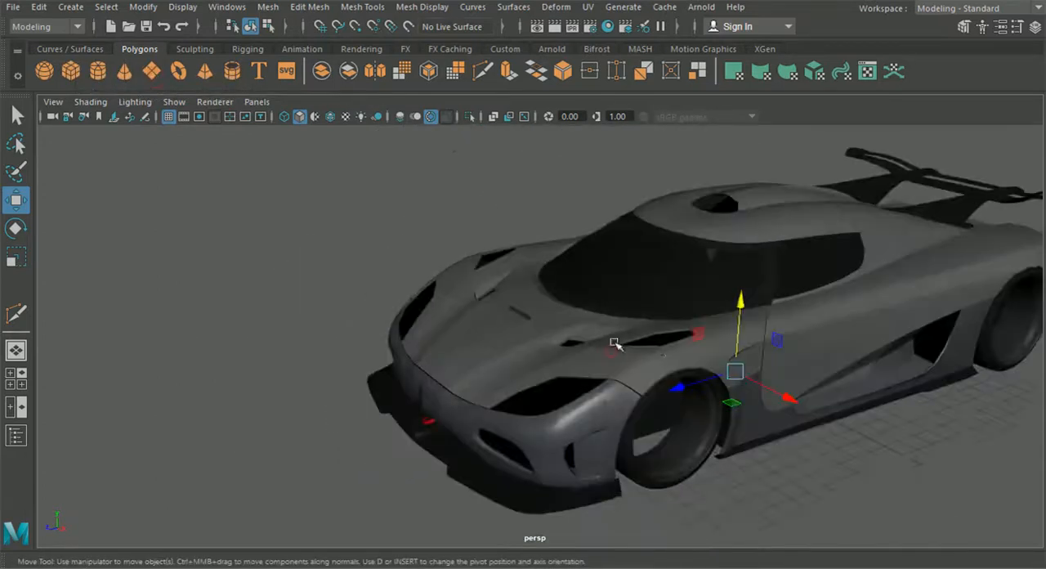
Set the new plane's width and height subdivisions to 1
drag(695, 386, 462, 408)
drag(512, 382, 511, 253)
alt+drag(491, 305, 552, 320)
click(1034, 27)
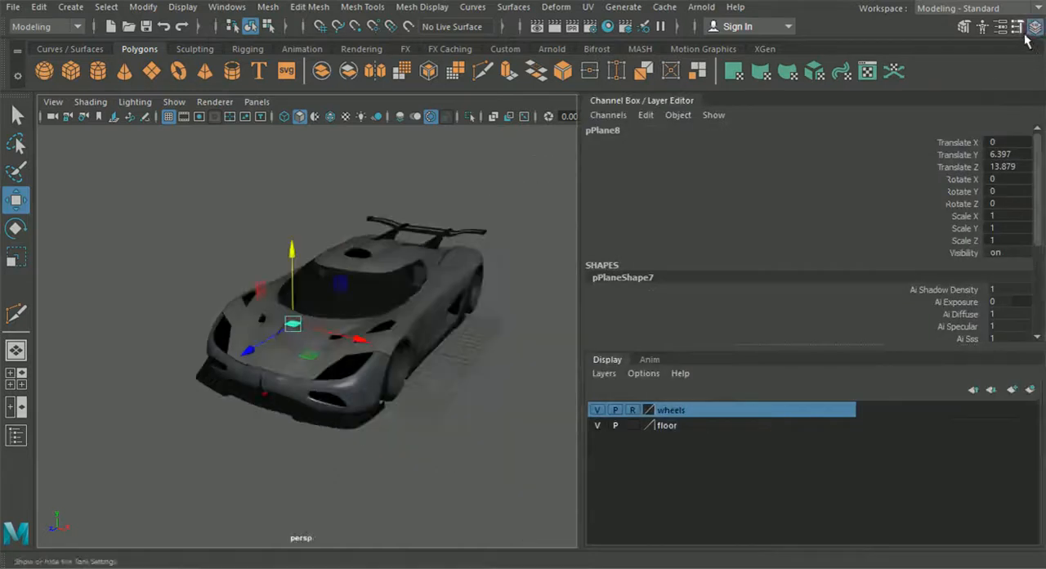
scroll(917, 310, down, 5)
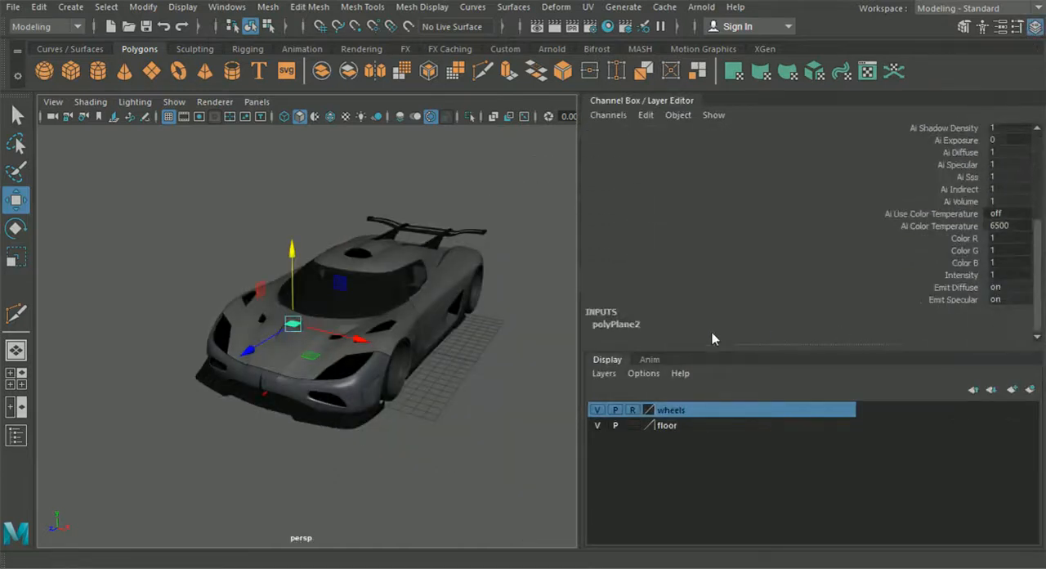
click(619, 326)
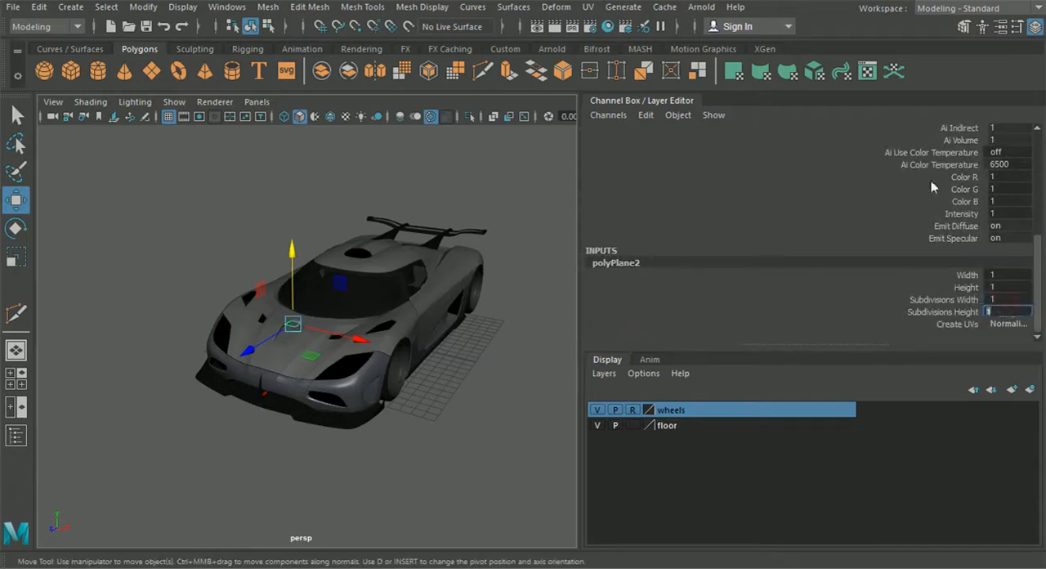
click(1034, 27)
In the top view, move the plane's two inner corner vertices onto the car's centre line
scroll(579, 311, up, 5)
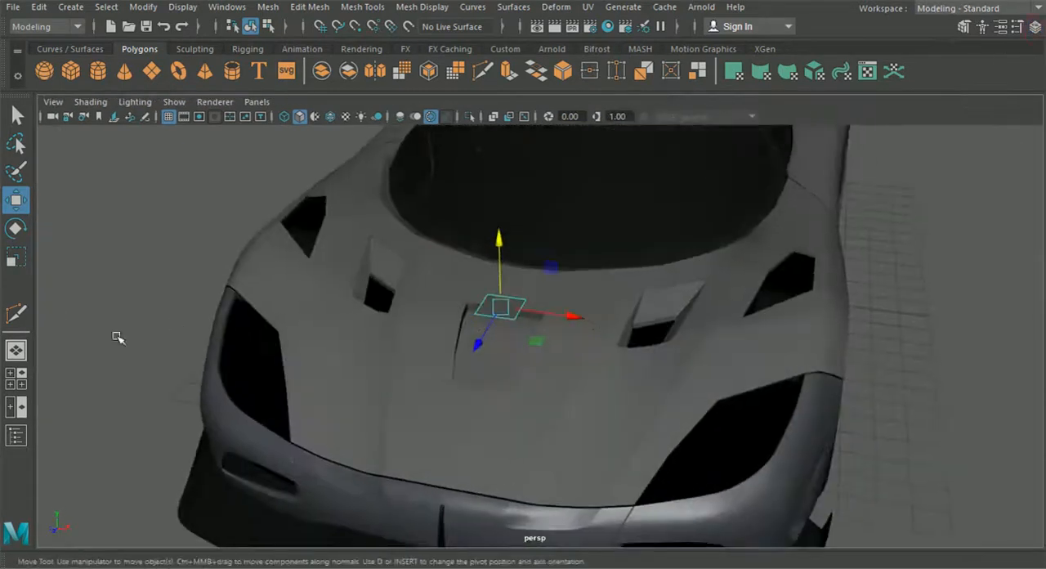
click(25, 385)
key(space)
scroll(269, 278, down, 4)
alt+middle_drag(324, 286, 648, 303)
scroll(505, 295, up, 2)
scroll(607, 304, up, 1)
right_drag(565, 251, 496, 112)
scroll(539, 193, up, 2)
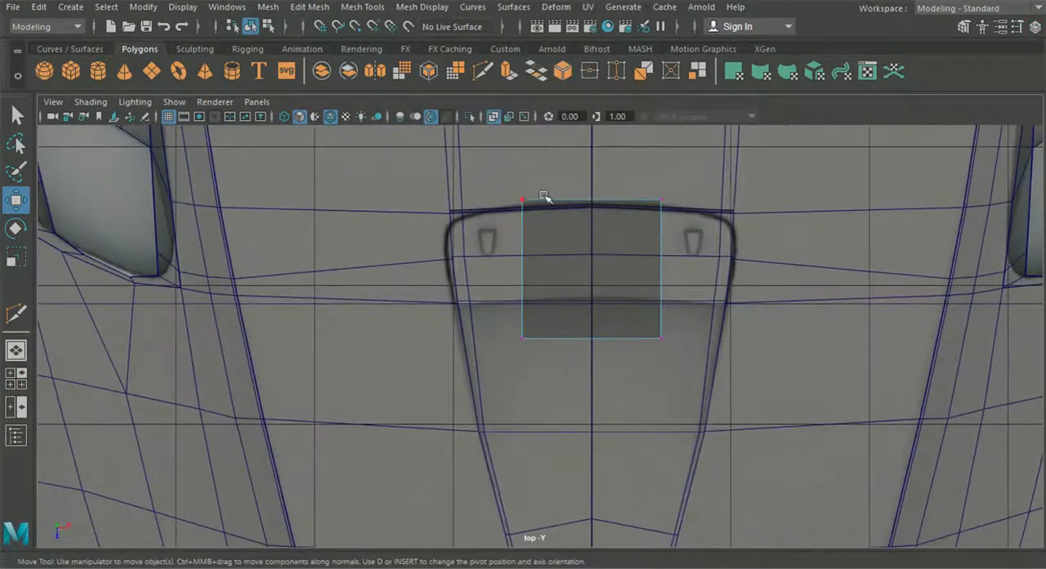
click(601, 202)
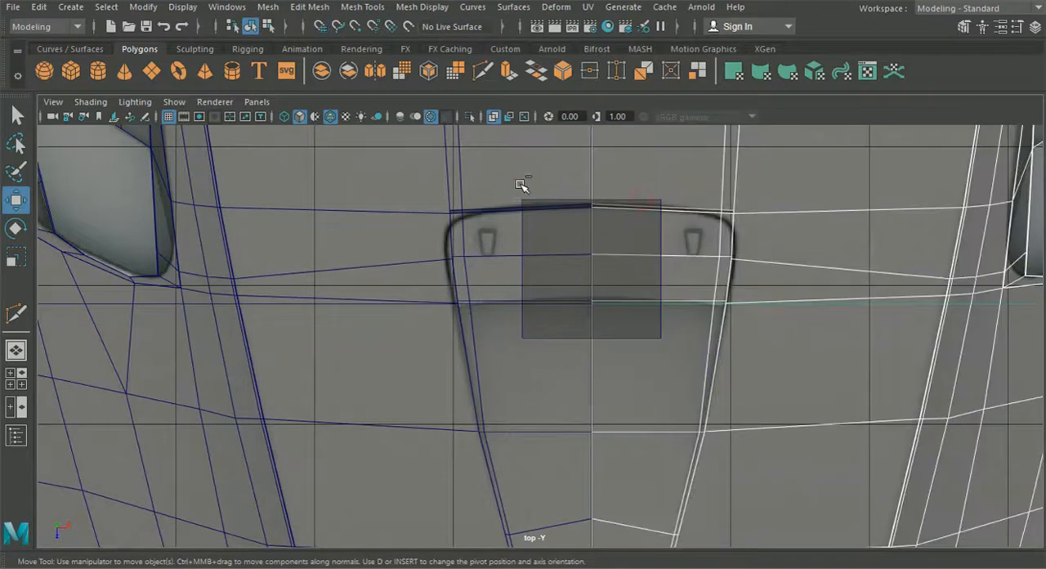
click(517, 201)
drag(621, 210, 620, 204)
click(523, 337)
drag(563, 343, 611, 344)
Move the plane's two outer corner vertices outward to the side edge of the centre recess
click(661, 337)
drag(713, 342, 765, 340)
drag(627, 173, 798, 211)
alt+middle_drag(634, 212, 594, 240)
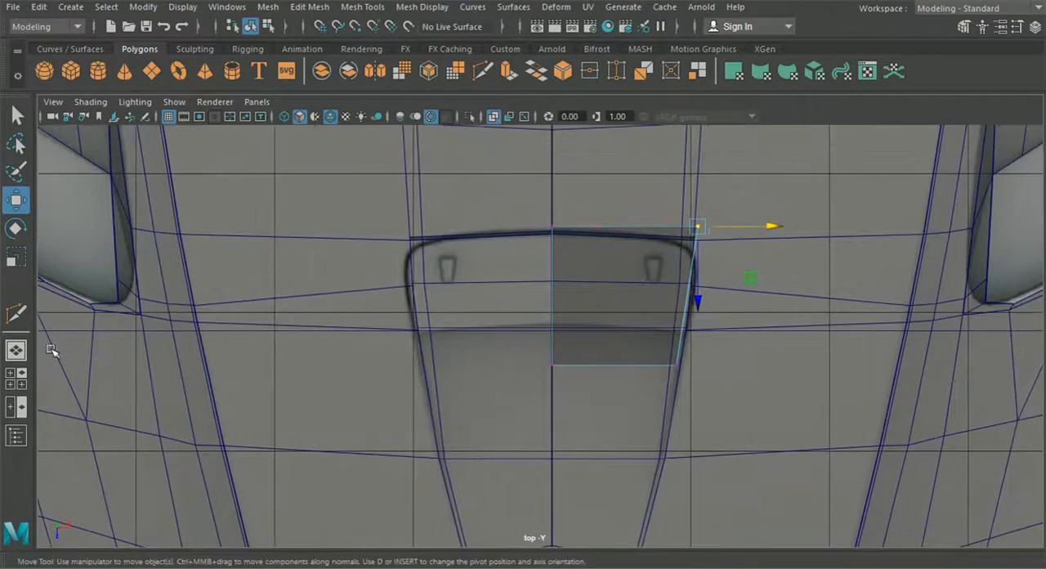
Snap the plane's rear and front outer corner vertices onto the hood vertices along the recess's side edge
click(16, 351)
alt+drag(358, 390, 507, 333)
scroll(478, 335, up, 8)
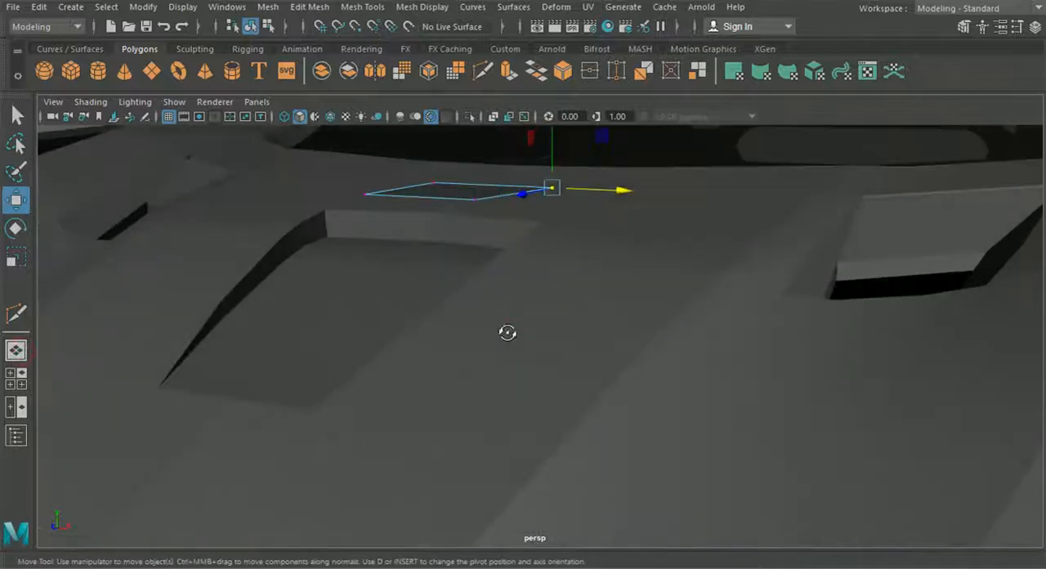
alt+drag(498, 286, 535, 303)
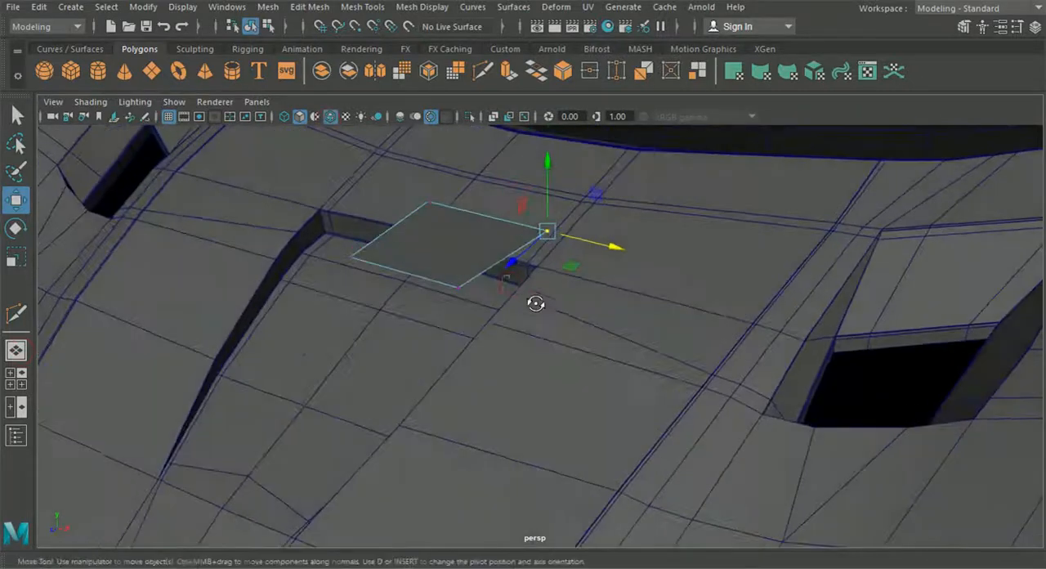
scroll(572, 306, up, 5)
alt+middle_drag(515, 204, 534, 299)
scroll(564, 331, up, 2)
drag(596, 183, 564, 274)
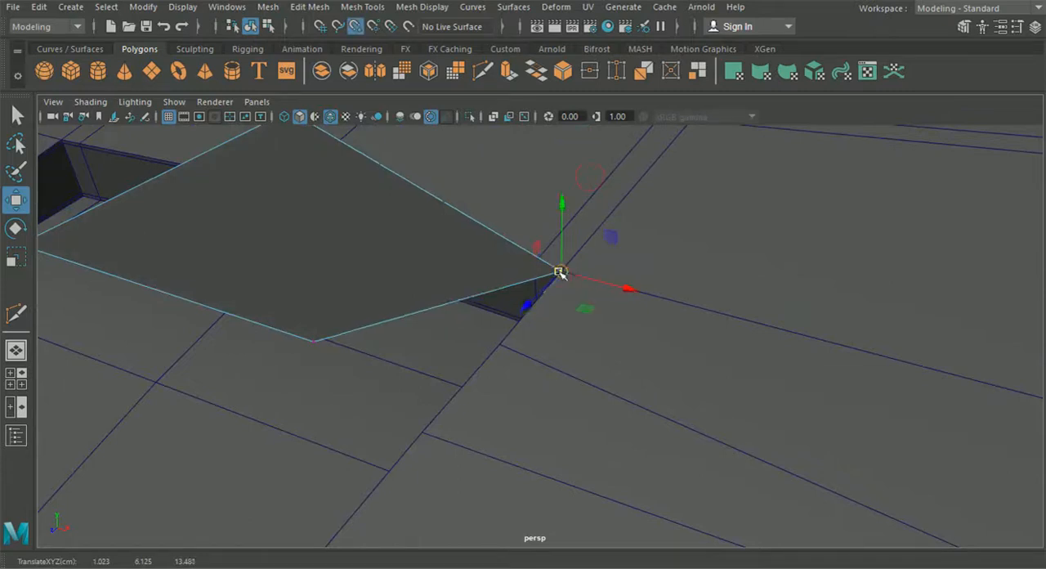
click(313, 340)
drag(309, 344, 391, 402)
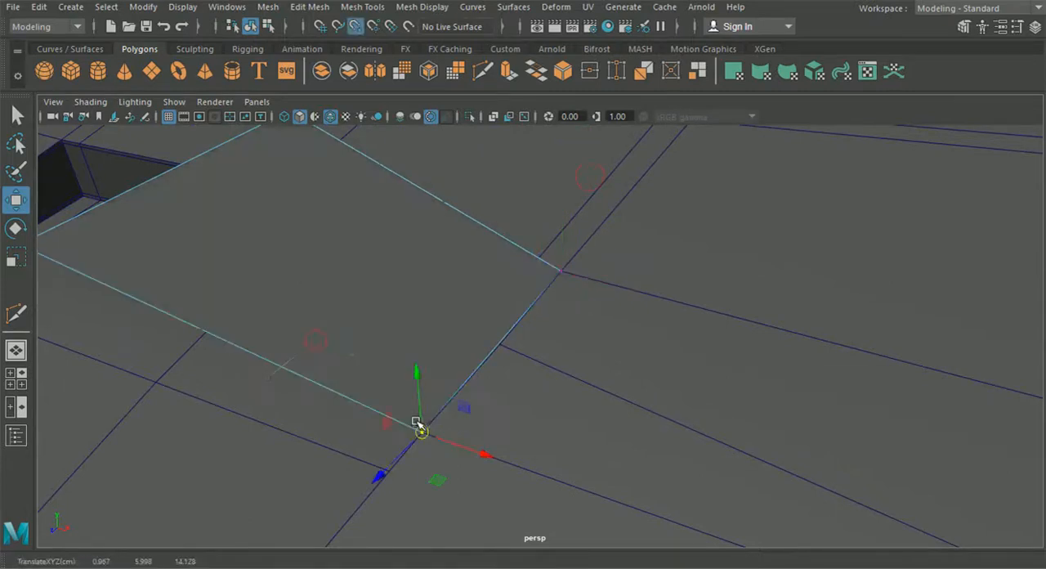
Lower the plane's centre-line vertices onto the hood, placing the front one on the hood's profile in the side view
scroll(395, 329, down, 3)
drag(356, 175, 411, 229)
click(16, 378)
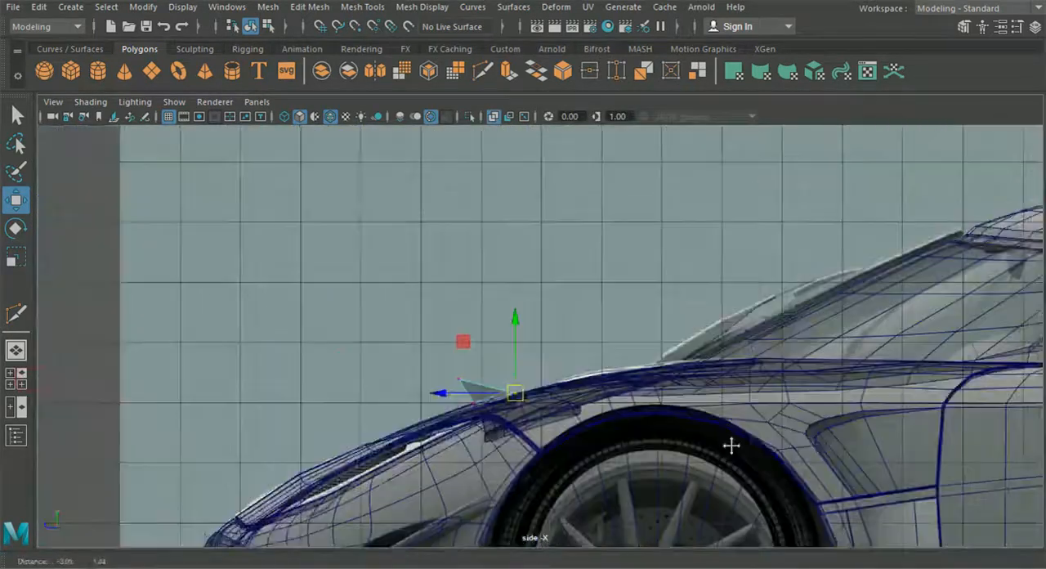
scroll(509, 462, up, 3)
alt+middle_drag(509, 462, 486, 263)
scroll(486, 263, up, 3)
click(470, 232)
drag(473, 235, 523, 306)
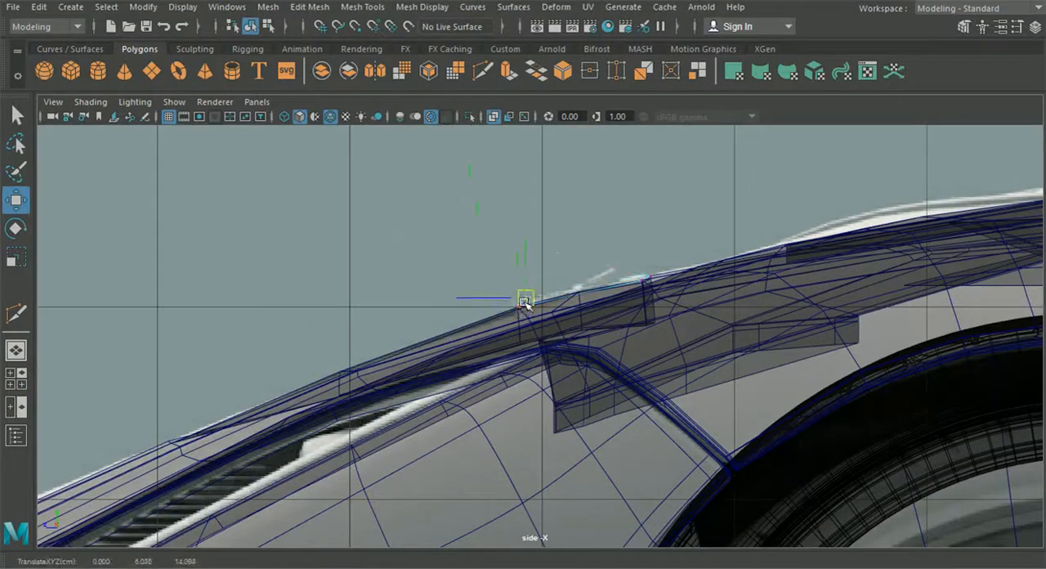
Shift the plane's two outer corner vertices slightly inward from the recess's side edge
click(16, 378)
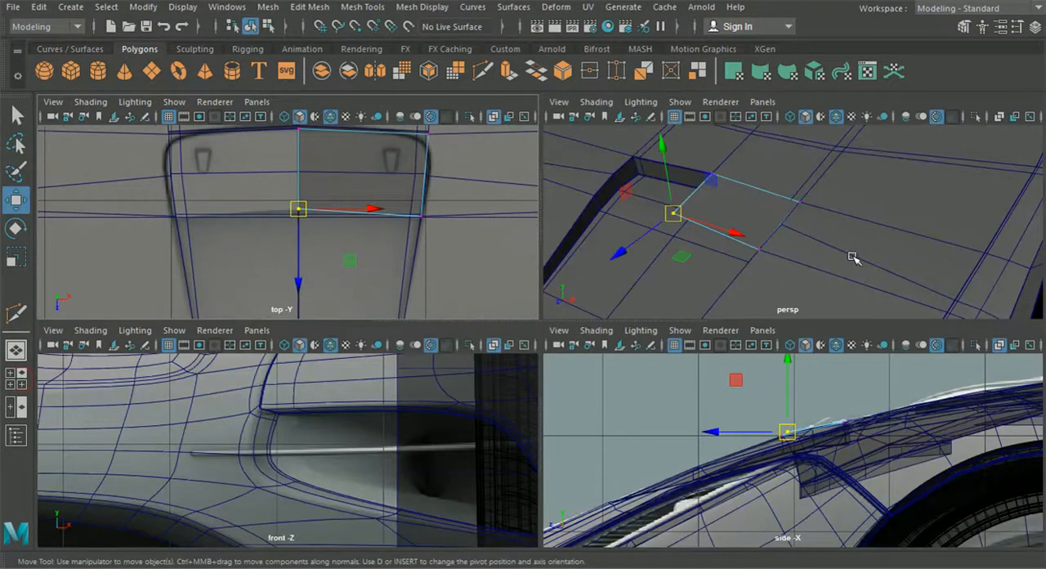
key(space)
alt+drag(675, 280, 420, 350)
click(440, 372)
shift+click(617, 380)
drag(532, 437, 532, 441)
drag(689, 518, 577, 484)
shift+drag(663, 428, 610, 346)
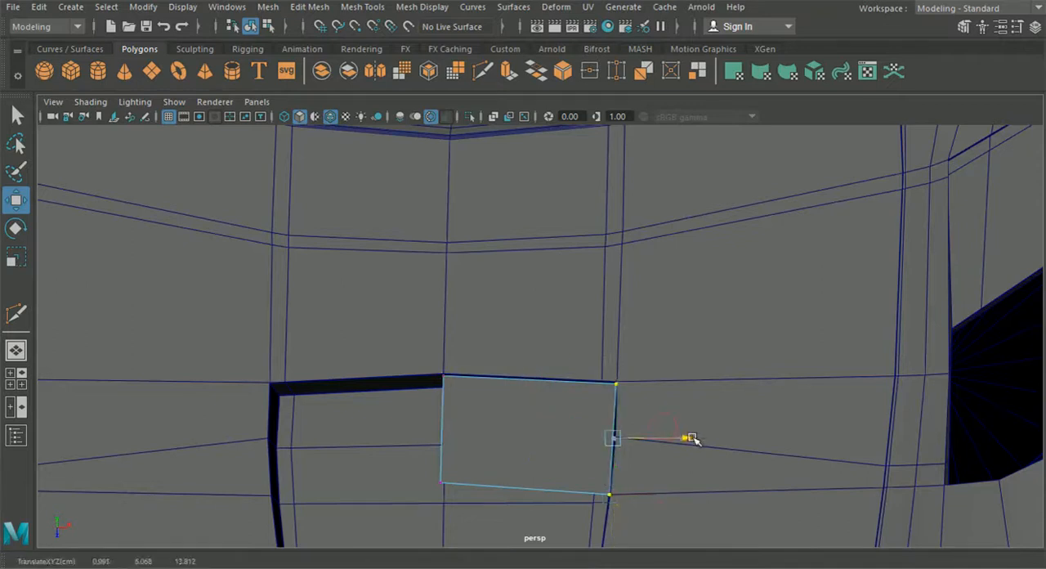
alt+drag(690, 439, 670, 455)
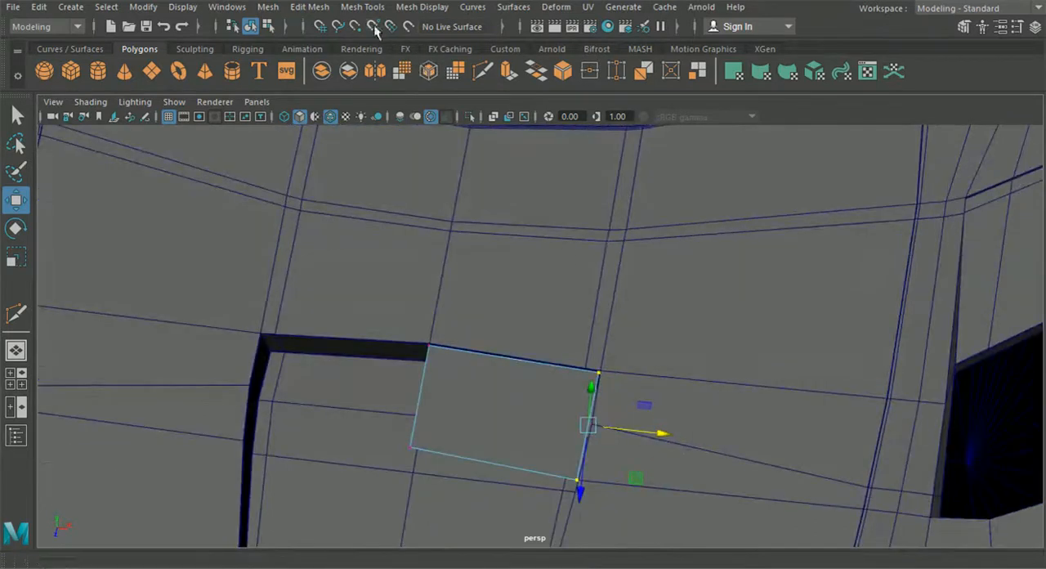
Cut the plane crosswise through its middle and move the cut's outer vertex slightly outward to follow the recess edge
click(482, 71)
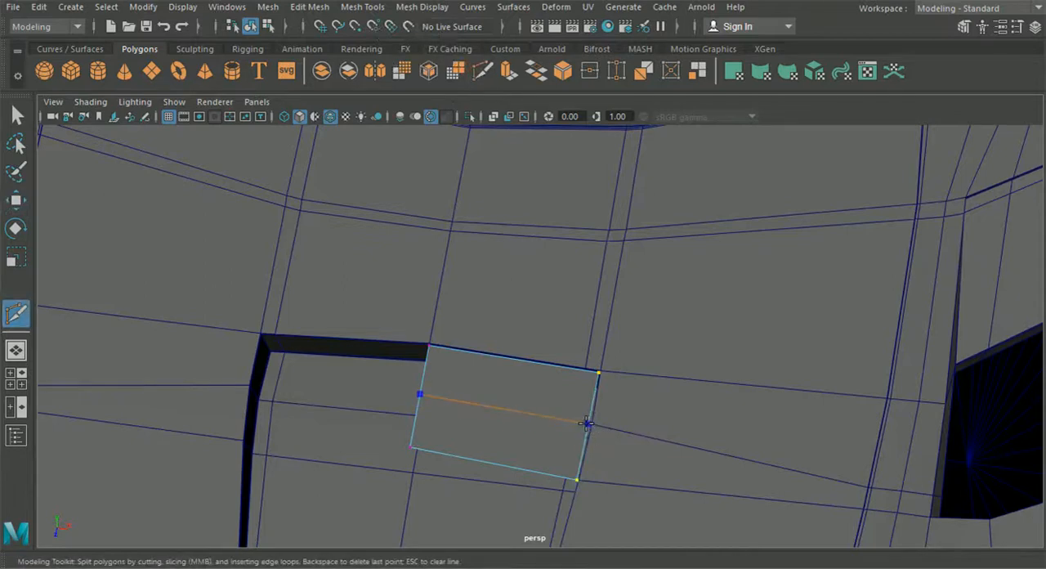
click(16, 201)
alt+middle_drag(539, 424, 517, 334)
drag(525, 315, 619, 372)
scroll(623, 376, up, 3)
scroll(621, 375, up, 2)
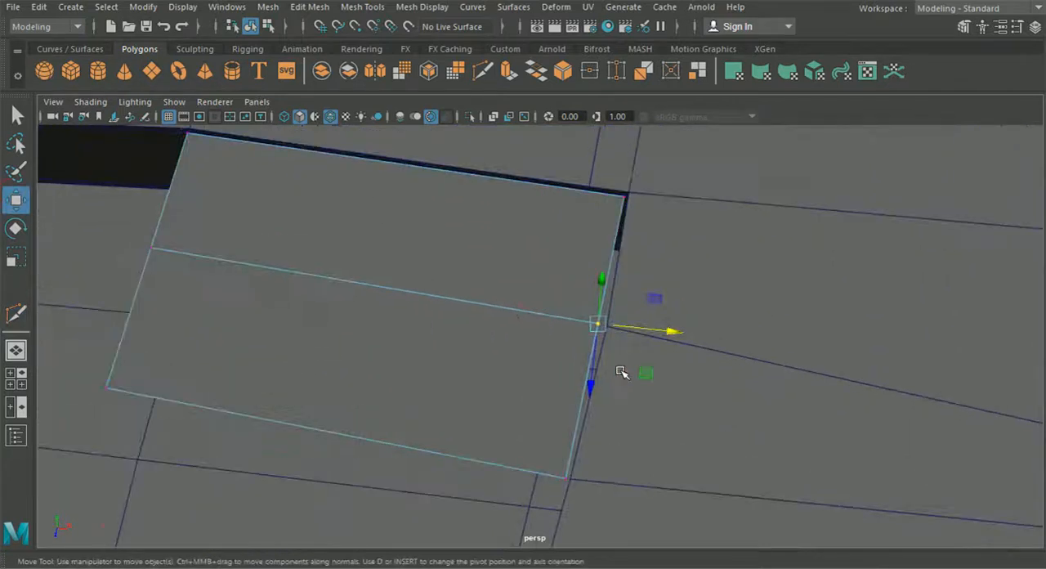
drag(599, 328, 666, 337)
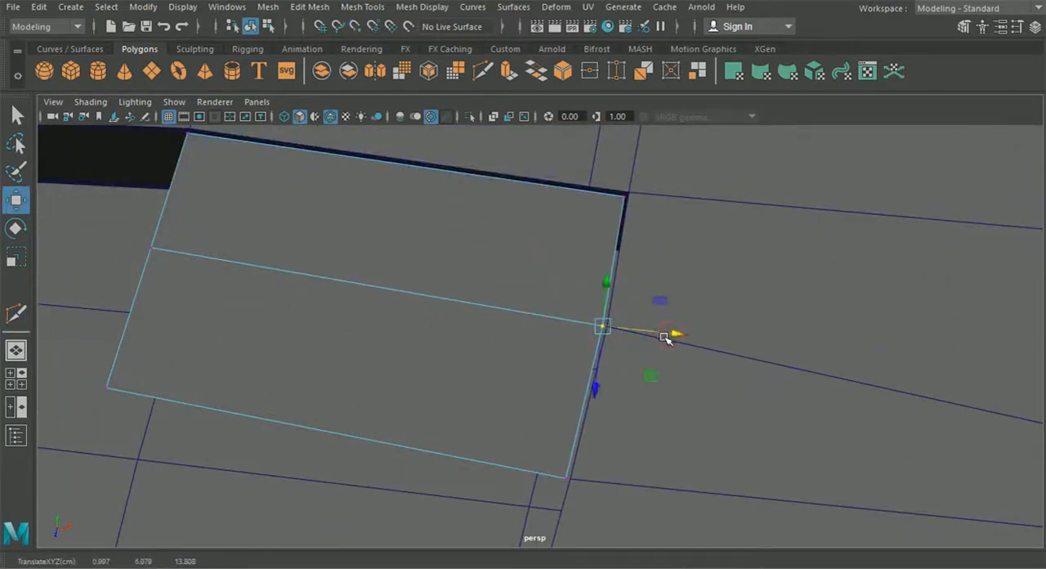
Extrude the plane's rear, outer and front border edges slightly downward, leaving out the centre-line edges
scroll(663, 337, down, 3)
right_drag(378, 238, 377, 86)
click(450, 230)
double_click(450, 230)
alt+drag(476, 317, 446, 276)
drag(344, 226, 344, 227)
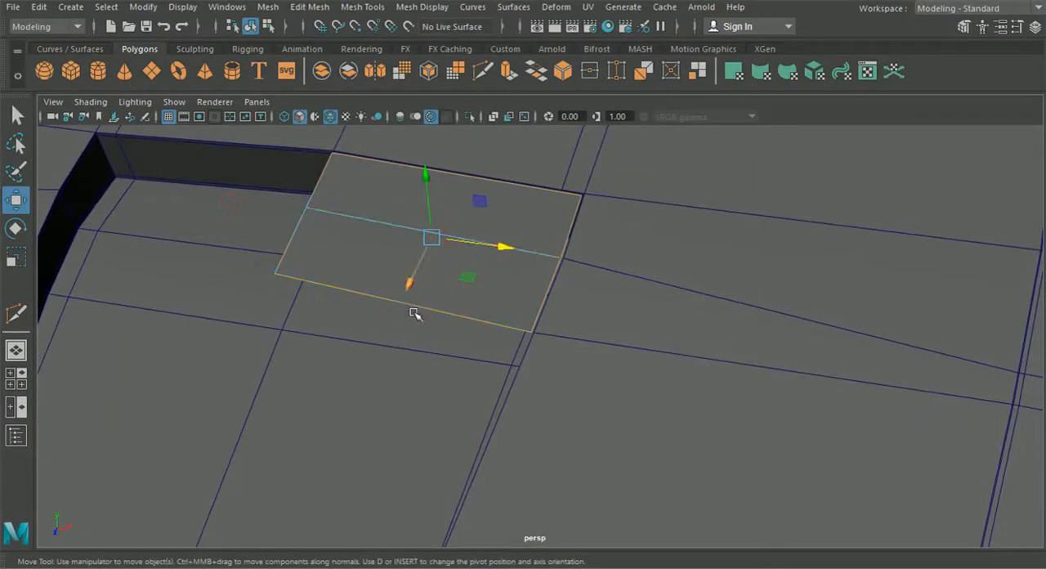
key(ctrl+e)
alt+drag(491, 210, 506, 267)
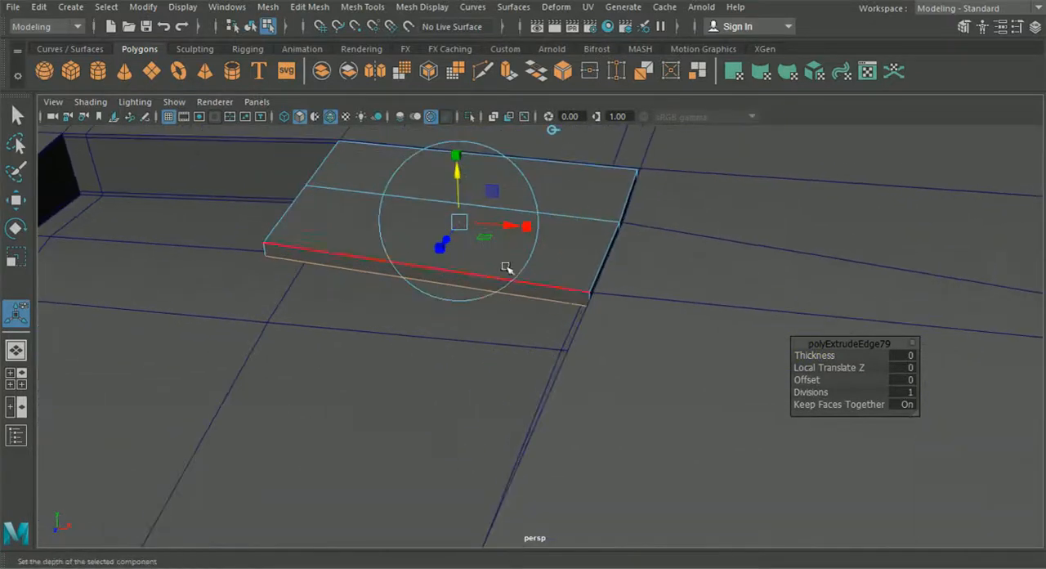
Insert a lengthwise edge loop near the plane's outer side and another around its wall just below the upper rim
click(362, 6)
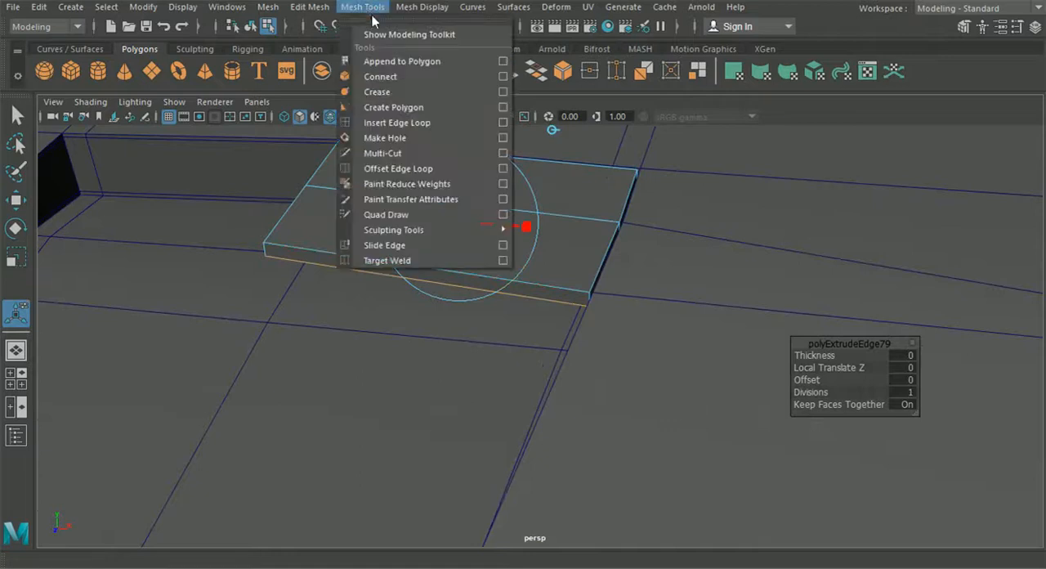
click(413, 122)
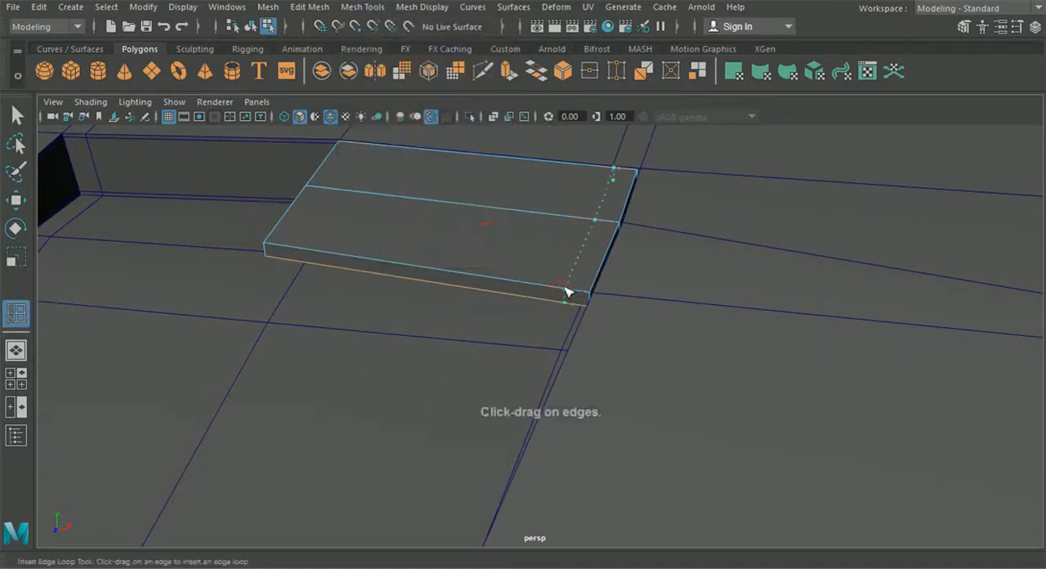
drag(567, 292, 566, 291)
alt+drag(566, 291, 598, 297)
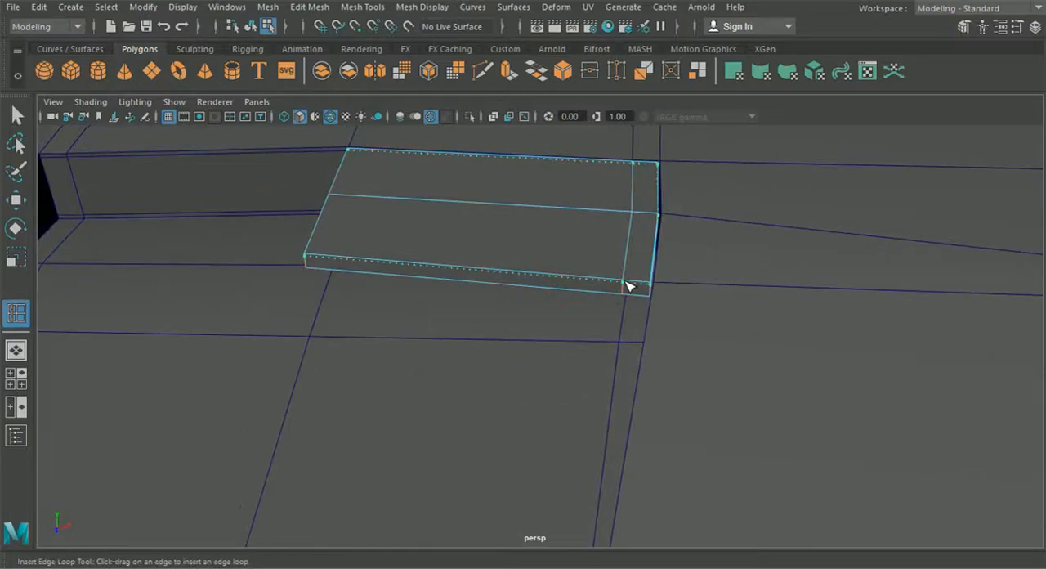
alt+drag(632, 294, 596, 288)
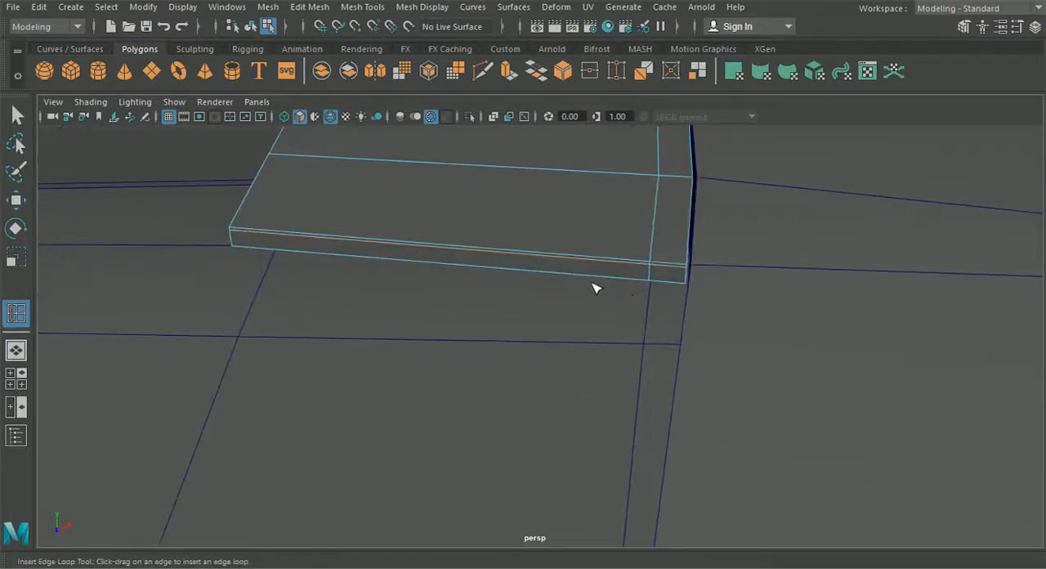
Insert a supporting edge loop on the plane's top close to its front border and return to object selection
click(657, 263)
alt+drag(659, 238, 652, 282)
alt+middle_drag(652, 282, 624, 289)
alt+drag(625, 289, 611, 284)
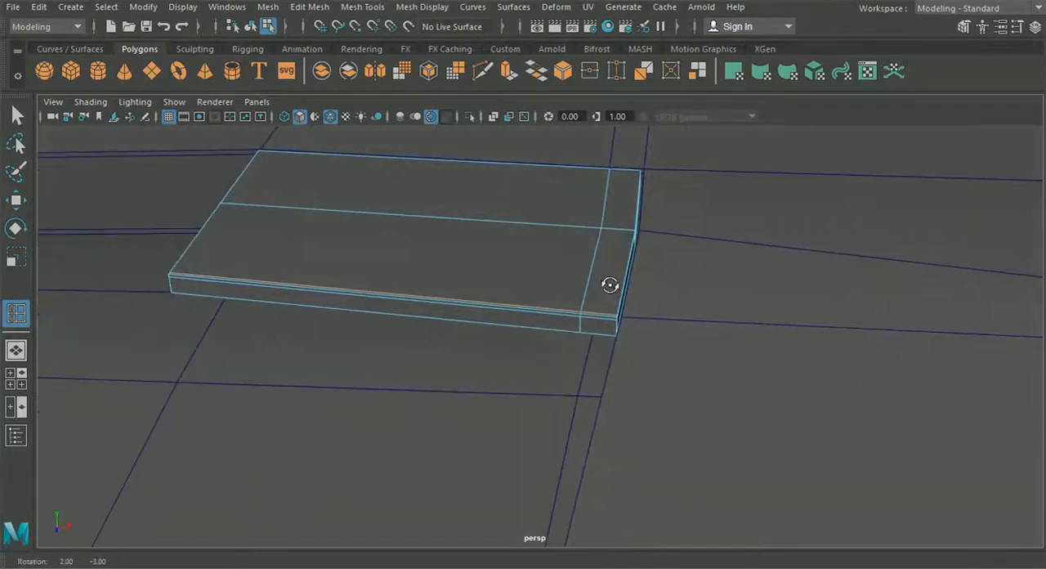
alt+right_drag(613, 312, 717, 446)
alt+right_drag(675, 335, 731, 391)
click(750, 225)
alt+right_drag(743, 258, 480, 228)
click(250, 28)
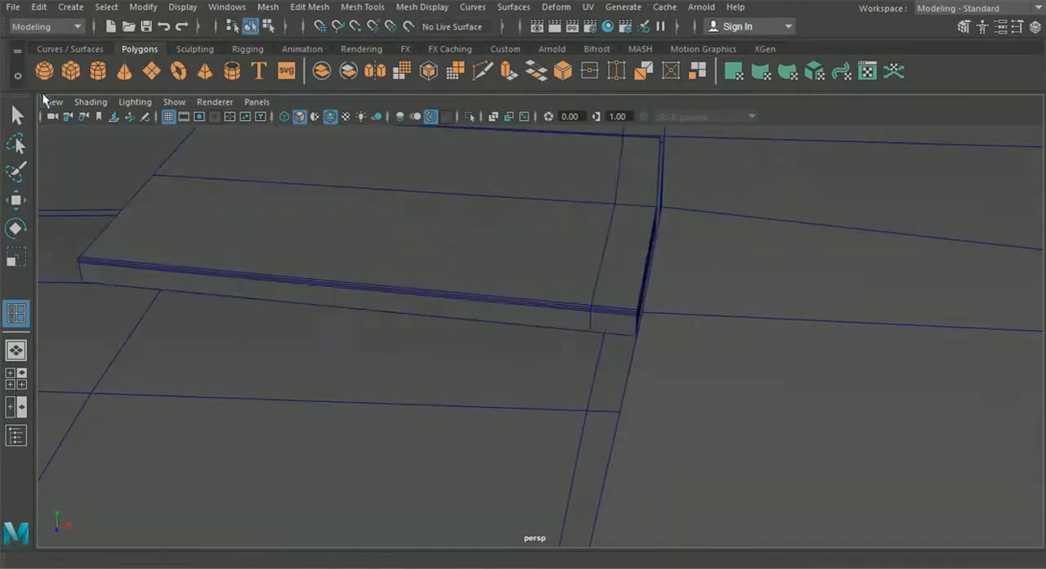
Turn on smooth preview for the plane piece and hide the wireframe on the shaded car
key(q)
click(256, 202)
key(3)
alt+drag(299, 246, 676, 277)
click(676, 271)
scroll(676, 274, down, 6)
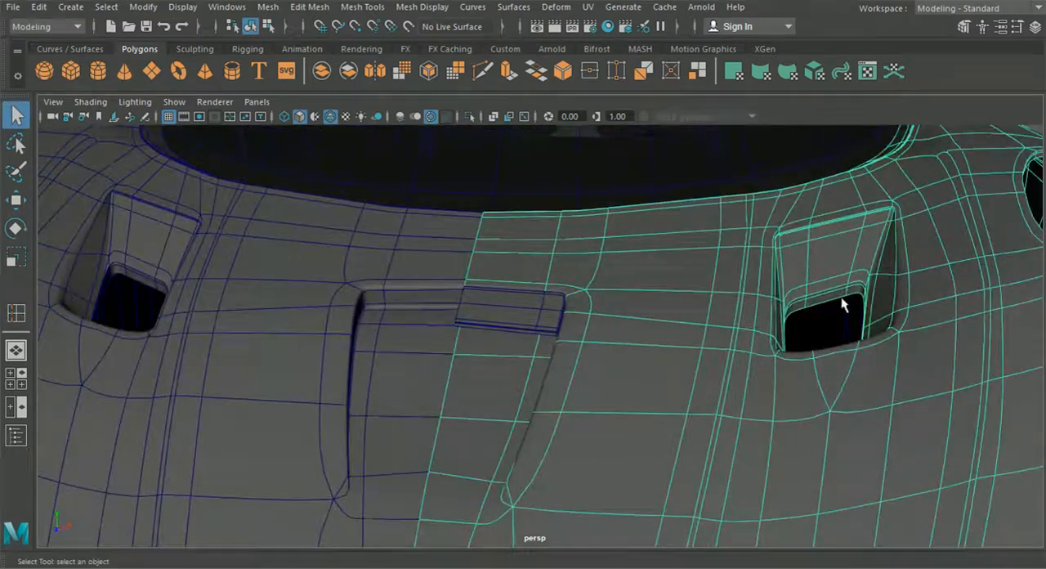
scroll(844, 304, down, 5)
click(973, 316)
alt+drag(689, 357, 450, 212)
click(330, 117)
mouse_move(558, 268)
alt+mouse_down()
mouse_move(416, 277)
mouse_move(473, 323)
mouse_move(626, 332)
mouse_move(618, 381)
mouse_move(689, 368)
mouse_move(537, 366)
mouse_move(862, 451)
alt+mouse_up()
Try inserting a lengthwise edge loop along the crest of the hood's fender, above the headlight's outer end
click(537, 366)
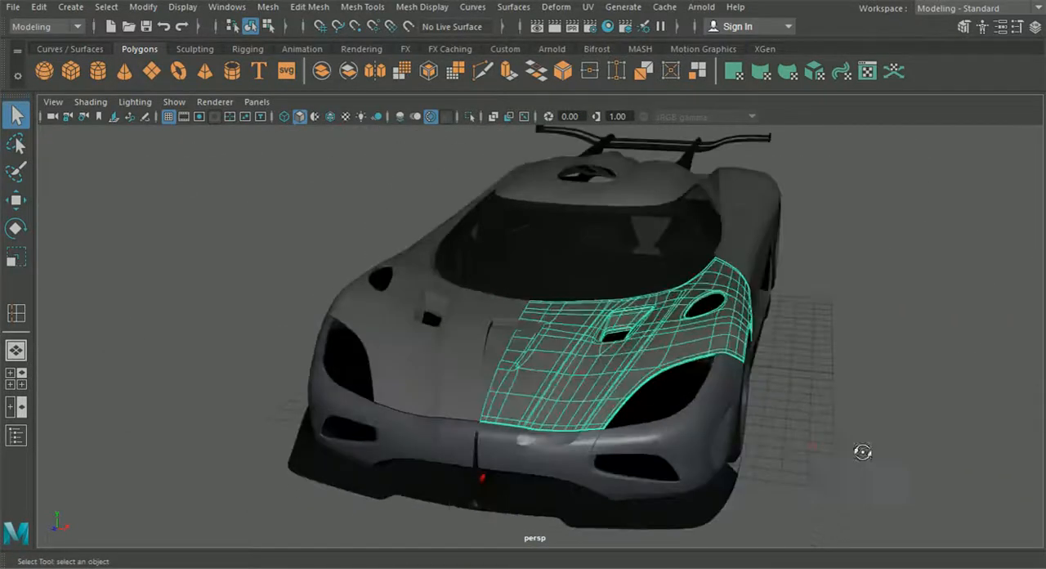
scroll(603, 387, up, 5)
alt+middle_drag(602, 387, 441, 370)
scroll(668, 406, up, 6)
alt+drag(668, 407, 605, 401)
click(313, 8)
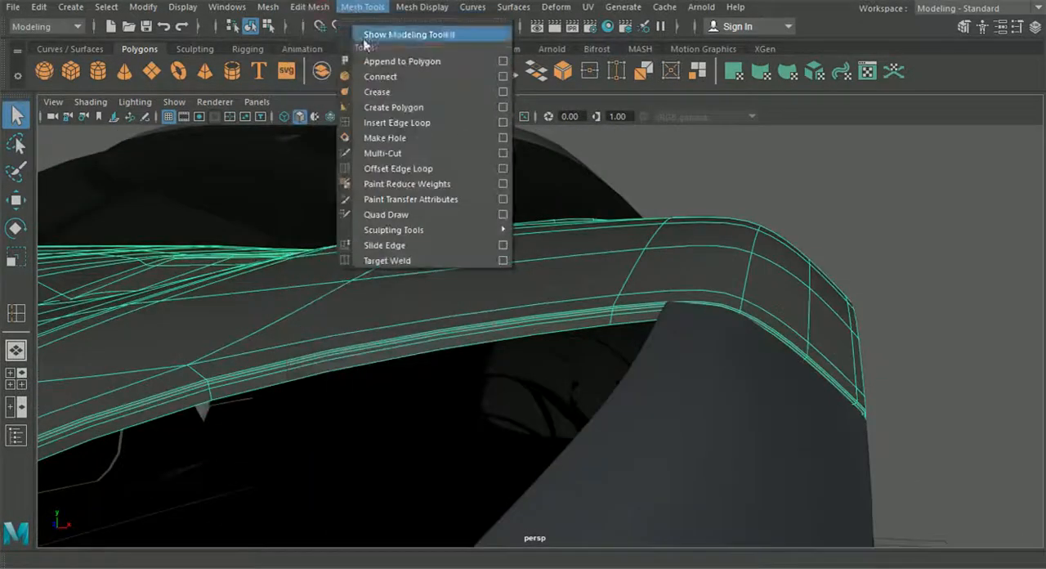
click(390, 122)
alt+drag(611, 230, 618, 235)
alt+drag(679, 287, 579, 215)
click(640, 276)
click(251, 28)
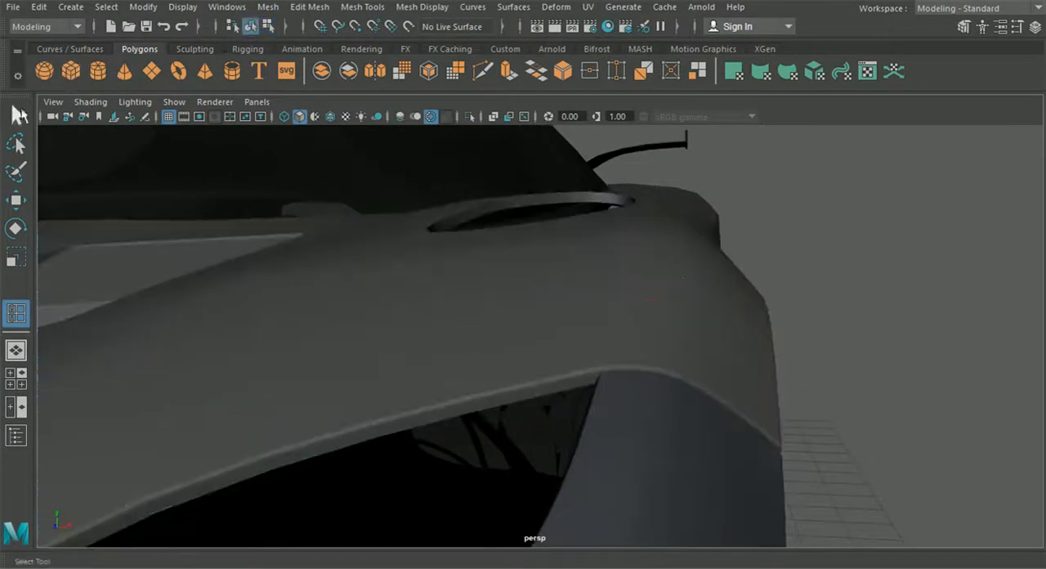
Check the fender's smoothed shading above the headlight and undo the edge loop just inserted
click(17, 114)
alt+drag(493, 323, 613, 342)
alt+drag(626, 300, 664, 374)
click(566, 401)
mouse_move(566, 401)
alt+mouse_down()
mouse_move(536, 392)
mouse_move(562, 393)
alt+mouse_up()
alt+right_drag(561, 393, 551, 381)
alt+middle_drag(551, 381, 546, 350)
key(ctrl+z)
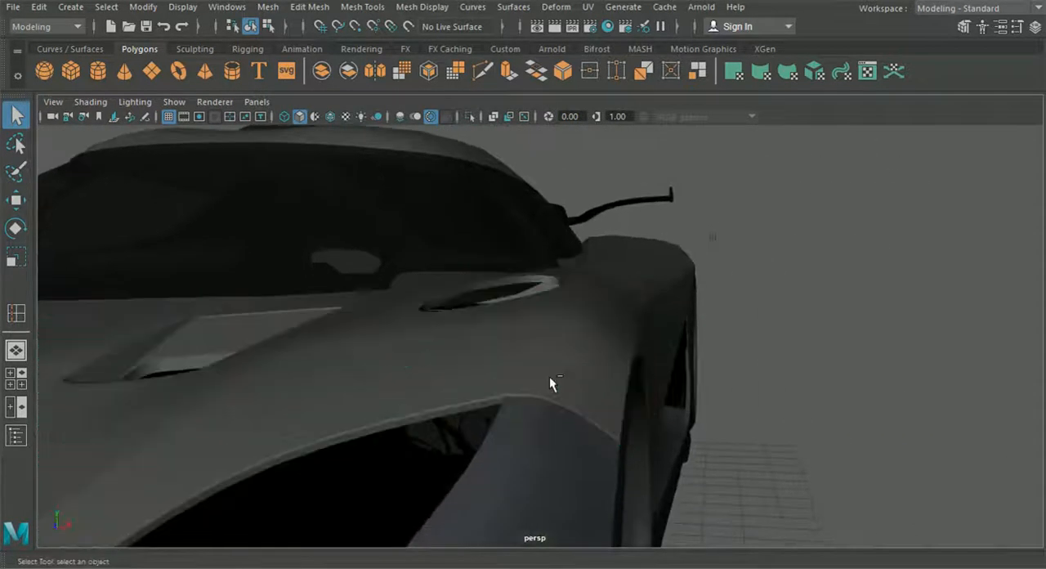
scroll(550, 378, up, 3)
key(ctrl+z)
Turn off the hood panel's smooth preview and insert a lengthwise edge loop along the fender crest, between the headlight and the vent
double_click(550, 376)
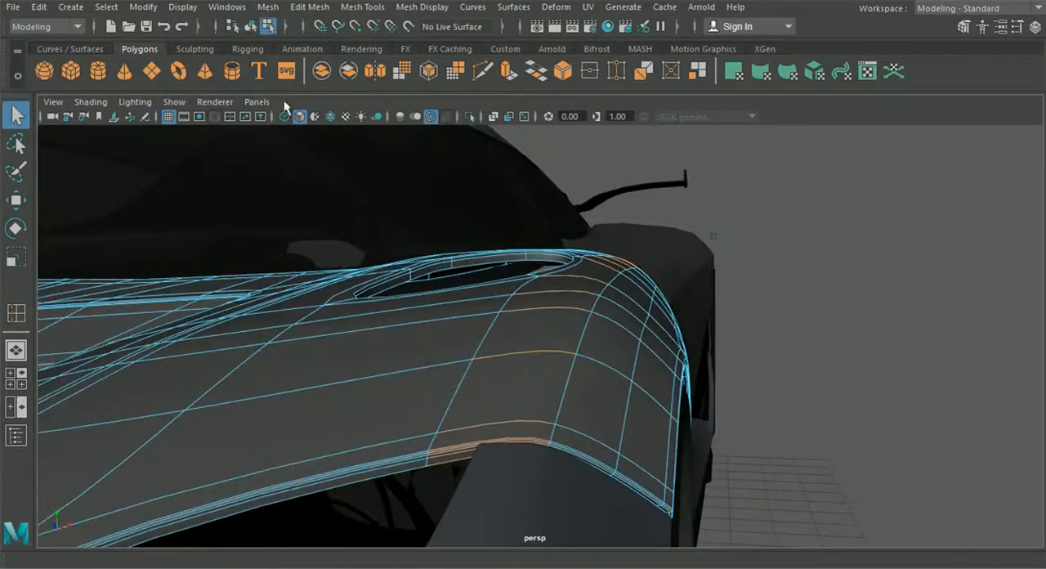
click(317, 118)
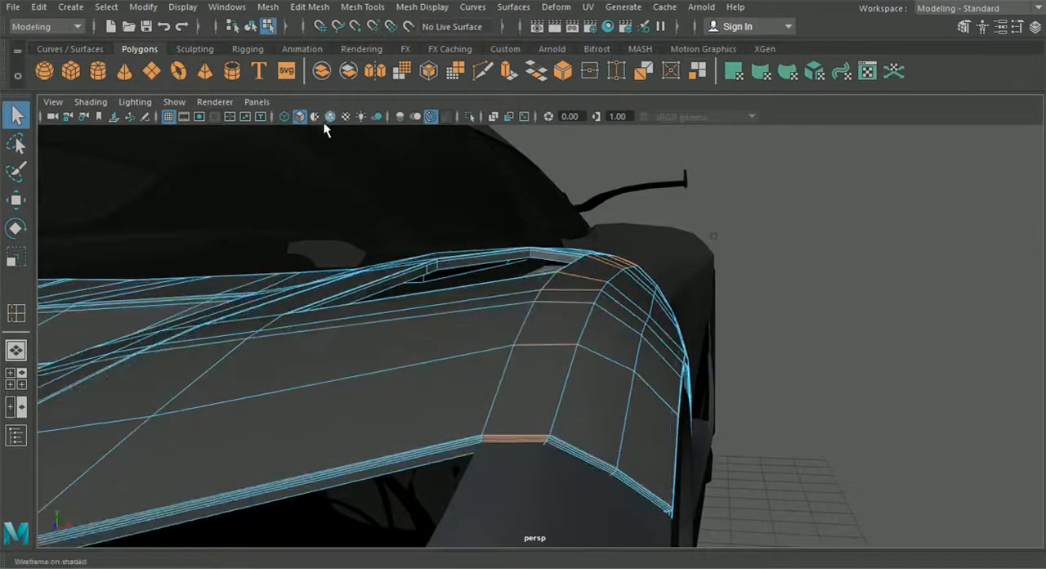
click(310, 6)
mouse_move(363, 7)
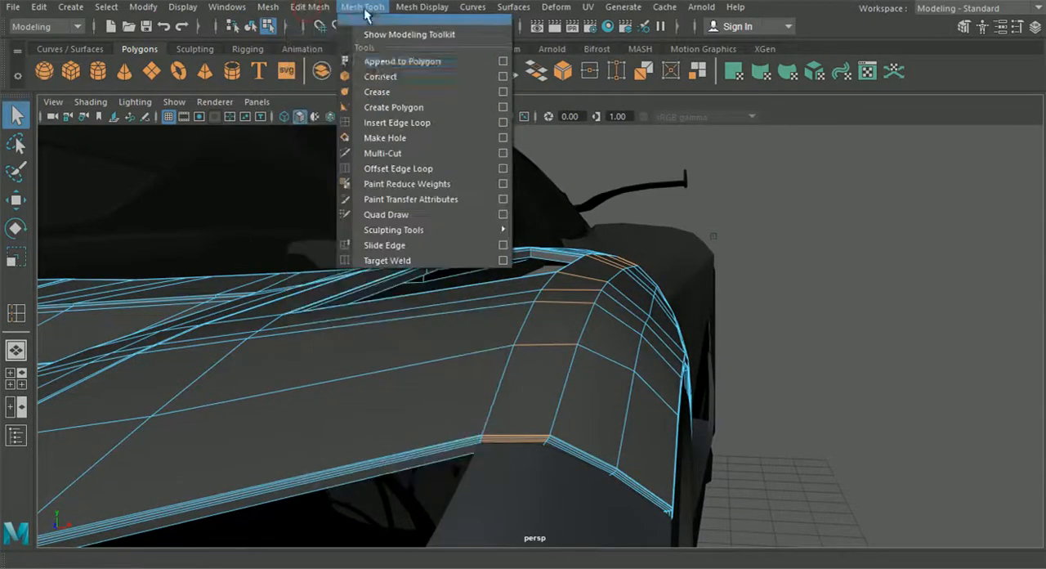
click(425, 123)
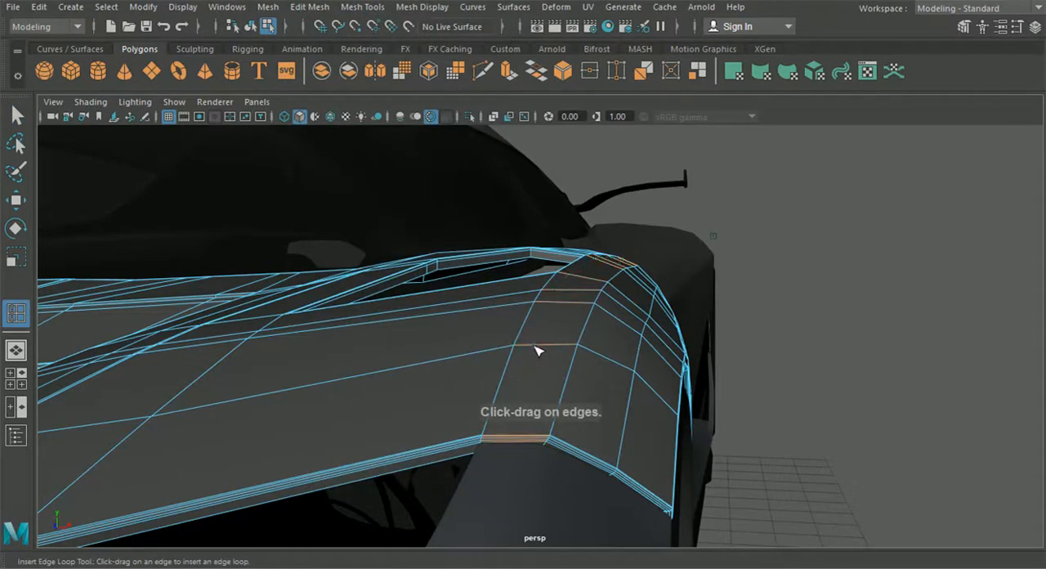
click(535, 345)
alt+drag(540, 358, 541, 375)
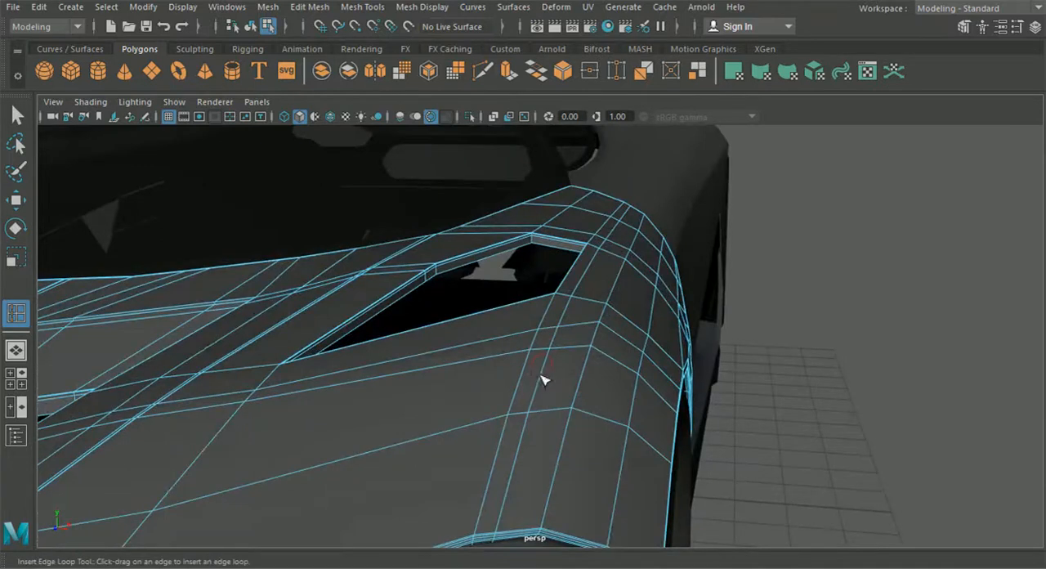
Return to object selection, turn smooth preview back on for the hood panel and deselect it
click(250, 27)
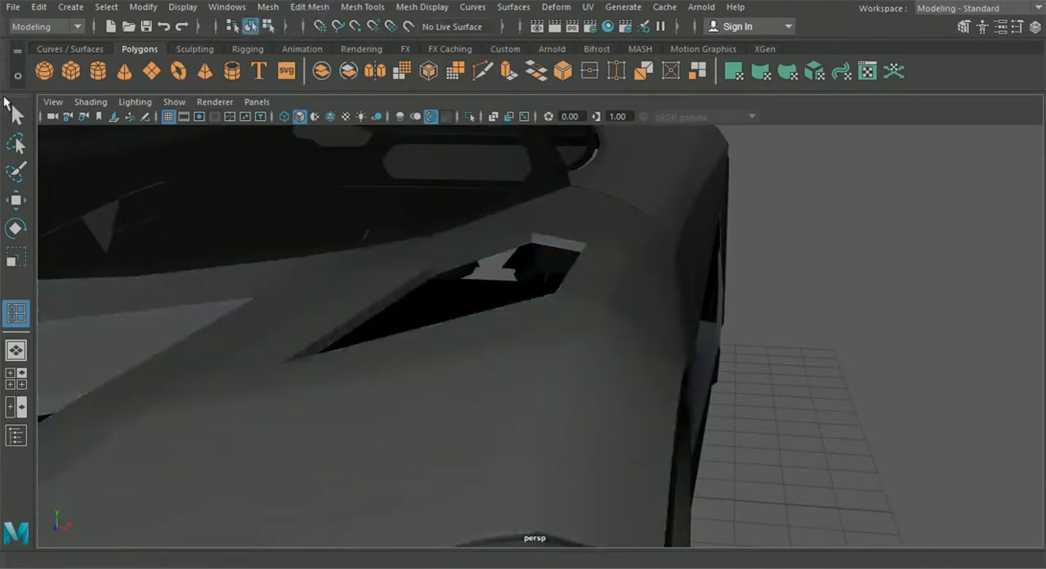
key(q)
click(566, 409)
key(3)
click(865, 444)
Examine the smoothed hood, fender and side panel from several angles around the front of the car
scroll(818, 433, down, 2)
alt+drag(789, 437, 536, 405)
scroll(764, 412, down, 2)
click(535, 404)
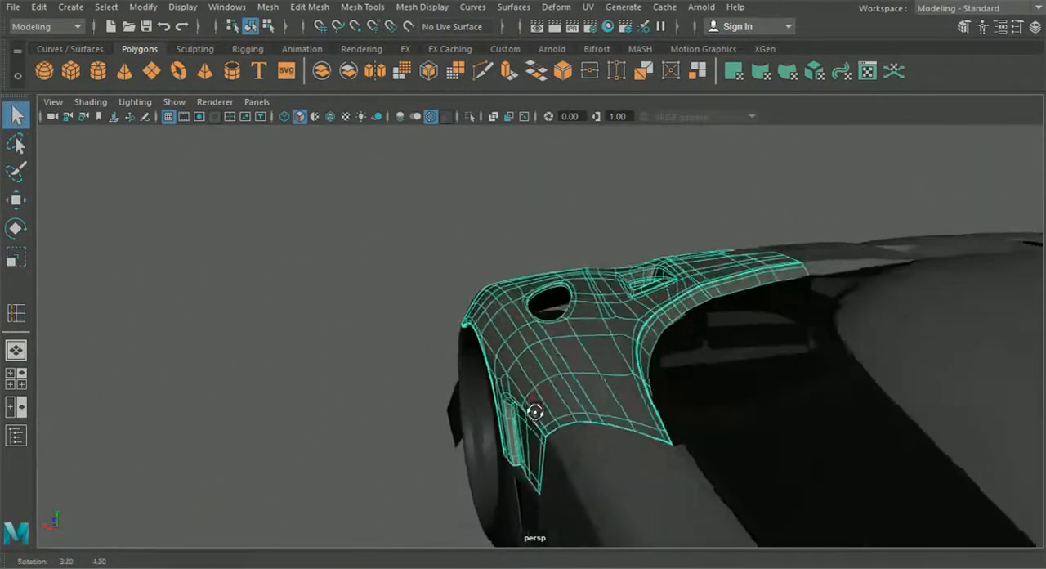
click(559, 442)
alt+drag(552, 462, 734, 464)
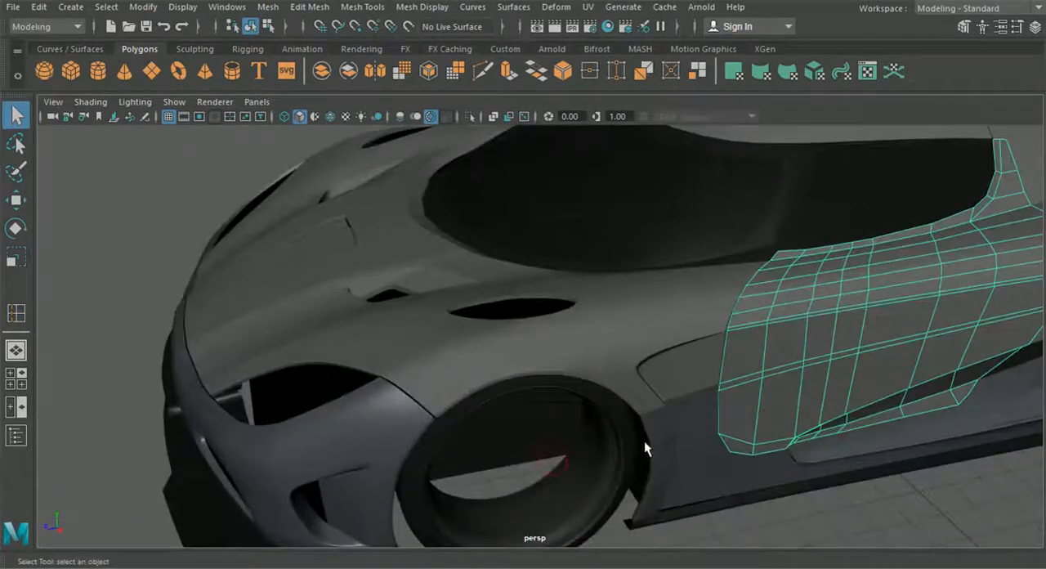
alt+drag(644, 442, 749, 461)
click(745, 469)
scroll(740, 468, down, 4)
alt+drag(677, 447, 801, 389)
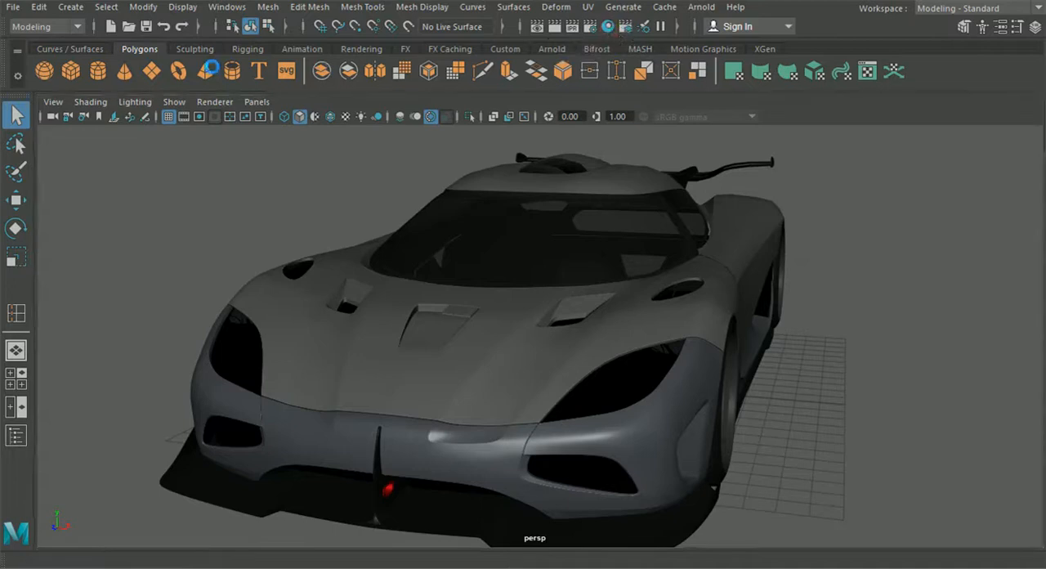
Assign the front bumper's blue-grey material to both hood halves and the small cover piece over the centre recess
click(305, 360)
shift+click(486, 387)
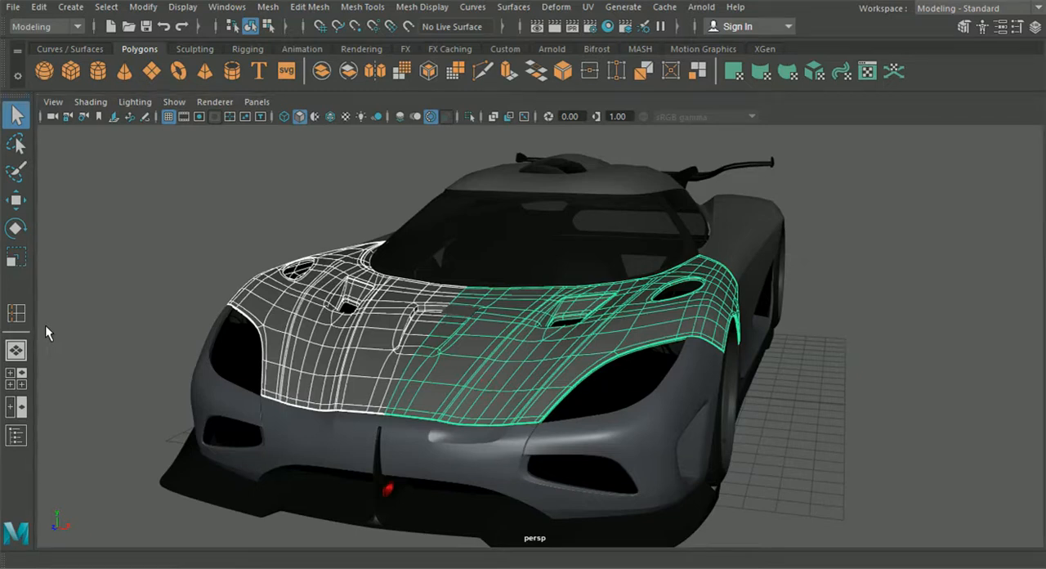
click(456, 316)
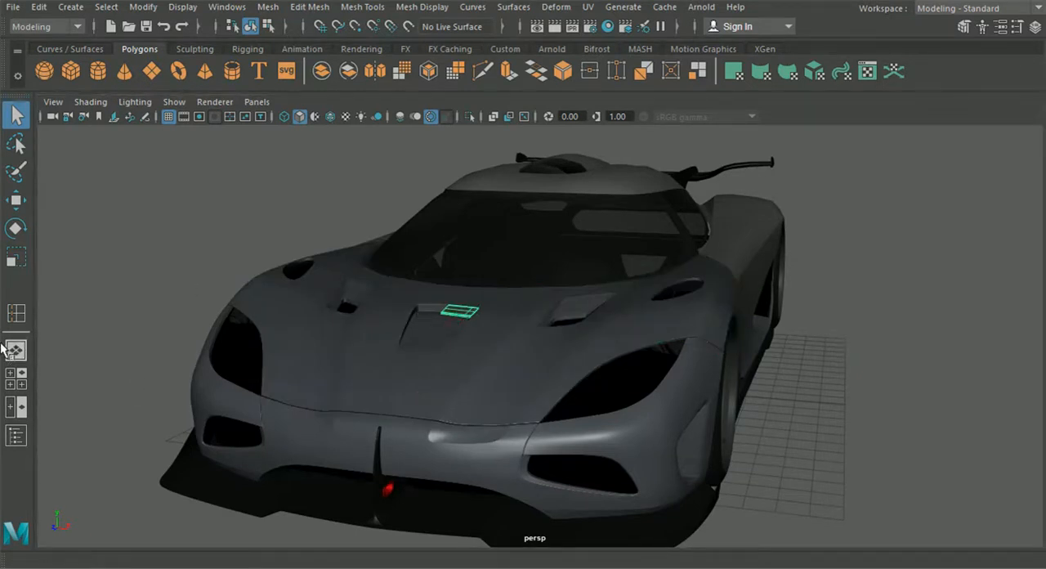
Examine the hood, front bumper and centre cover piece with the new material, from the side and head-on
alt+drag(817, 384, 655, 442)
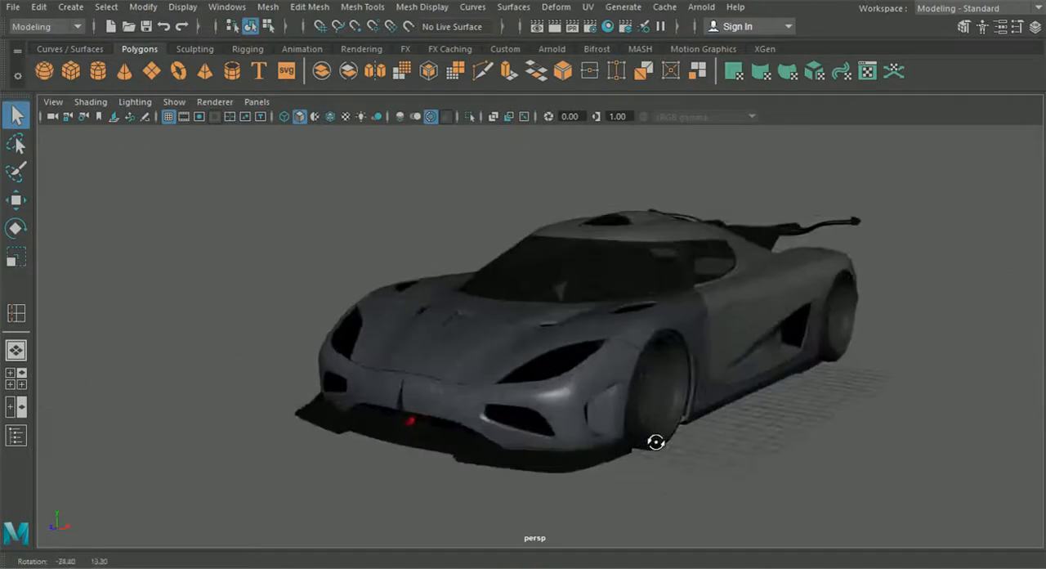
scroll(523, 441, up, 8)
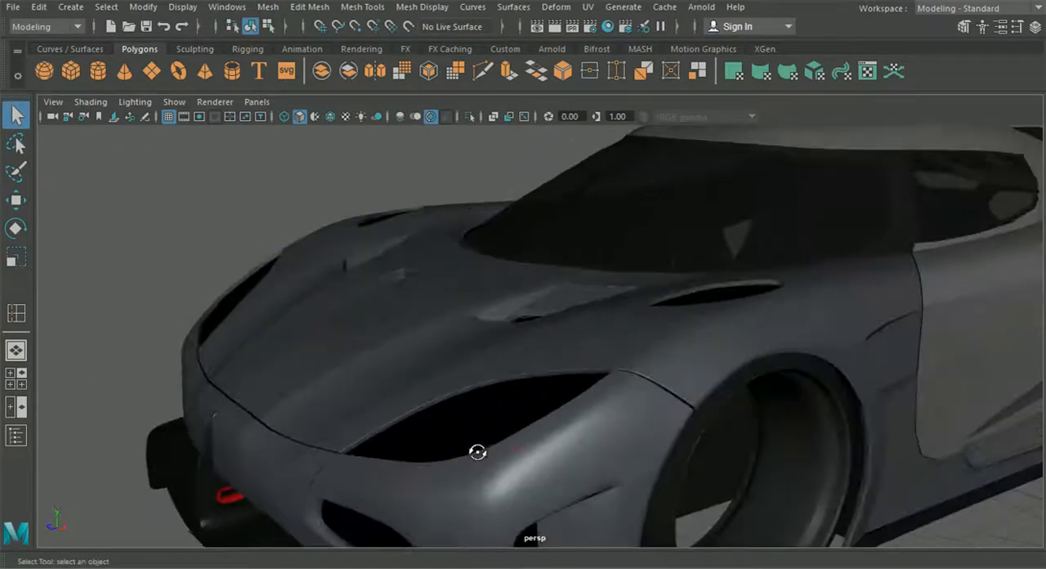
alt+drag(479, 454, 541, 444)
click(525, 456)
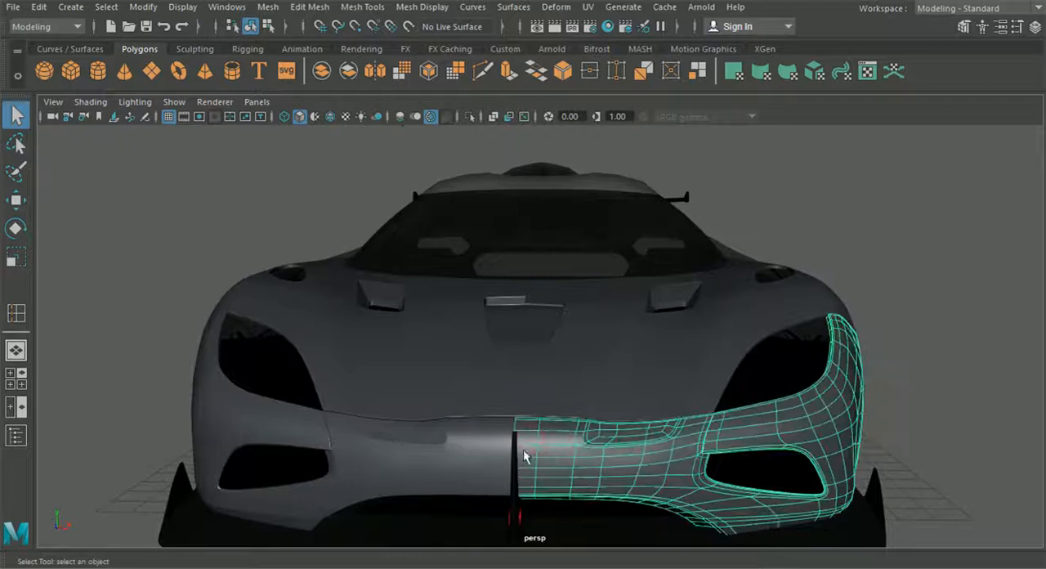
shift+click(545, 390)
alt+drag(518, 445, 507, 474)
click(508, 297)
scroll(558, 408, down, 4)
alt+drag(602, 452, 579, 438)
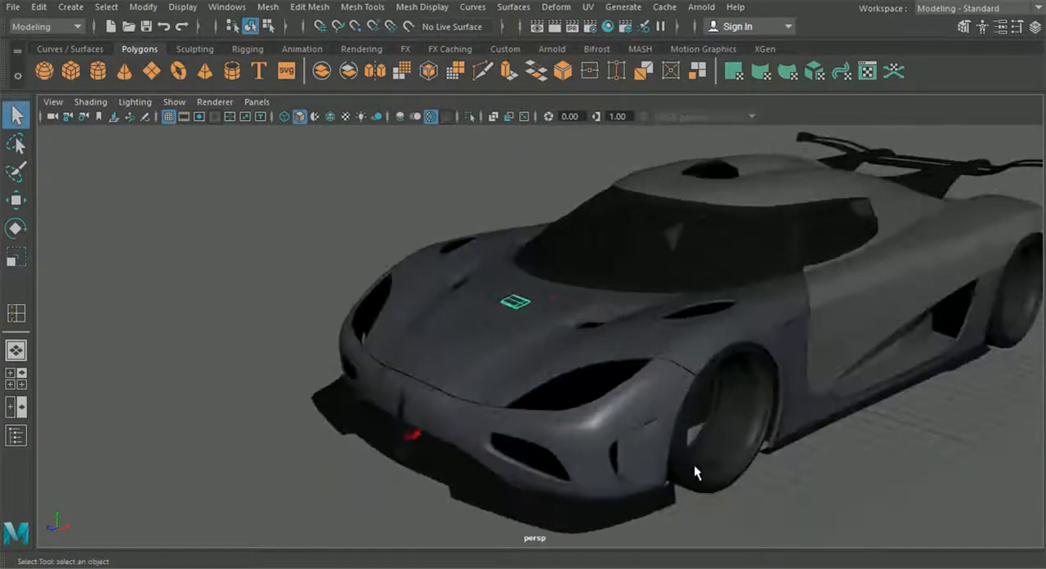
Inspect the smoothed fender and its vent opening up close, along with the surrounding hood surface
alt+drag(805, 498, 819, 453)
scroll(820, 451, up, 5)
alt+middle_drag(820, 451, 509, 494)
scroll(629, 449, up, 3)
click(640, 422)
alt+drag(640, 421, 600, 415)
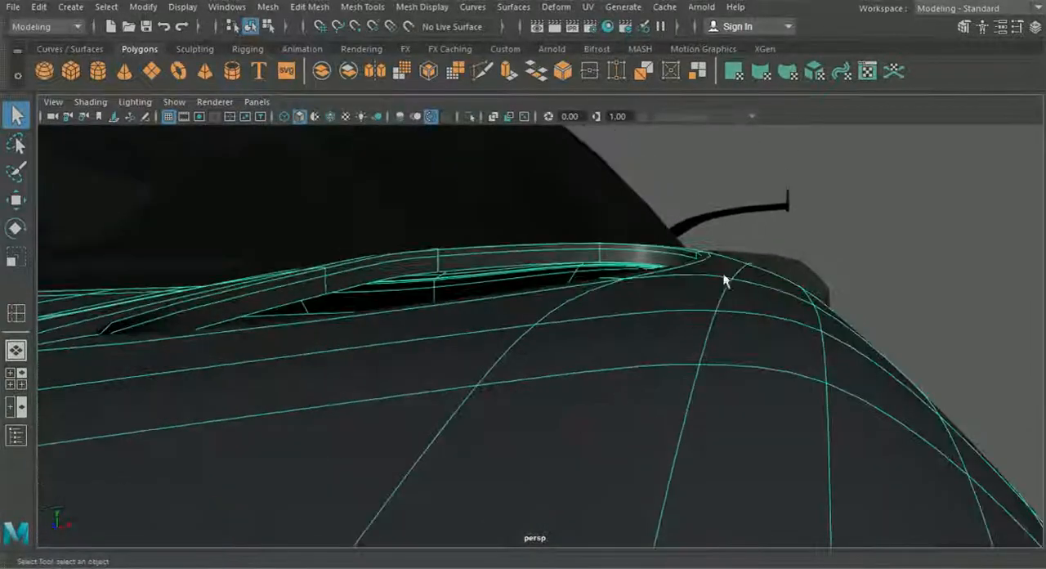
scroll(733, 296, down, 4)
alt+drag(720, 374, 524, 449)
alt+middle_drag(523, 449, 679, 409)
scroll(680, 409, down, 4)
scroll(676, 455, down, 3)
alt+drag(679, 409, 618, 480)
click(676, 462)
scroll(668, 473, up, 3)
alt+middle_drag(619, 473, 541, 488)
scroll(541, 489, up, 5)
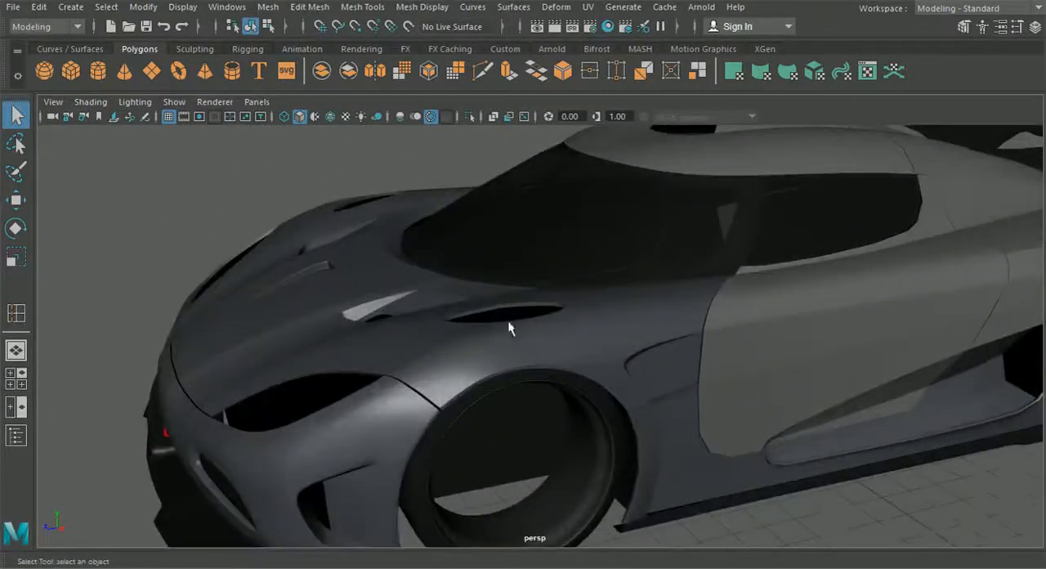
Review the whole car body from the side, rear and front
scroll(475, 317, down, 5)
alt+drag(665, 373, 838, 339)
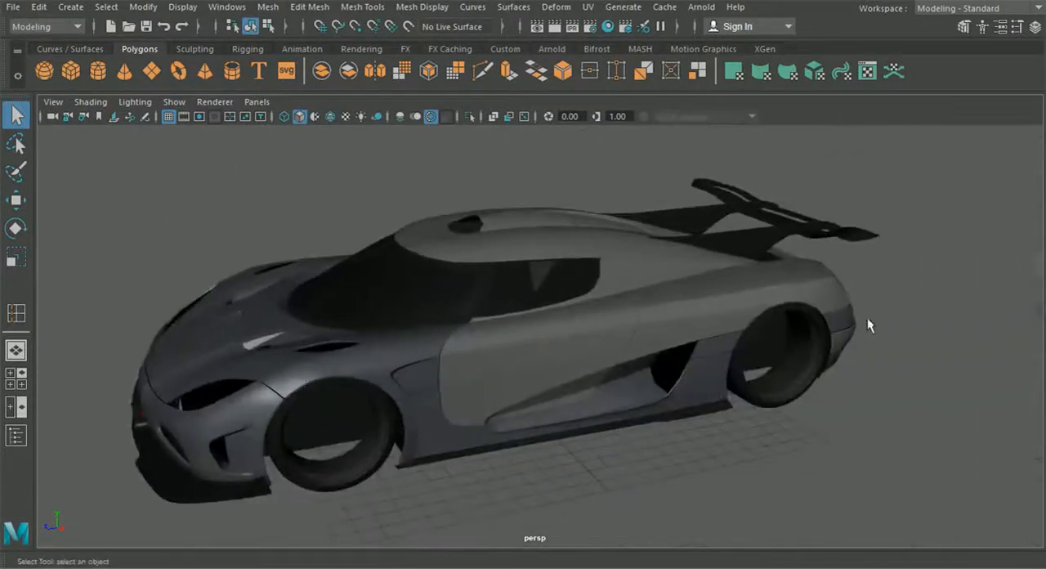
alt+drag(757, 274, 411, 347)
alt+drag(558, 374, 320, 317)
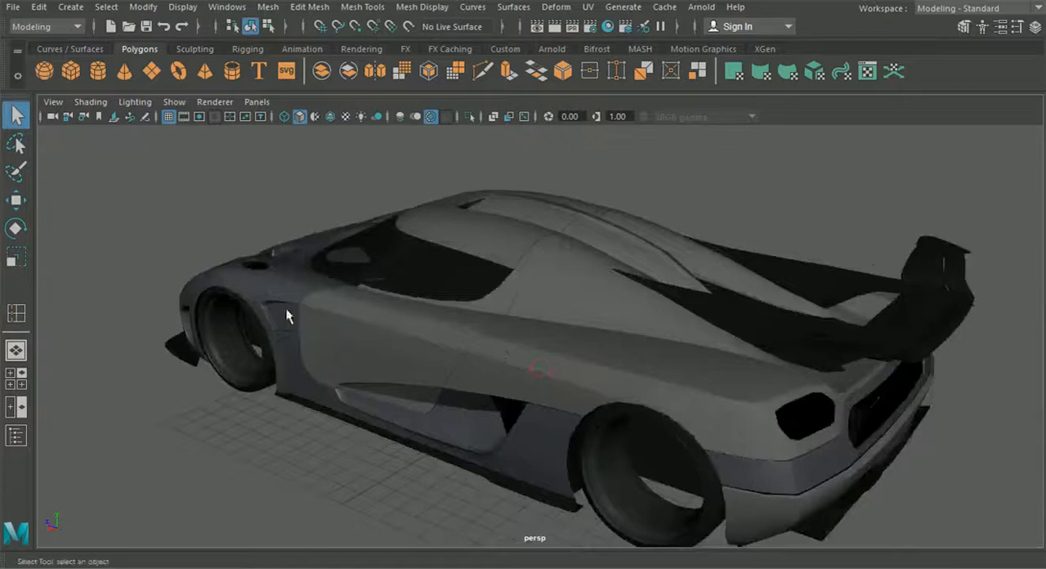
alt+drag(686, 372, 516, 306)
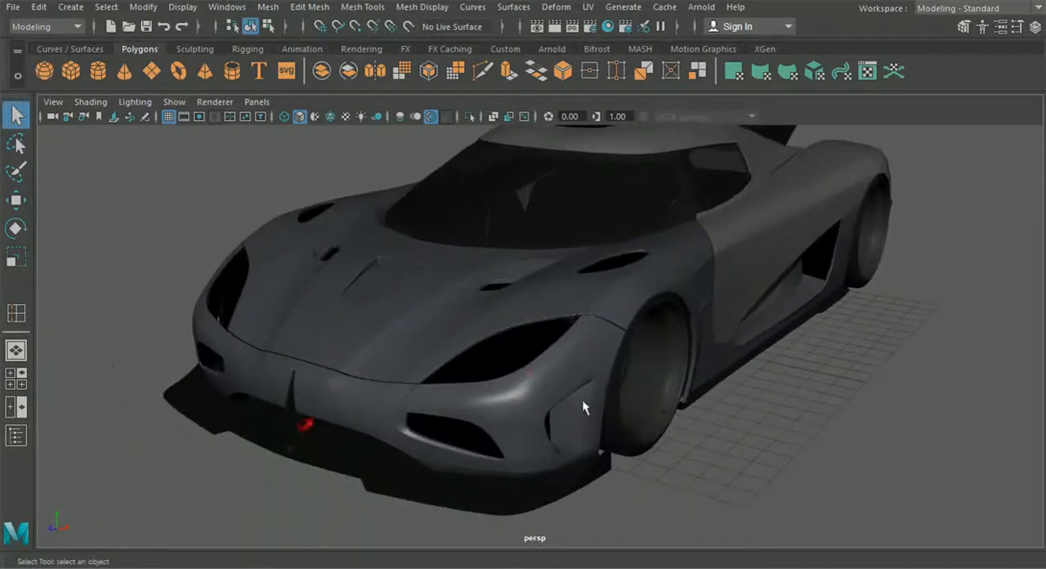
scroll(616, 466, down, 4)
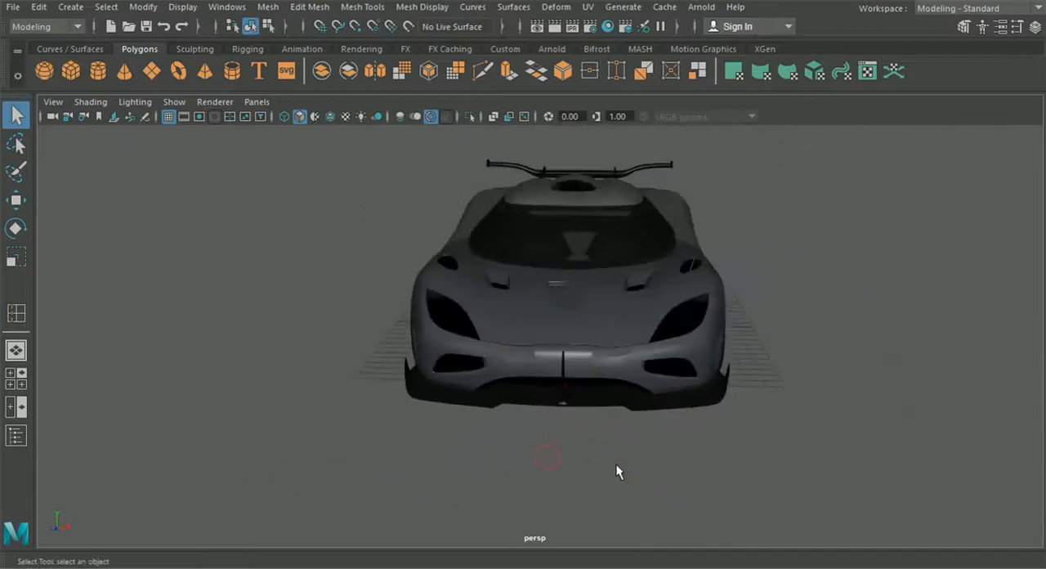